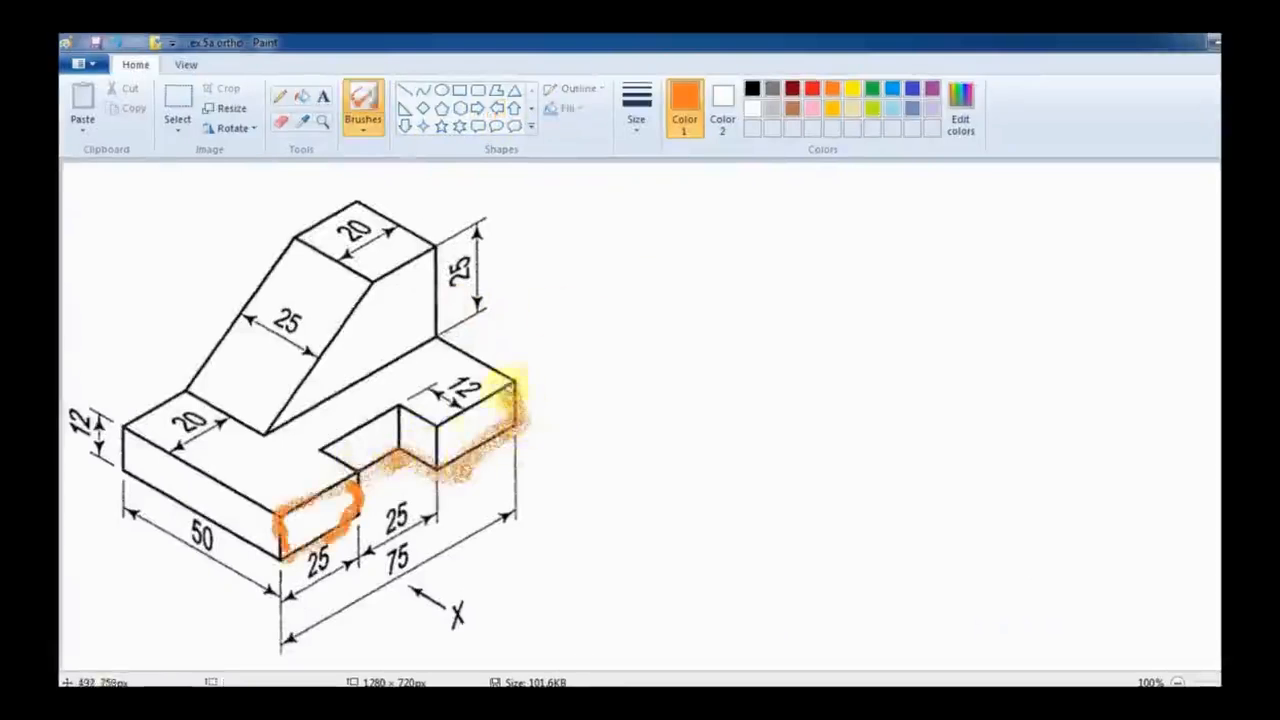
# Shade the remaining front-facing surfaces of the isometric block in orange, including the notch faces and the upper sloped block's front face.
pyautogui.moveTo(508, 400)
pyautogui.mouseDown()
pyautogui.moveTo(330, 442)
pyautogui.moveTo(352, 468)
pyautogui.moveTo(280, 528)
pyautogui.moveTo(287, 545)
pyautogui.moveTo(348, 522)
pyautogui.mouseUp()
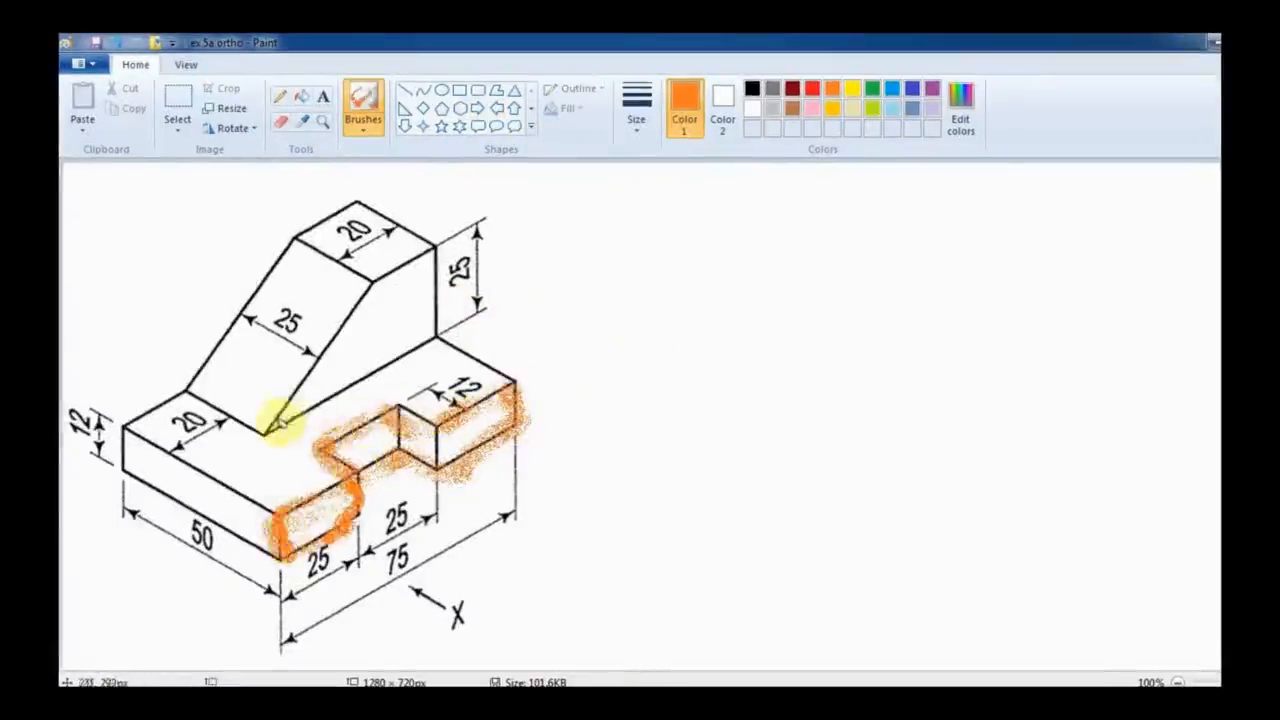
pyautogui.moveTo(275, 425)
pyautogui.mouseDown()
pyautogui.moveTo(421, 357)
pyautogui.moveTo(442, 262)
pyautogui.moveTo(410, 256)
pyautogui.moveTo(365, 288)
pyautogui.moveTo(333, 365)
pyautogui.mouseUp()
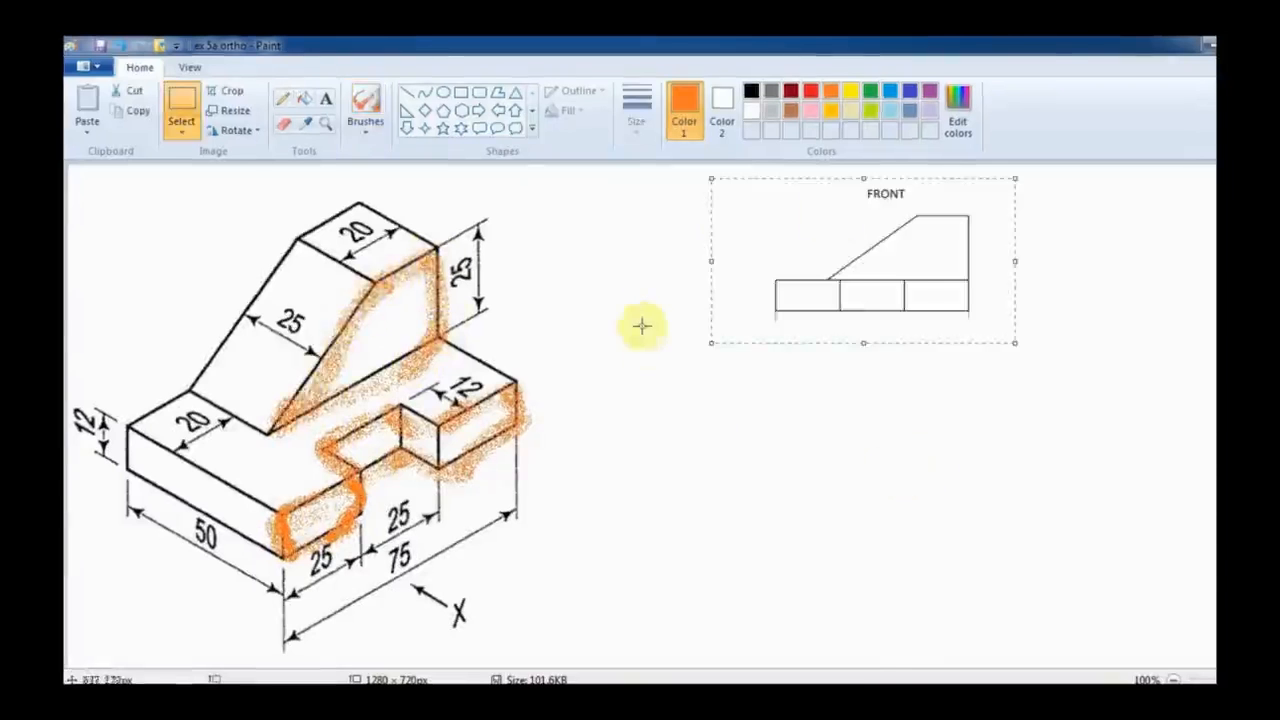
# Set the drawing colour to light blue, mark the top viewing direction with a down arrow above the block, and remove the arrow.
pyautogui.click(894, 112)
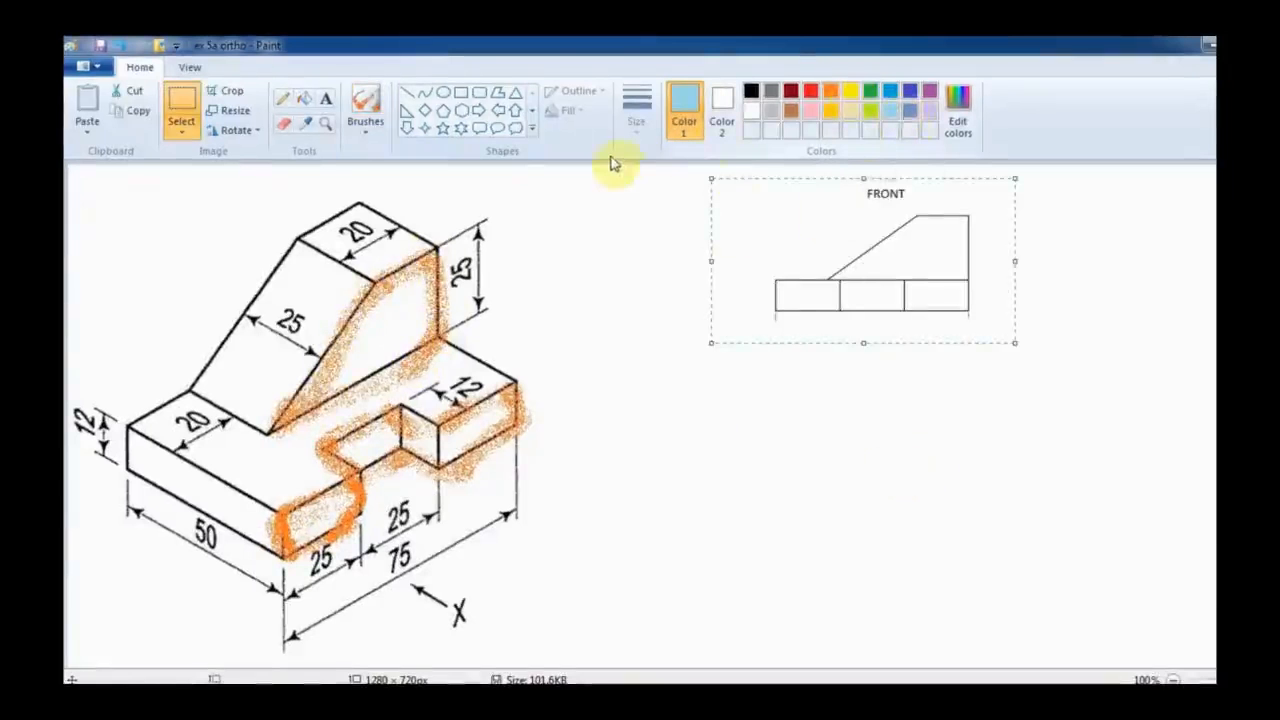
pyautogui.click(407, 128)
pyautogui.moveTo(347, 164); pyautogui.dragTo(399, 254)
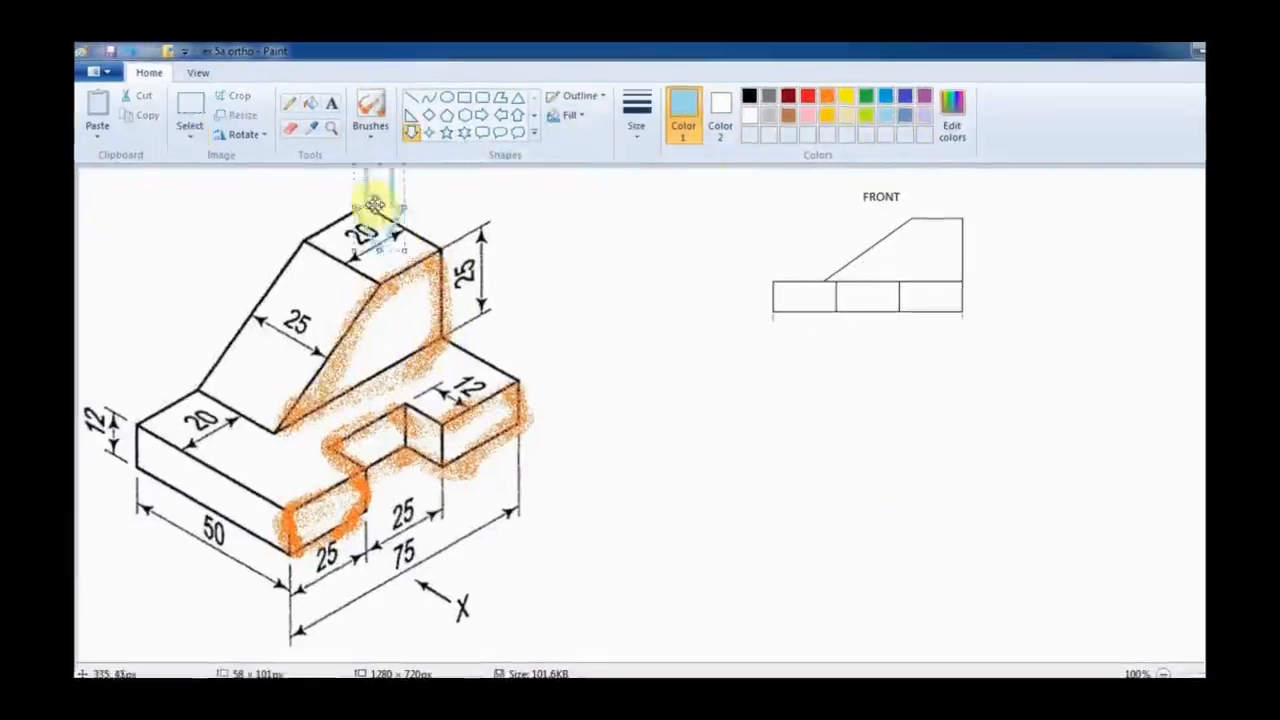
pyautogui.moveTo(369, 203)
pyautogui.mouseDown()
pyautogui.moveTo(283, 249)
pyautogui.moveTo(206, 371)
pyautogui.moveTo(229, 440)
pyautogui.moveTo(329, 366)
pyautogui.moveTo(457, 343)
pyautogui.moveTo(566, 230)
pyautogui.mouseUp()
pyautogui.press('Delete')
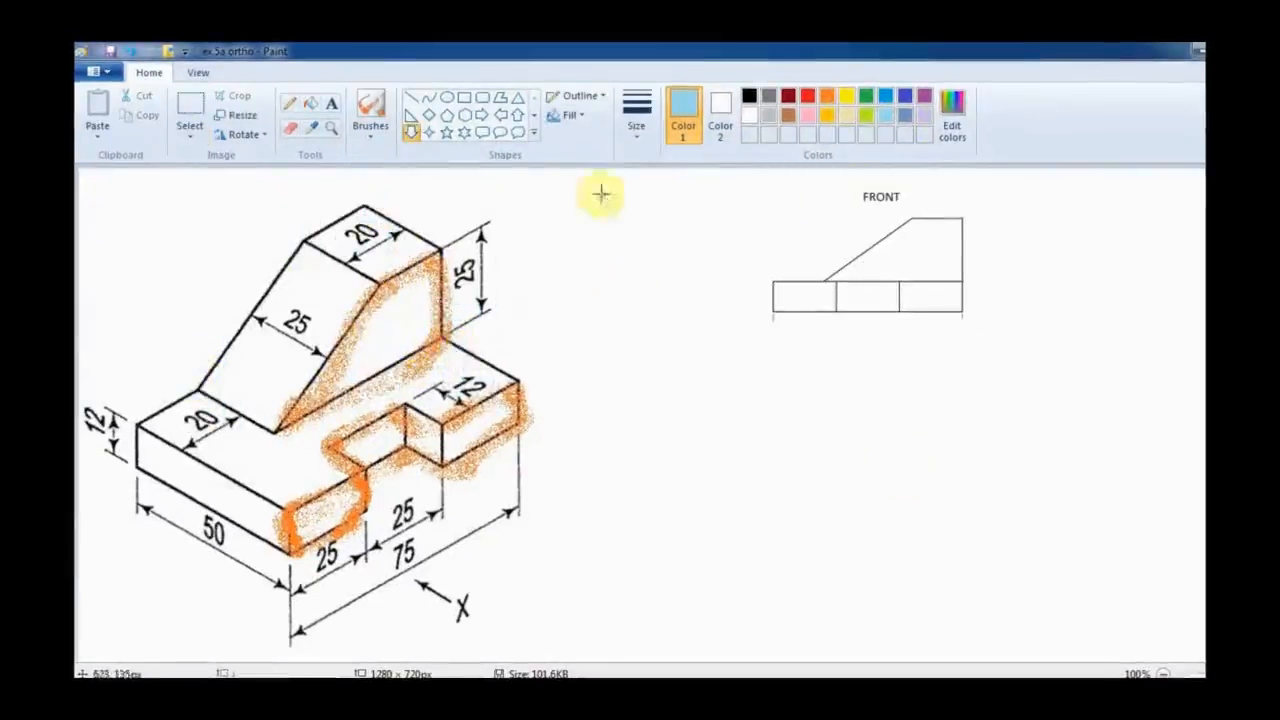
# Shade the block's top-facing surfaces with the light blue brush and place the TOP view below the FRONT view.
pyautogui.click(370, 112)
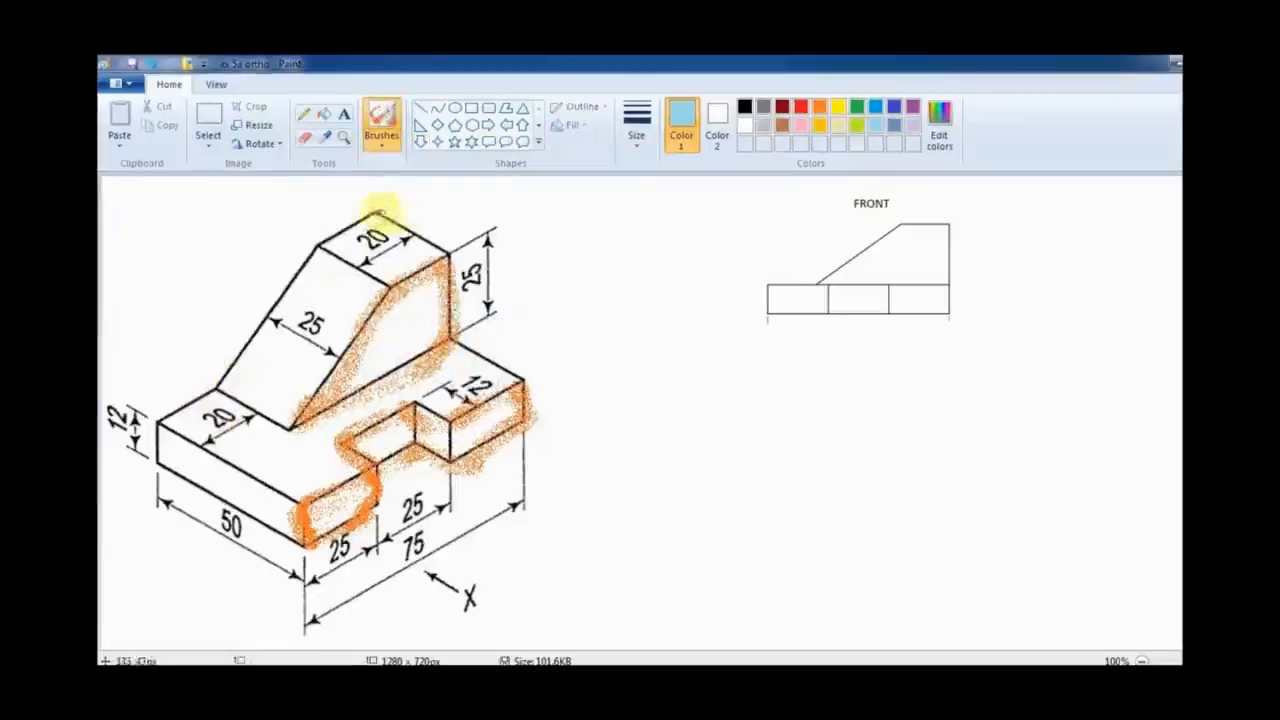
pyautogui.moveTo(376, 220)
pyautogui.mouseDown()
pyautogui.moveTo(170, 423)
pyautogui.moveTo(310, 487)
pyautogui.mouseUp()
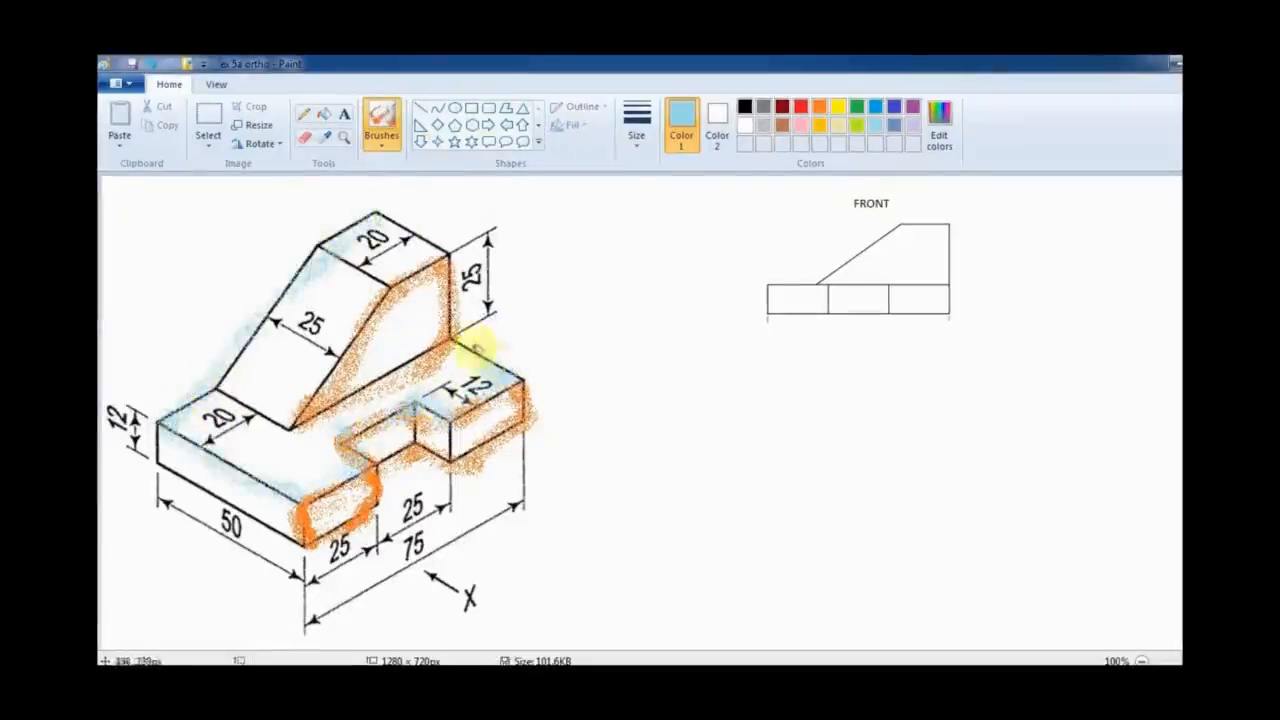
pyautogui.moveTo(405, 224)
pyautogui.mouseDown()
pyautogui.moveTo(386, 214)
pyautogui.moveTo(432, 241)
pyautogui.mouseUp()
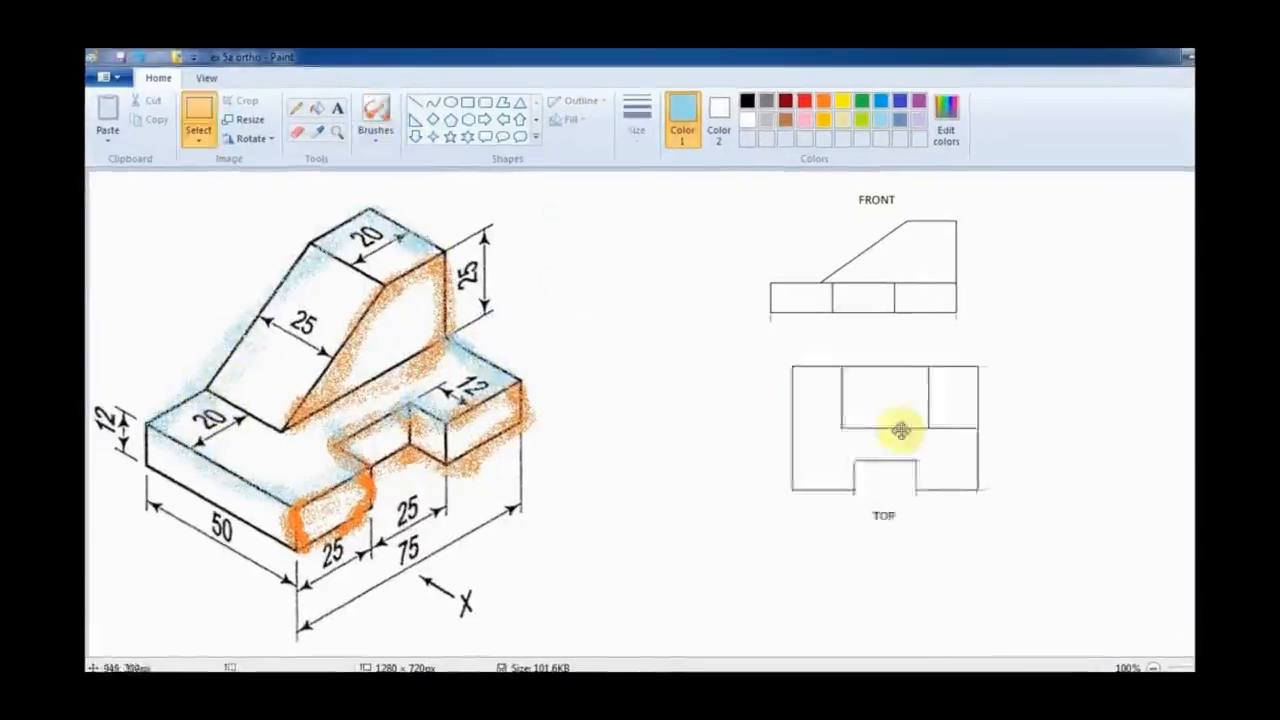
pyautogui.moveTo(901, 430); pyautogui.dragTo(883, 449)
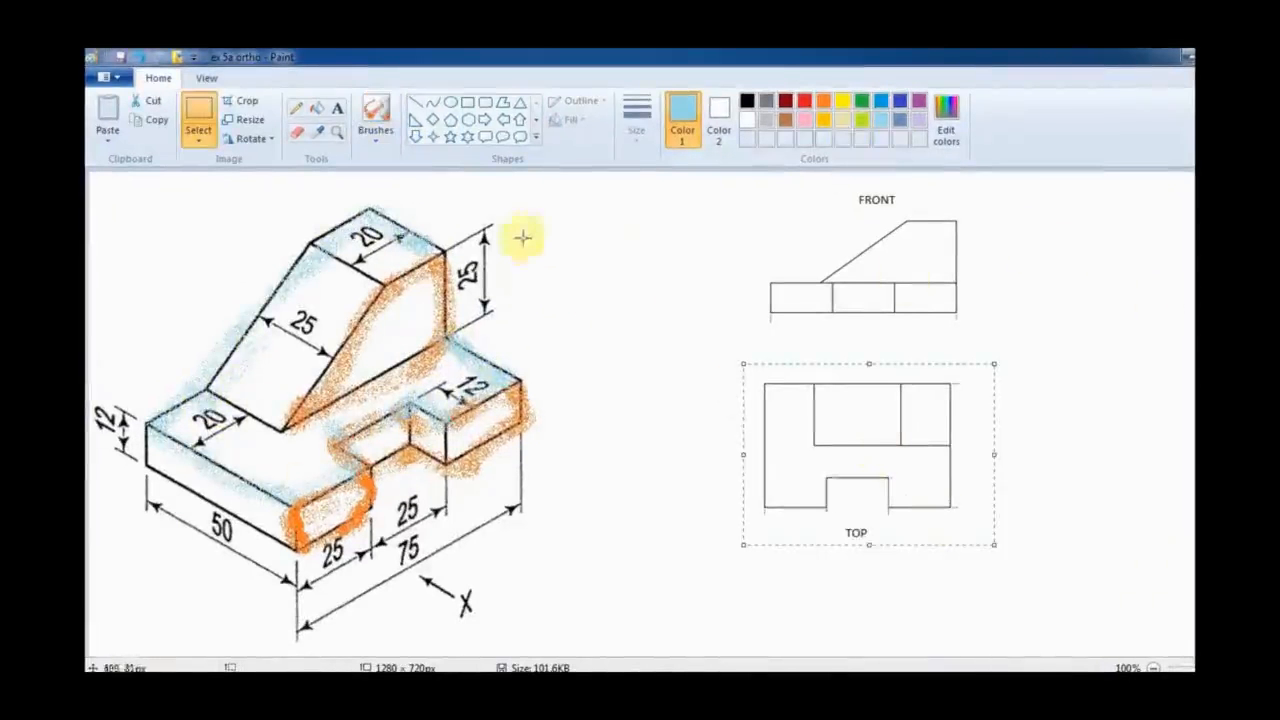
# Set the drawing colour to yellow, mark the left-side viewing direction with a right arrow beside the block, and remove the arrow.
pyautogui.click(484, 120)
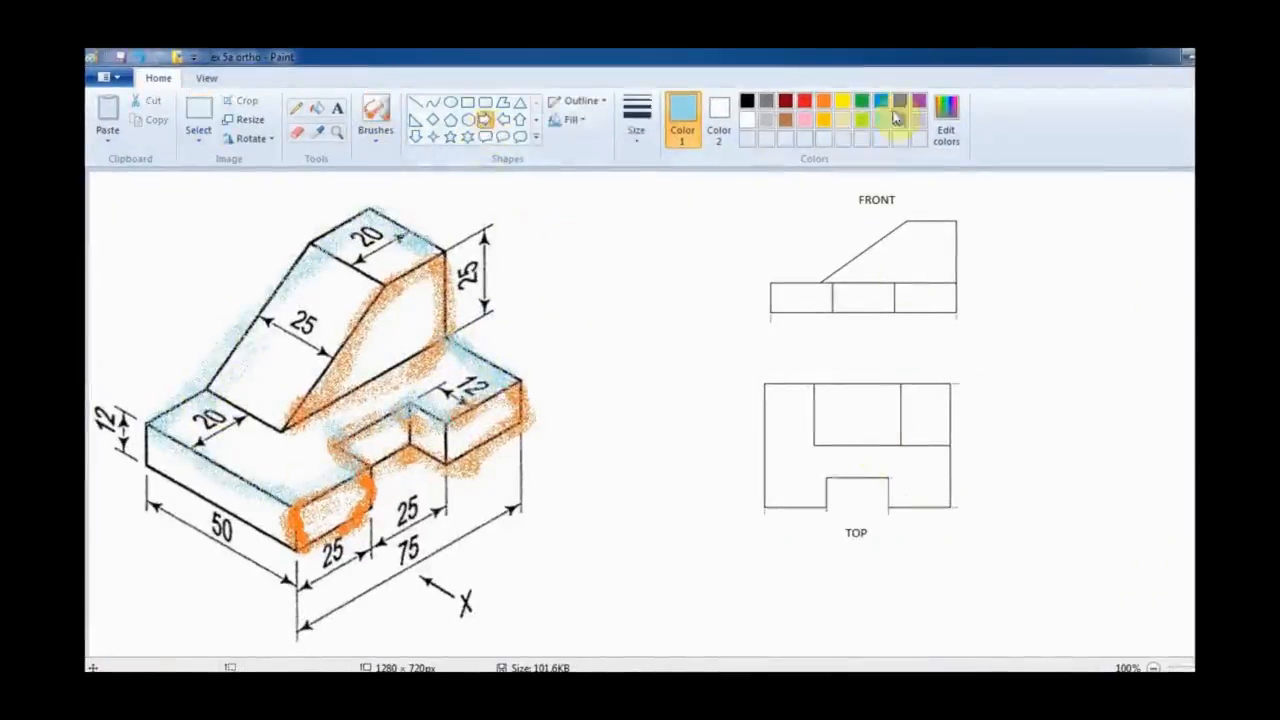
pyautogui.click(843, 102)
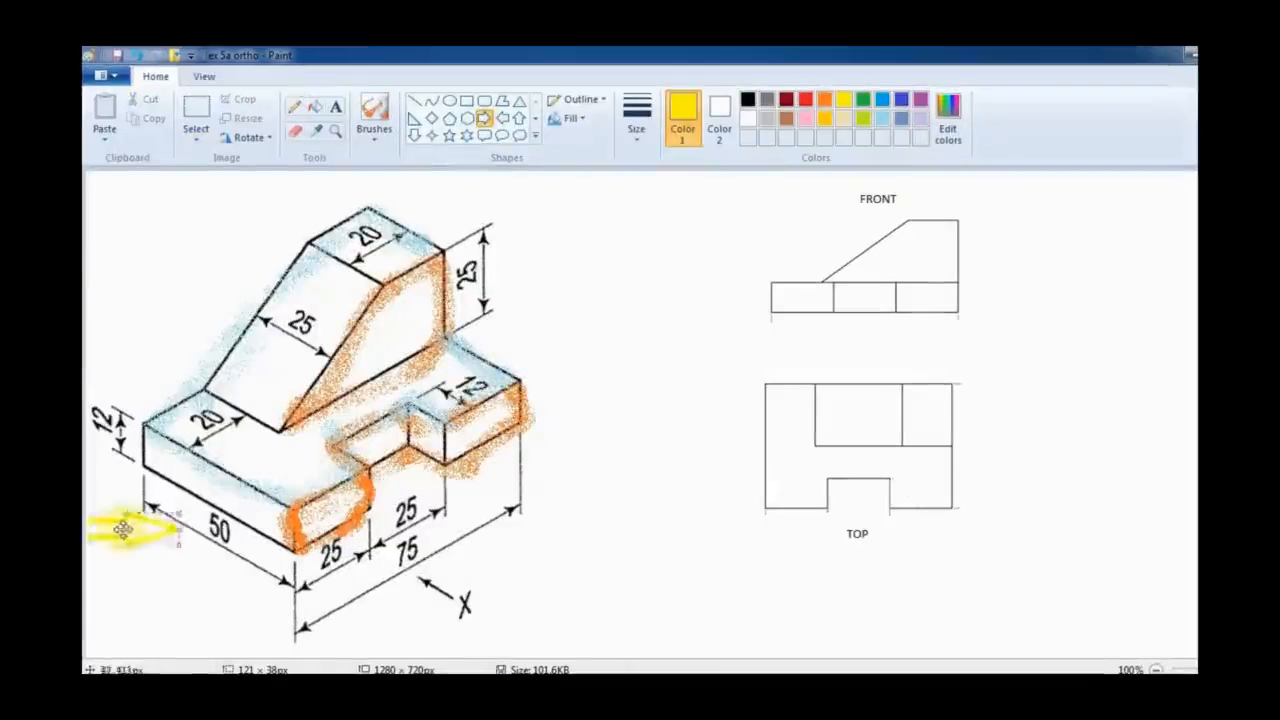
pyautogui.moveTo(111, 498)
pyautogui.mouseDown()
pyautogui.moveTo(219, 340)
pyautogui.moveTo(161, 232)
pyautogui.mouseUp()
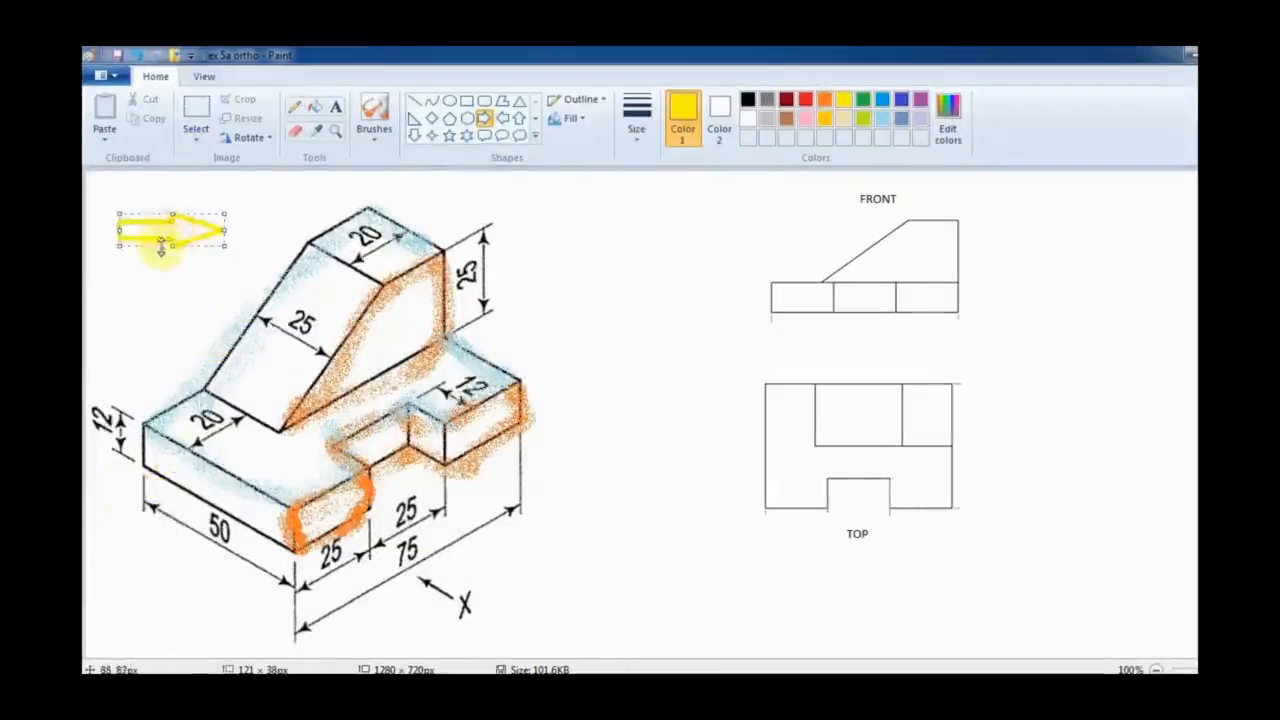
pyautogui.press('Delete')
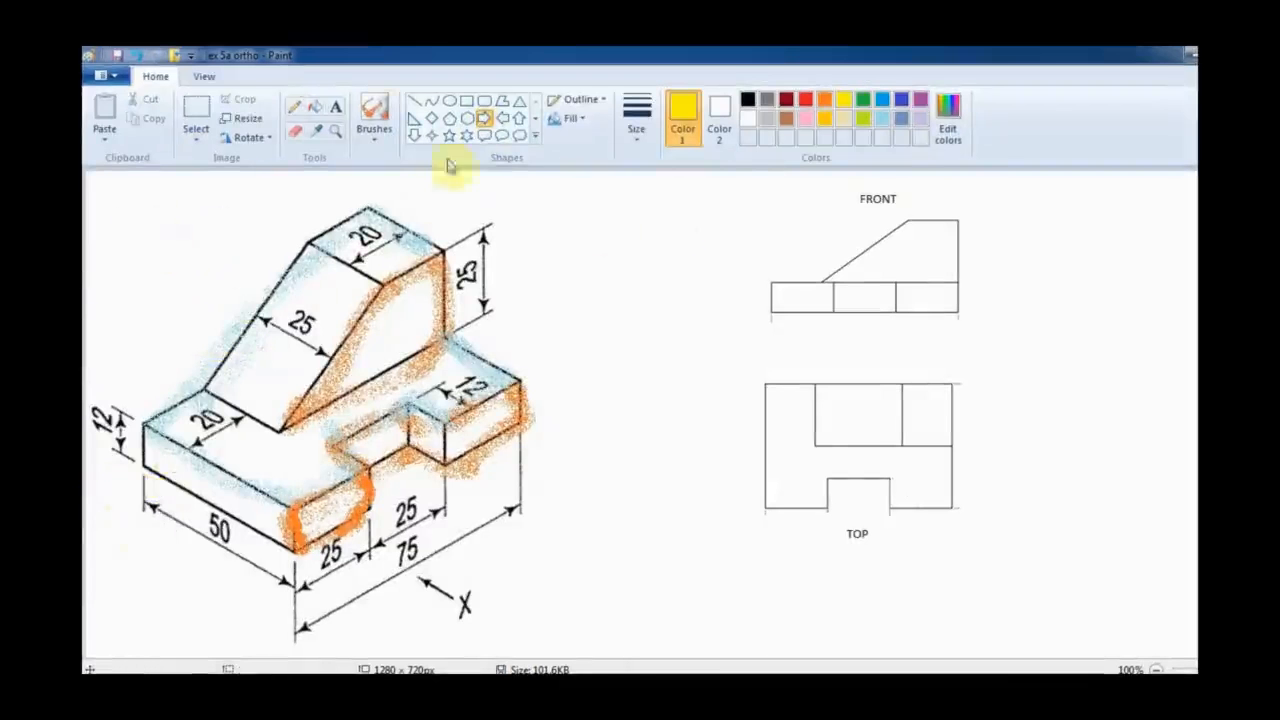
# Shade the block's left-facing surfaces with the yellow brush and place the LS VIEW to the right of the FRONT view.
pyautogui.click(373, 112)
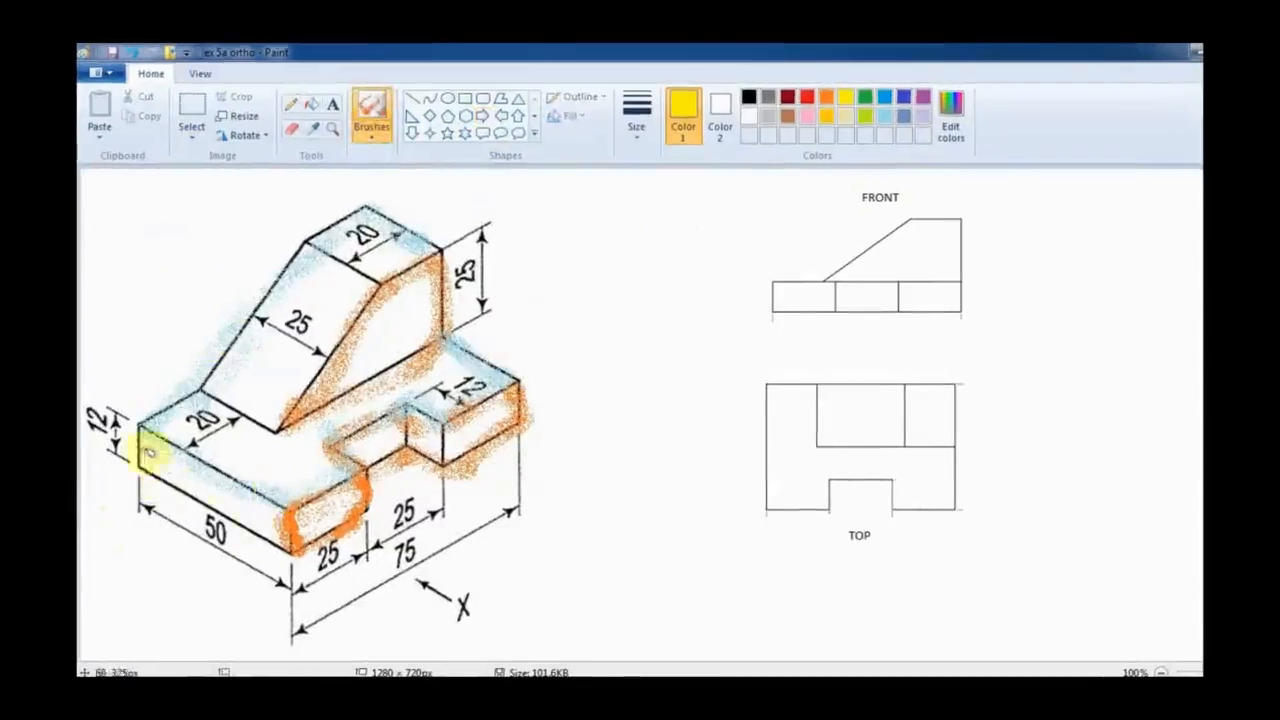
pyautogui.moveTo(145, 430)
pyautogui.mouseDown()
pyautogui.moveTo(157, 482)
pyautogui.moveTo(280, 527)
pyautogui.moveTo(278, 508)
pyautogui.moveTo(178, 452)
pyautogui.mouseUp()
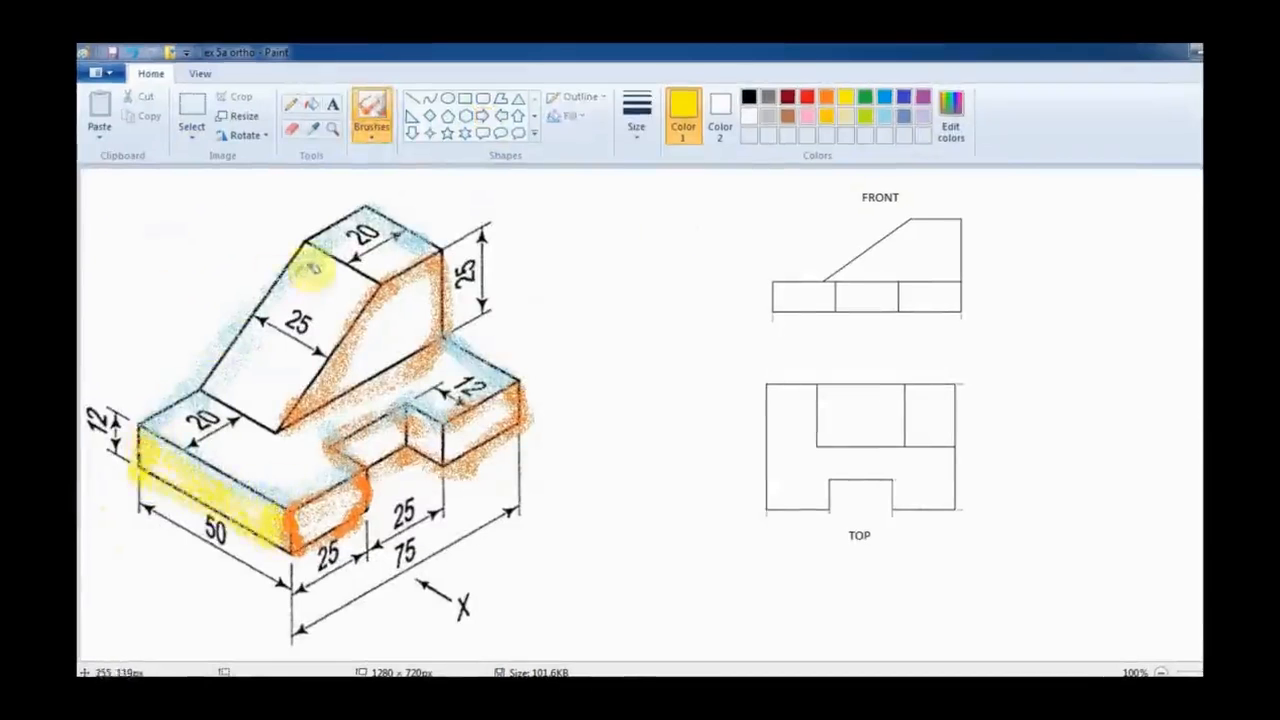
pyautogui.moveTo(310, 268)
pyautogui.mouseDown()
pyautogui.moveTo(233, 370)
pyautogui.moveTo(288, 418)
pyautogui.moveTo(360, 300)
pyautogui.moveTo(353, 278)
pyautogui.moveTo(312, 252)
pyautogui.moveTo(350, 280)
pyautogui.mouseUp()
pyautogui.moveTo(430, 322); pyautogui.dragTo(418, 376)
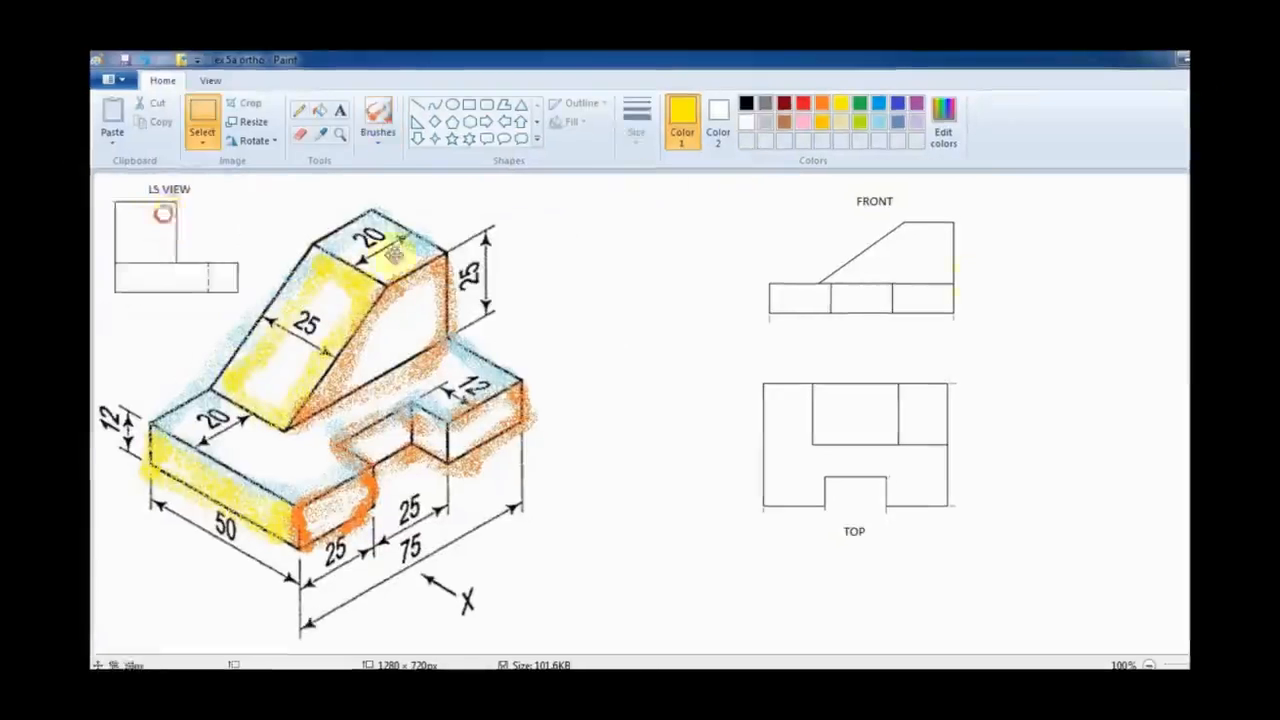
pyautogui.moveTo(129, 209); pyautogui.dragTo(1080, 246)
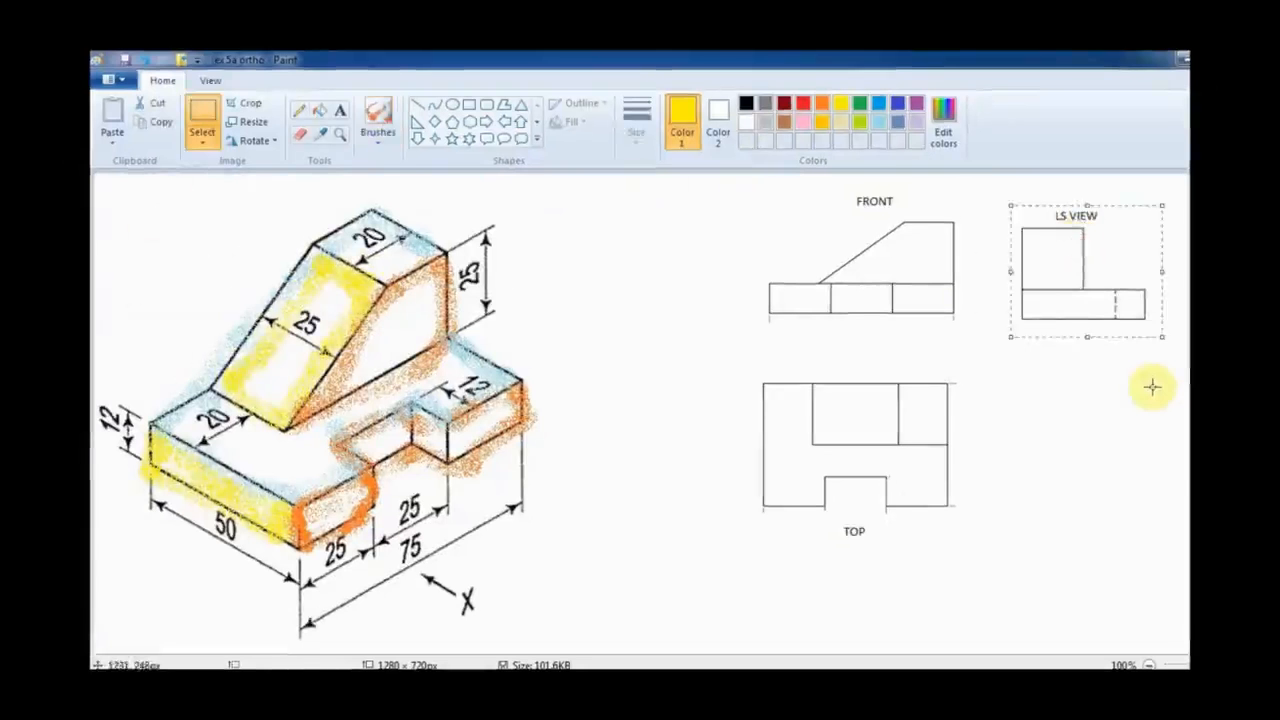
pyautogui.click(1065, 433)
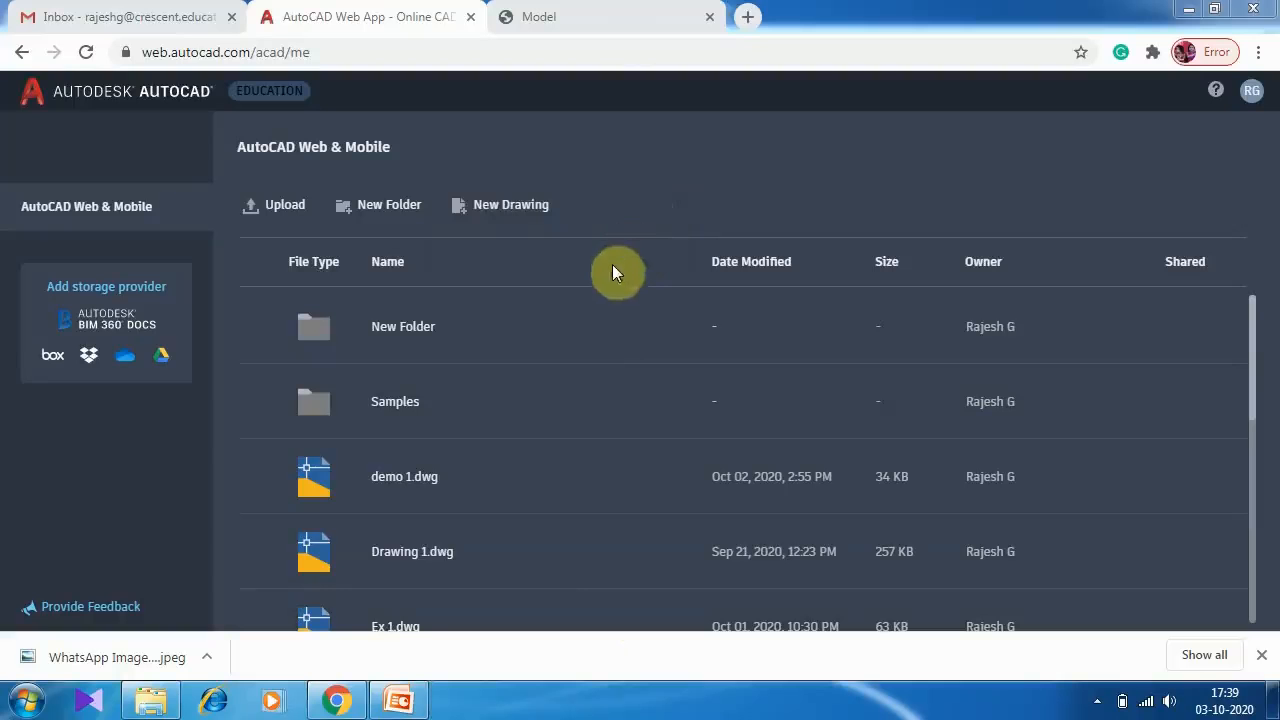
# In AutoCAD Web, create and open a new drawing named Ex 5a with metric units.
pyautogui.click(504, 208)
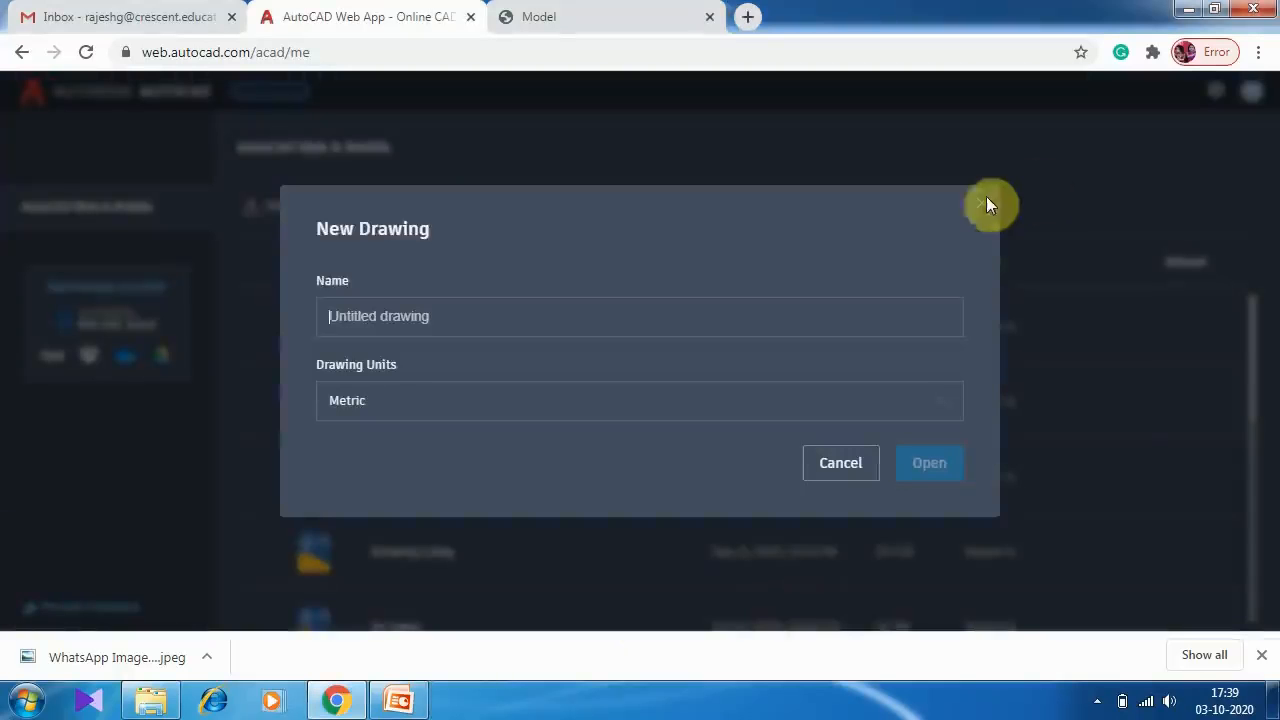
pyautogui.write('Ex 5a')
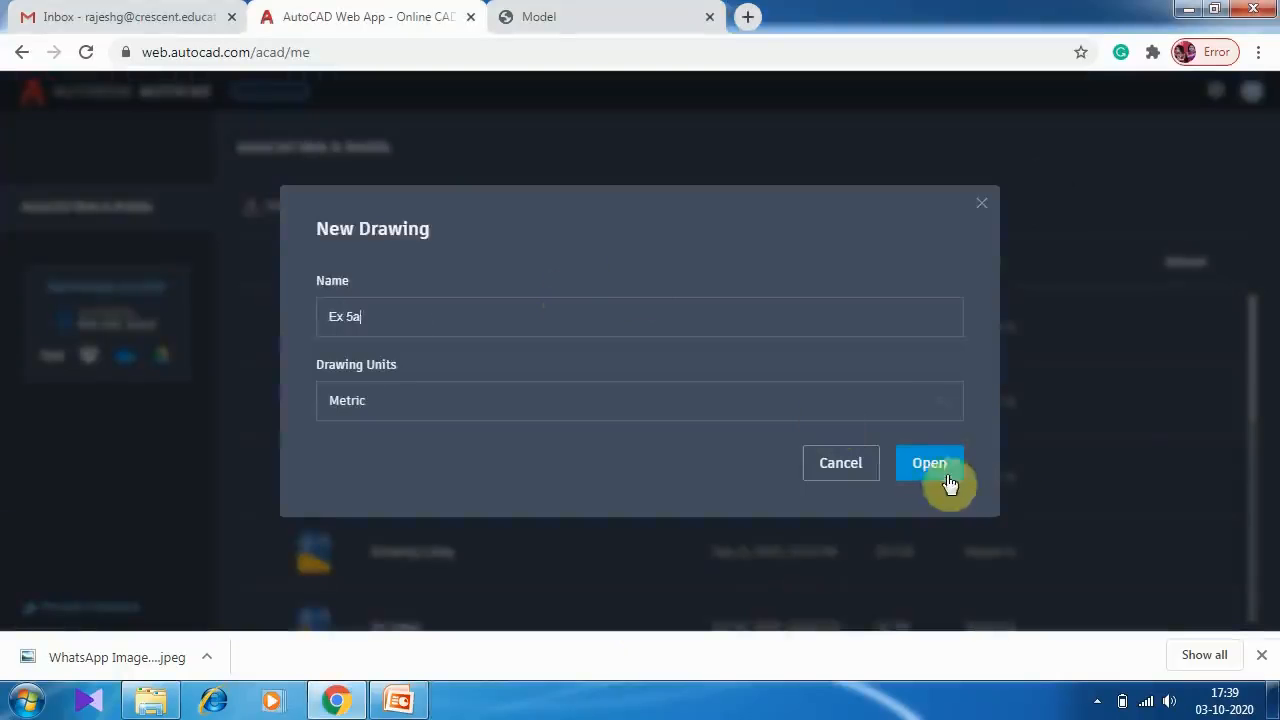
pyautogui.click(470, 408)
pyautogui.click(420, 441)
pyautogui.click(944, 466)
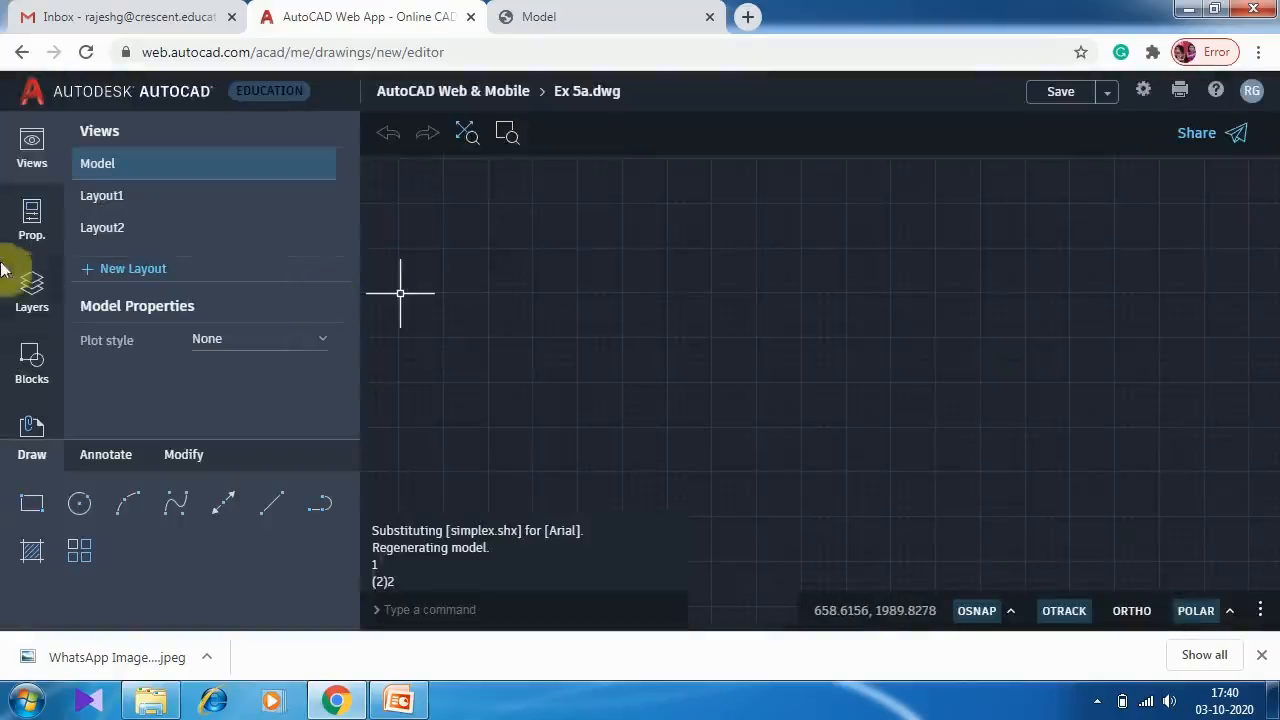
# Set the drawing's dimension style to Mech-3.5 and its text style to Simplex_3.5.
pyautogui.click(33, 218)
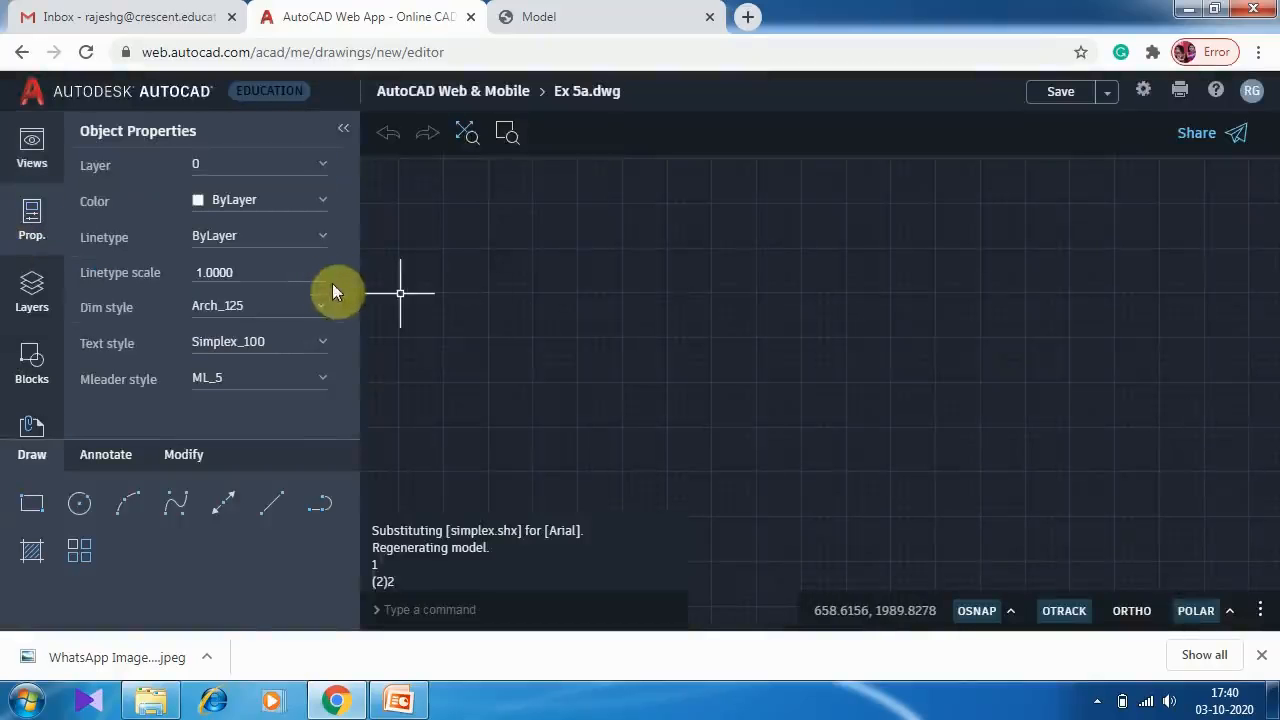
pyautogui.click(301, 312)
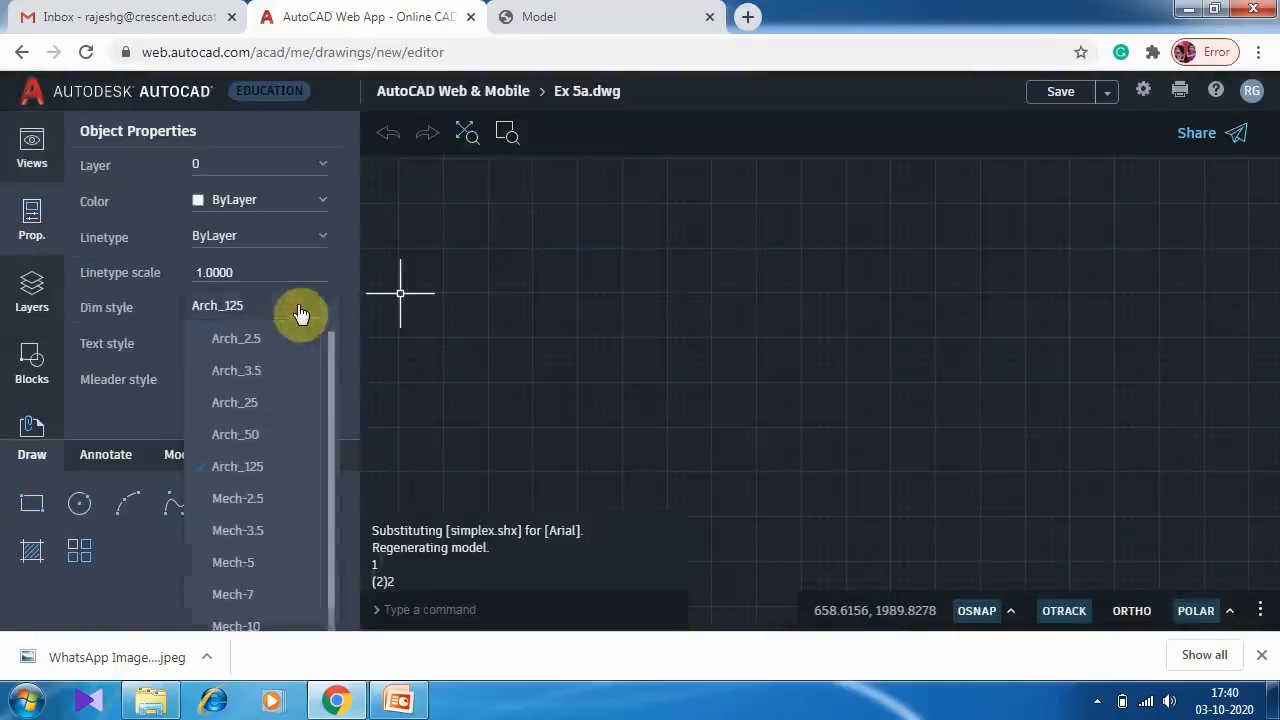
pyautogui.click(279, 536)
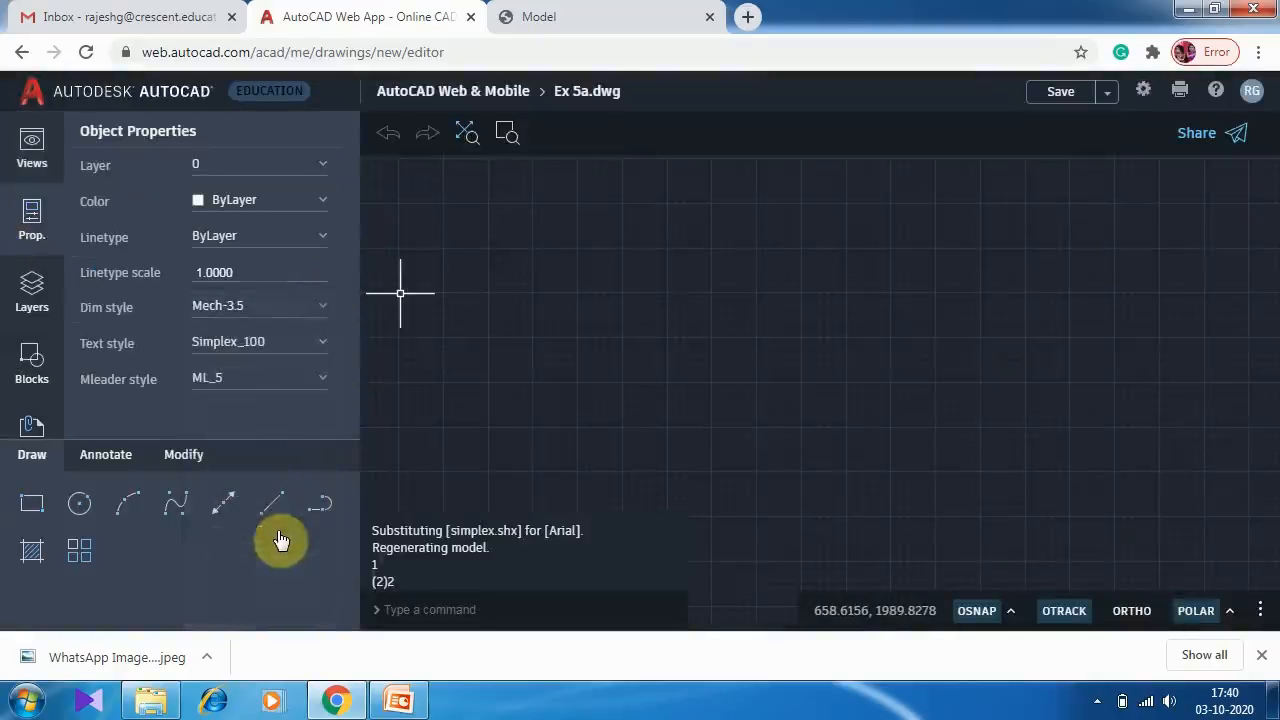
pyautogui.click(306, 347)
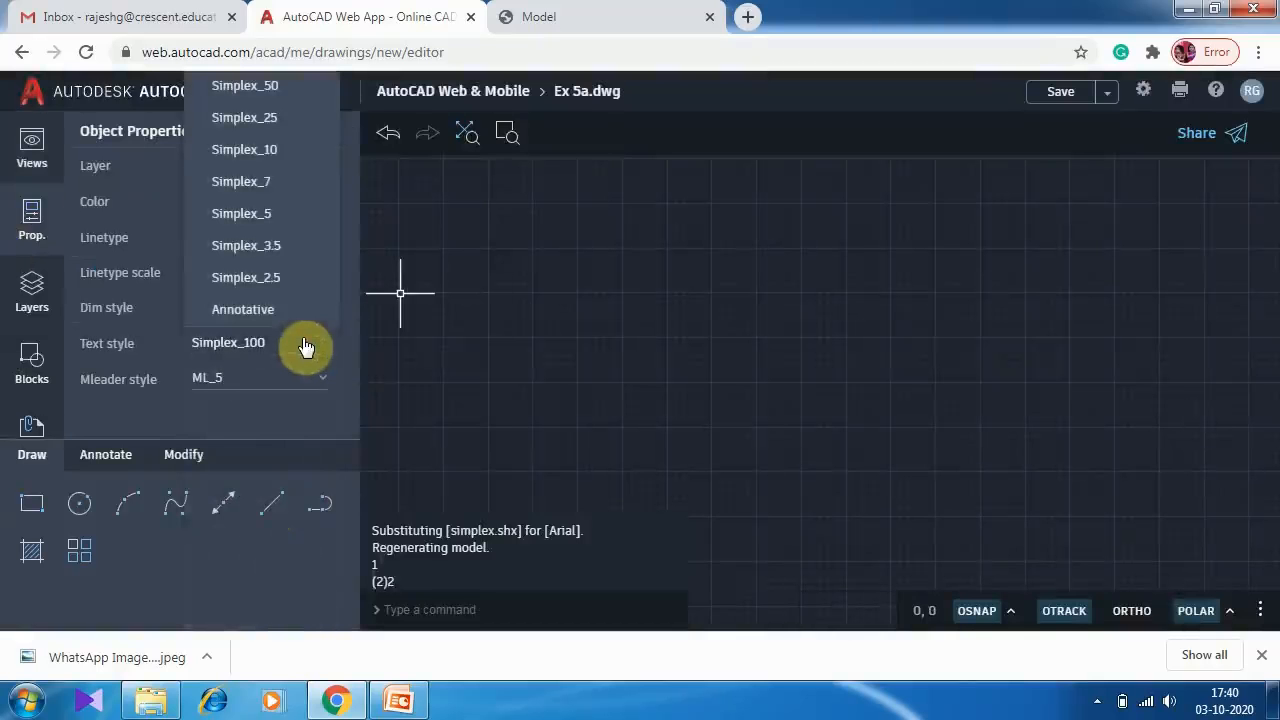
pyautogui.click(303, 247)
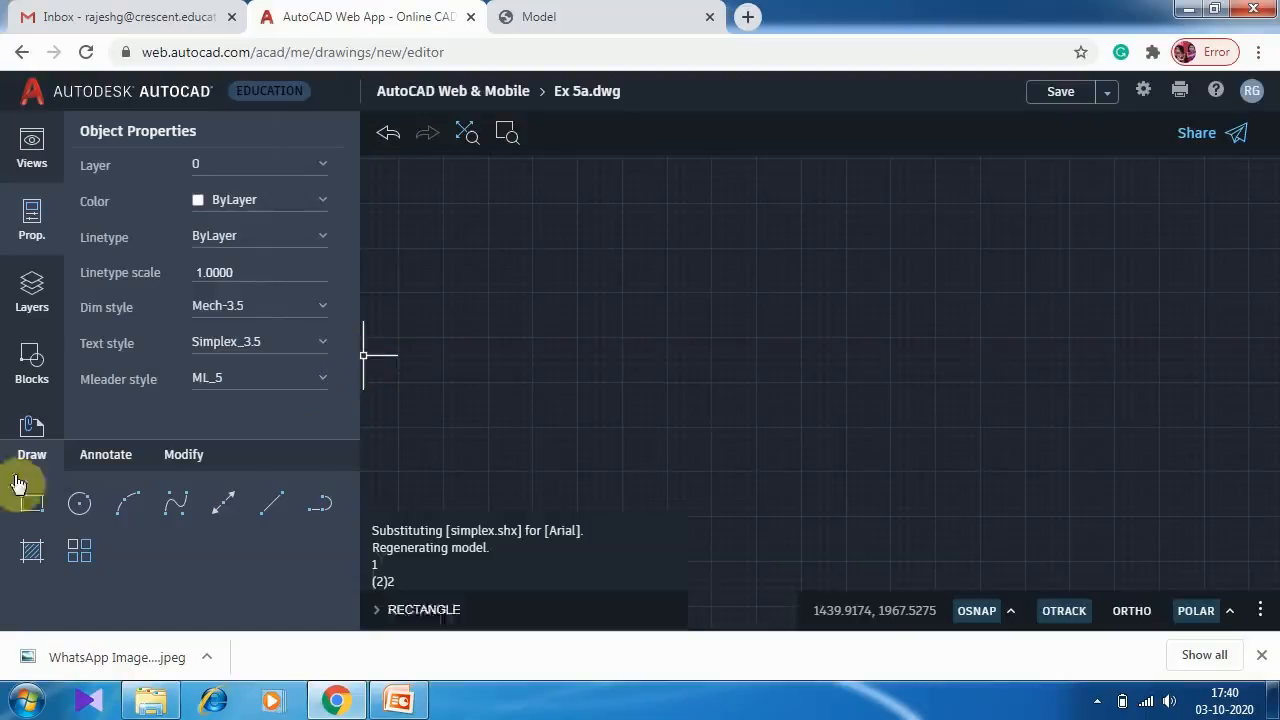
# Draw a horizontal line 75 long to the right from a free start point, with Ortho mode on.
pyautogui.click(270, 511)
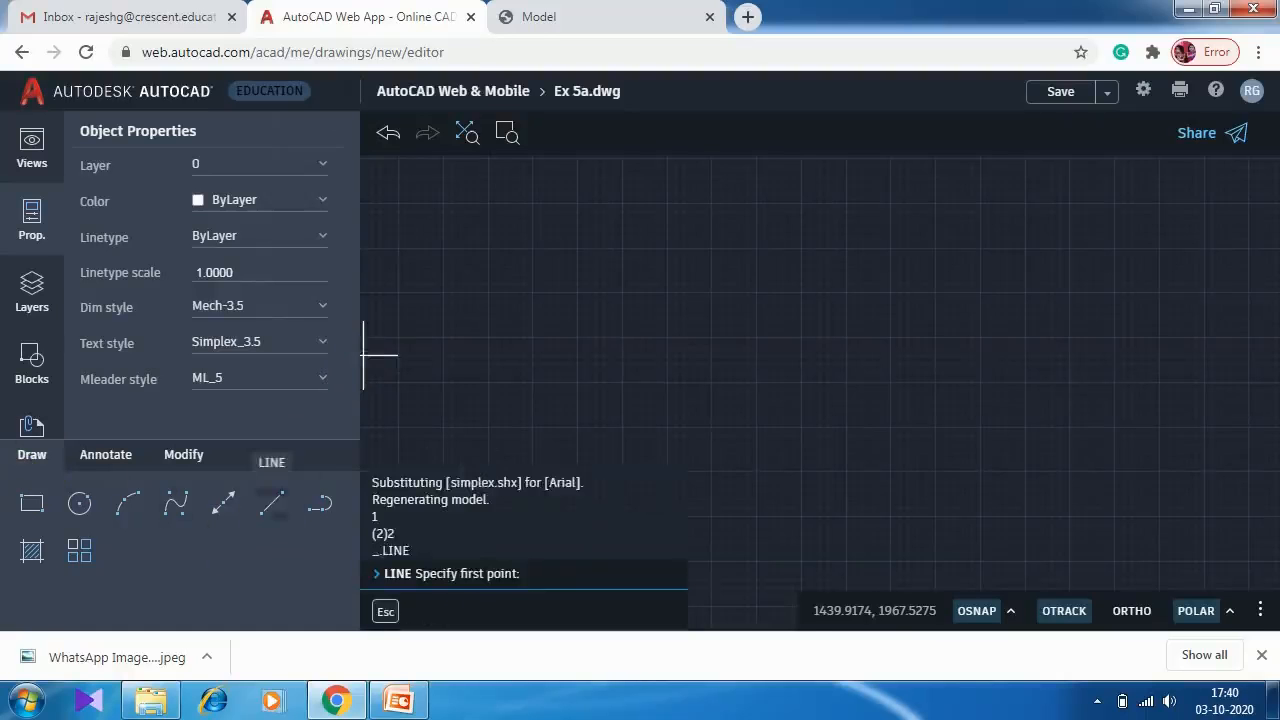
pyautogui.click(613, 400)
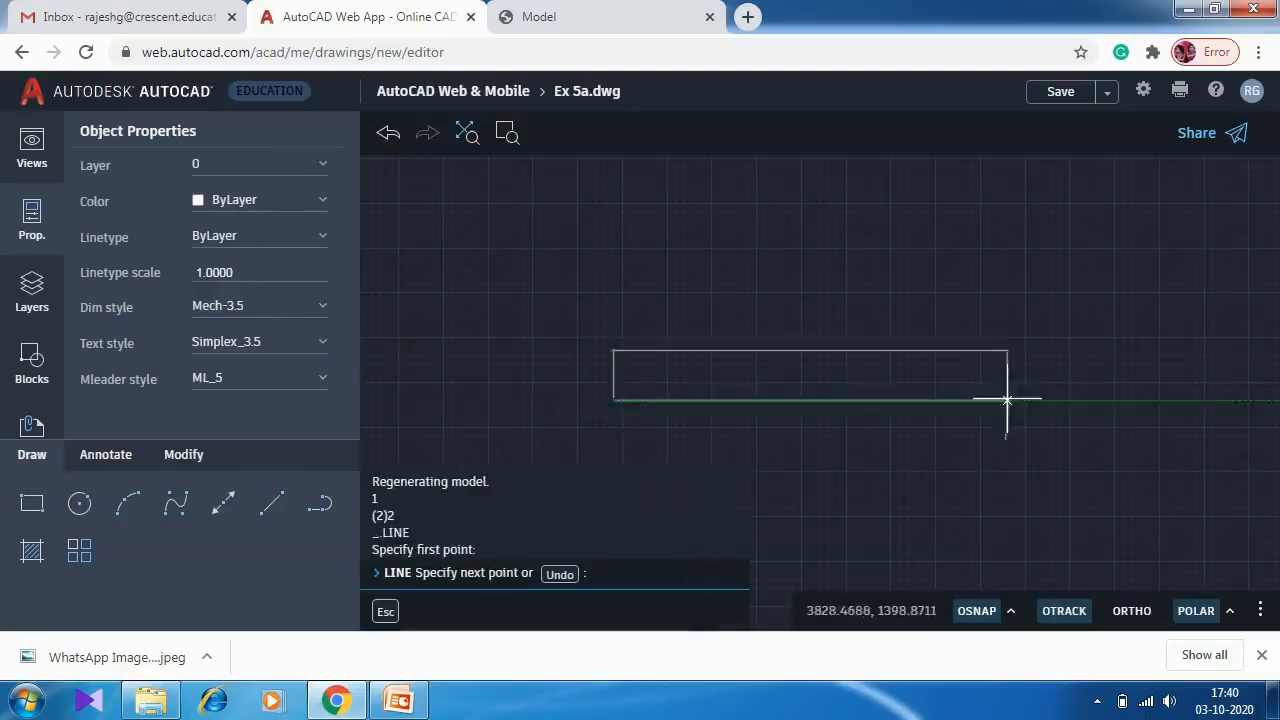
pyautogui.click(1134, 611)
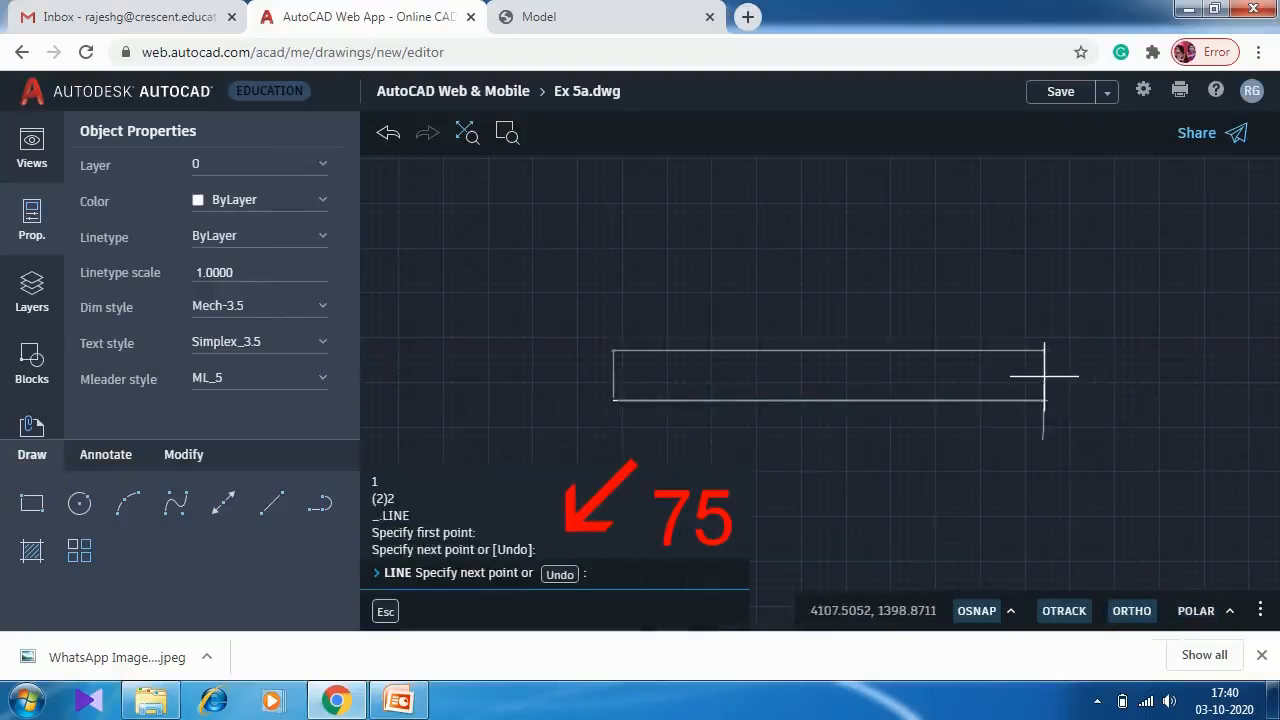
pyautogui.press('Return')
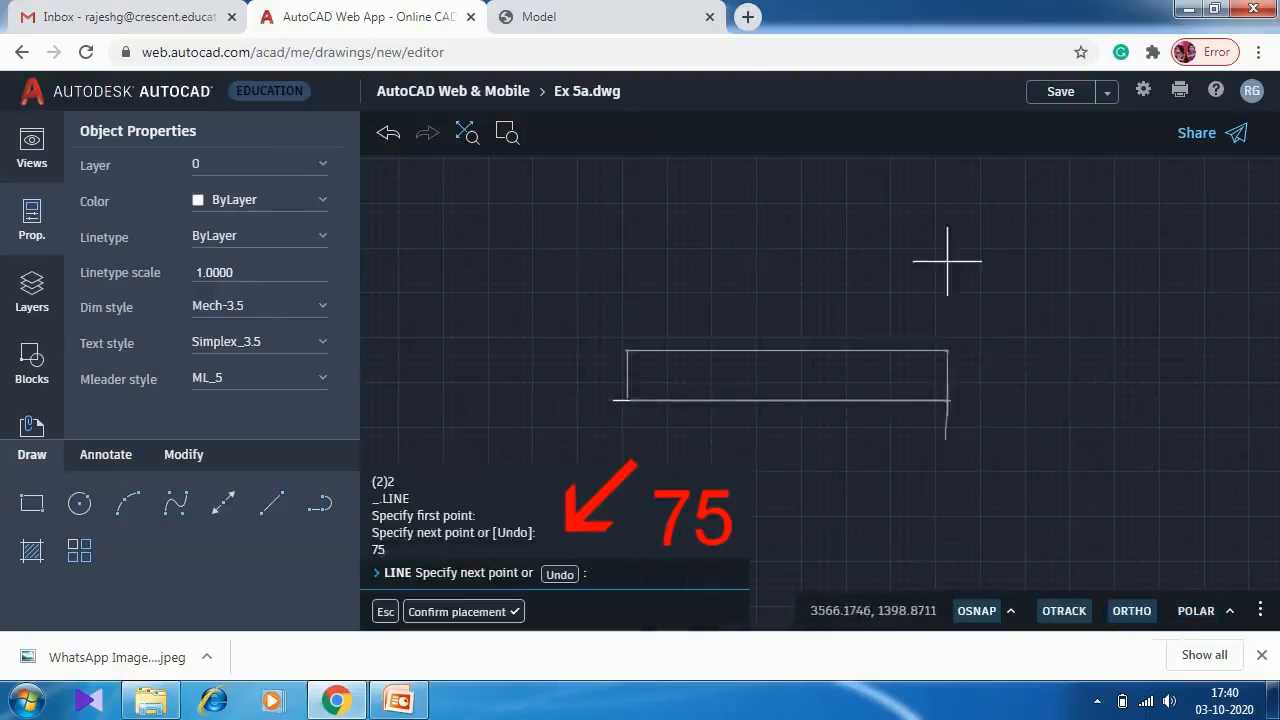
pyautogui.press('Return')
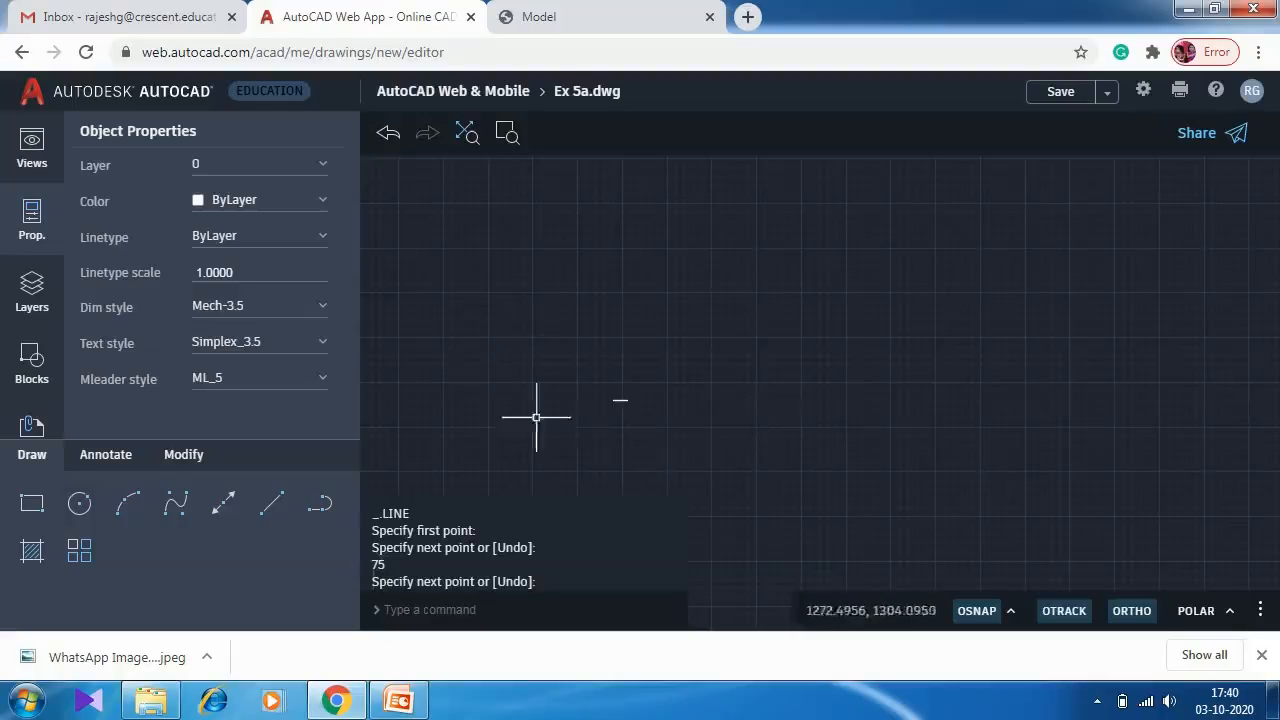
# Zoom to the drawing extents and frame the 75-long line with free space around it.
pyautogui.click(467, 133)
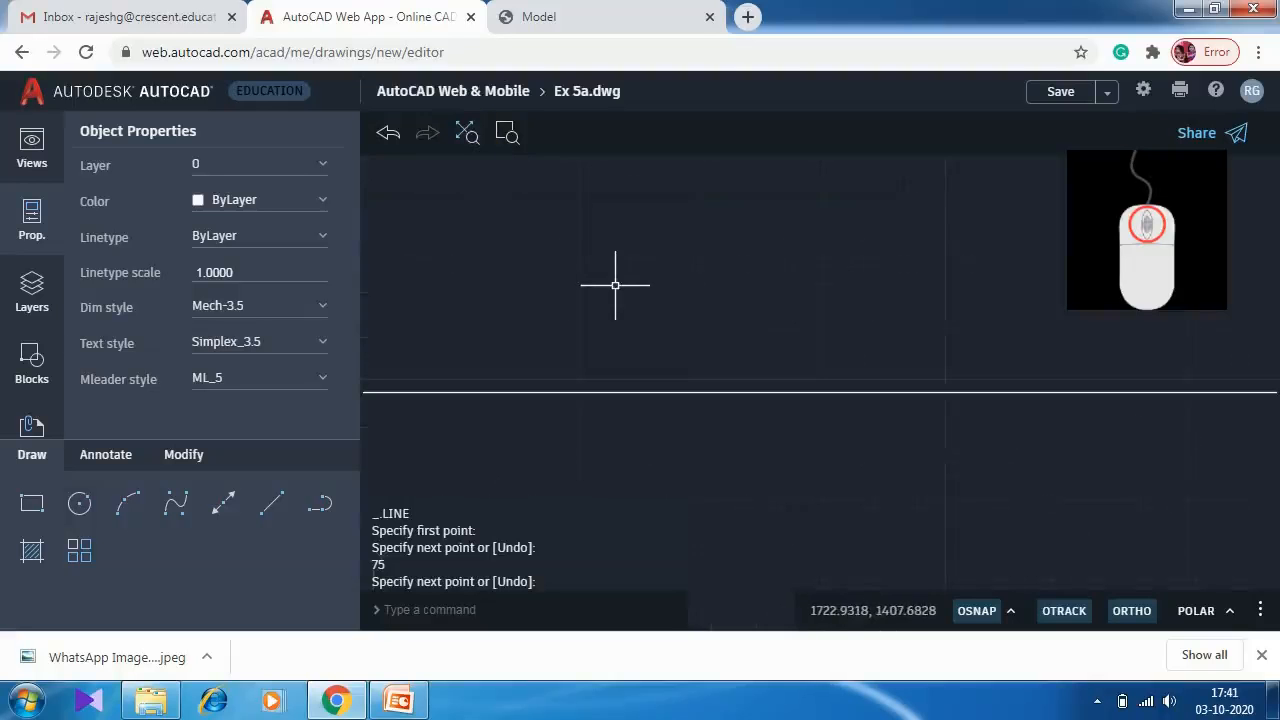
pyautogui.scroll(-3, 622, 278)
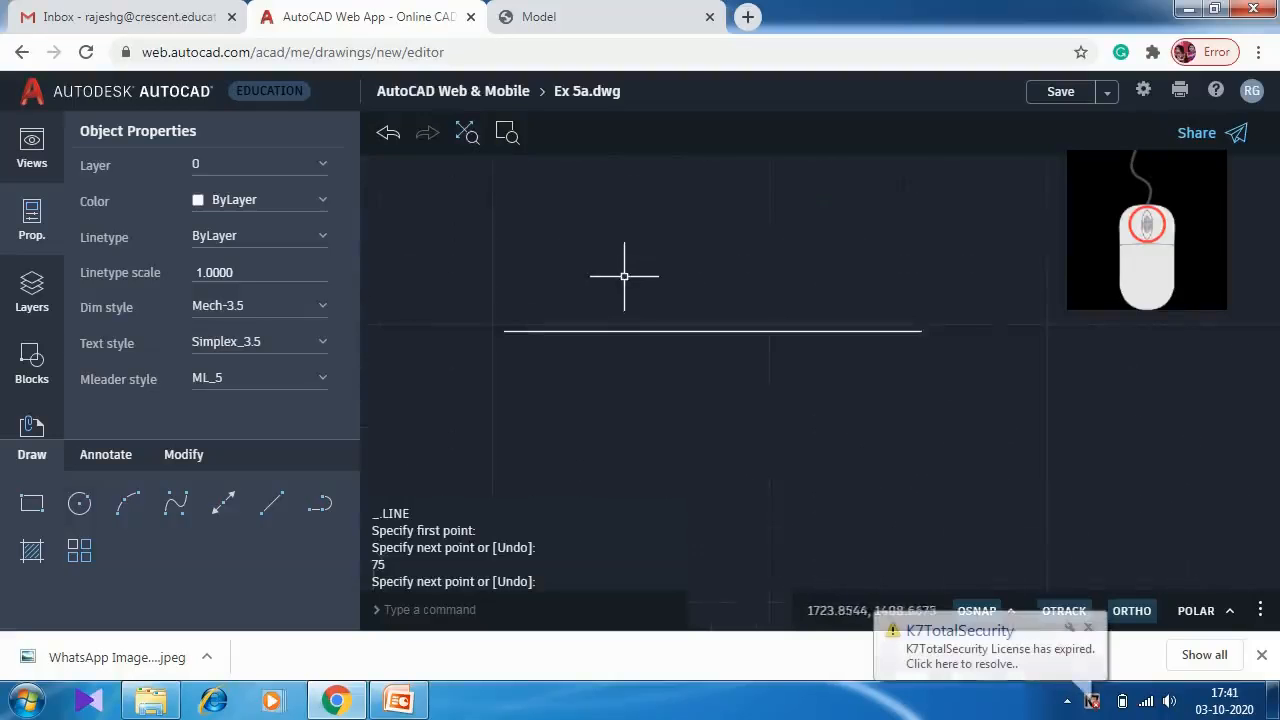
pyautogui.scroll(-1, 623, 276)
pyautogui.moveTo(680, 257); pyautogui.dragTo(688, 317, button='middle')
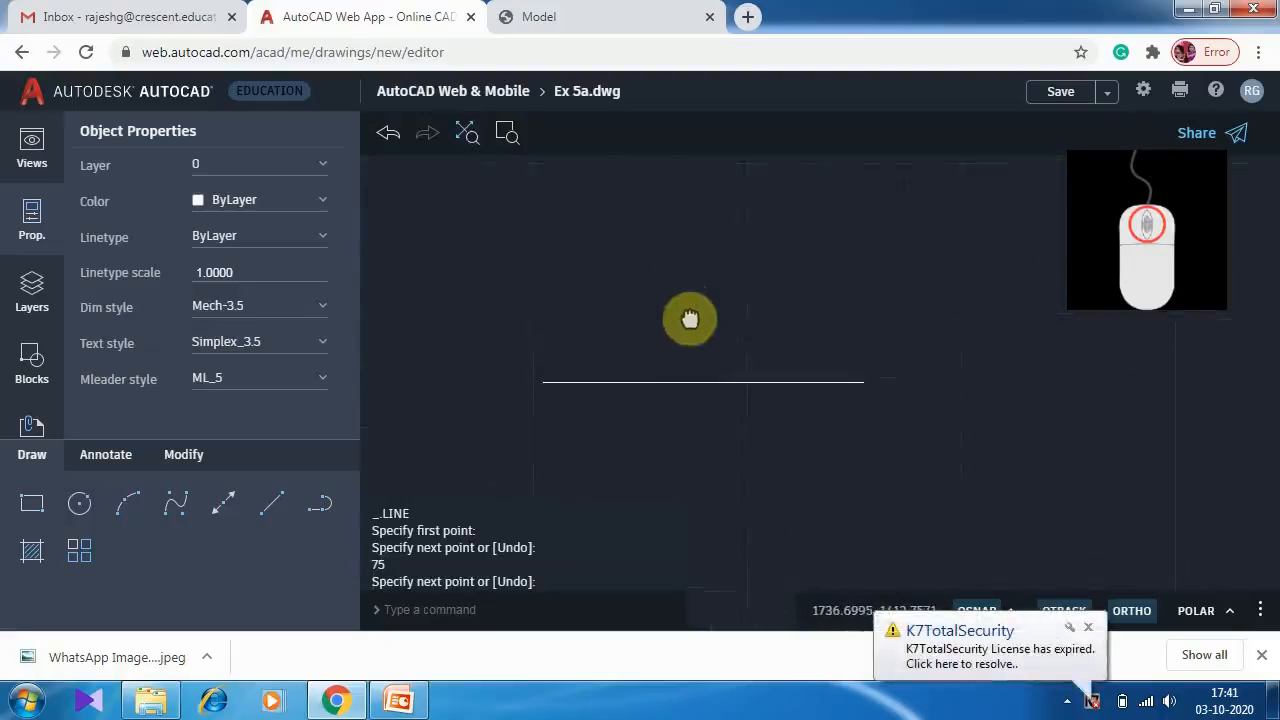
pyautogui.scroll(-1, 688, 309)
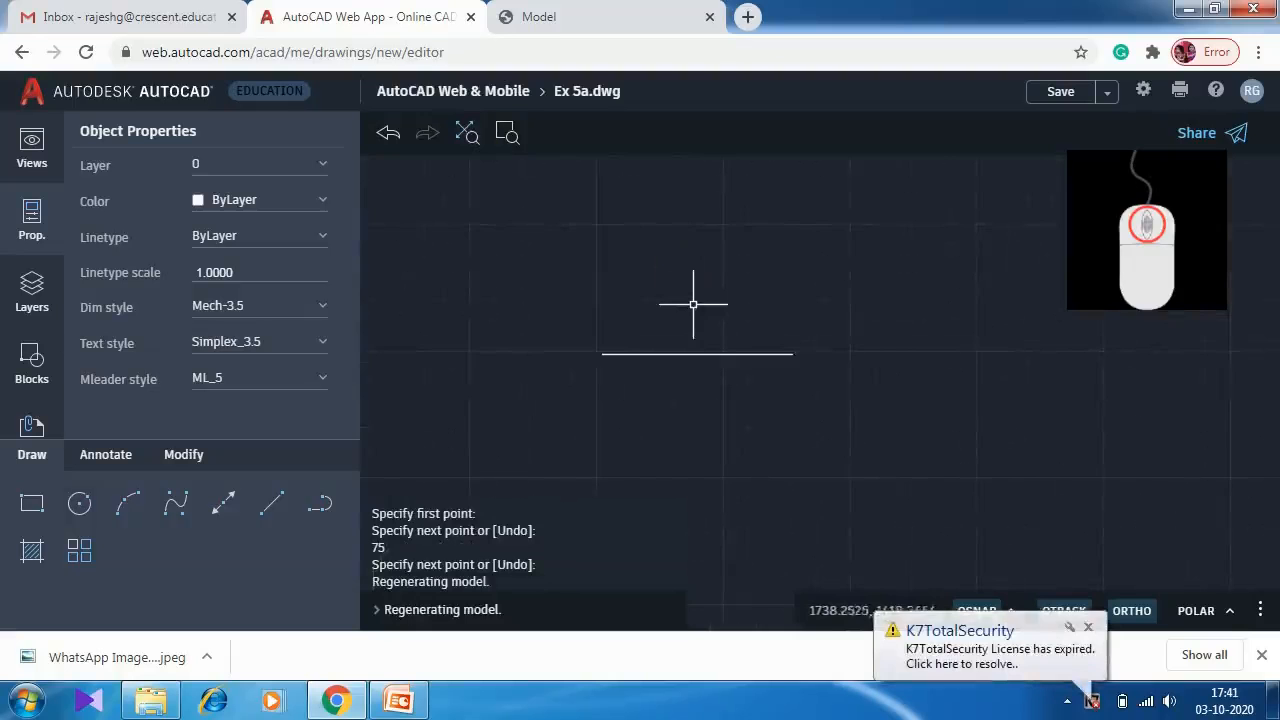
# Draw a vertical line 12 long upward from the right endpoint of the 75-long line.
pyautogui.scroll(-1, 691, 304)
pyautogui.scroll(1, 693, 303)
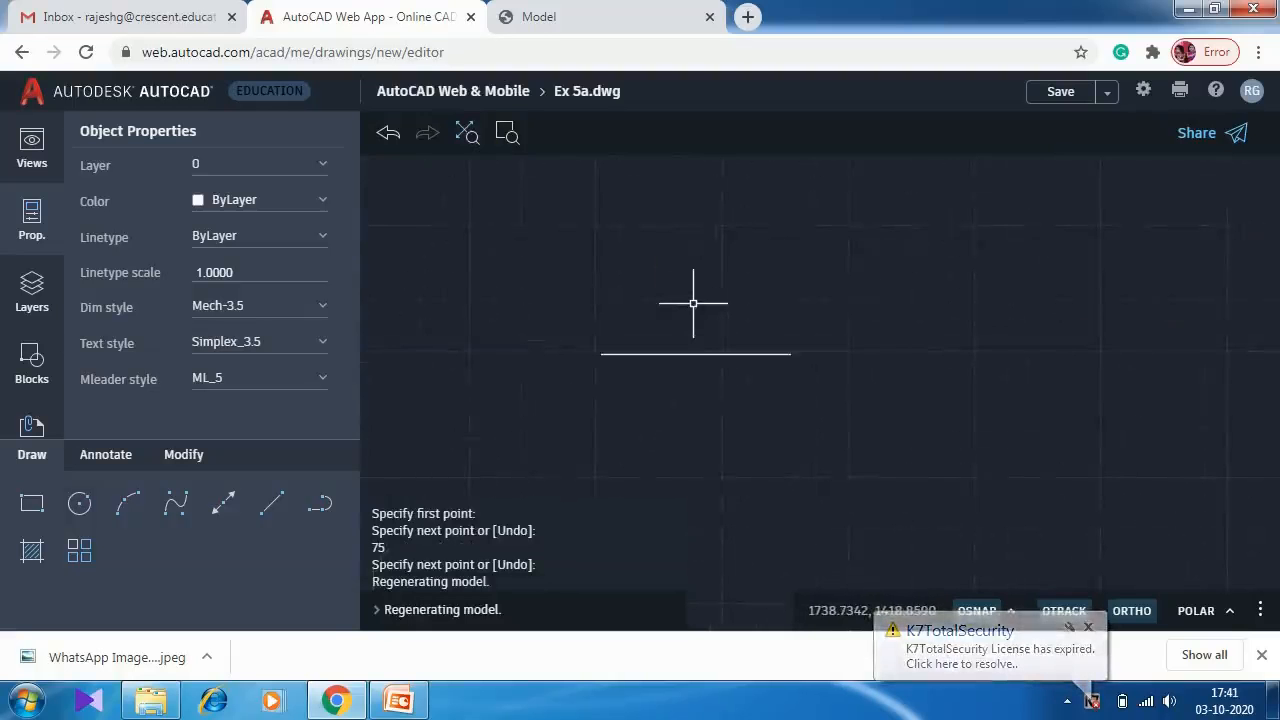
pyautogui.moveTo(691, 303)
pyautogui.mouseDown(button='middle')
pyautogui.moveTo(695, 273)
pyautogui.moveTo(695, 284)
pyautogui.mouseUp(button='middle')
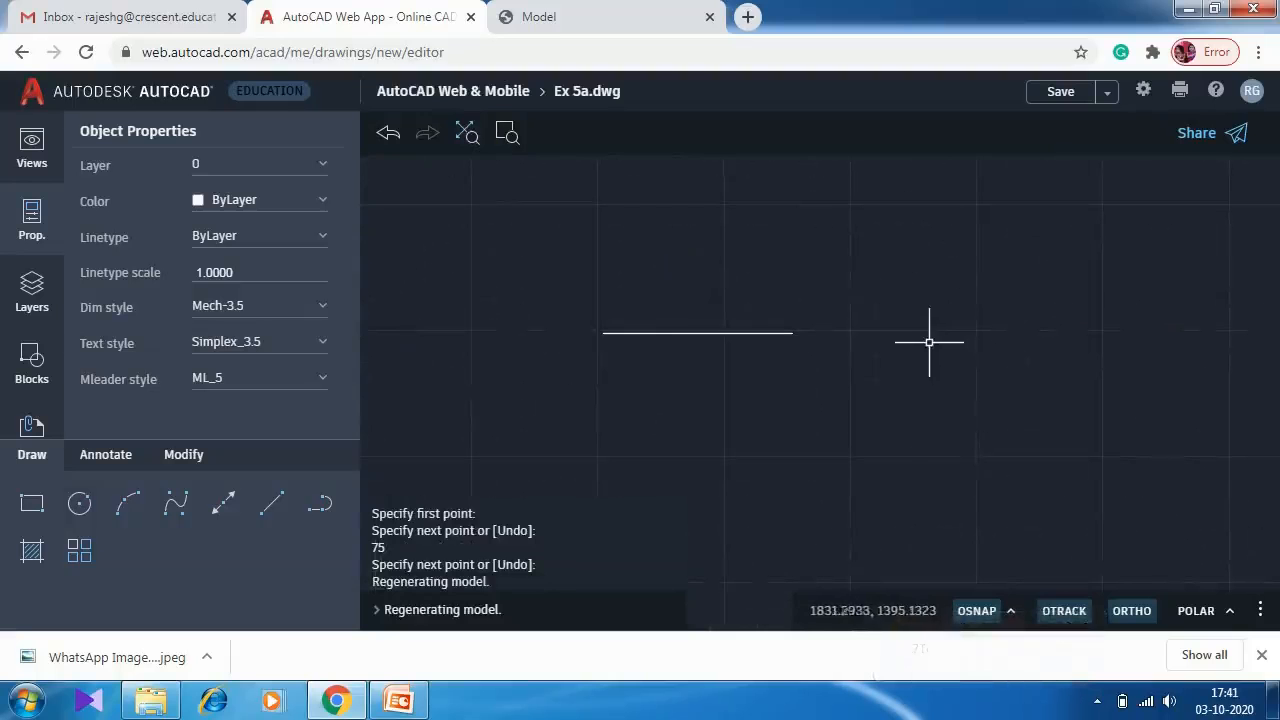
pyautogui.press('Return')
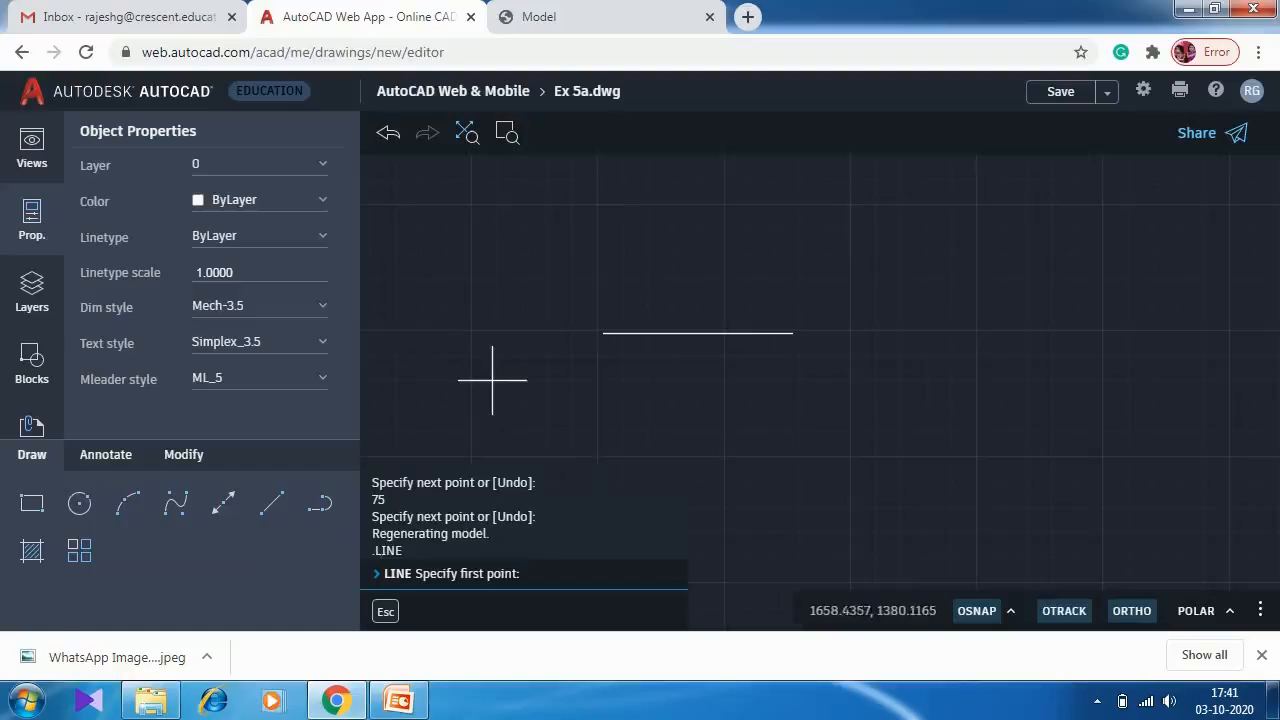
pyautogui.click(443, 618)
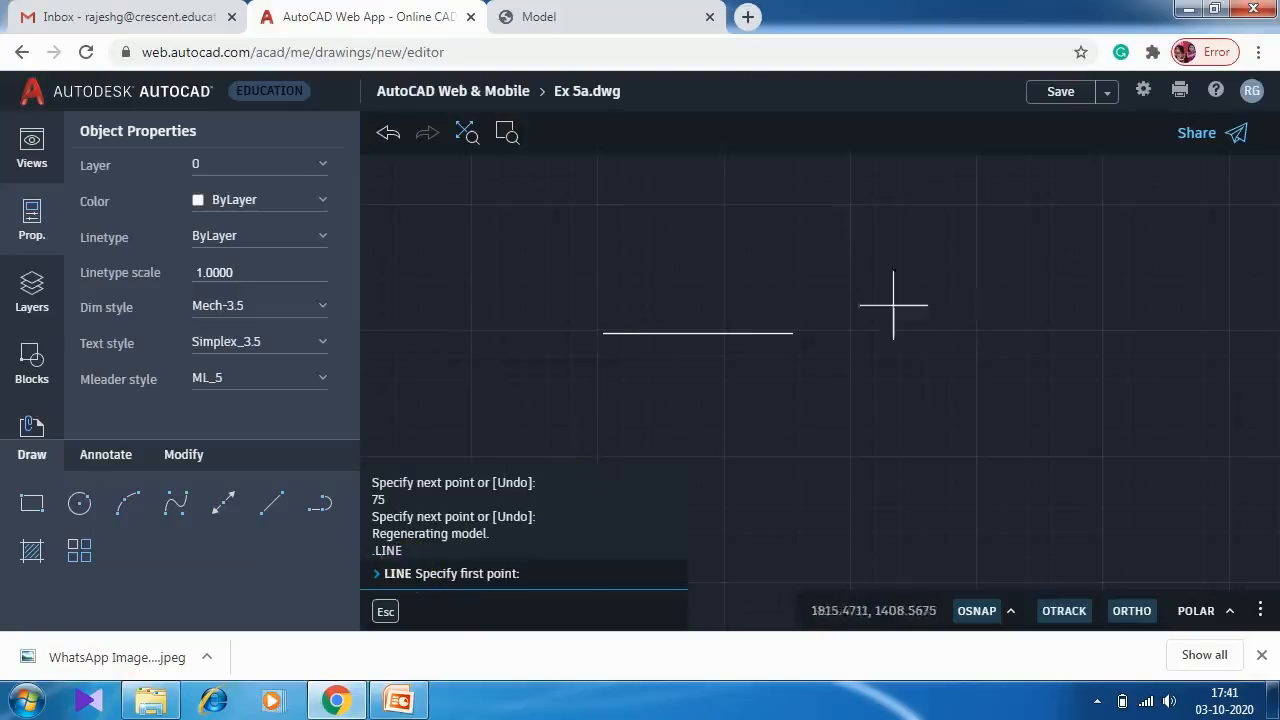
pyautogui.click(790, 333)
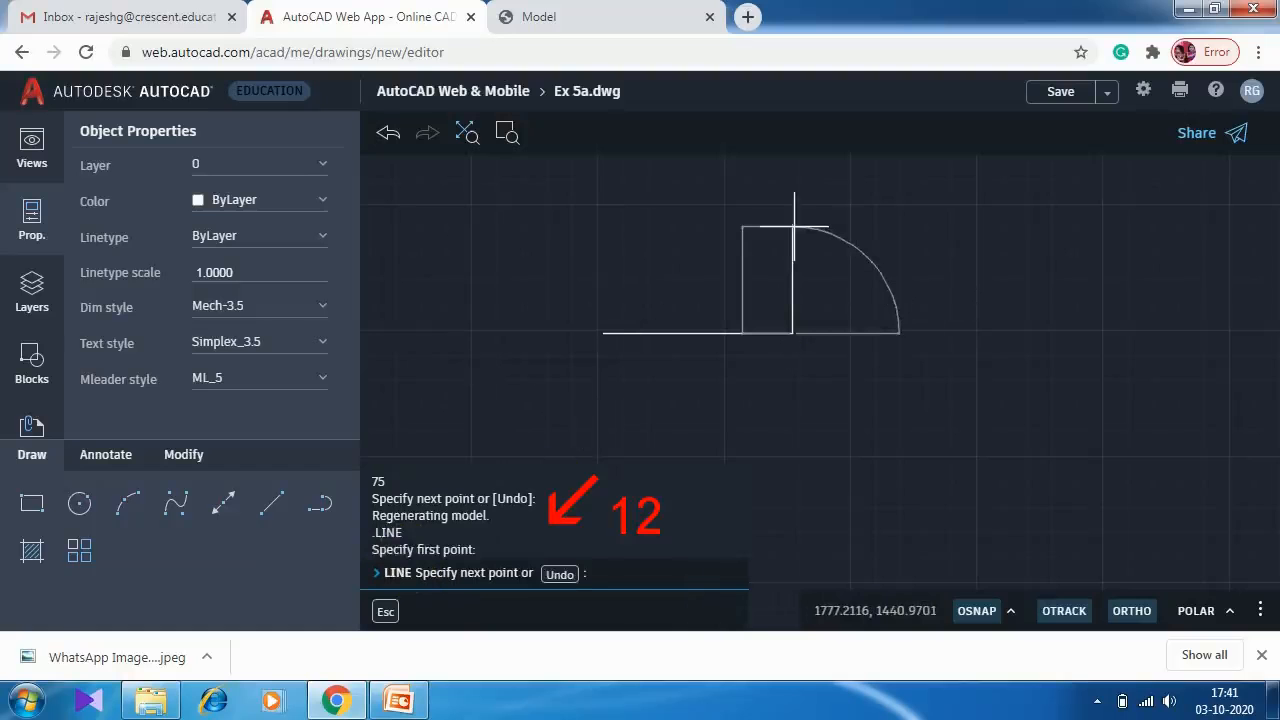
pyautogui.write('12')
pyautogui.press('Return')
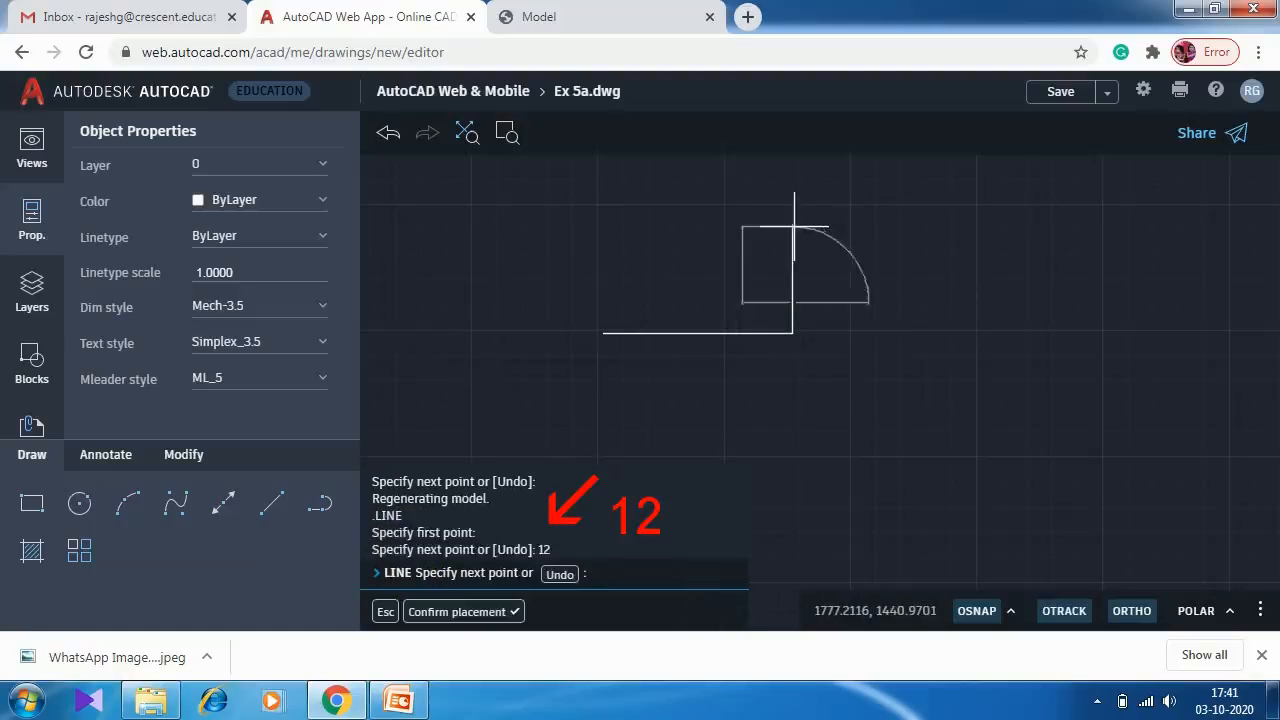
# Continue the outline 75 to the left and close it down to the base line's left endpoint.
pyautogui.scroll(3, 510, 265)
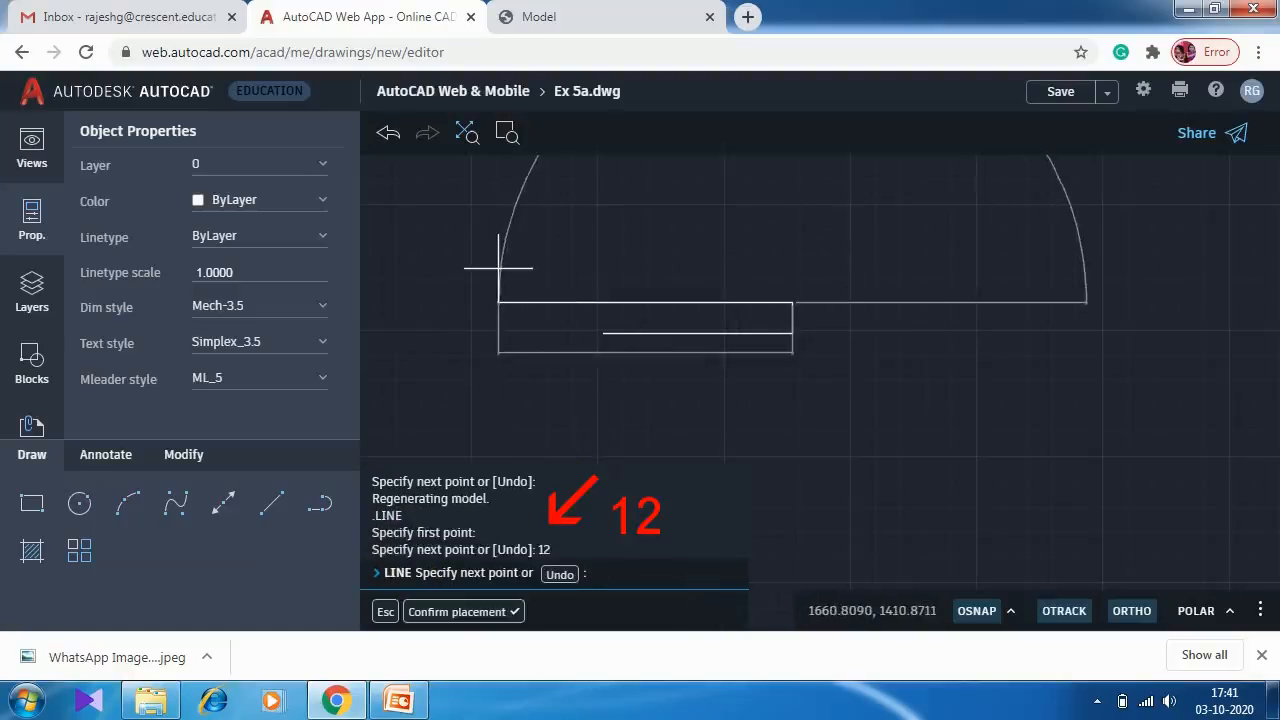
pyautogui.write('75')
pyautogui.press('Return')
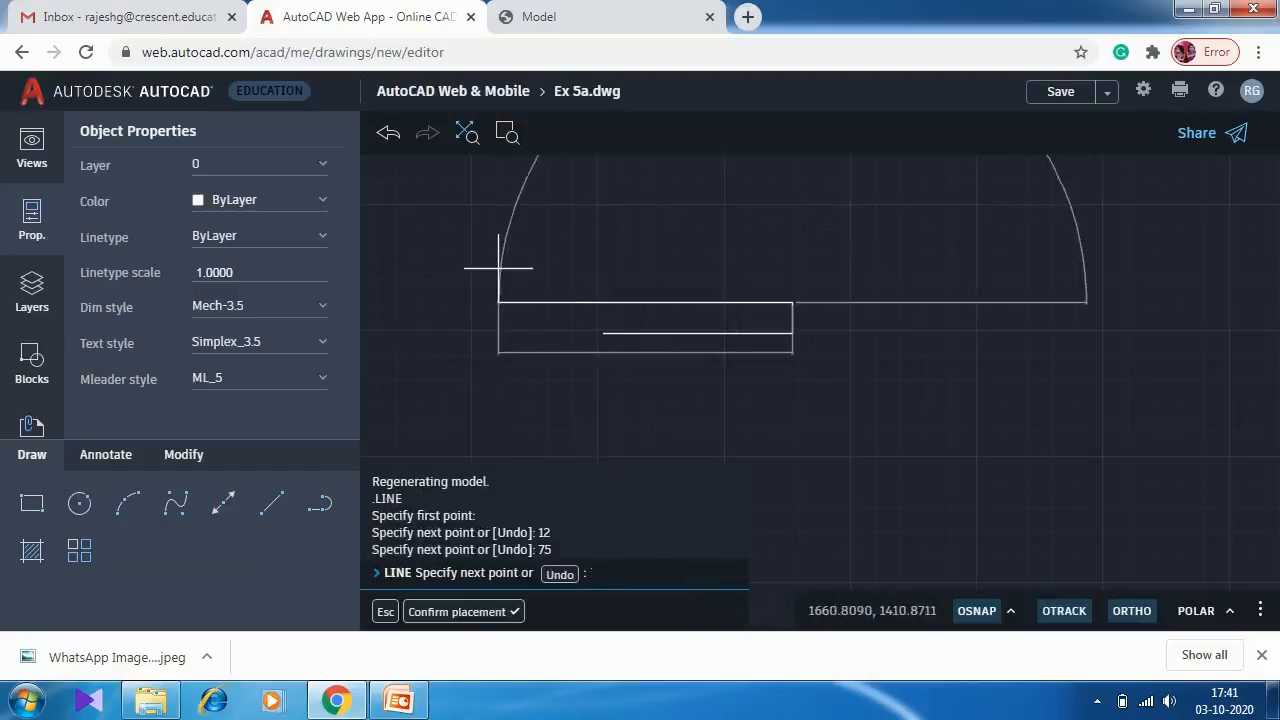
pyautogui.scroll(-5, 503, 269)
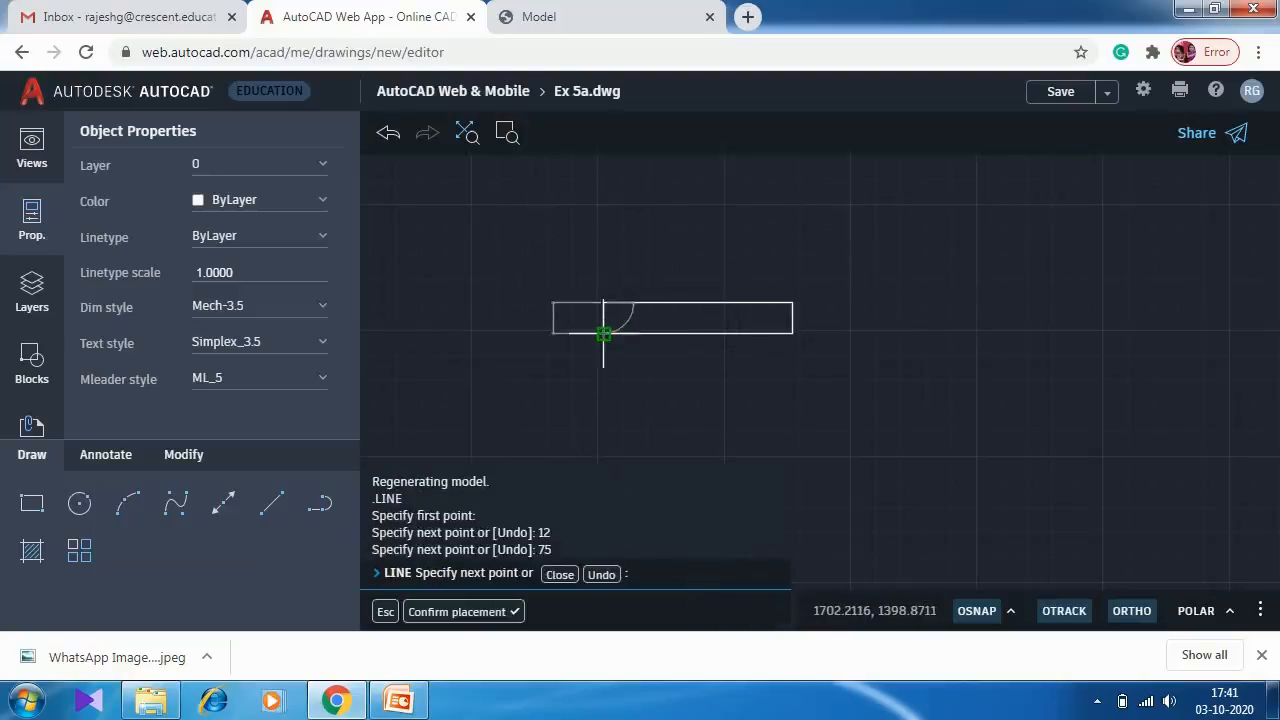
pyautogui.click(603, 333)
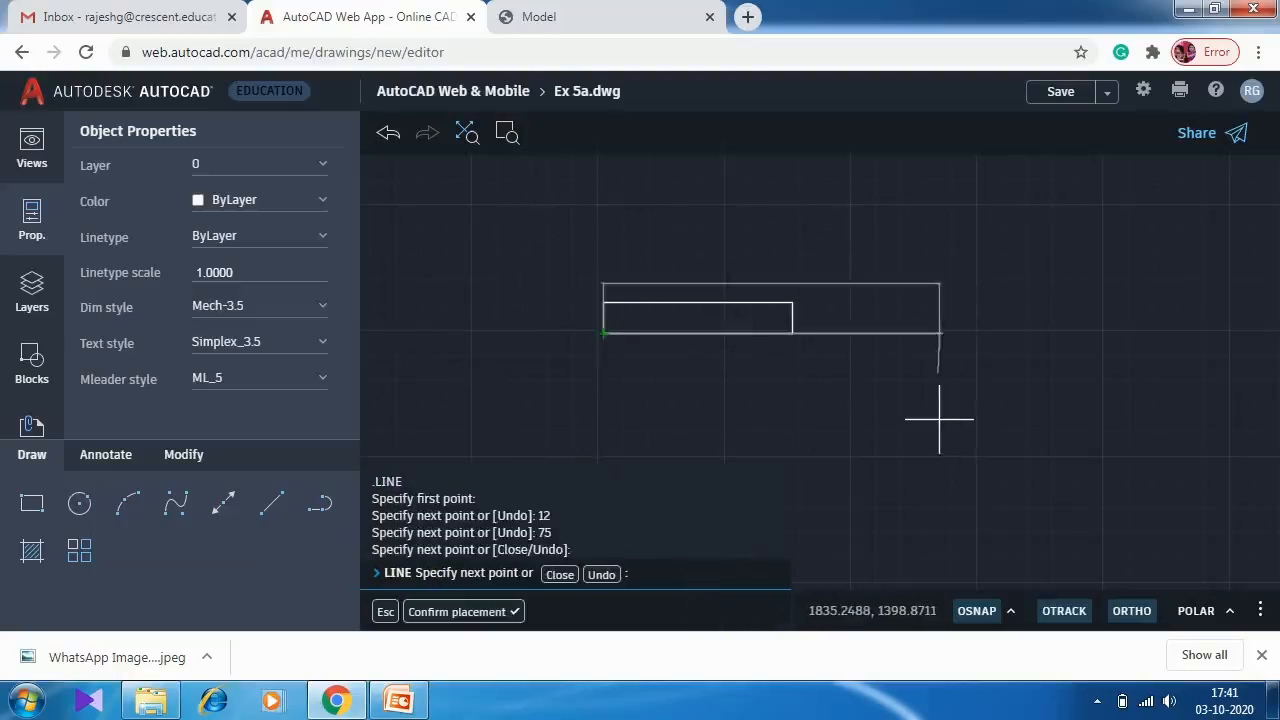
pyautogui.press('Escape')
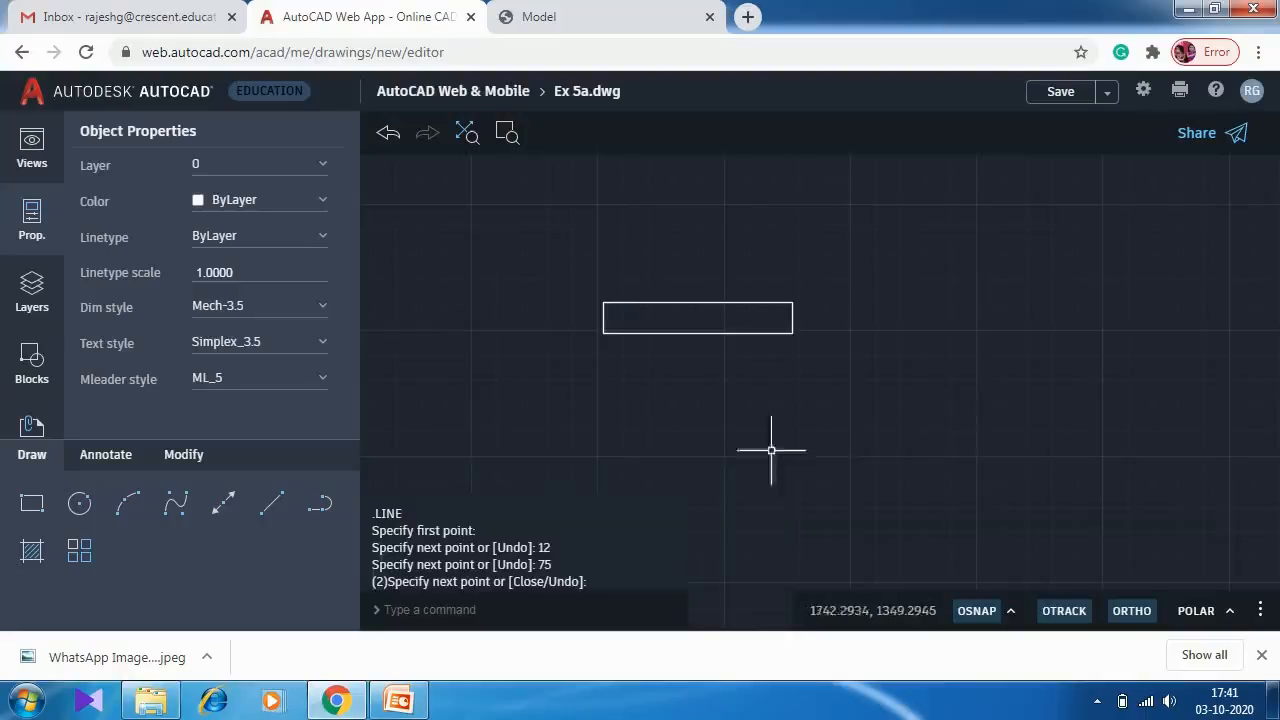
# Dimension the rectangle's bottom edge between its two lower corners, placing the dimension below it.
pyautogui.click(116, 455)
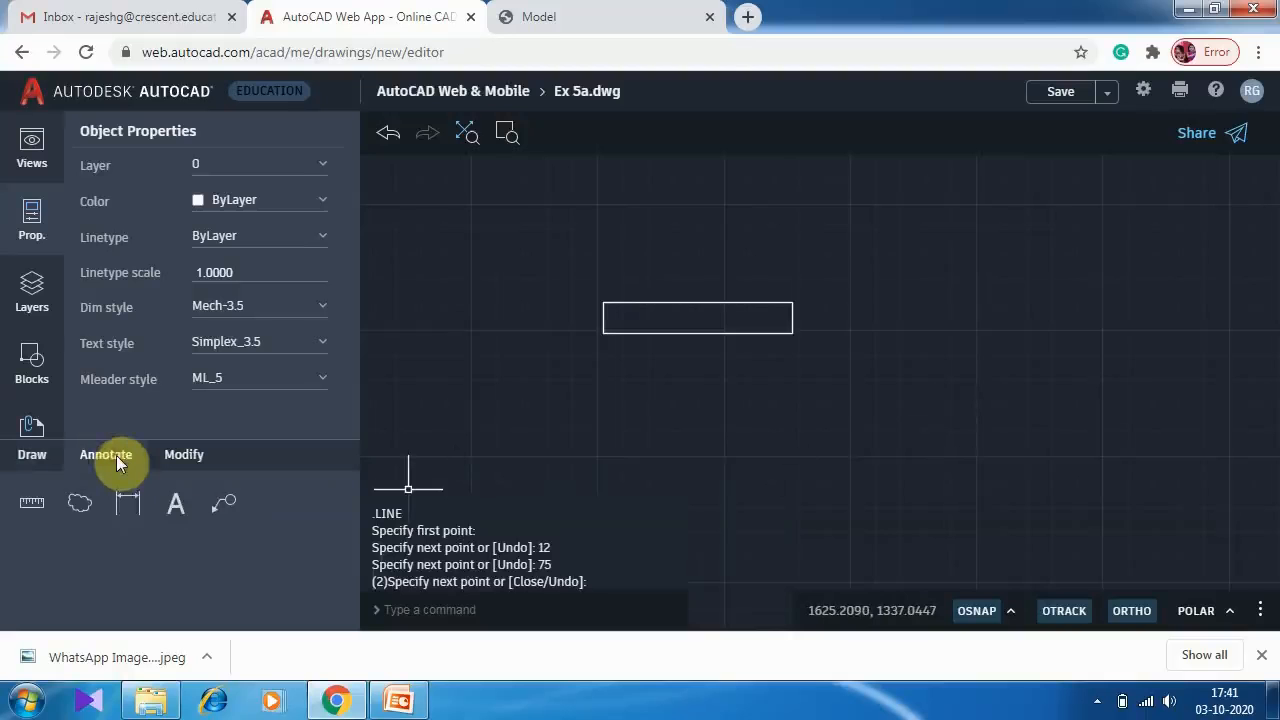
pyautogui.click(127, 508)
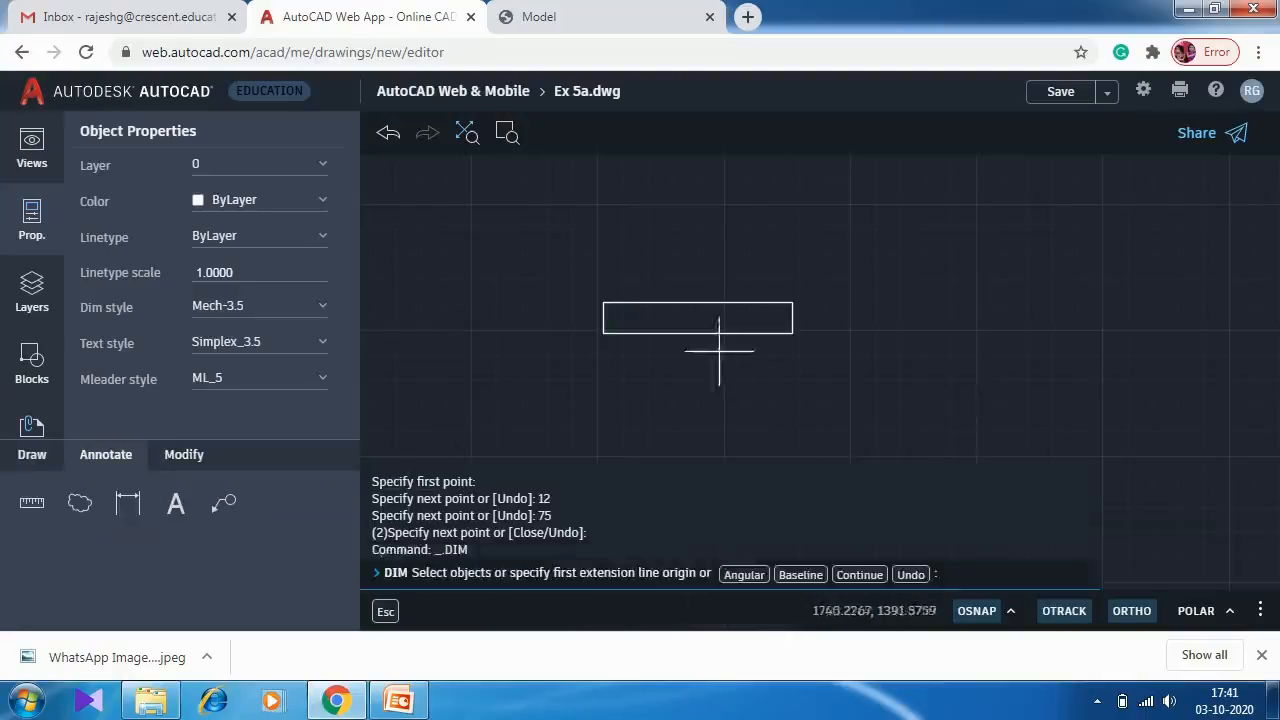
pyautogui.click(603, 333)
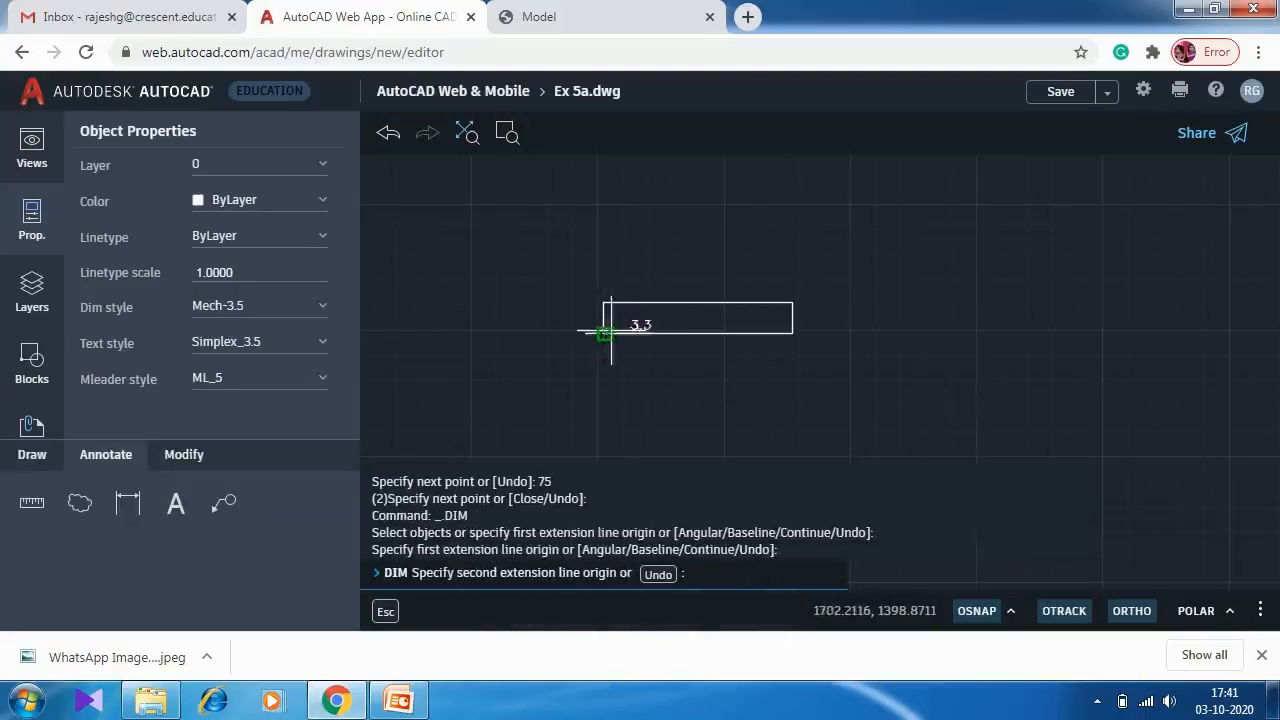
pyautogui.click(792, 333)
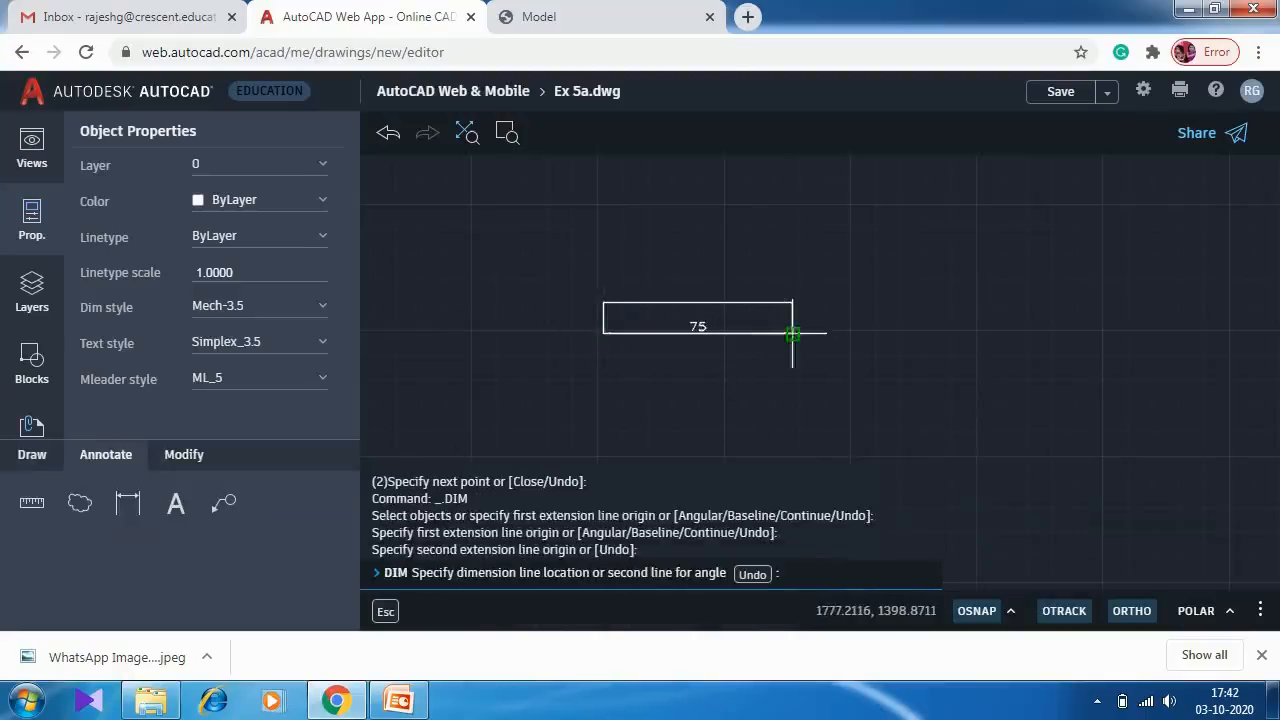
pyautogui.click(790, 365)
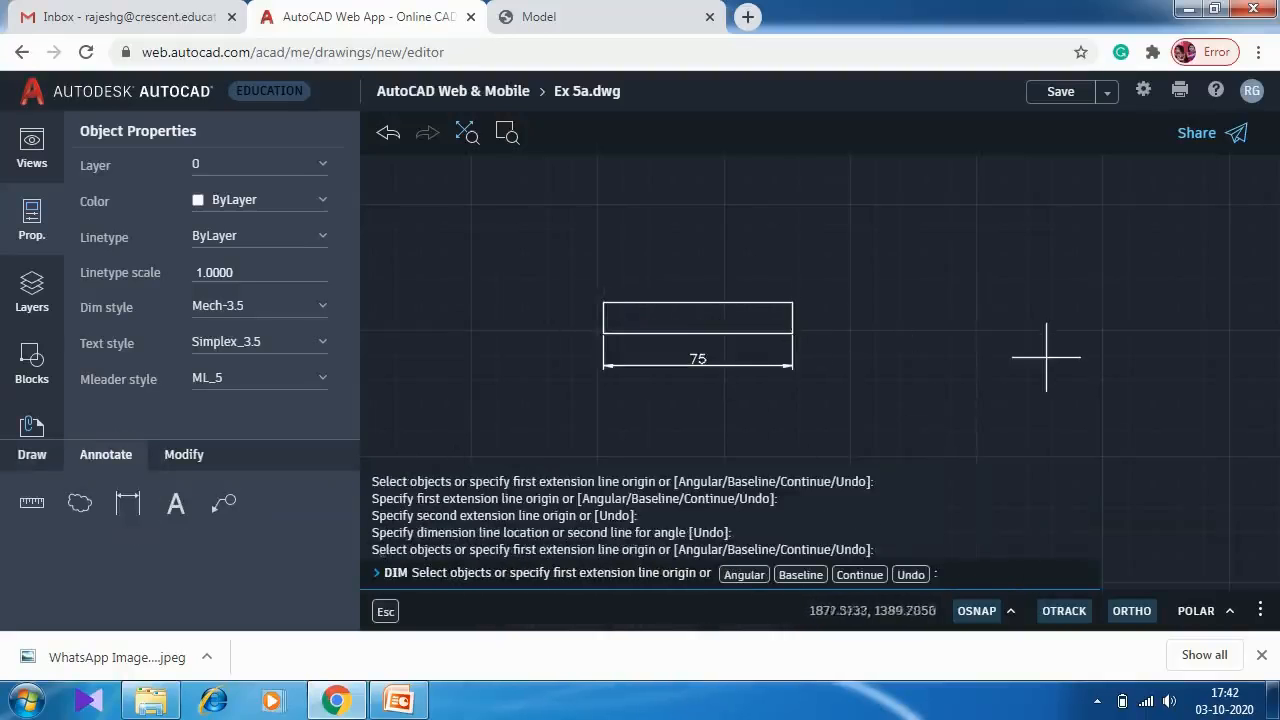
# Dimension the rectangle's height between its two right-hand corners, placing the dimension to the right of it.
pyautogui.click(141, 507)
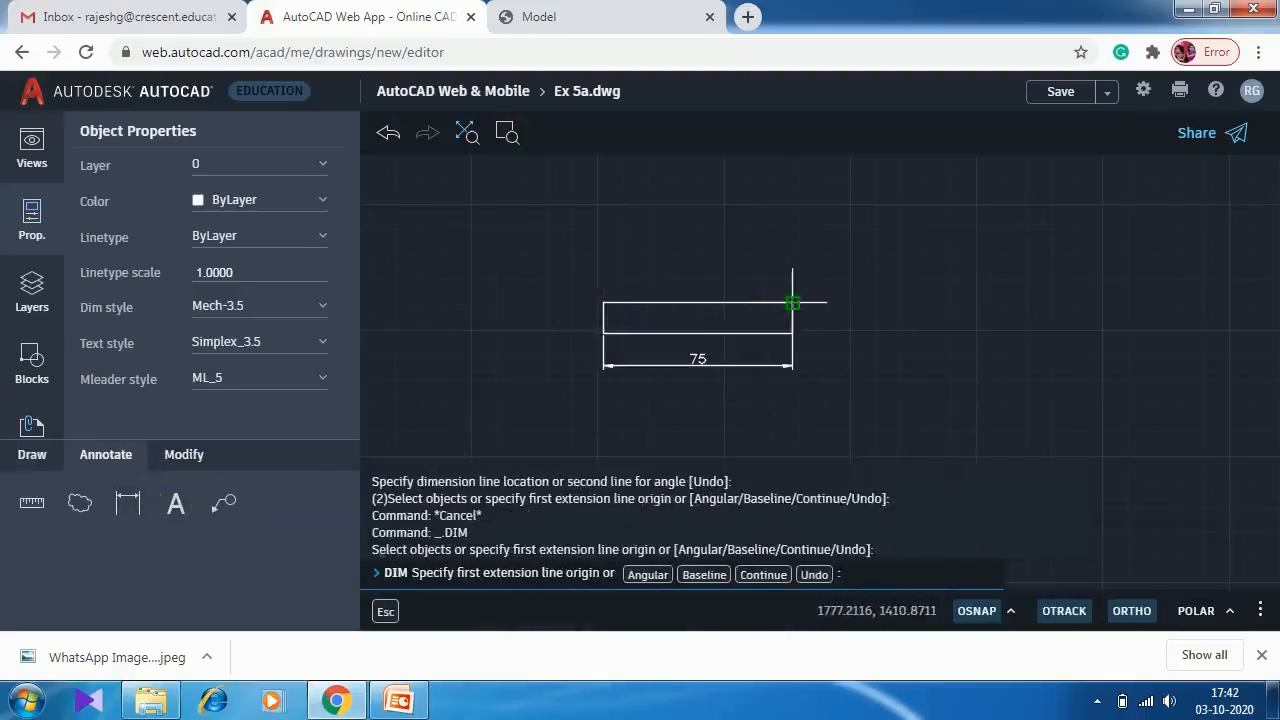
pyautogui.click(792, 302)
pyautogui.click(792, 333)
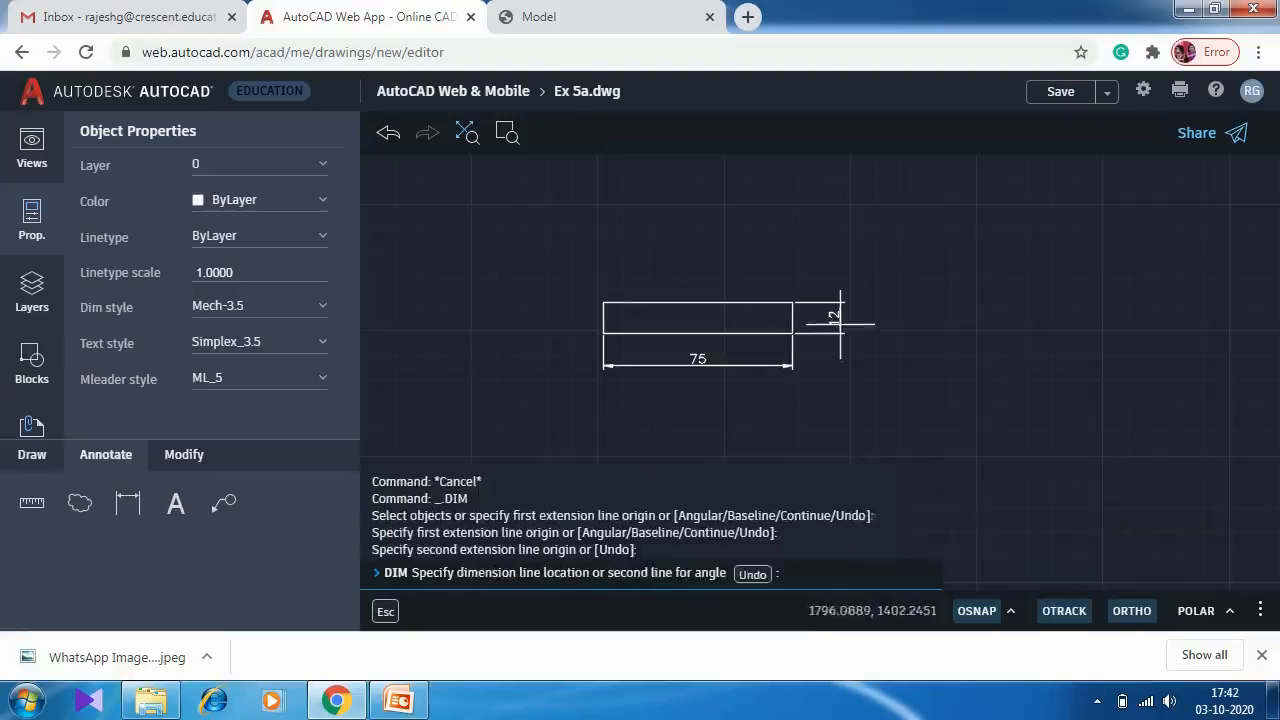
pyautogui.click(840, 323)
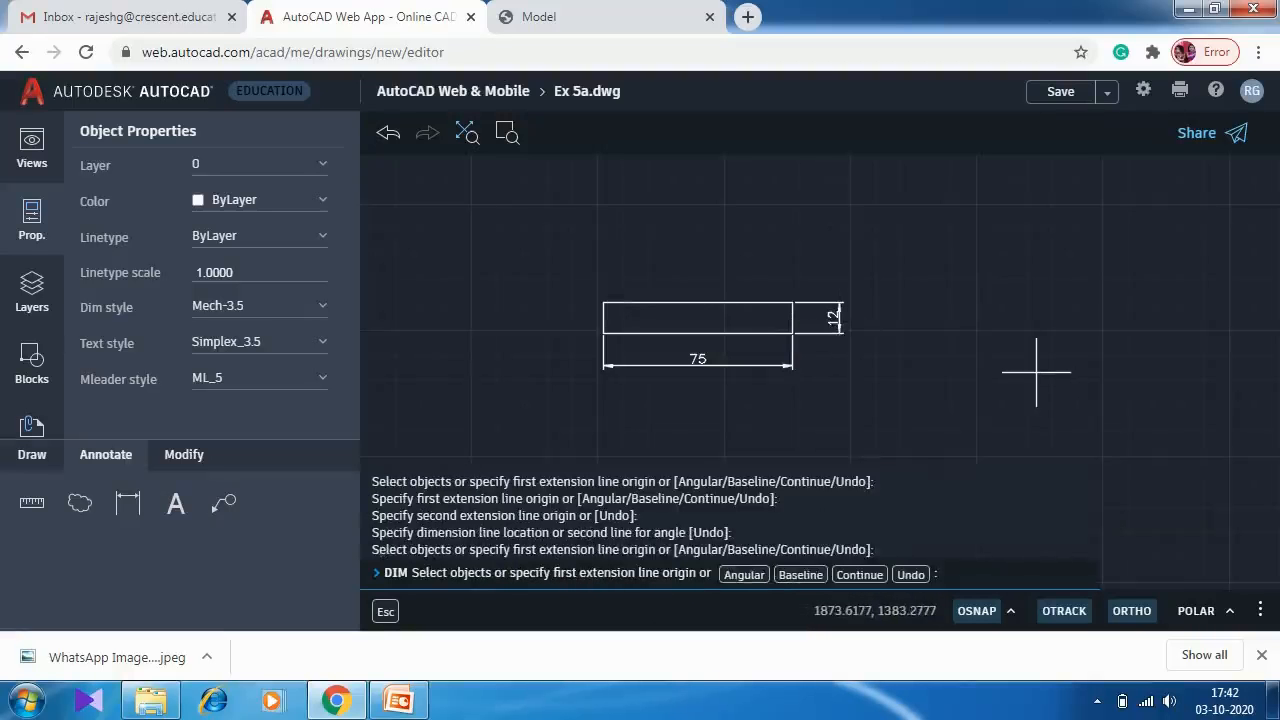
pyautogui.press('Escape')
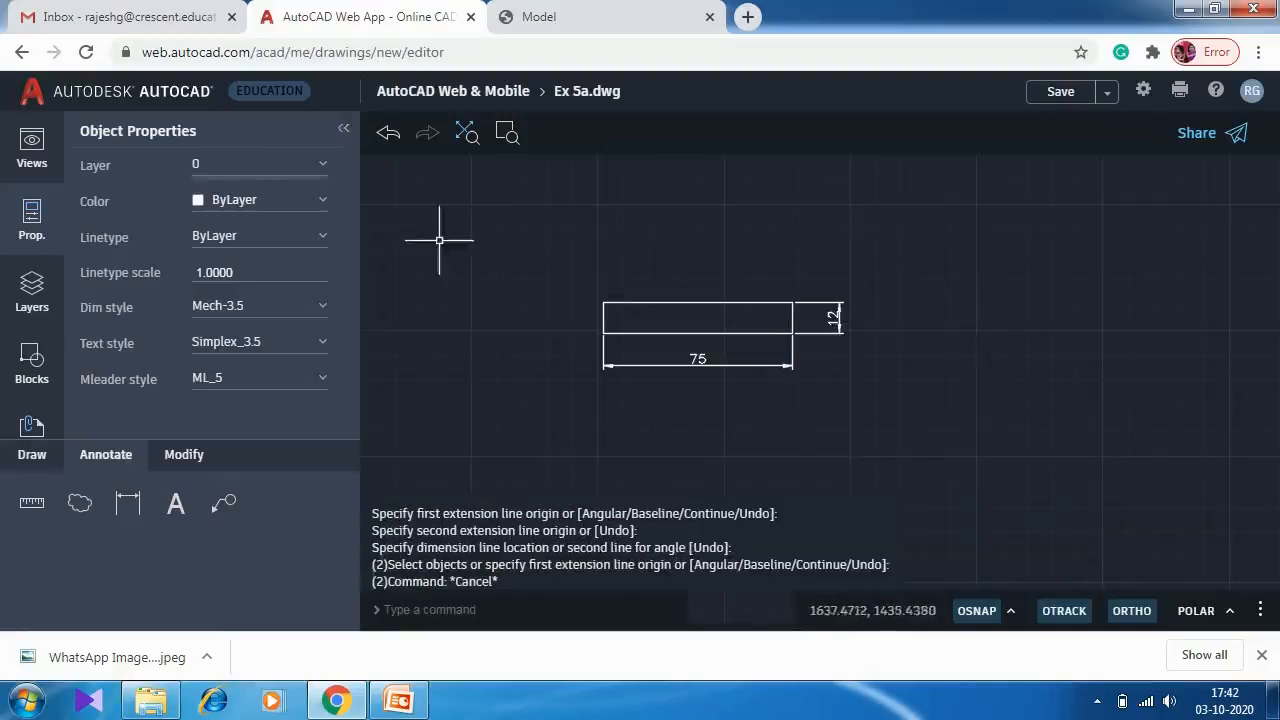
# Delete the height dimension and the length dimension from the rectangle.
pyautogui.click(905, 373)
pyautogui.click(827, 278)
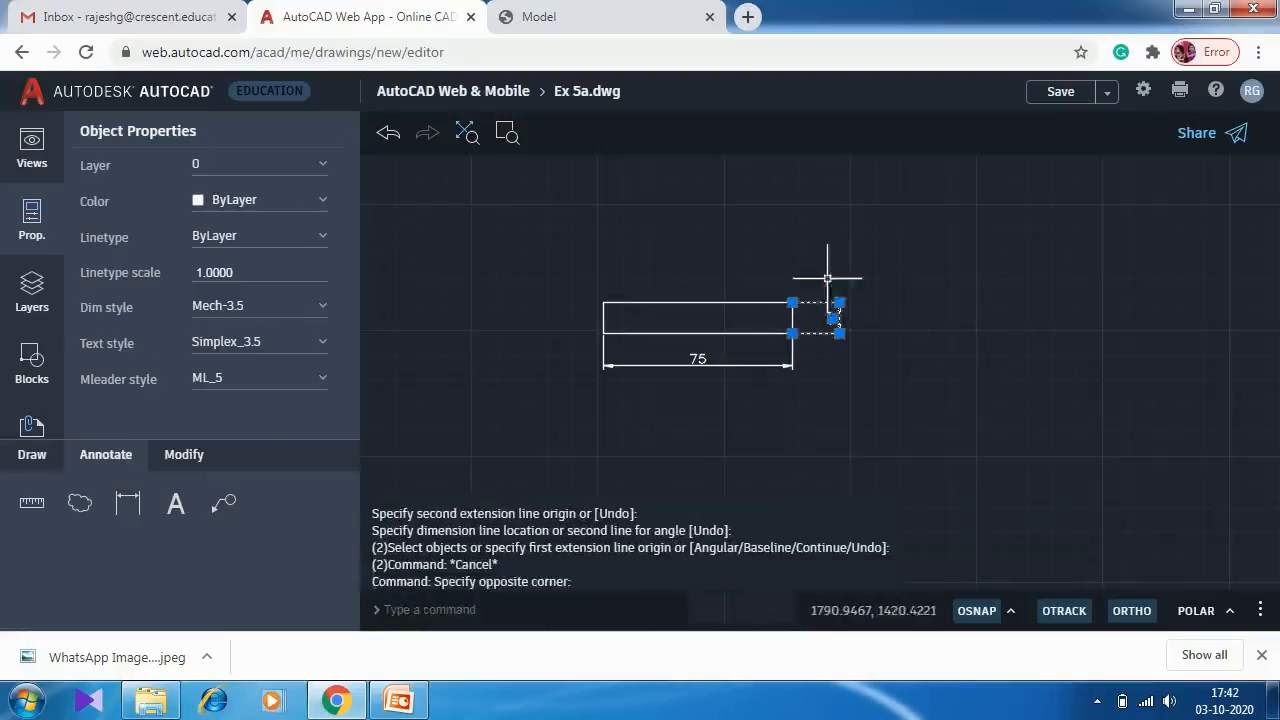
pyautogui.press('Delete')
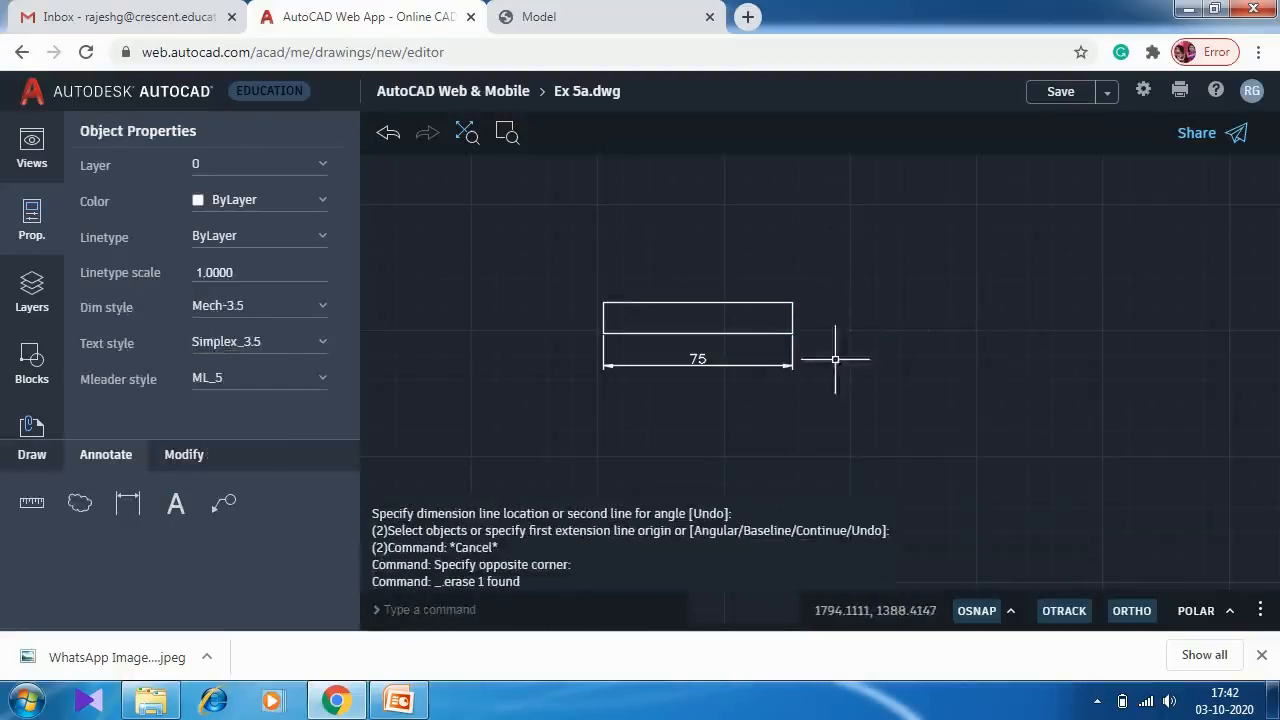
pyautogui.click(835, 358)
pyautogui.click(700, 392)
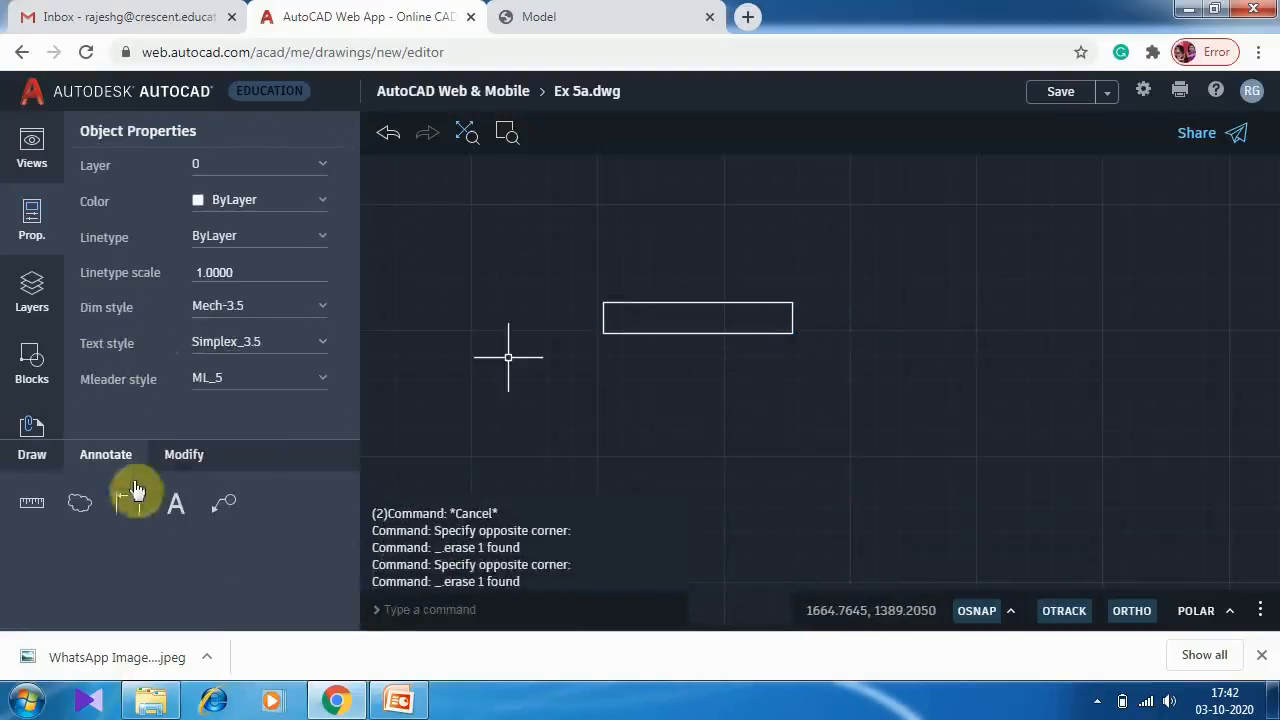
# Draw lines 25 up and 20 left from the rectangle's upper-right corner, checking the sizes on the EX 5 a slide in PowerPoint.
pyautogui.click(29, 456)
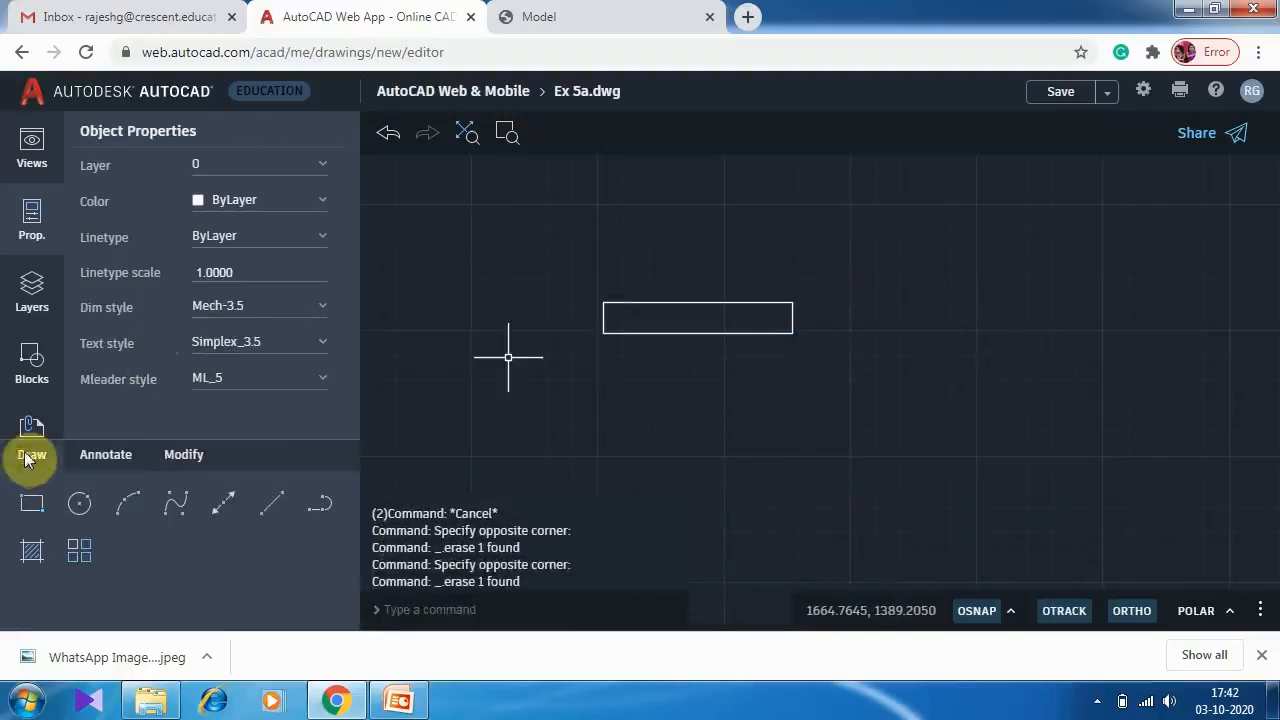
pyautogui.click(276, 505)
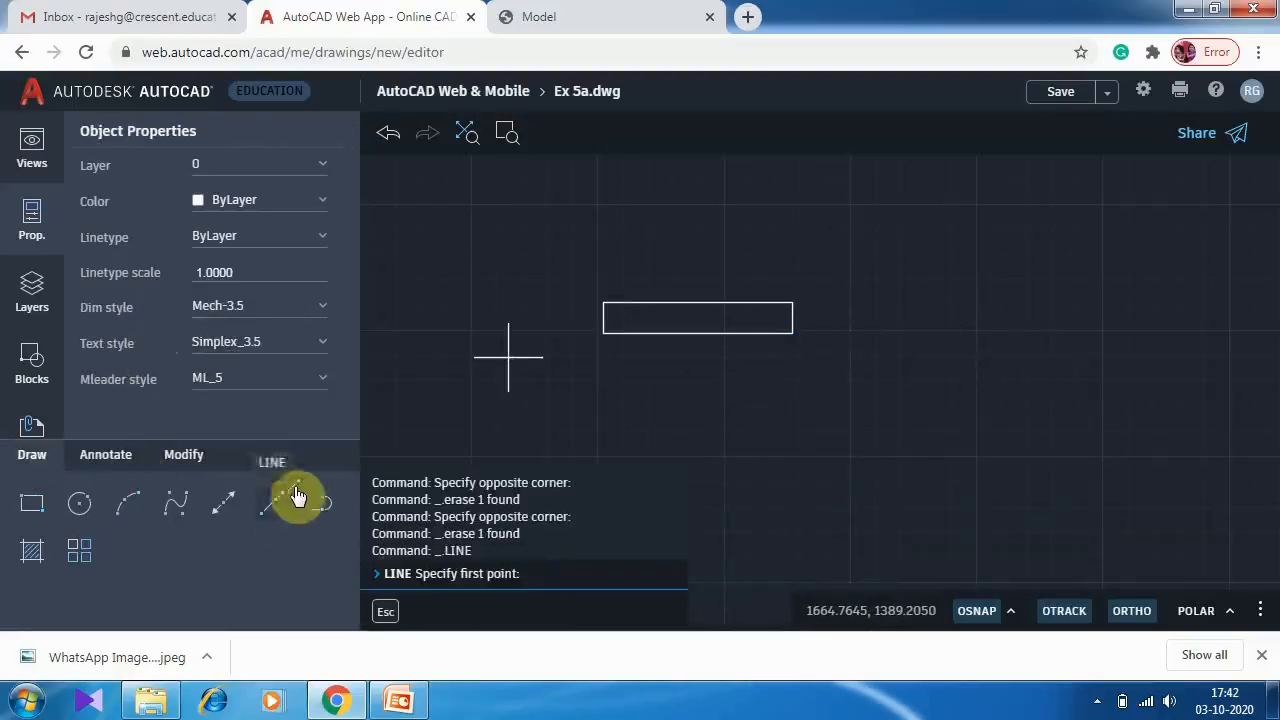
pyautogui.click(793, 302)
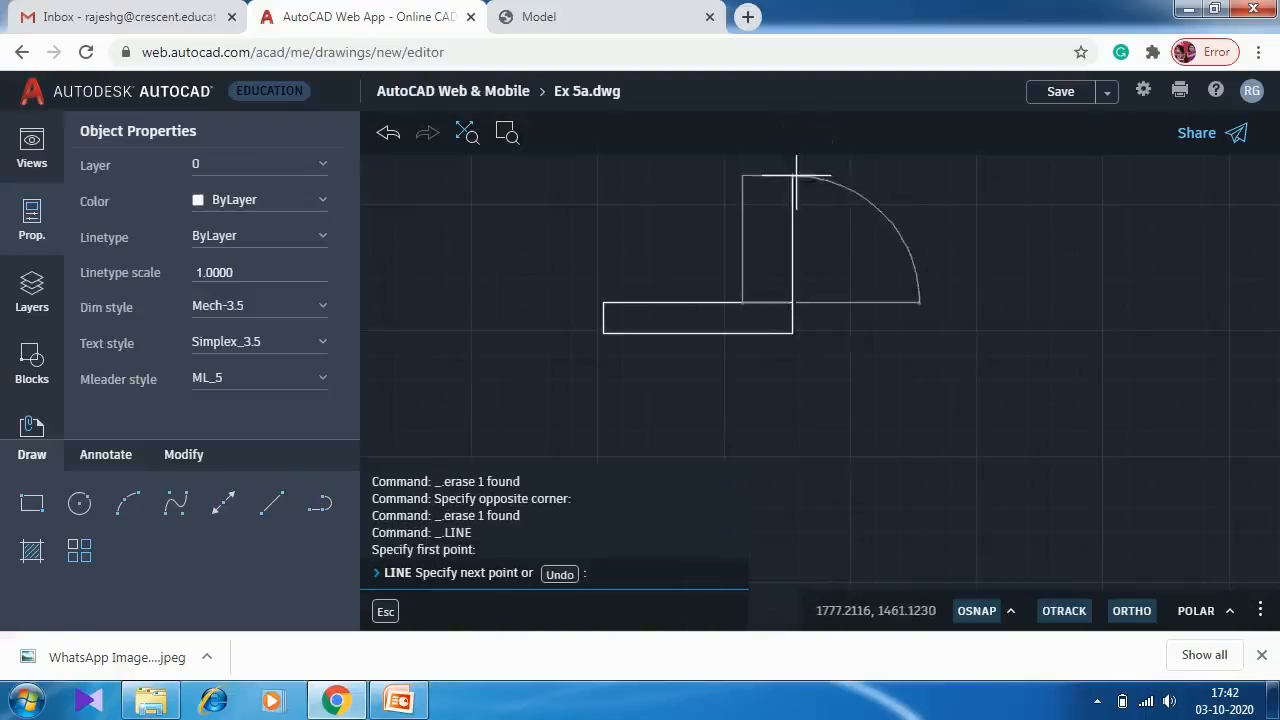
pyautogui.hotkey('alt', 'Tab')
pyautogui.scroll(2, 783, 268)
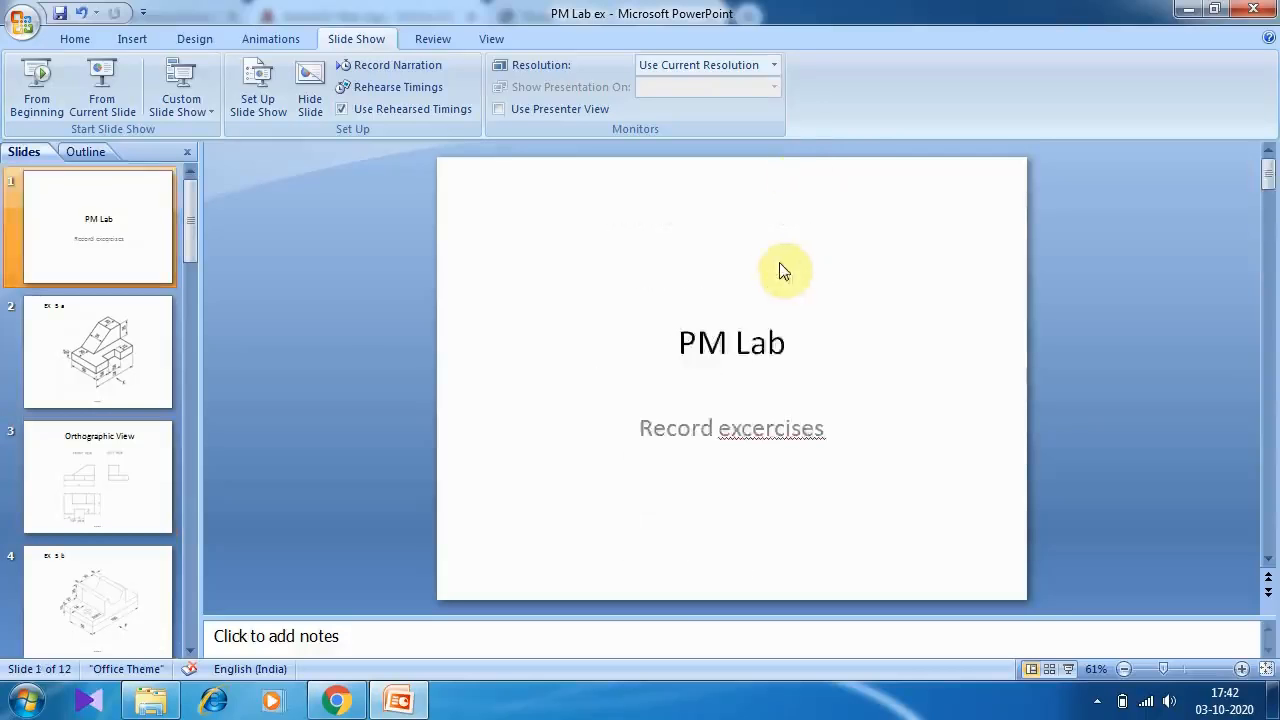
pyautogui.scroll(-1, 775, 255)
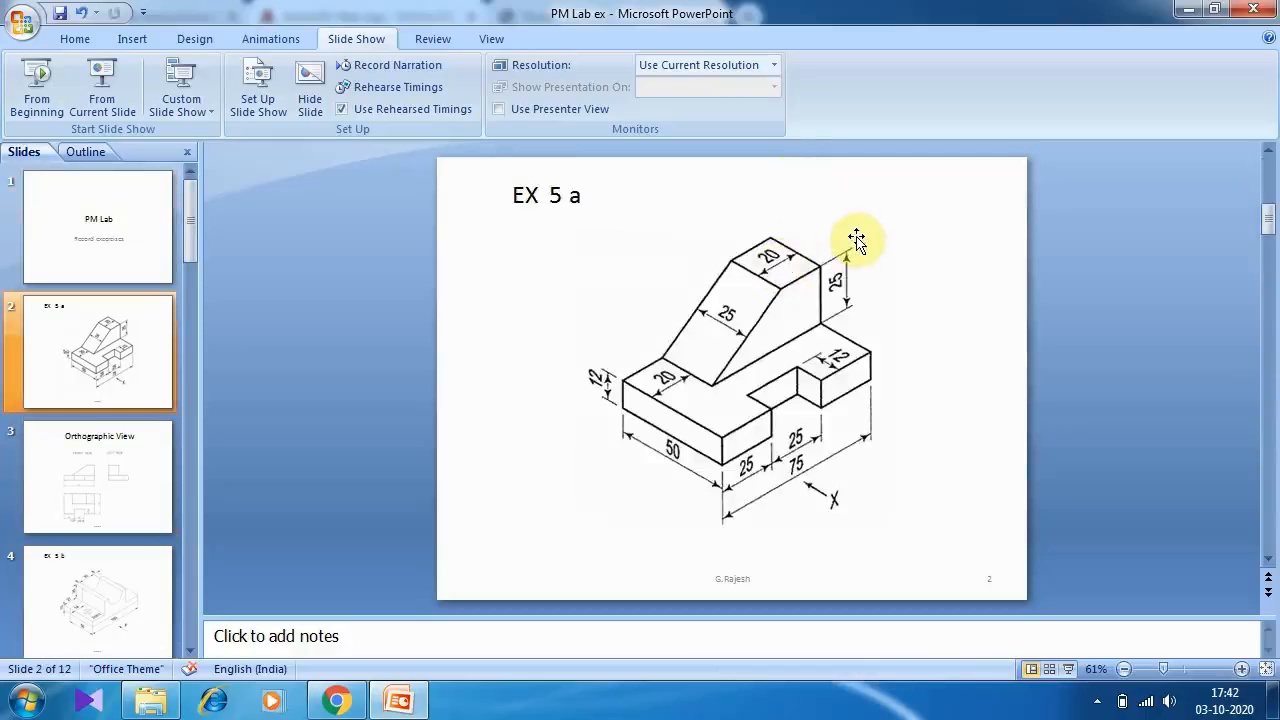
pyautogui.hotkey('alt', 'Tab')
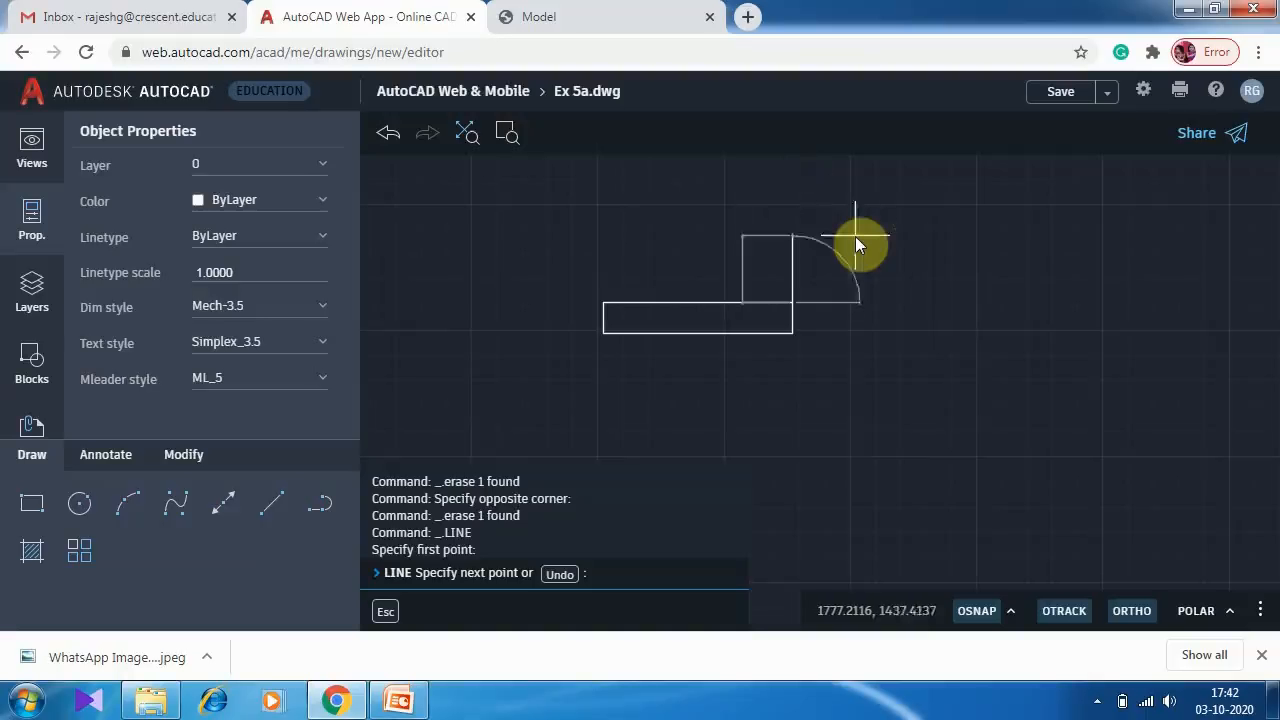
pyautogui.write('25')
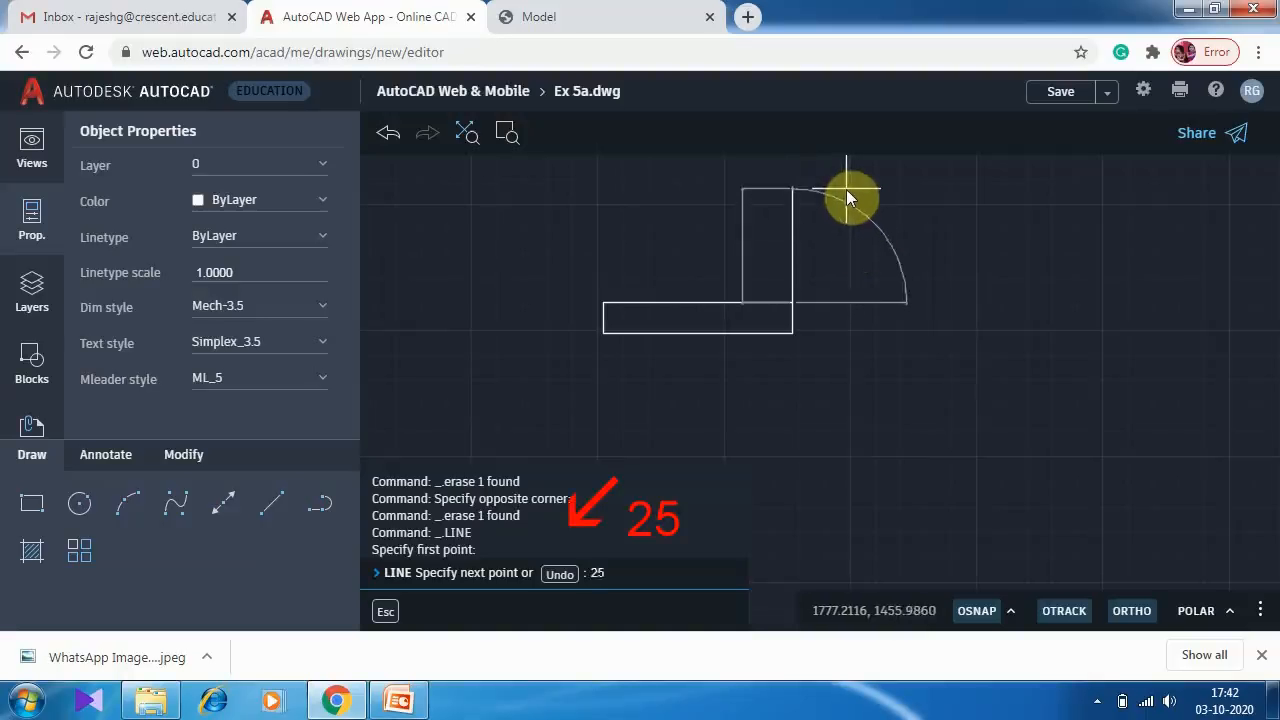
pyautogui.press('Return')
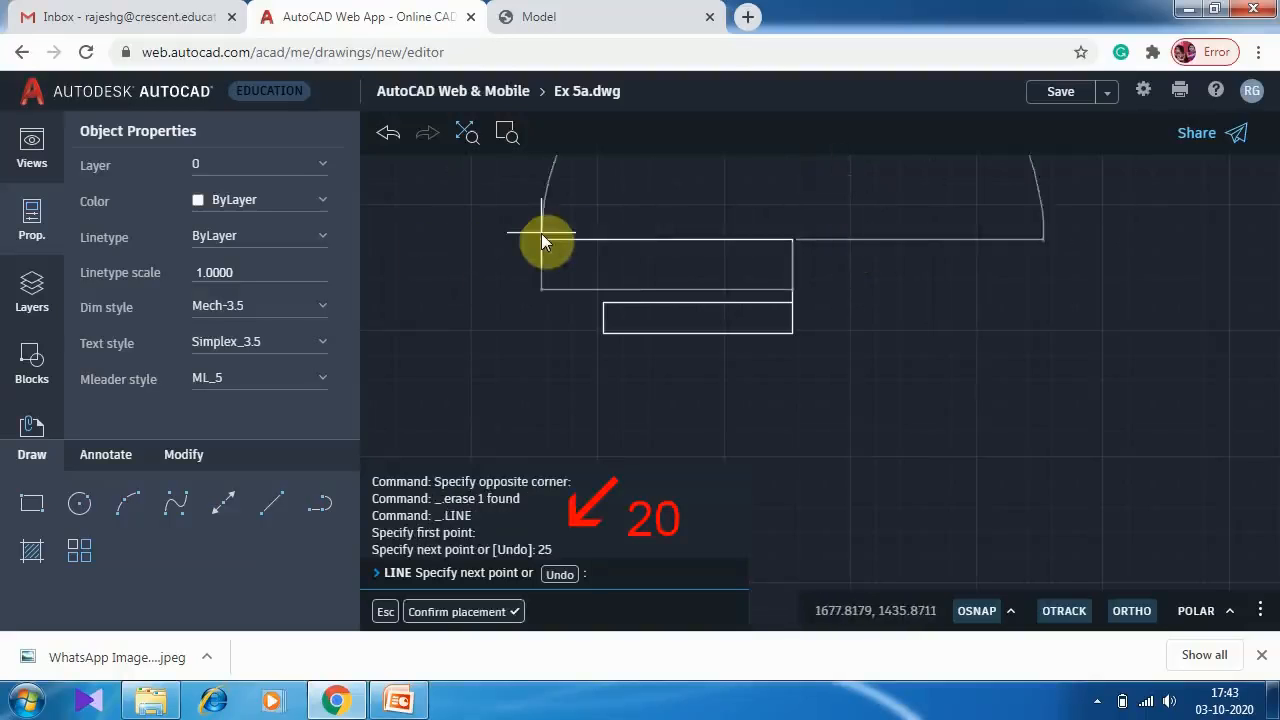
pyautogui.write('20')
pyautogui.press('Return')
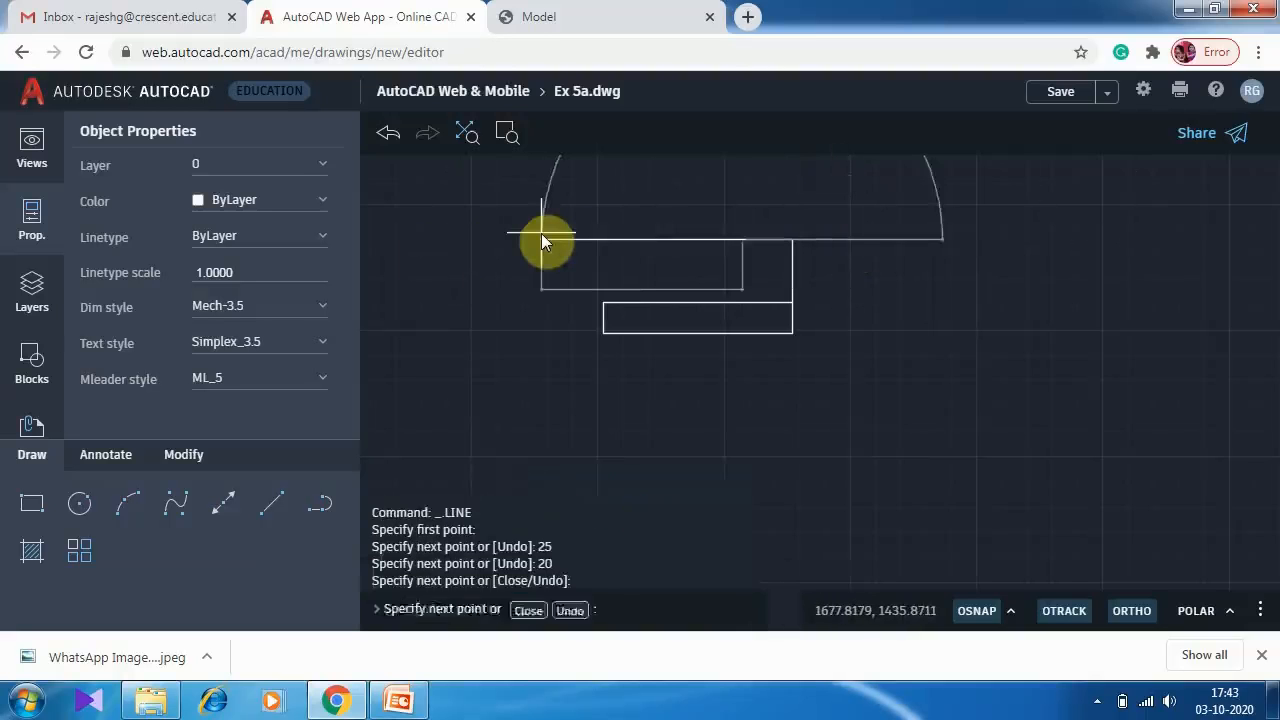
pyautogui.press('Return')
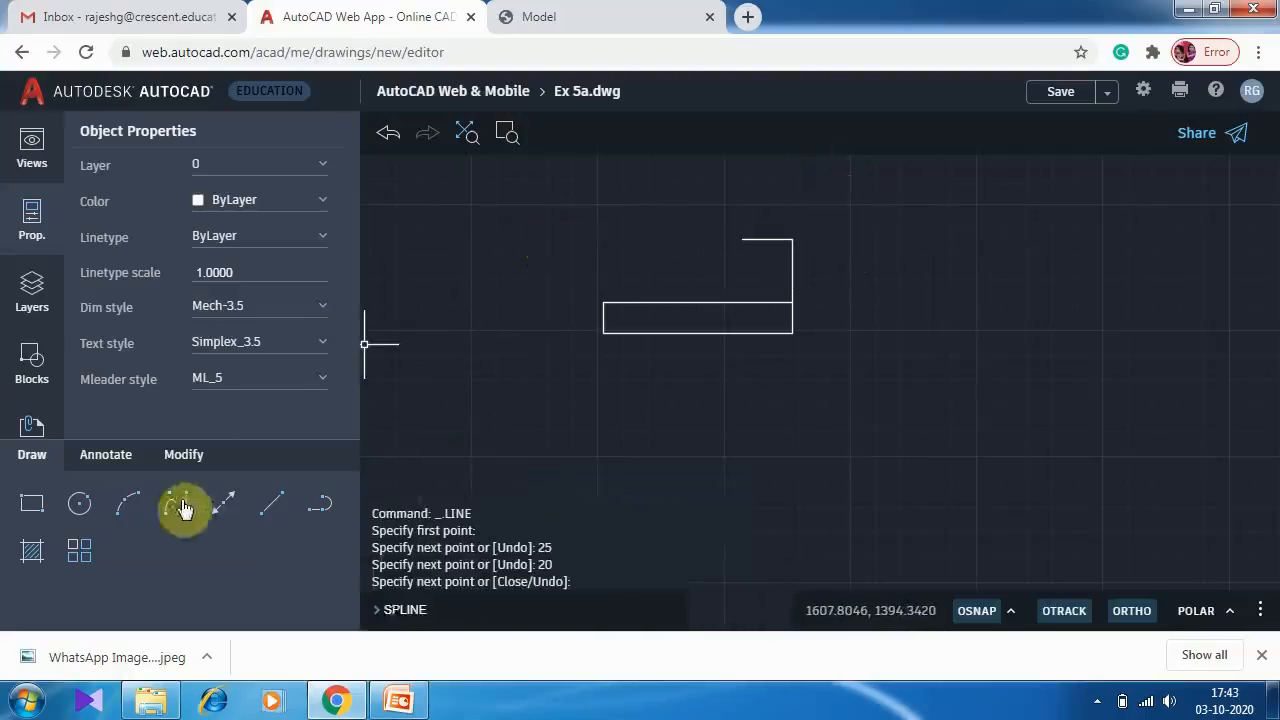
pyautogui.click(271, 505)
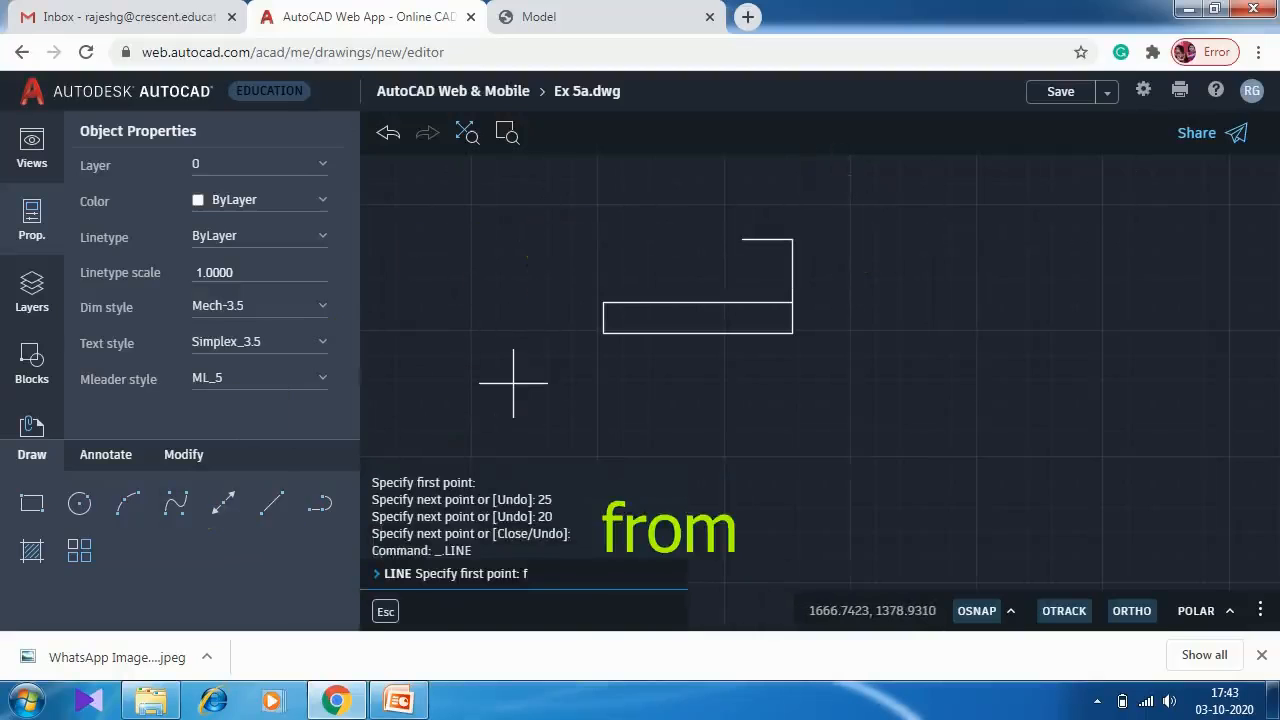
pyautogui.write('from')
pyautogui.press('Return')
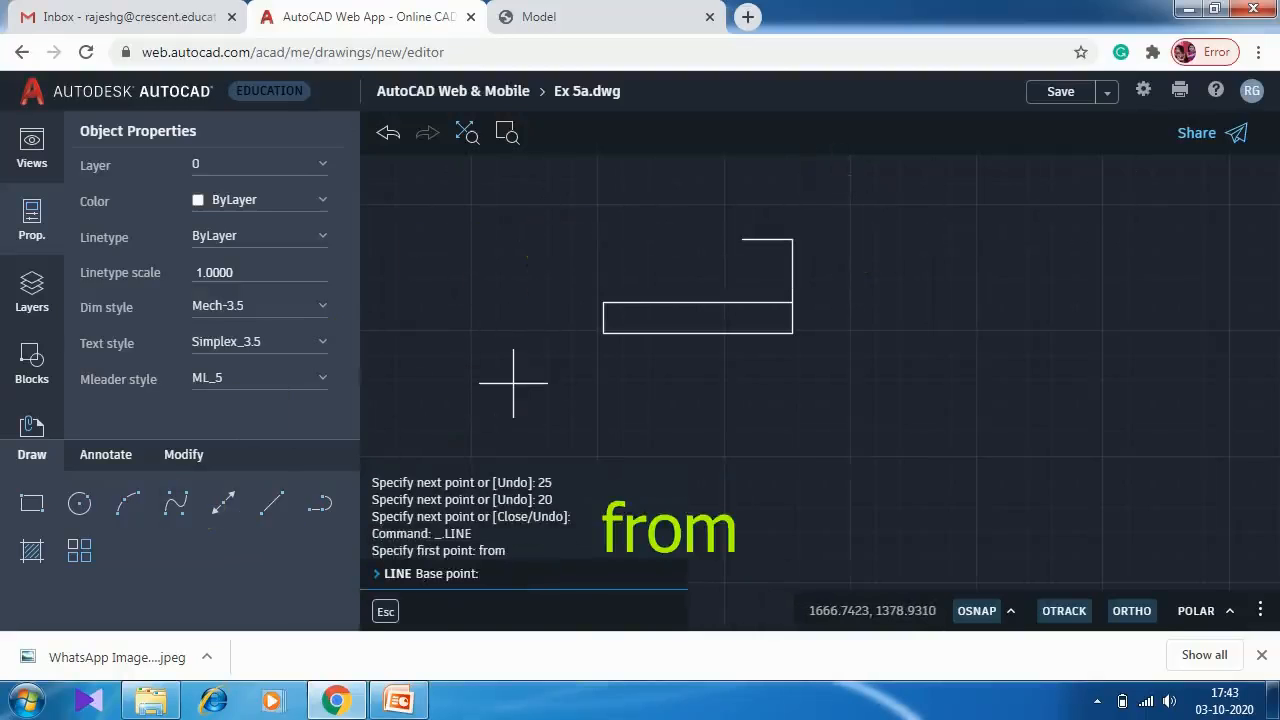
pyautogui.click(601, 299)
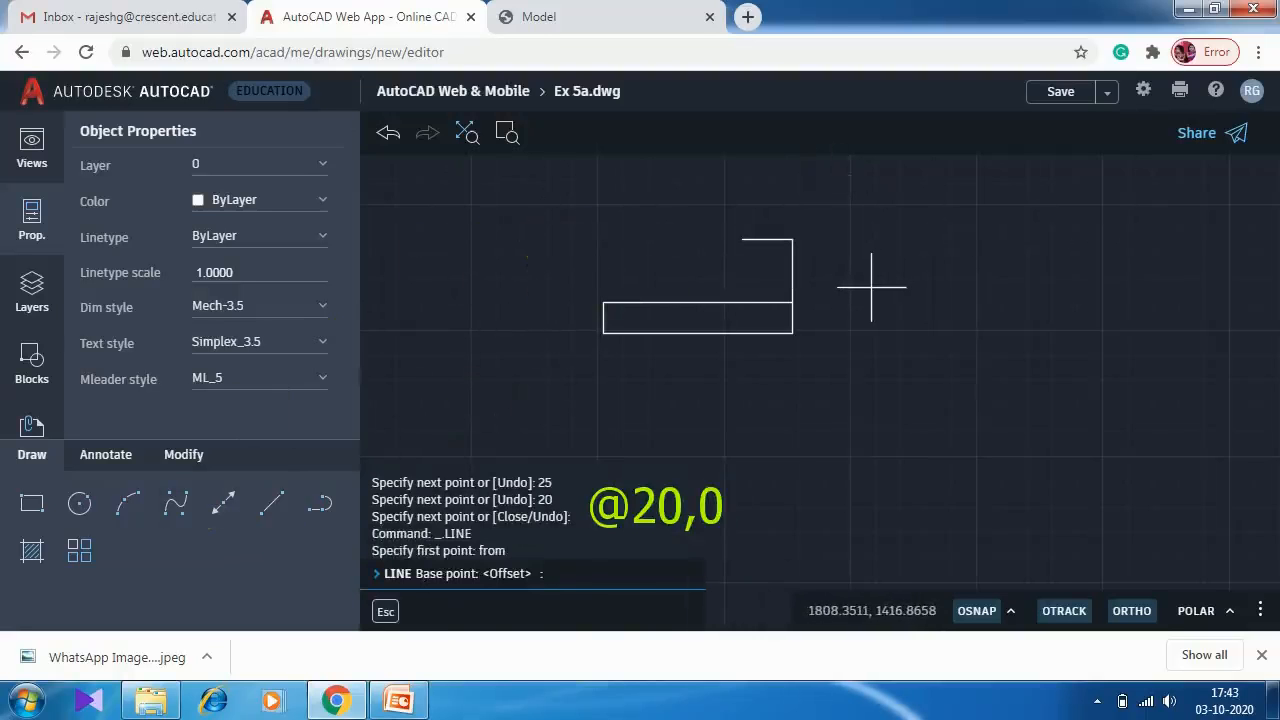
pyautogui.write('@20,0')
pyautogui.press('Return')
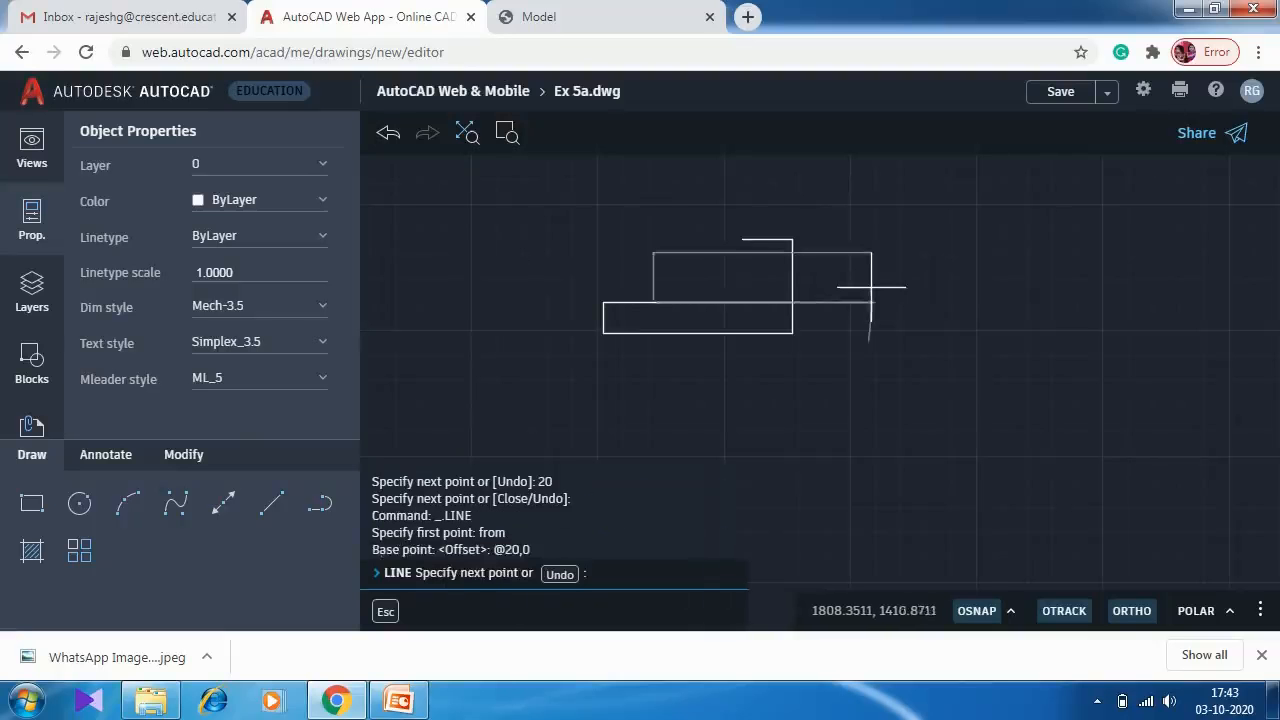
pyautogui.click(742, 240)
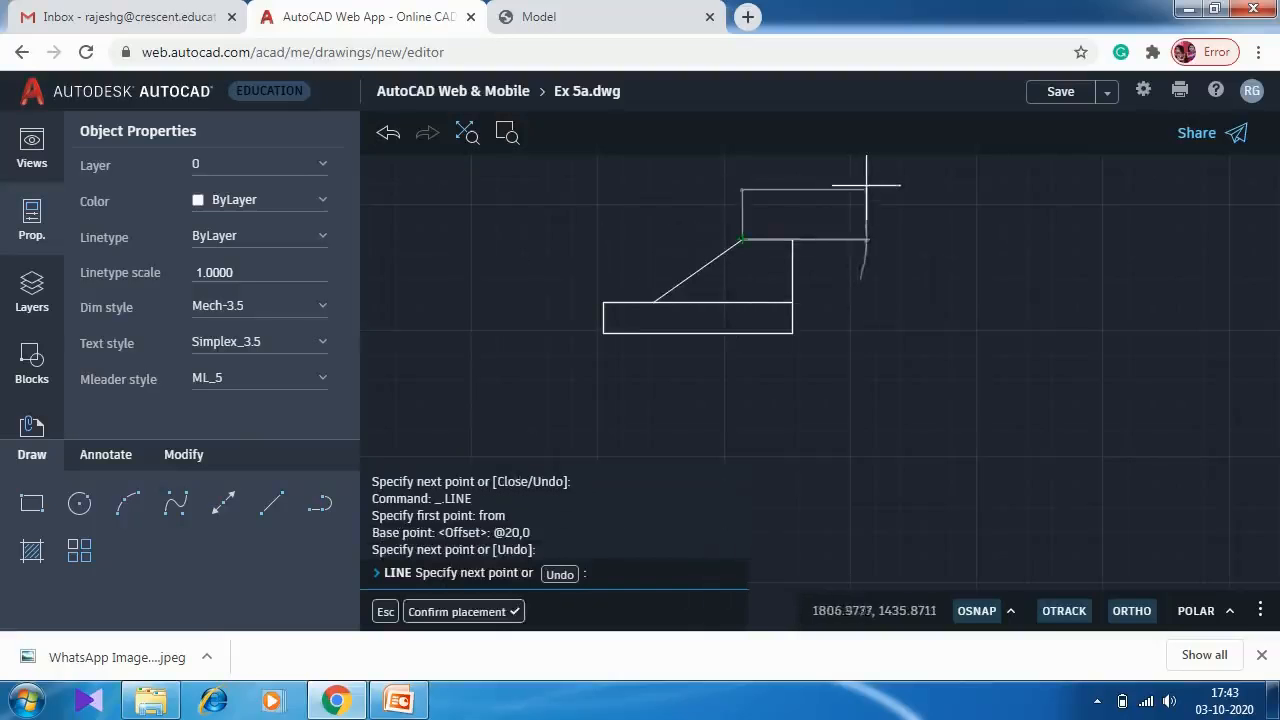
pyautogui.press('Return')
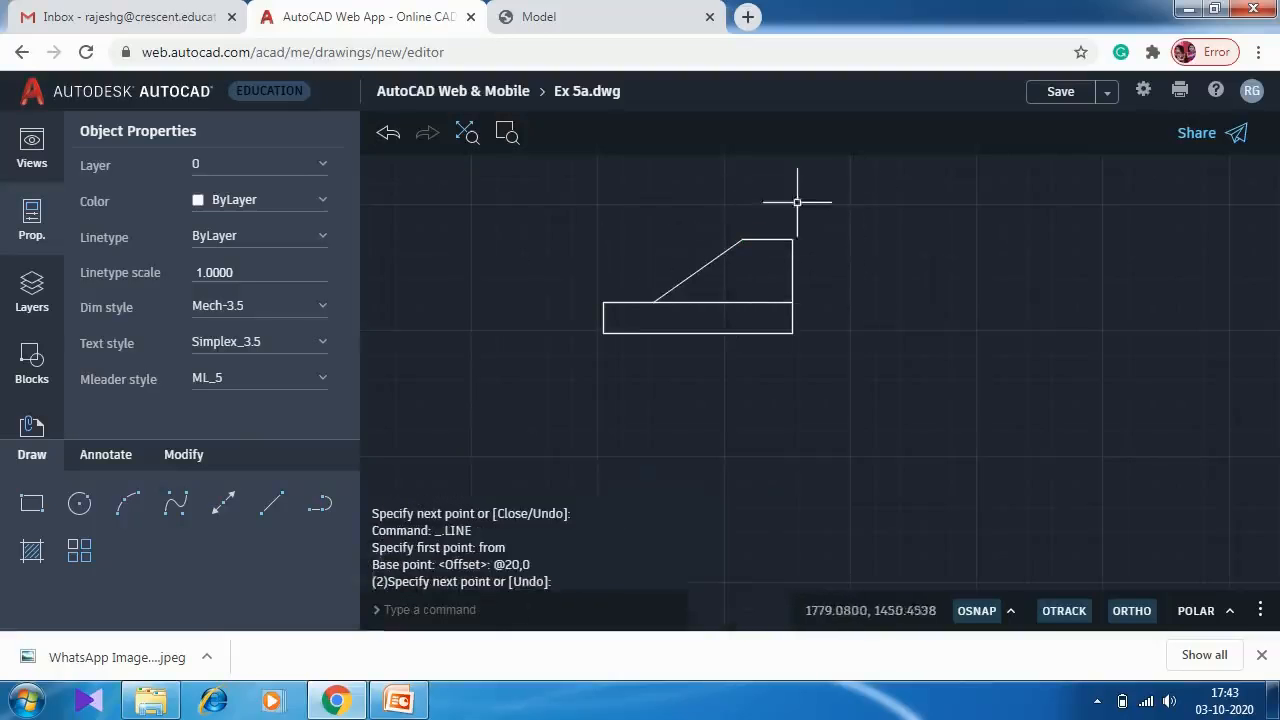
# Offset the front view rectangle's left edge 25 to the right, and offset the resulting line another 25 to the right.
pyautogui.moveTo(751, 369)
pyautogui.mouseDown(button='middle')
pyautogui.moveTo(720, 329)
pyautogui.moveTo(720, 310)
pyautogui.moveTo(743, 300)
pyautogui.mouseUp(button='middle')
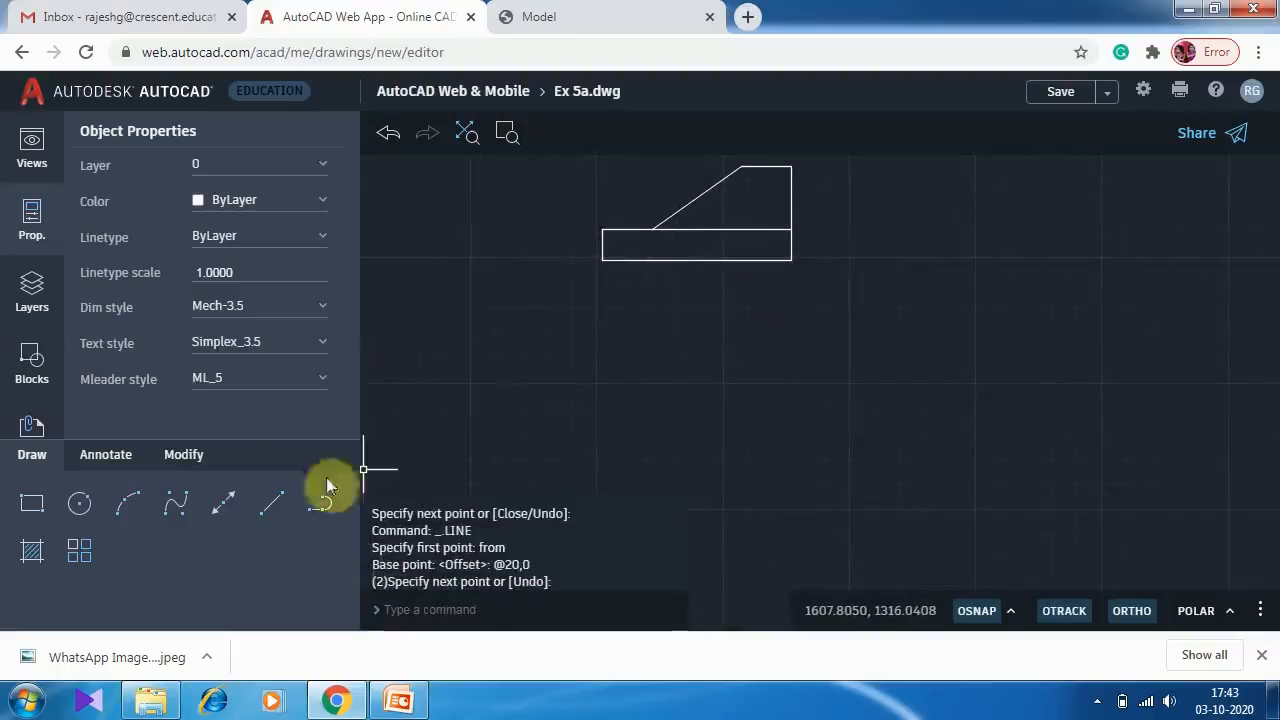
pyautogui.click(187, 461)
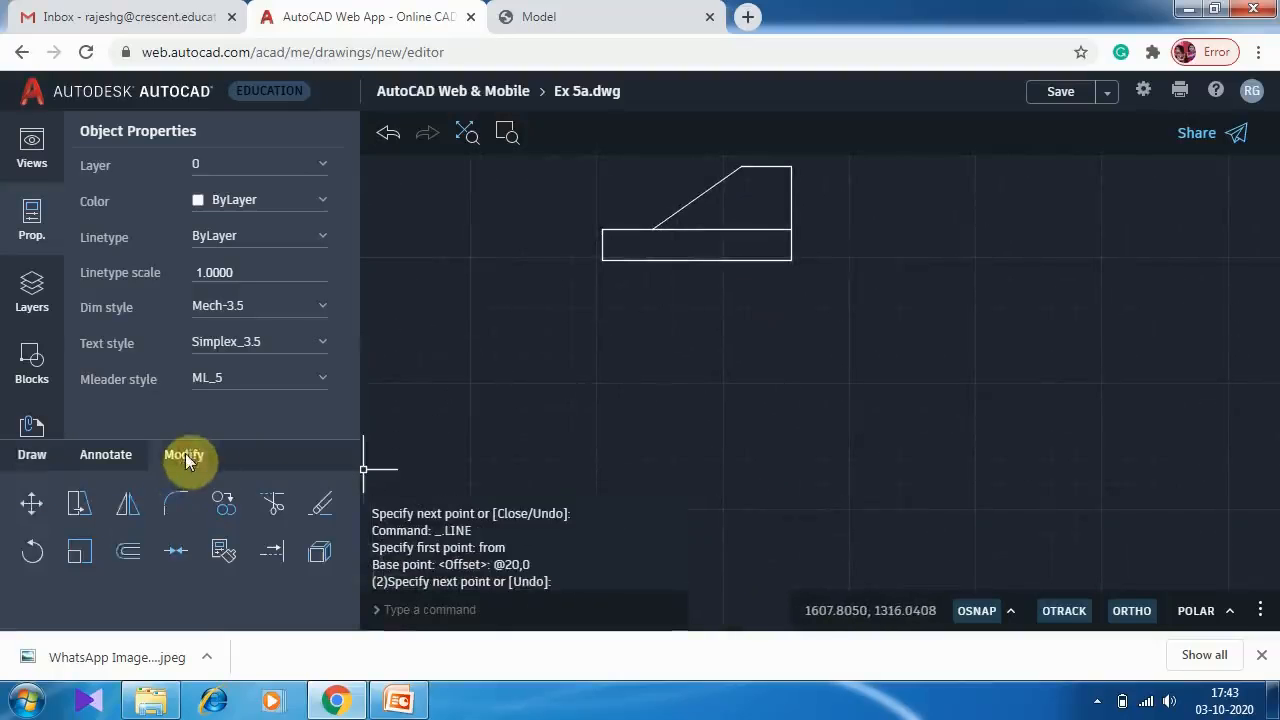
pyautogui.click(127, 551)
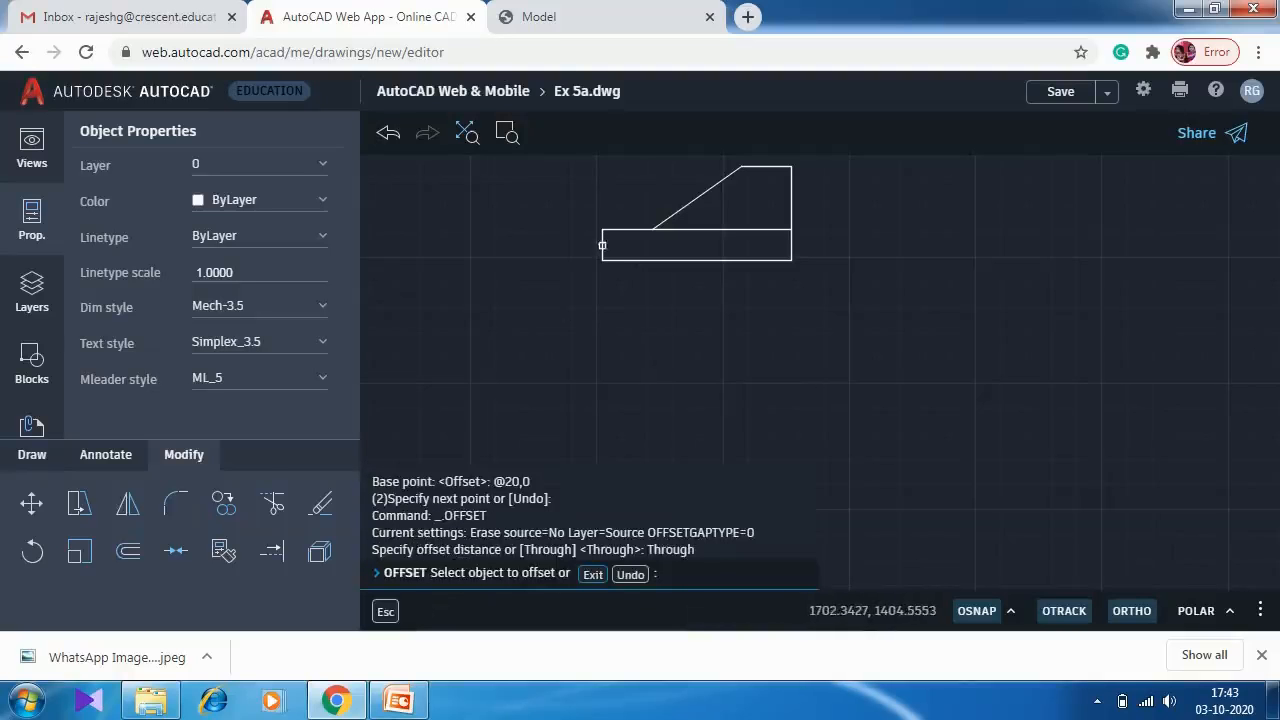
pyautogui.click(602, 245)
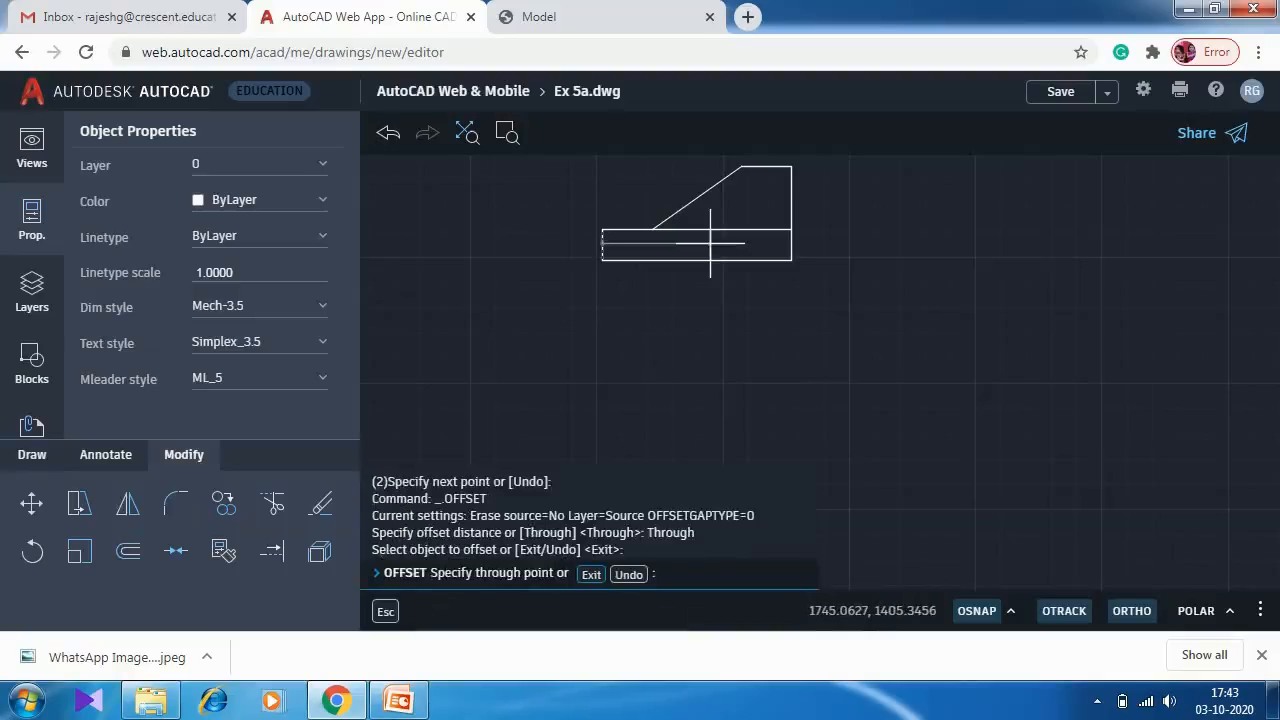
pyautogui.write('25')
pyautogui.press('Return')
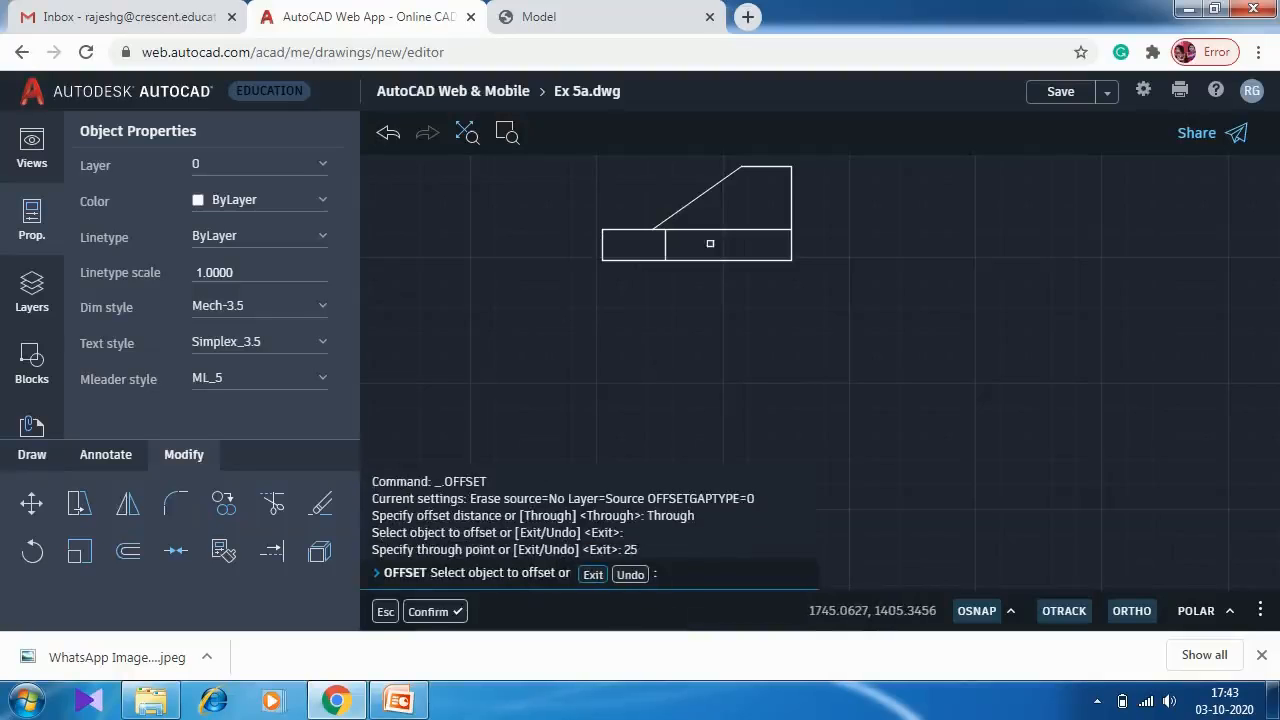
pyautogui.click(665, 243)
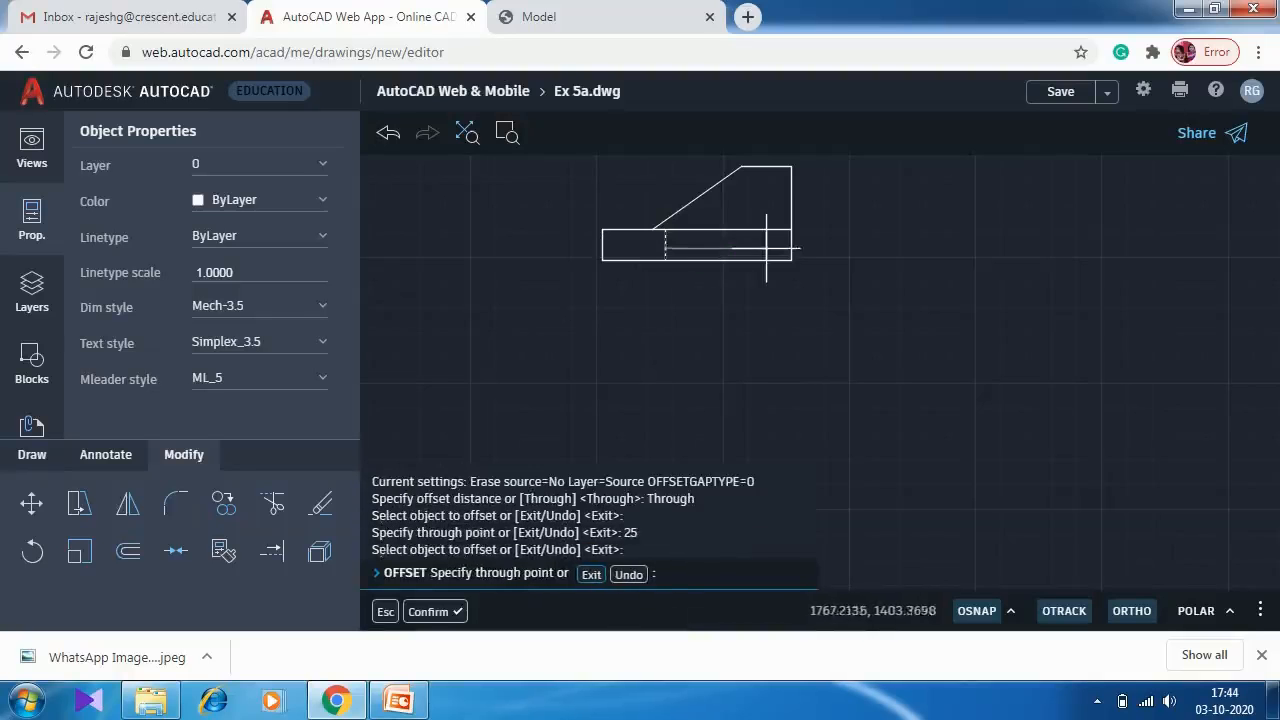
pyautogui.write('25')
pyautogui.press('Return')
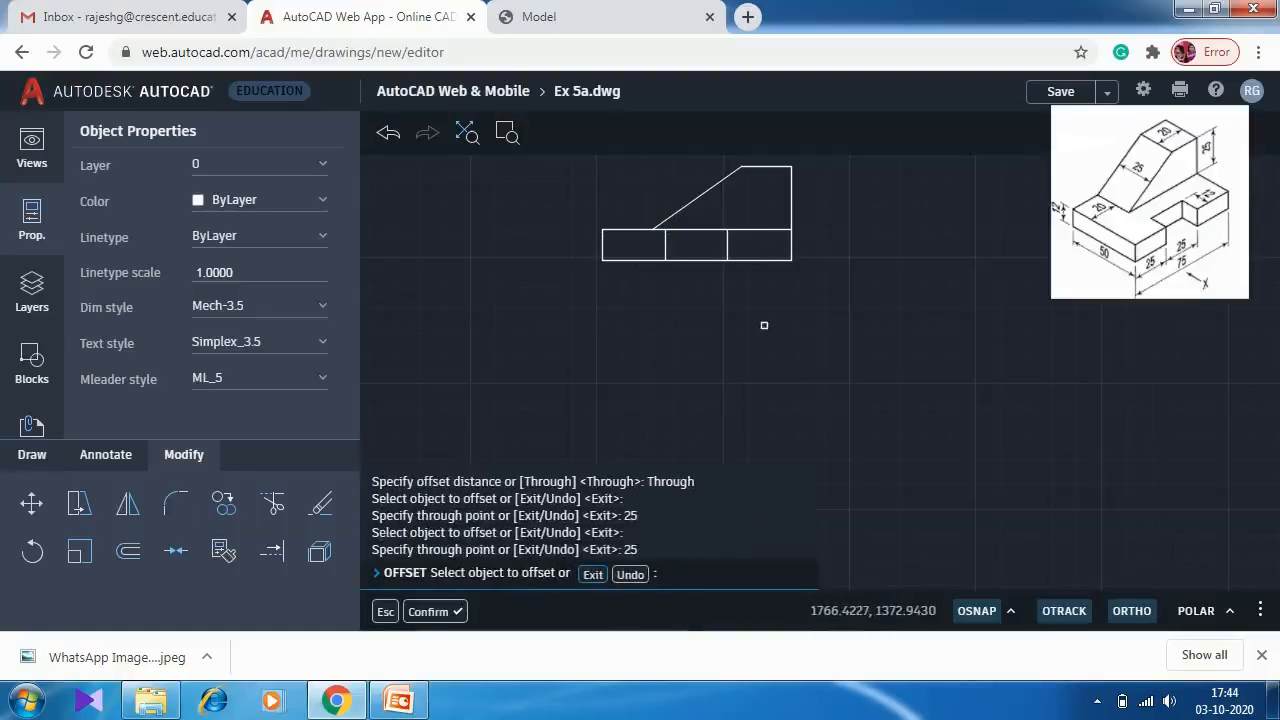
pyautogui.press('Return')
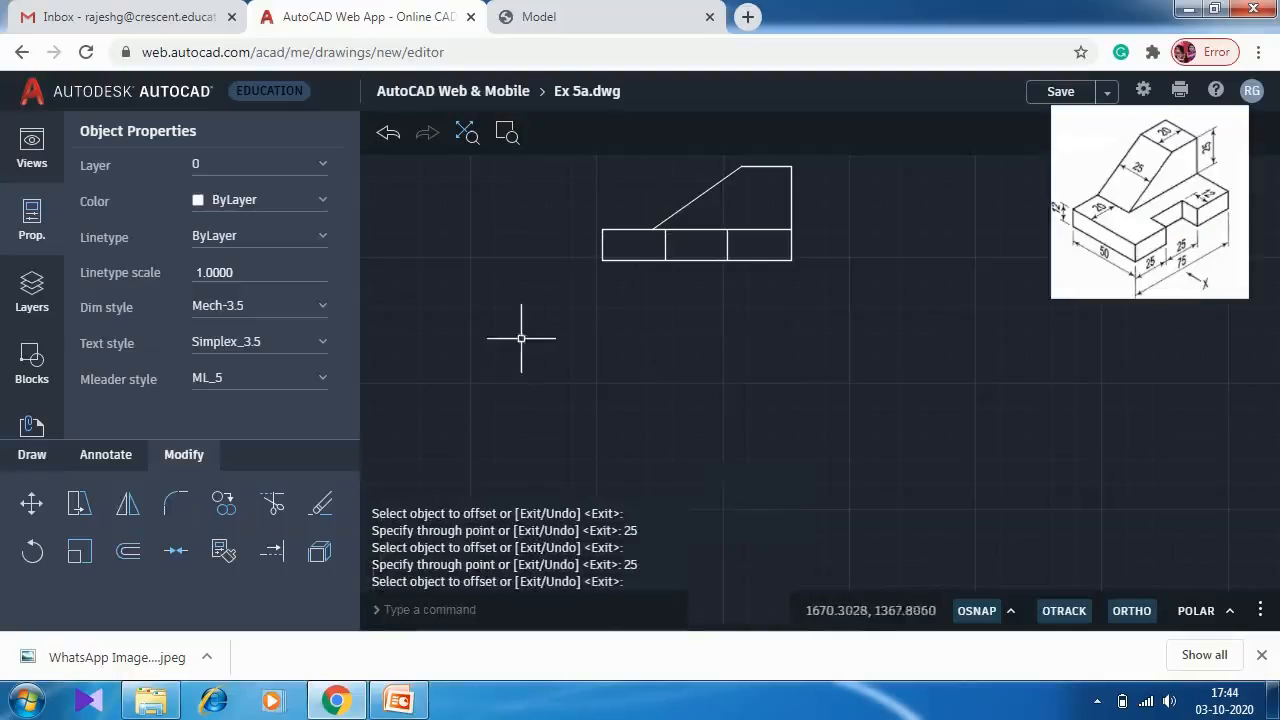
# Draw the top view's rear edge below the front view, aligned with its left and right ends, and continue 50 down from the right end.
pyautogui.click(36, 455)
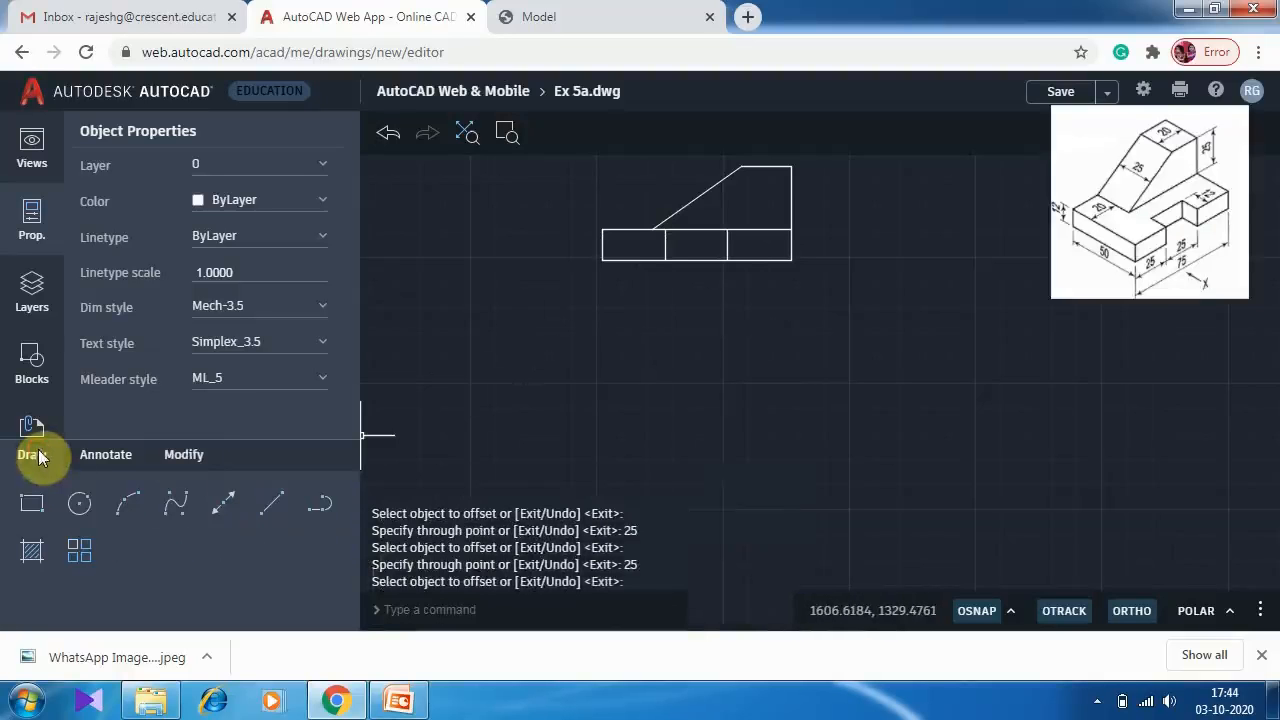
pyautogui.click(270, 506)
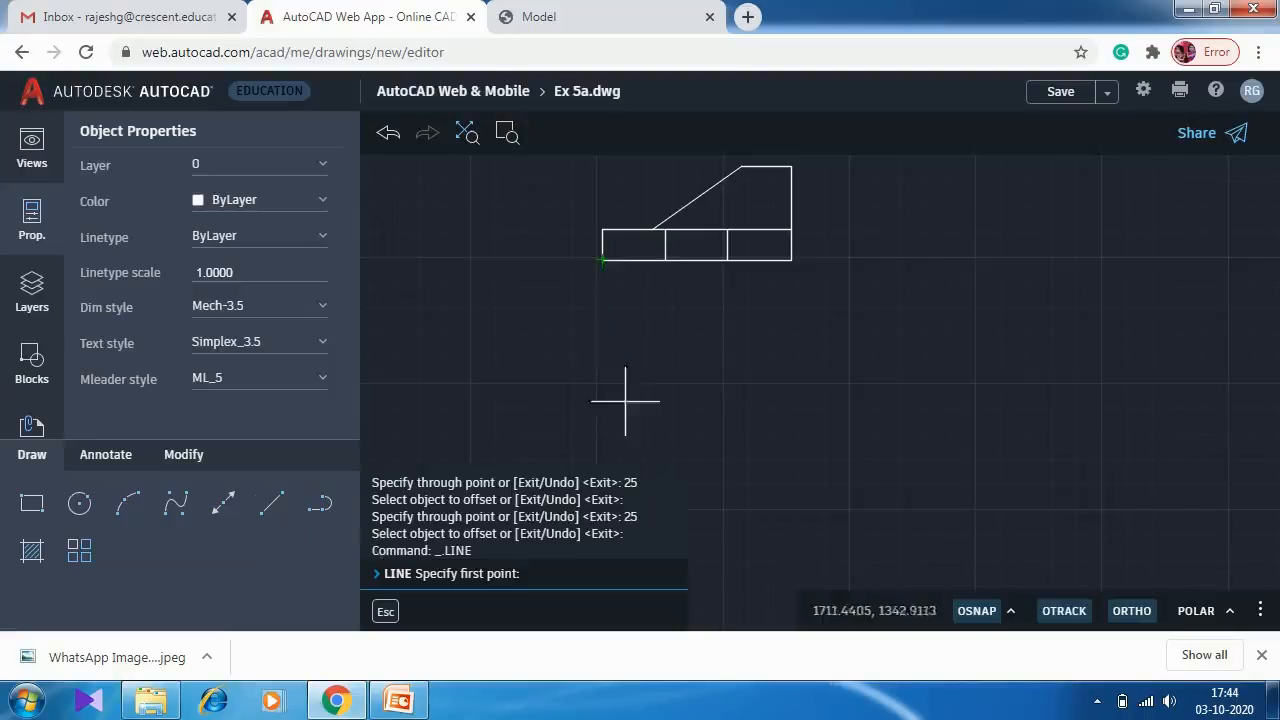
pyautogui.click(602, 348)
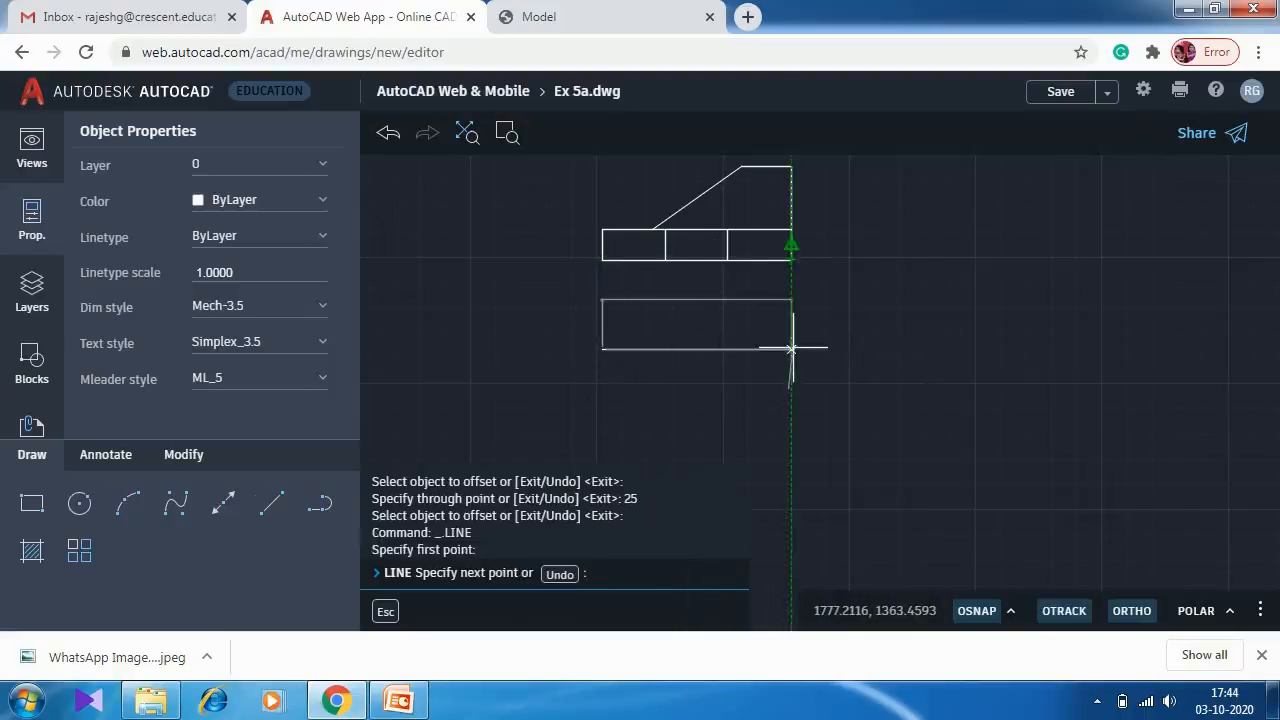
pyautogui.click(790, 349)
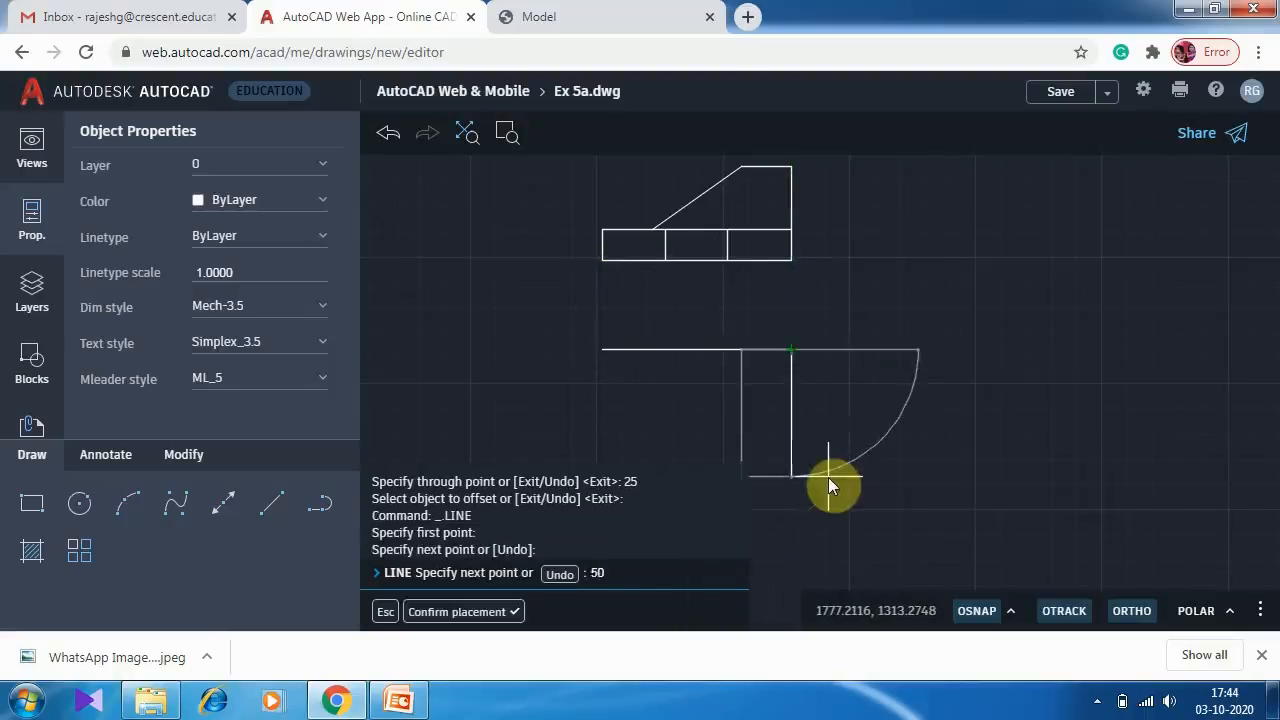
pyautogui.press('Return')
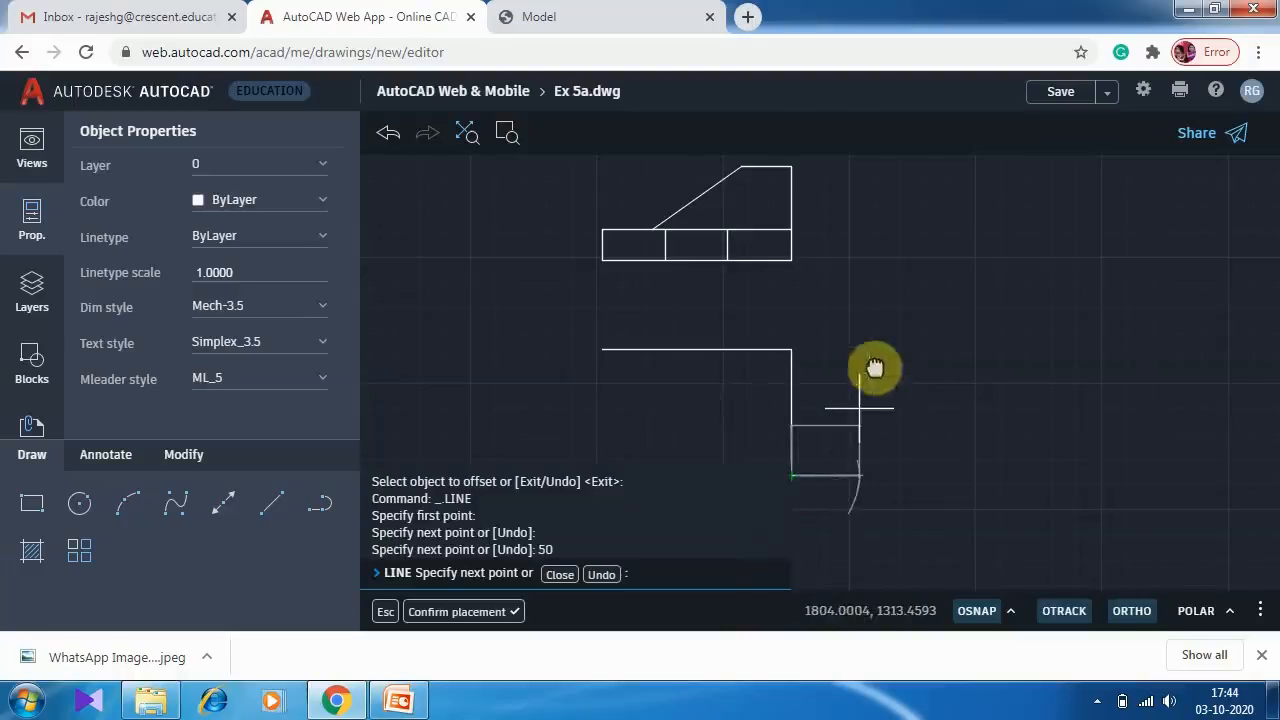
# Continue the top view outline 25 left, and form the notch with segments 12 up, 25 left and 12 down.
pyautogui.scroll(3, 888, 343)
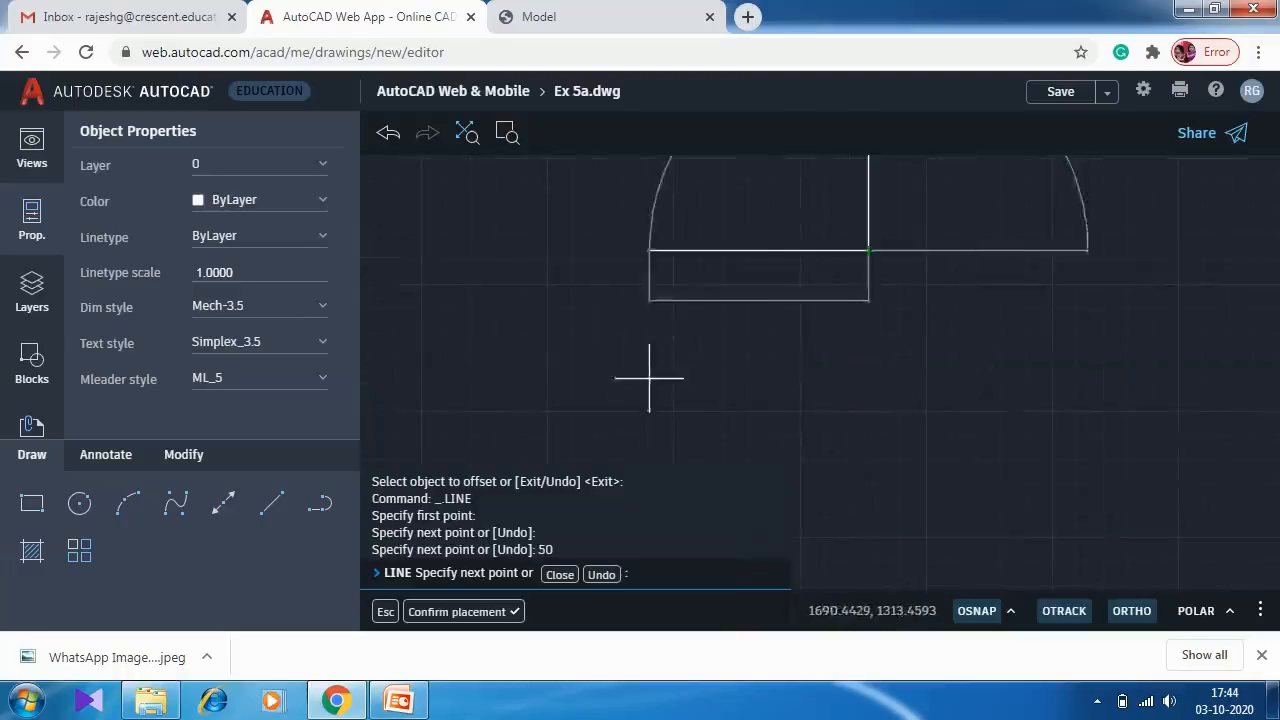
pyautogui.scroll(-1, 820, 345)
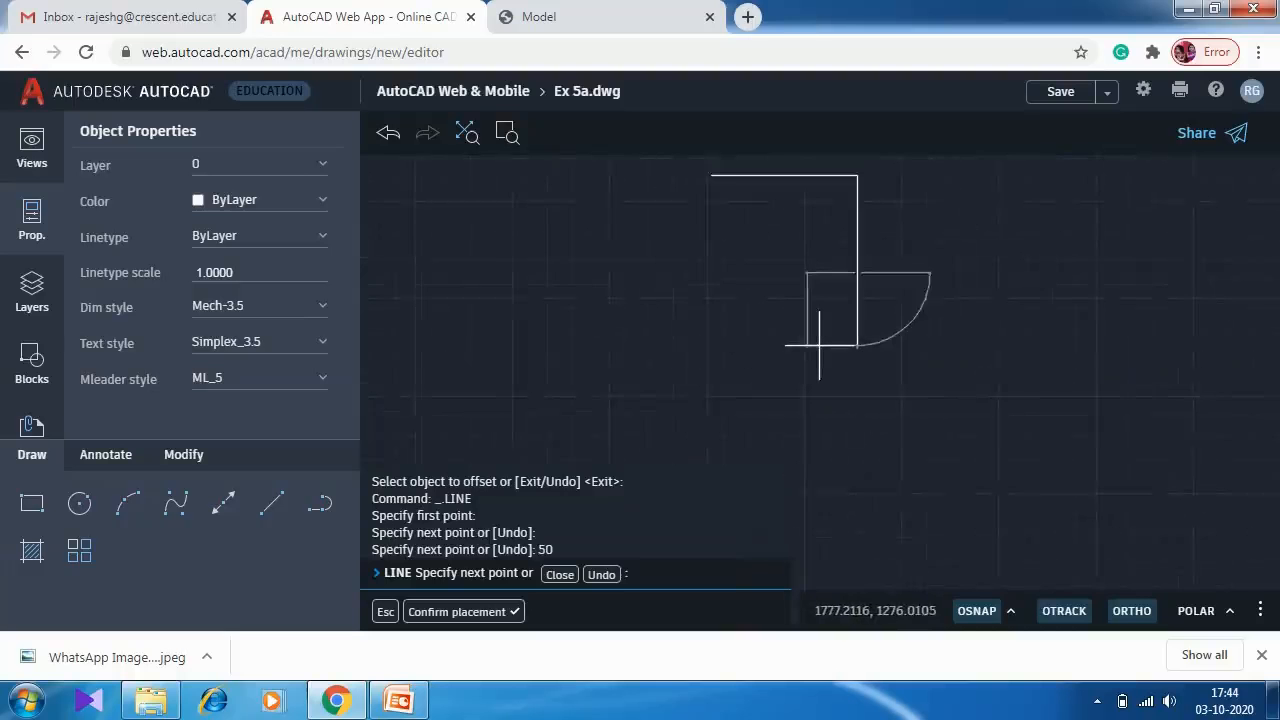
pyautogui.scroll(-1, 820, 345)
pyautogui.moveTo(819, 345); pyautogui.dragTo(769, 369, button='middle')
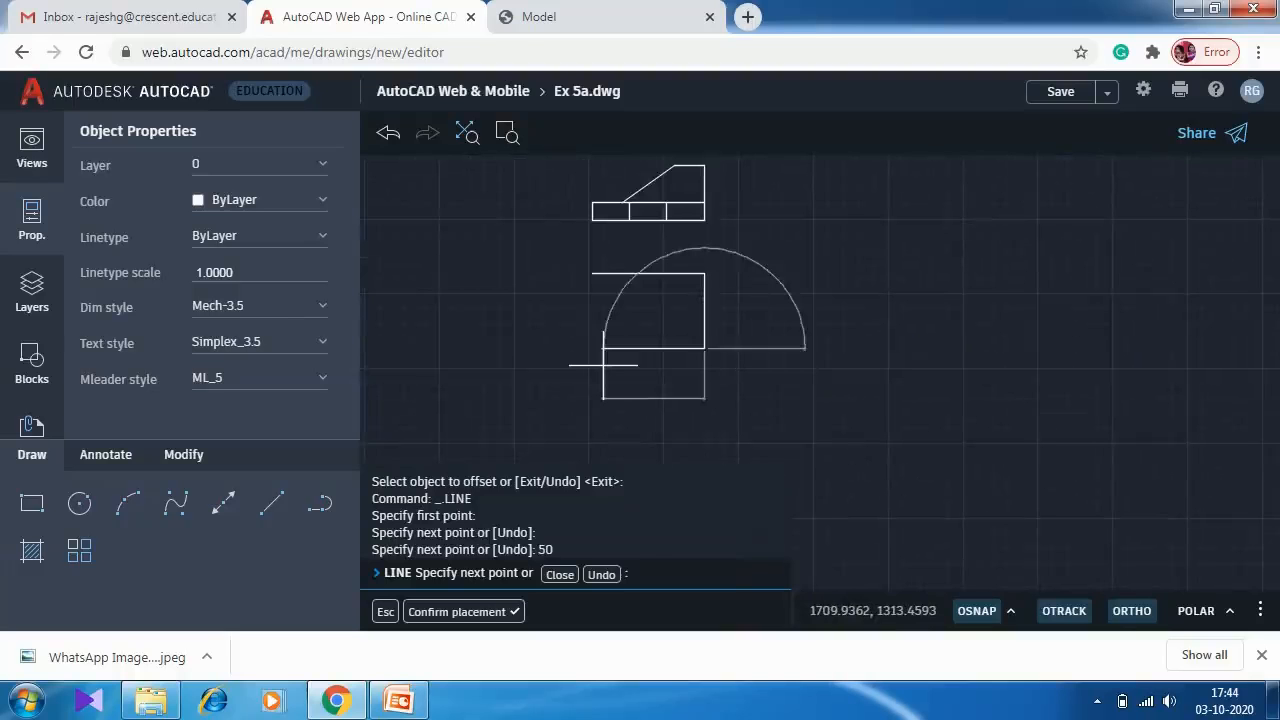
pyautogui.press('Return')
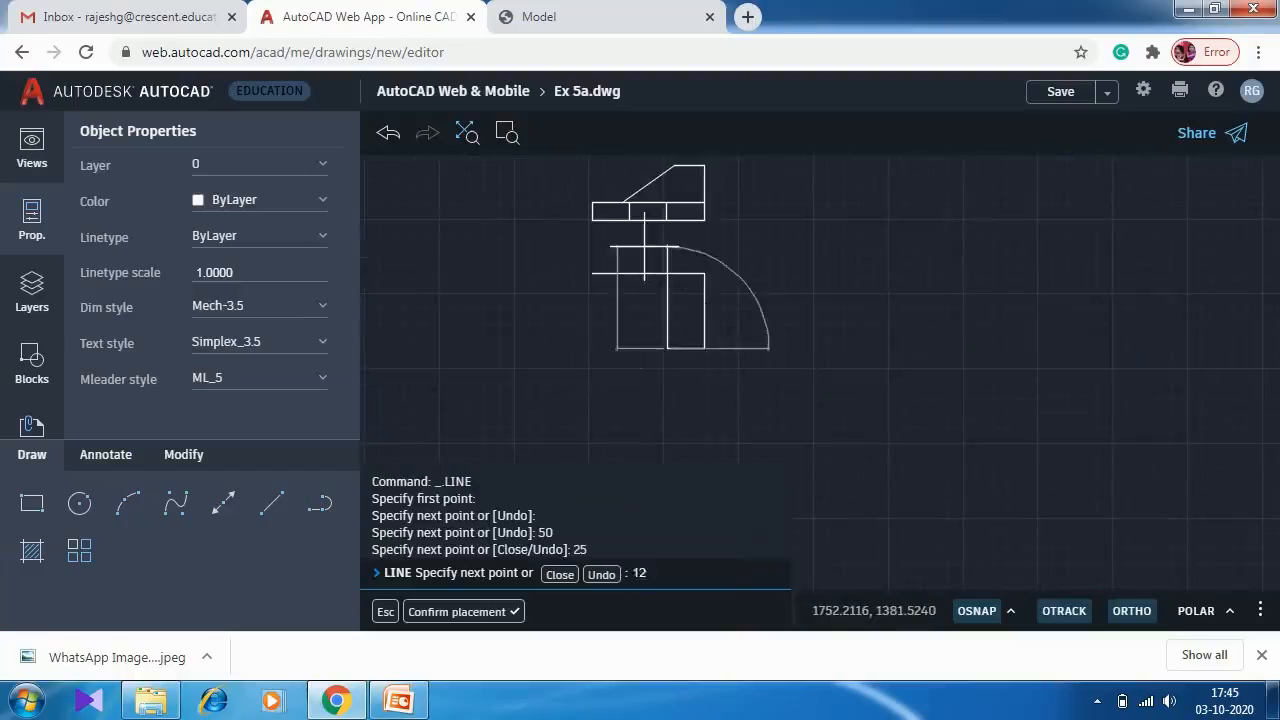
pyautogui.write('12')
pyautogui.press('Return')
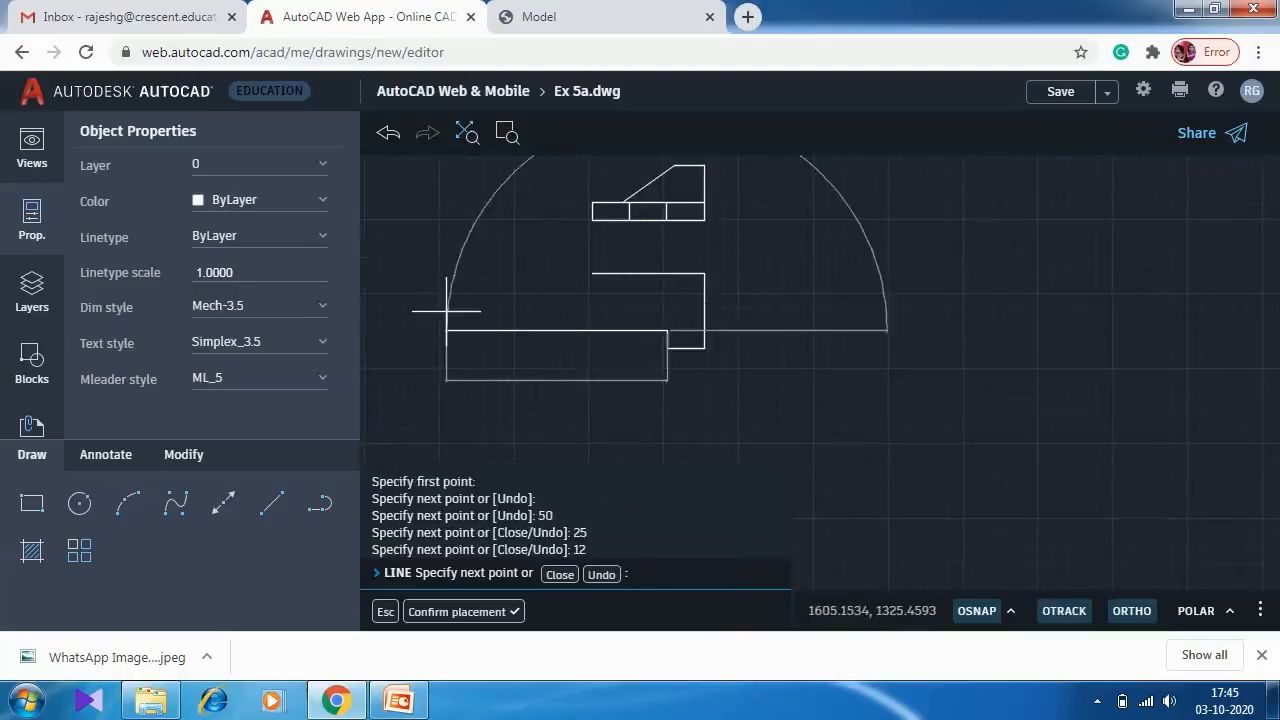
pyautogui.write('25')
pyautogui.press('Return')
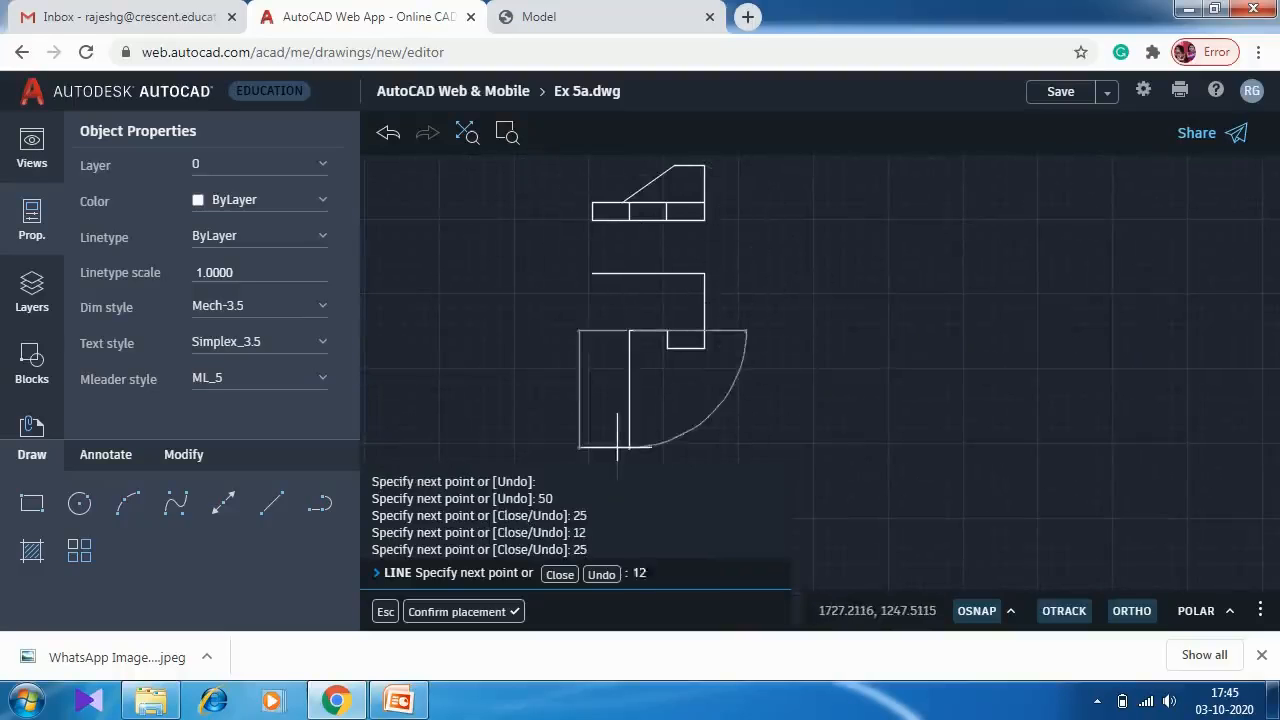
pyautogui.press('Return')
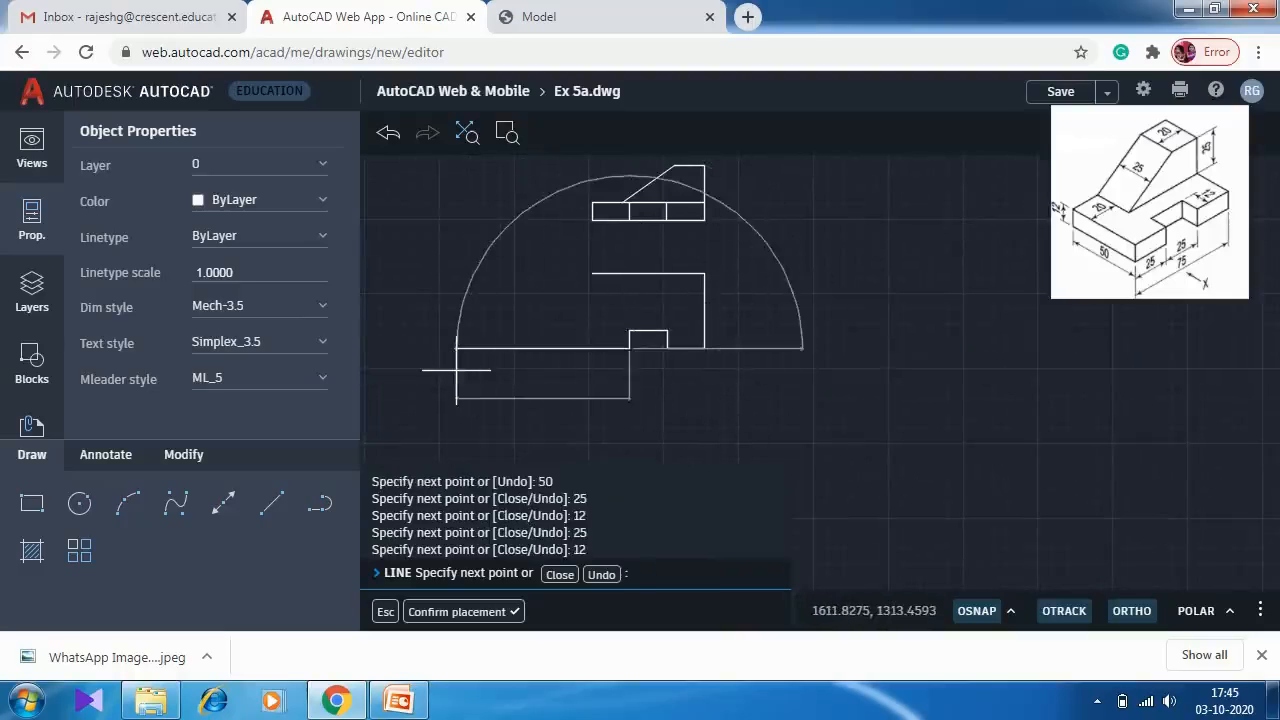
# Finish the top view outline with a segment 25 left and a left edge back up to the starting corner.
pyautogui.write('25')
pyautogui.press('Return')
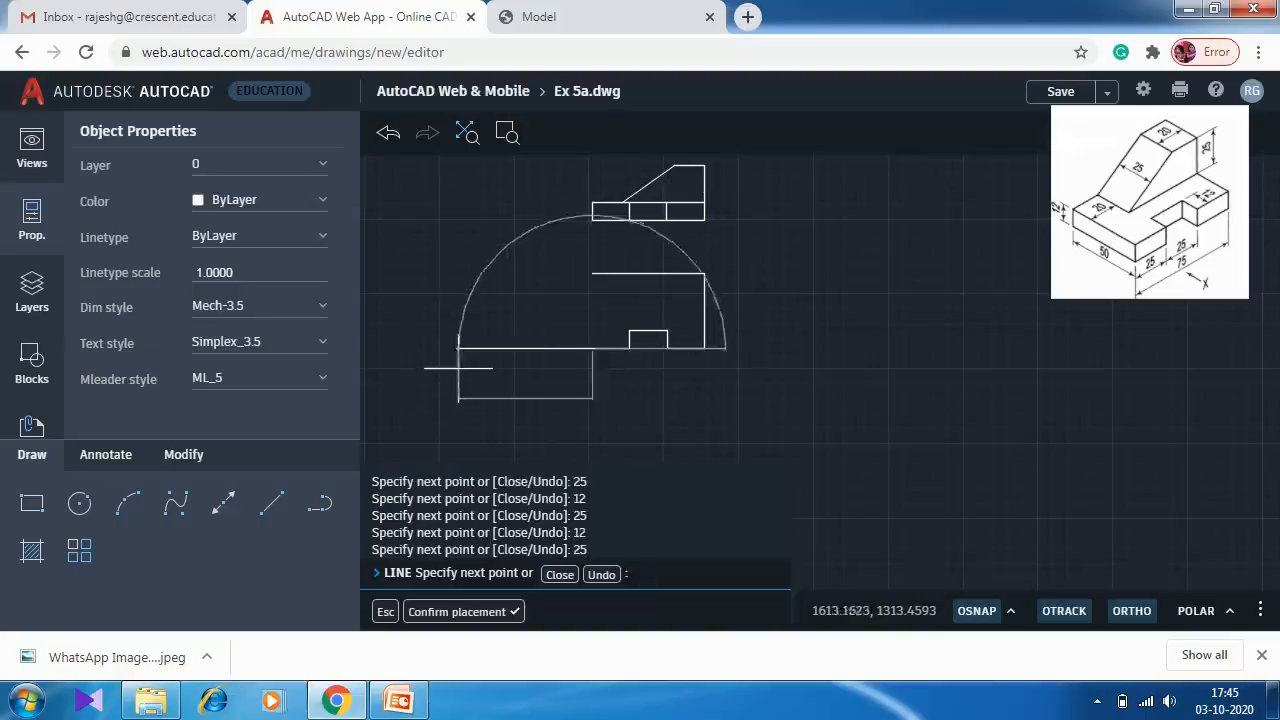
pyautogui.click(592, 273)
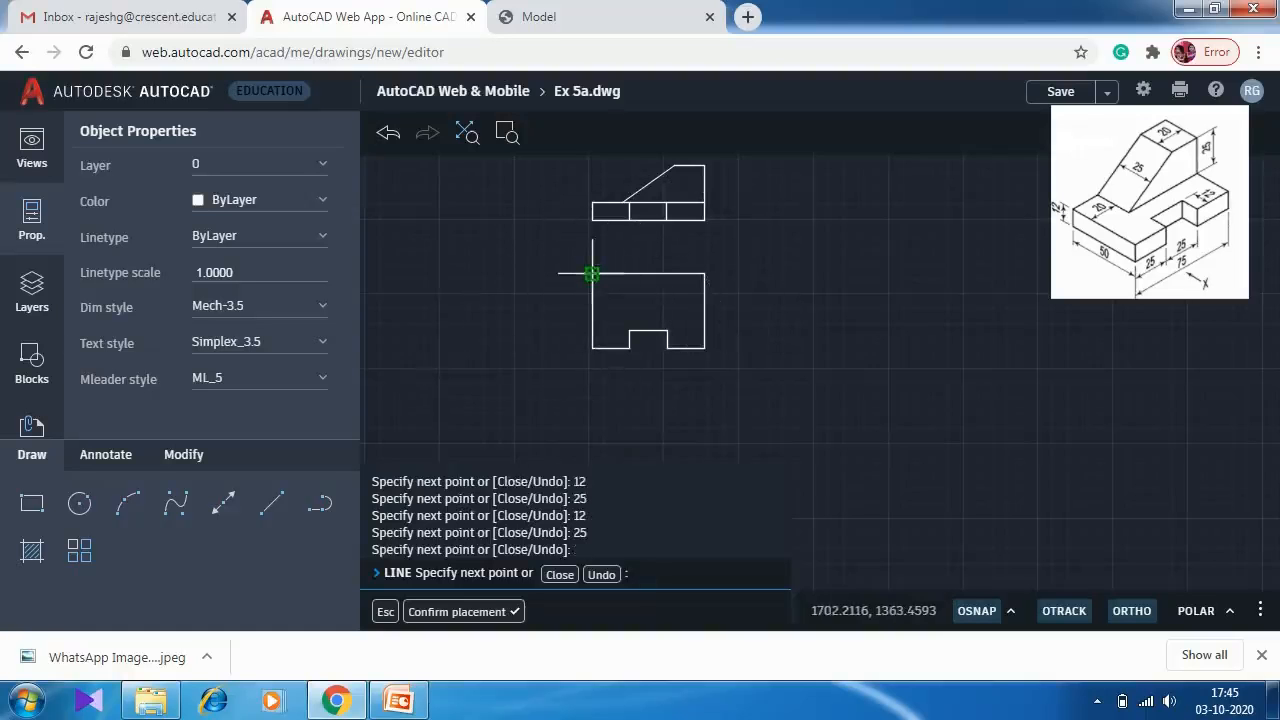
pyautogui.press('Return')
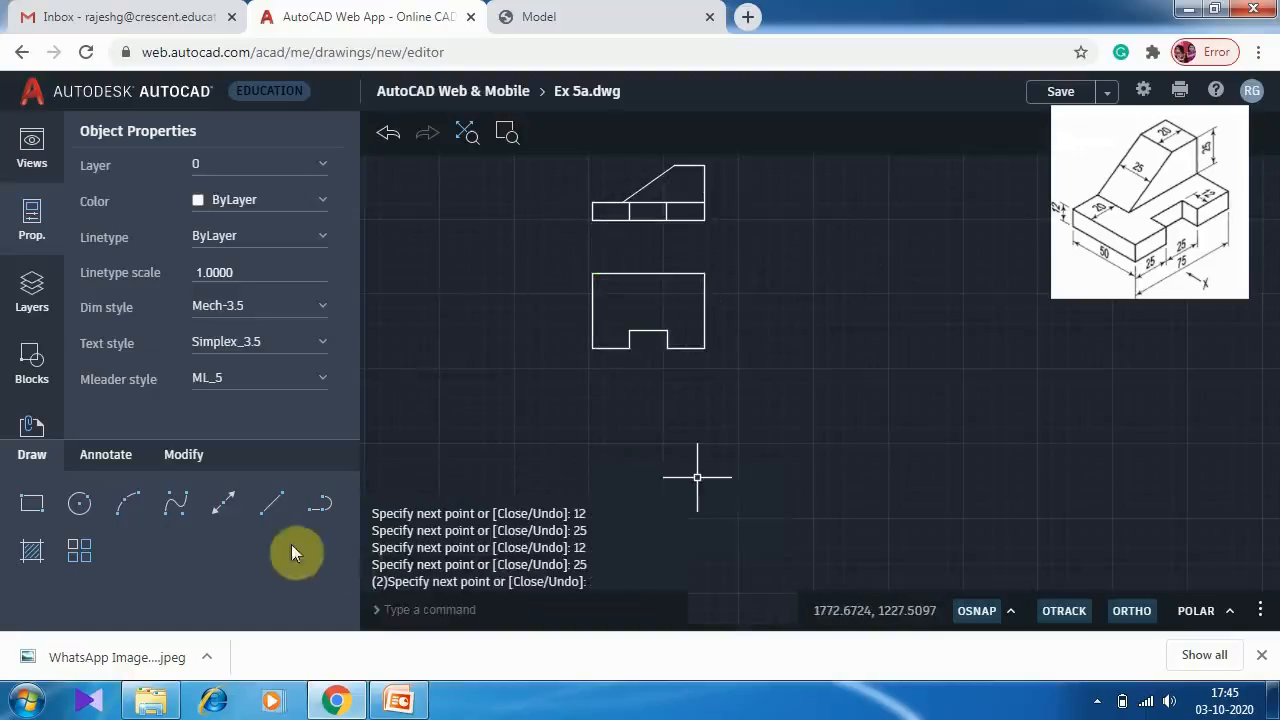
# Draw a line from the top view's right-edge midpoint, 20 left, on to below the slope's lower end, and 25 up to the rear edge.
pyautogui.click(274, 508)
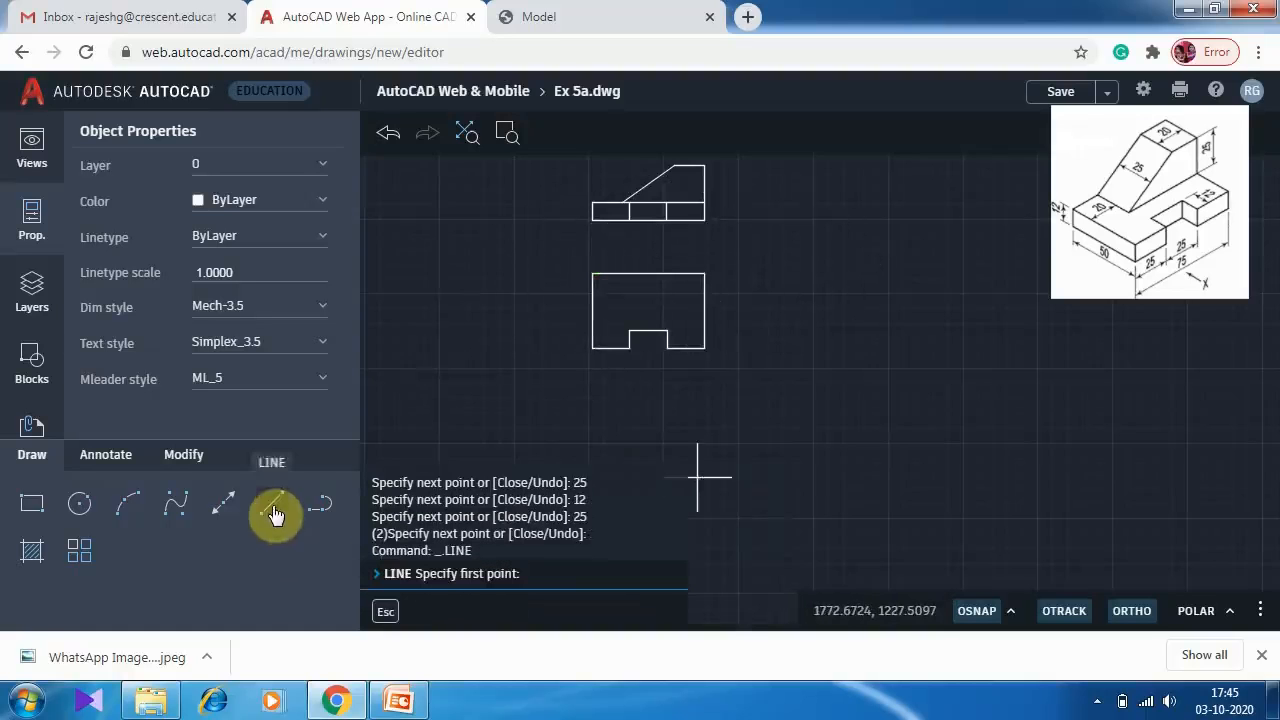
pyautogui.click(704, 311)
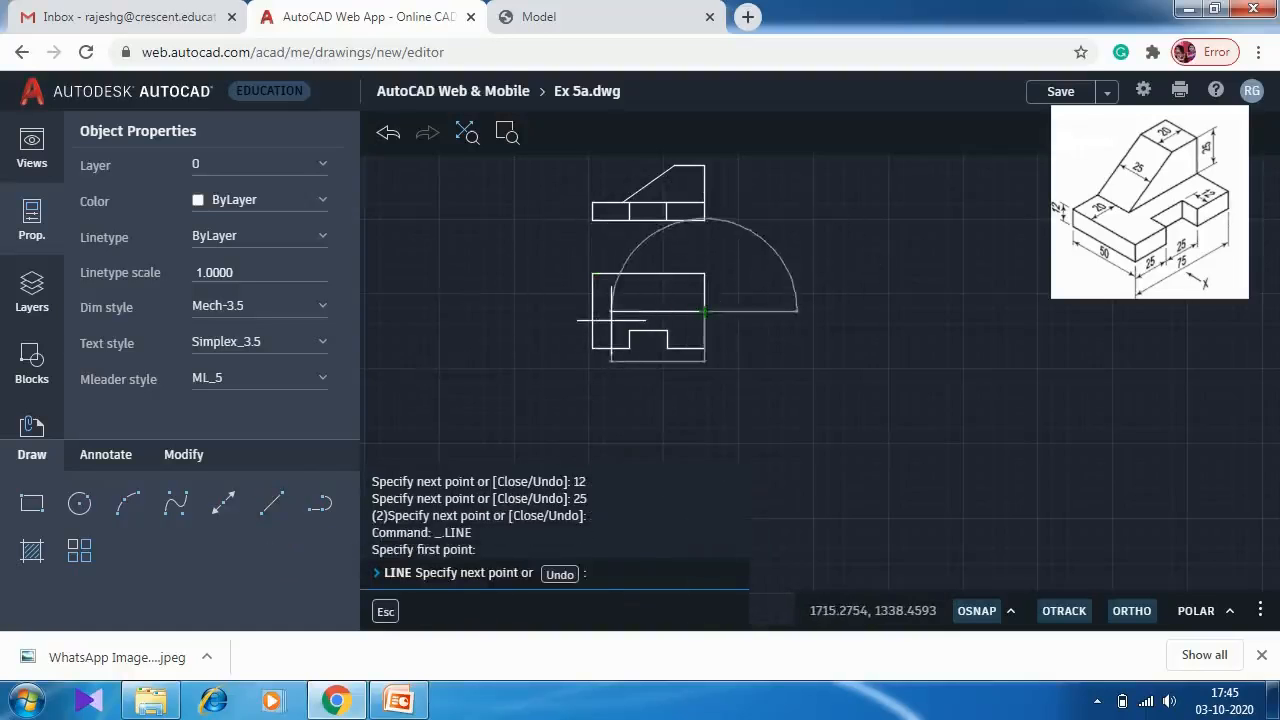
pyautogui.press('Return')
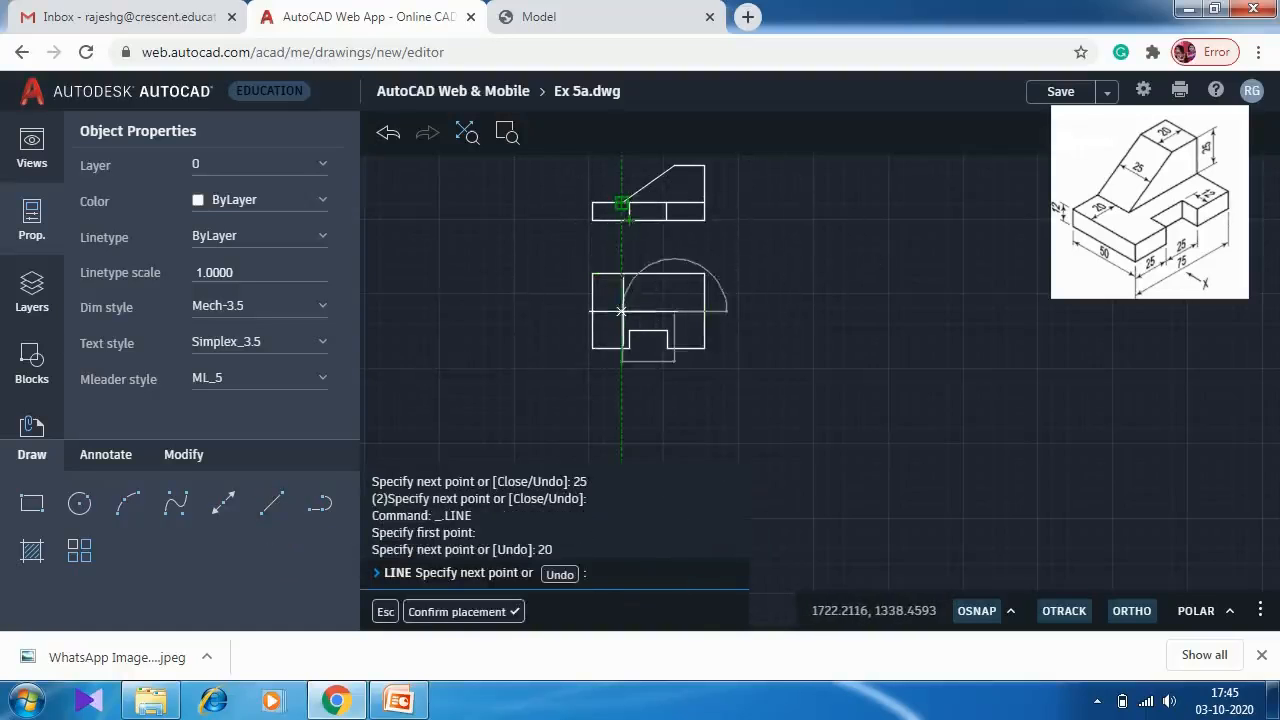
pyautogui.click(621, 312)
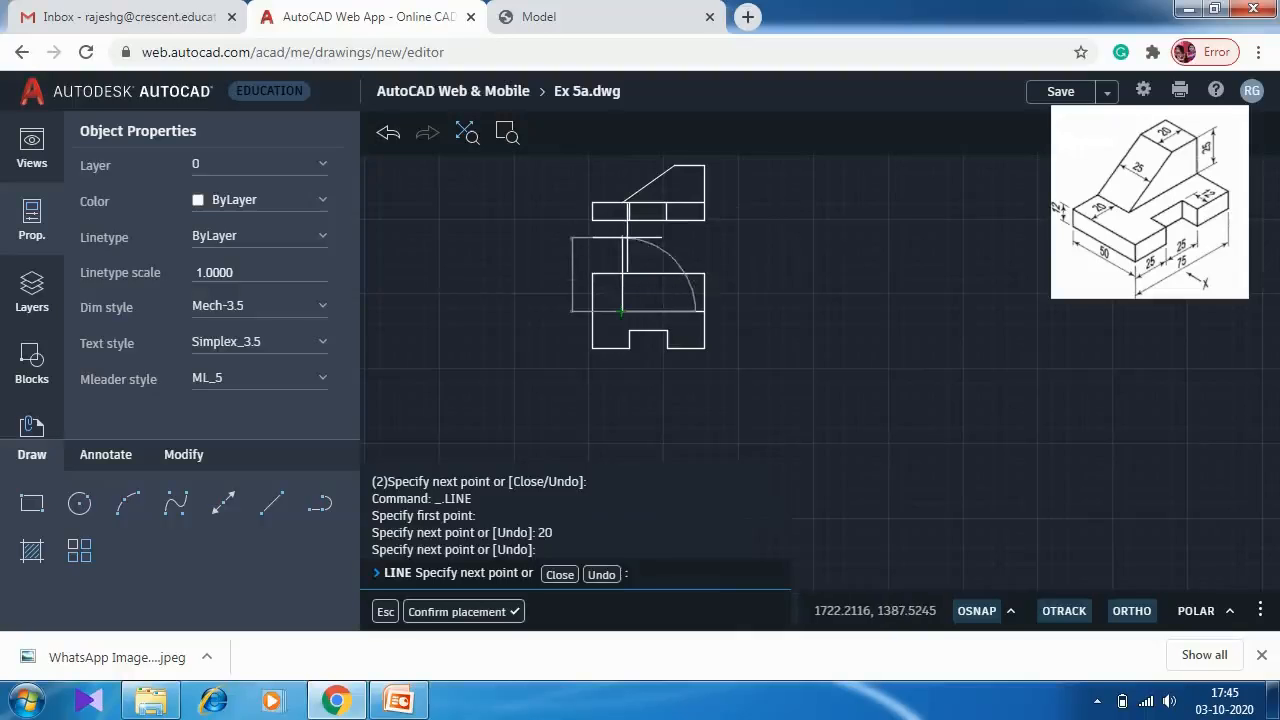
pyautogui.write('5')
pyautogui.press('Return')
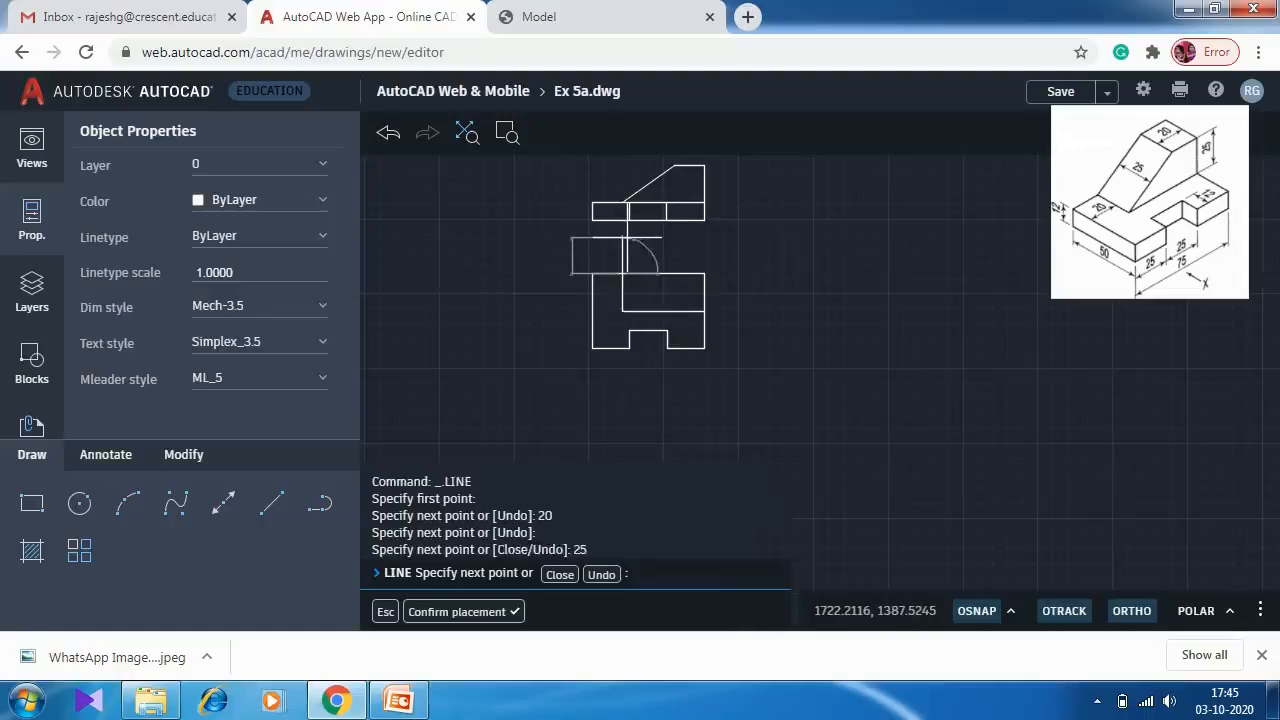
pyautogui.press('Return')
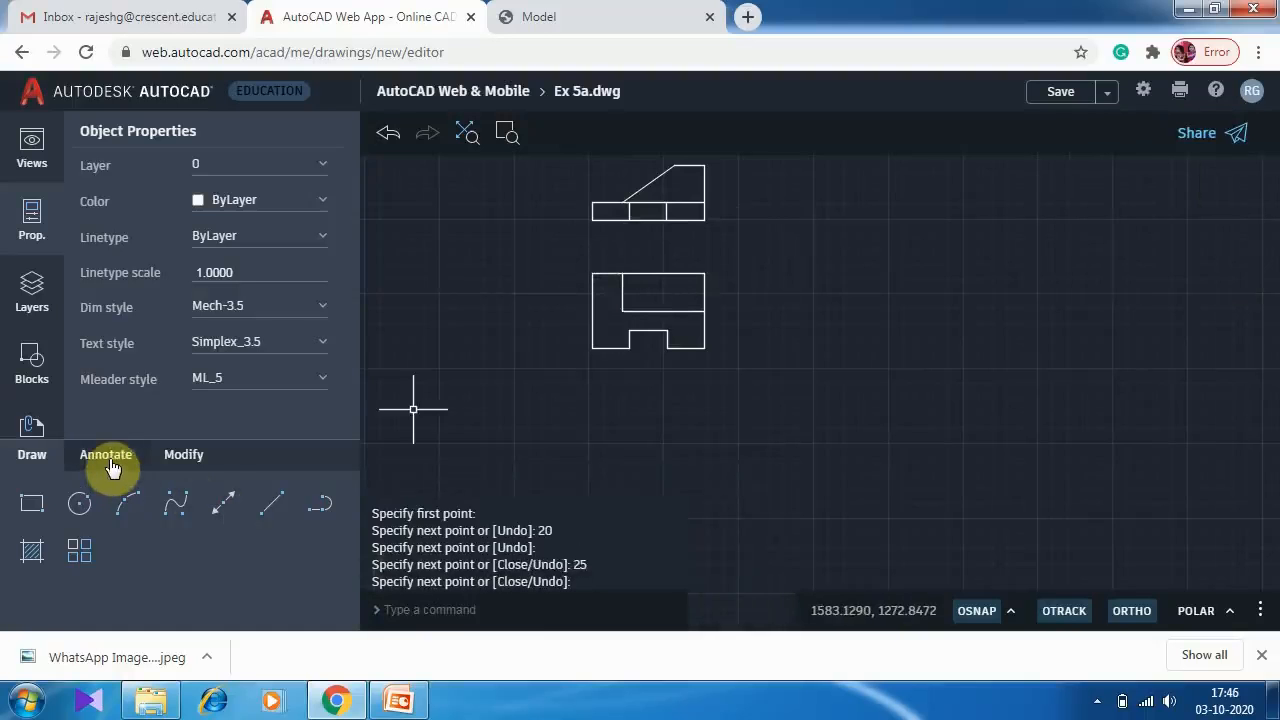
# Check the spacing between the top view's left edge and the adjacent inner vertical line with a temporary dimension, and erase that dimension.
pyautogui.click(167, 462)
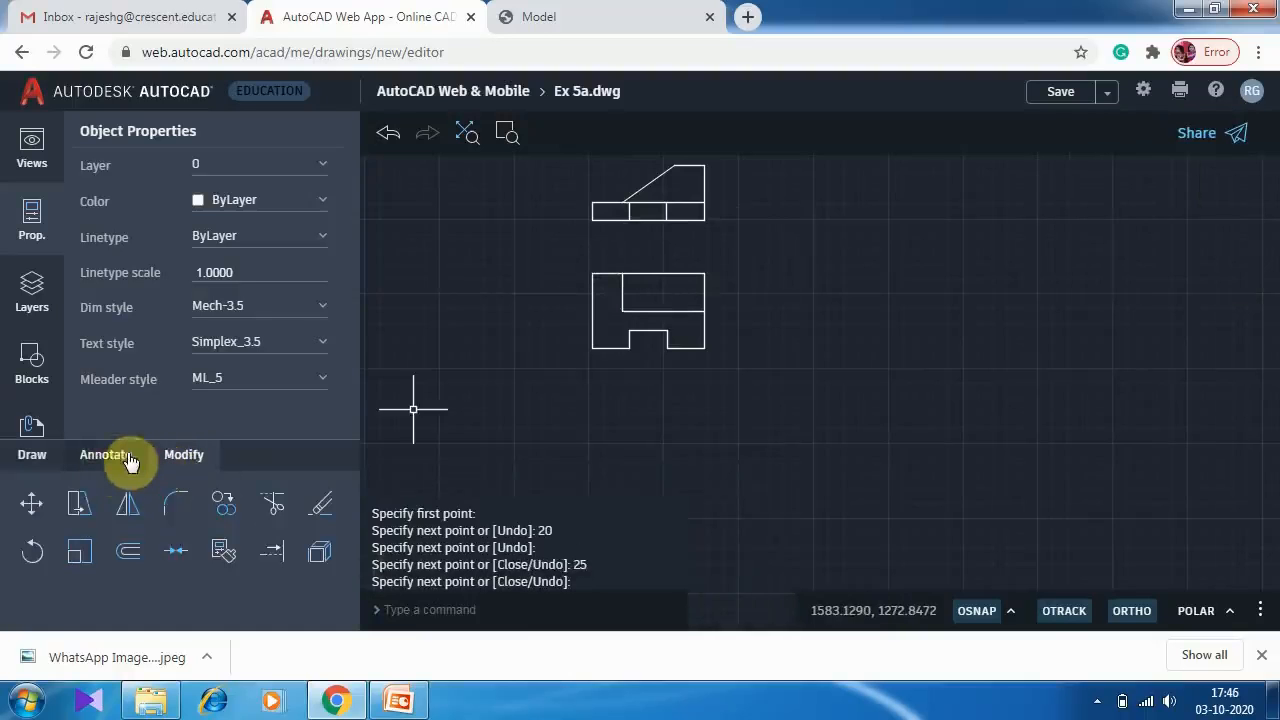
pyautogui.click(126, 457)
pyautogui.click(127, 508)
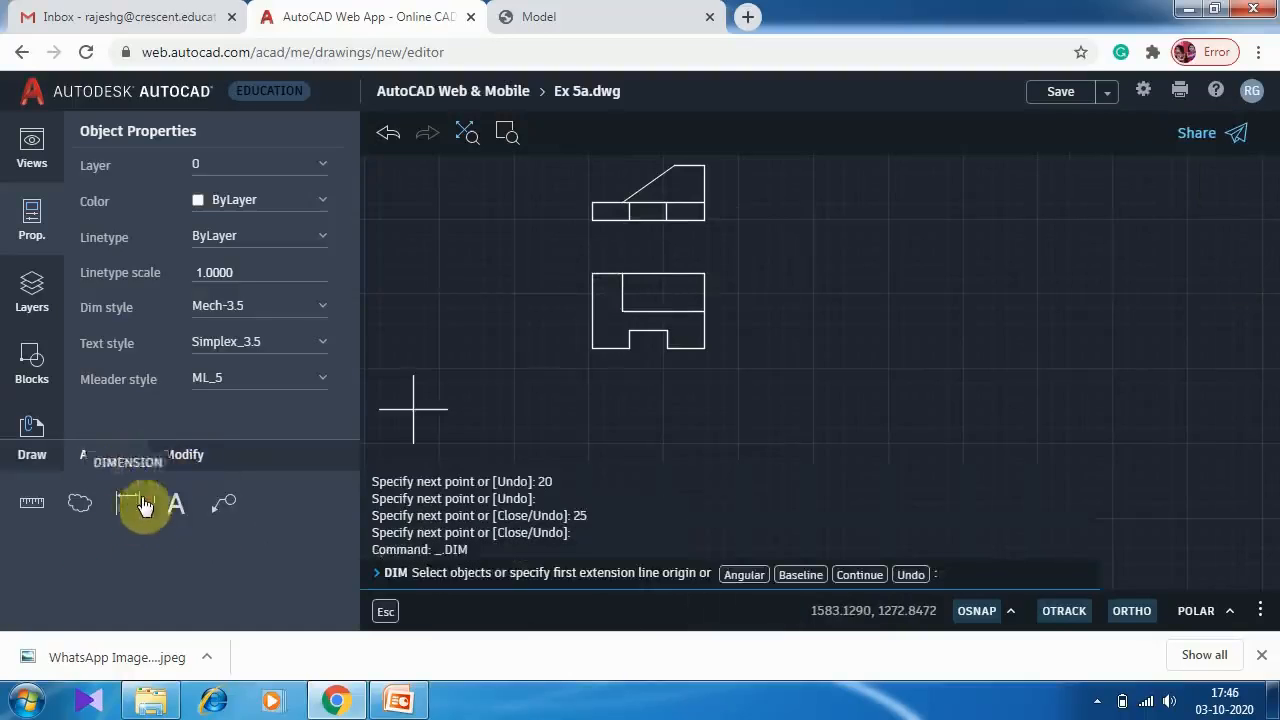
pyautogui.click(622, 273)
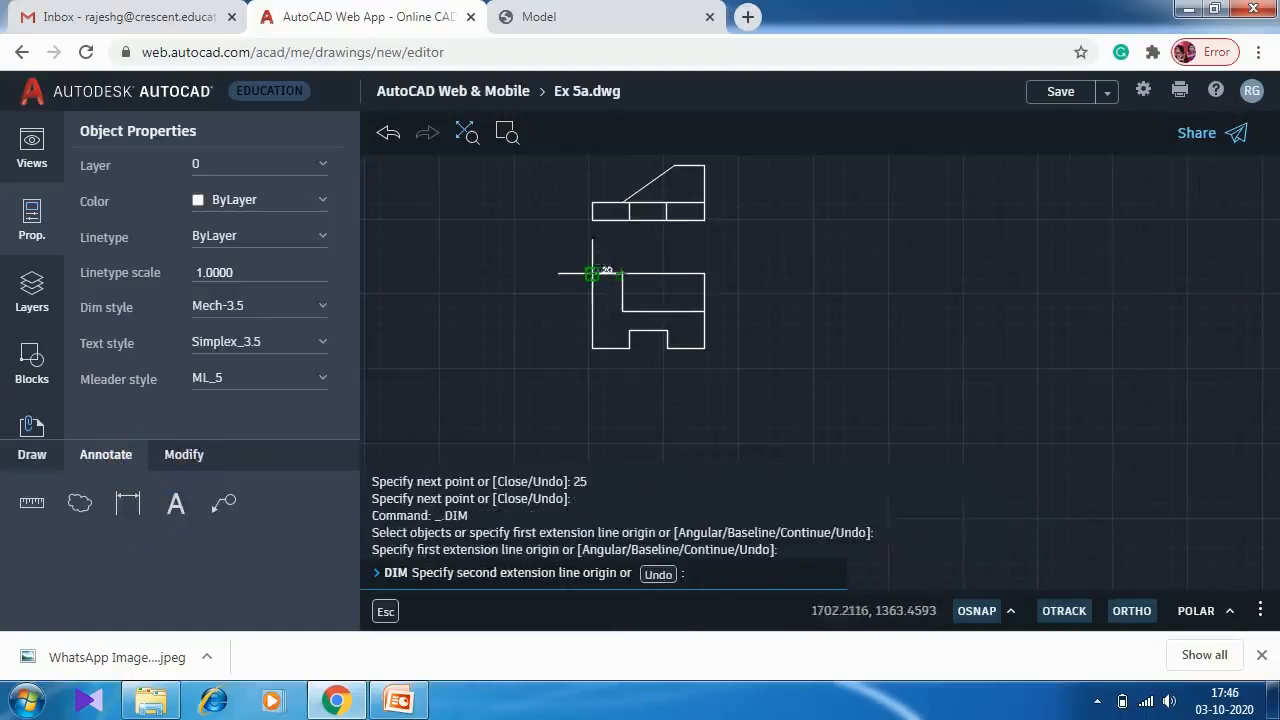
pyautogui.click(592, 273)
pyautogui.click(860, 388)
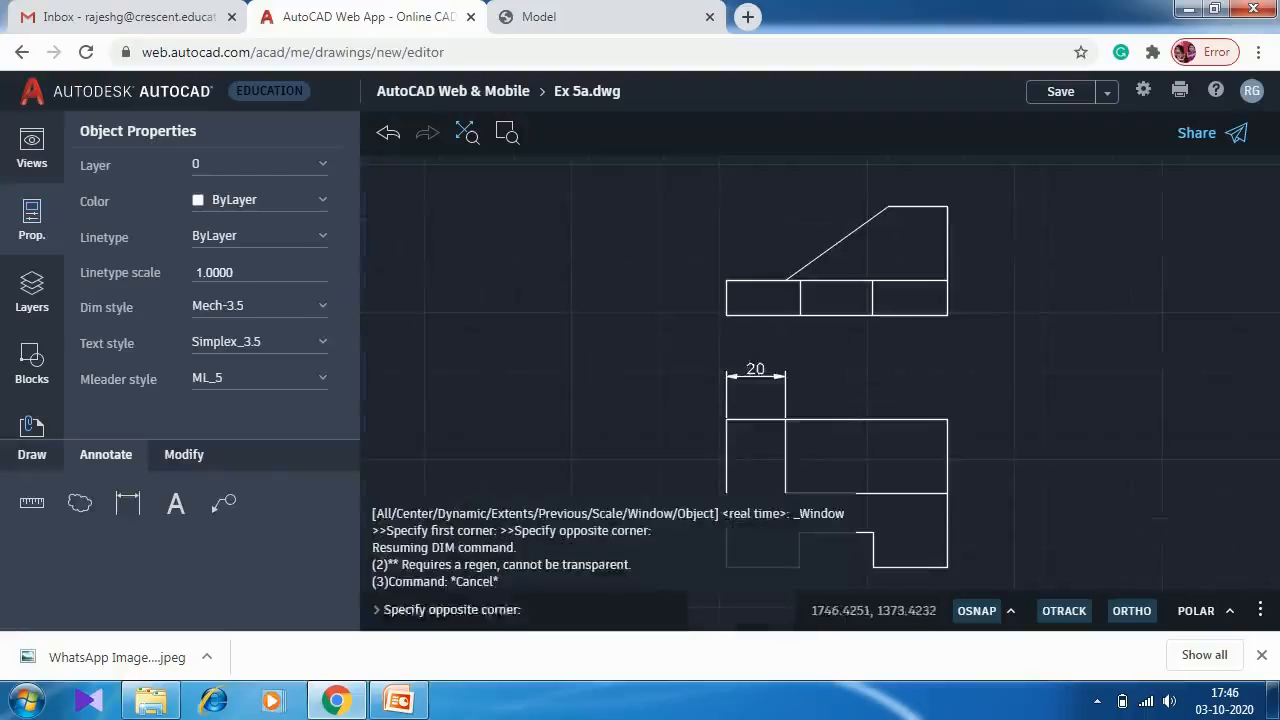
pyautogui.click(718, 365)
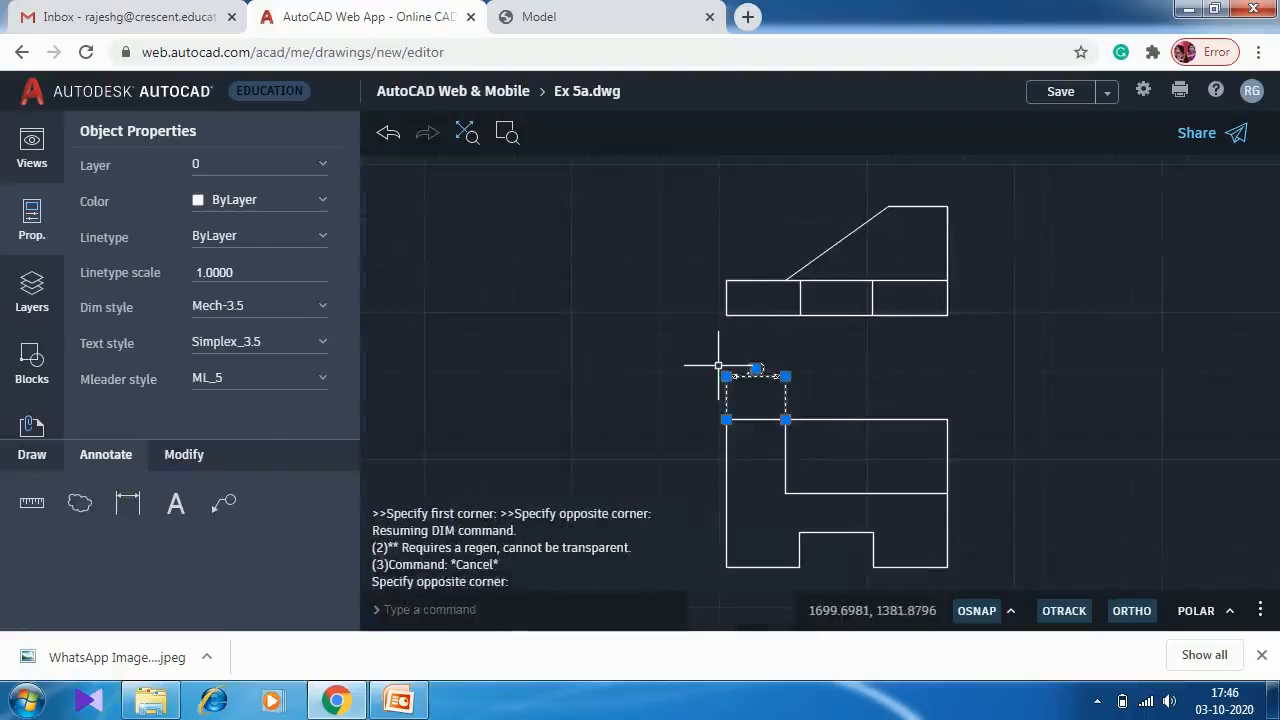
pyautogui.press('Delete')
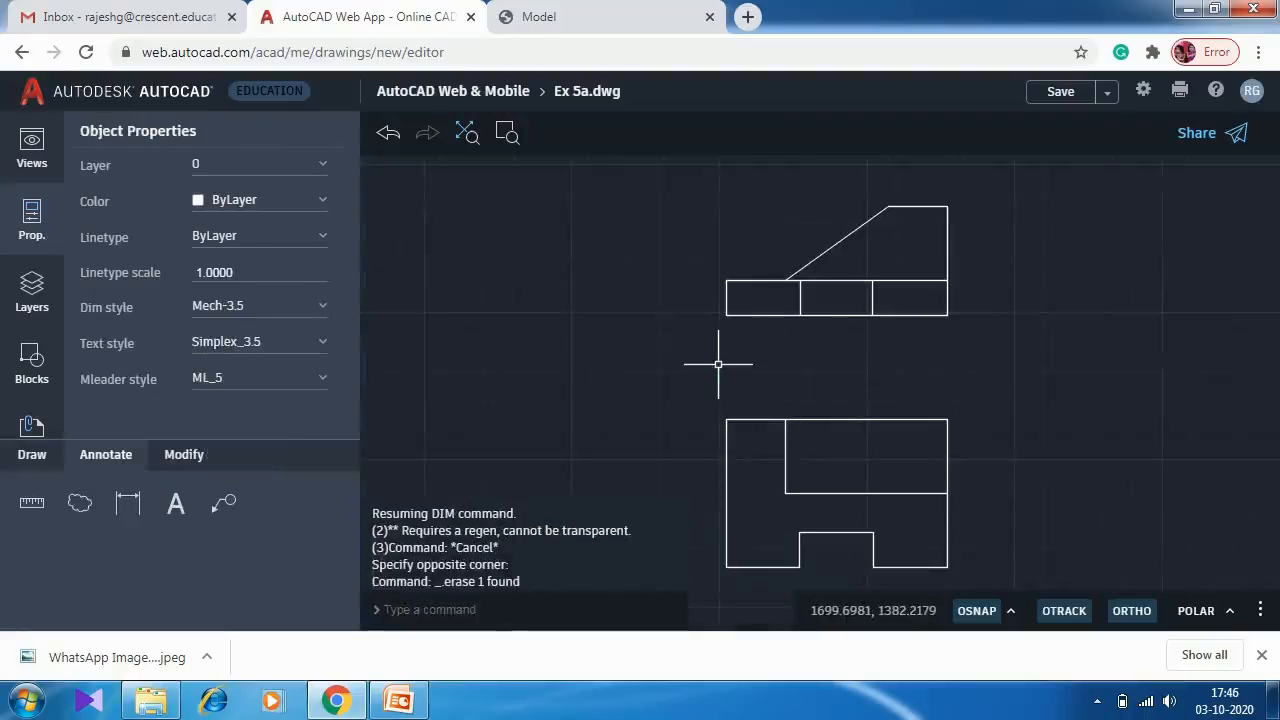
# Draw a 25-long vertical line in the top view, from below the slope's upper end up to the rear edge.
pyautogui.click(131, 515)
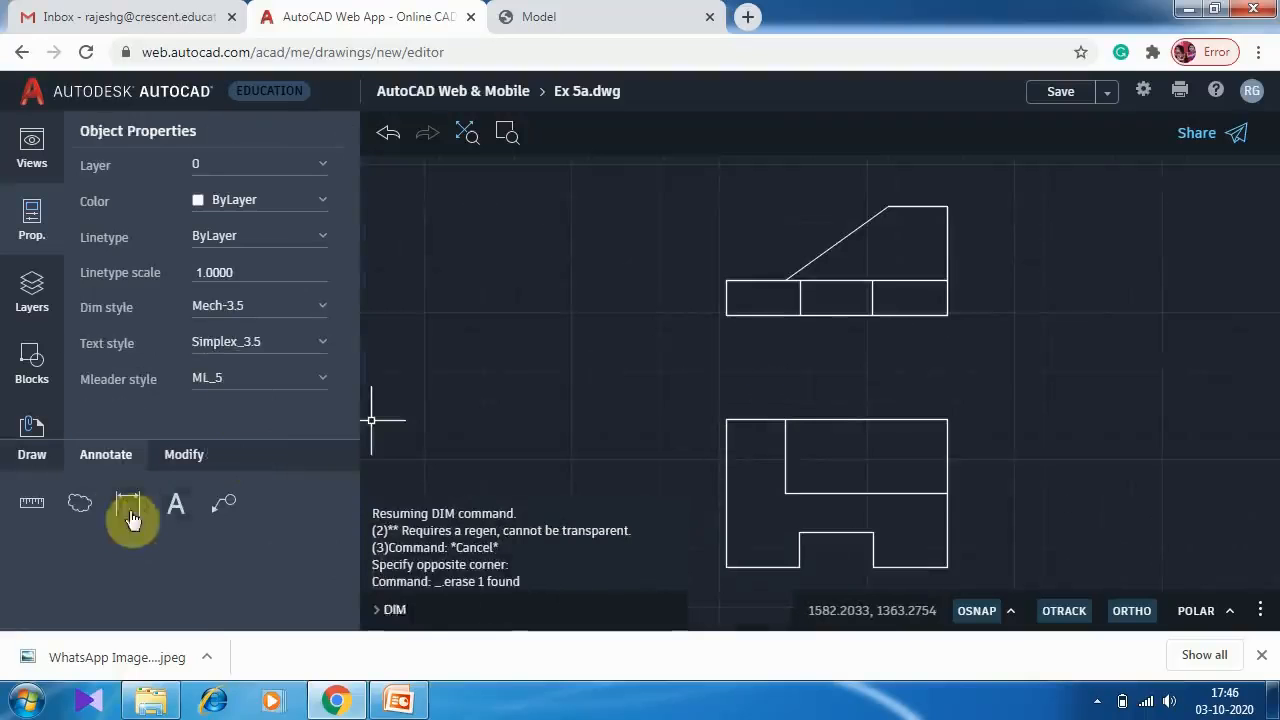
pyautogui.press('Escape')
pyautogui.click(32, 454)
pyautogui.click(186, 512)
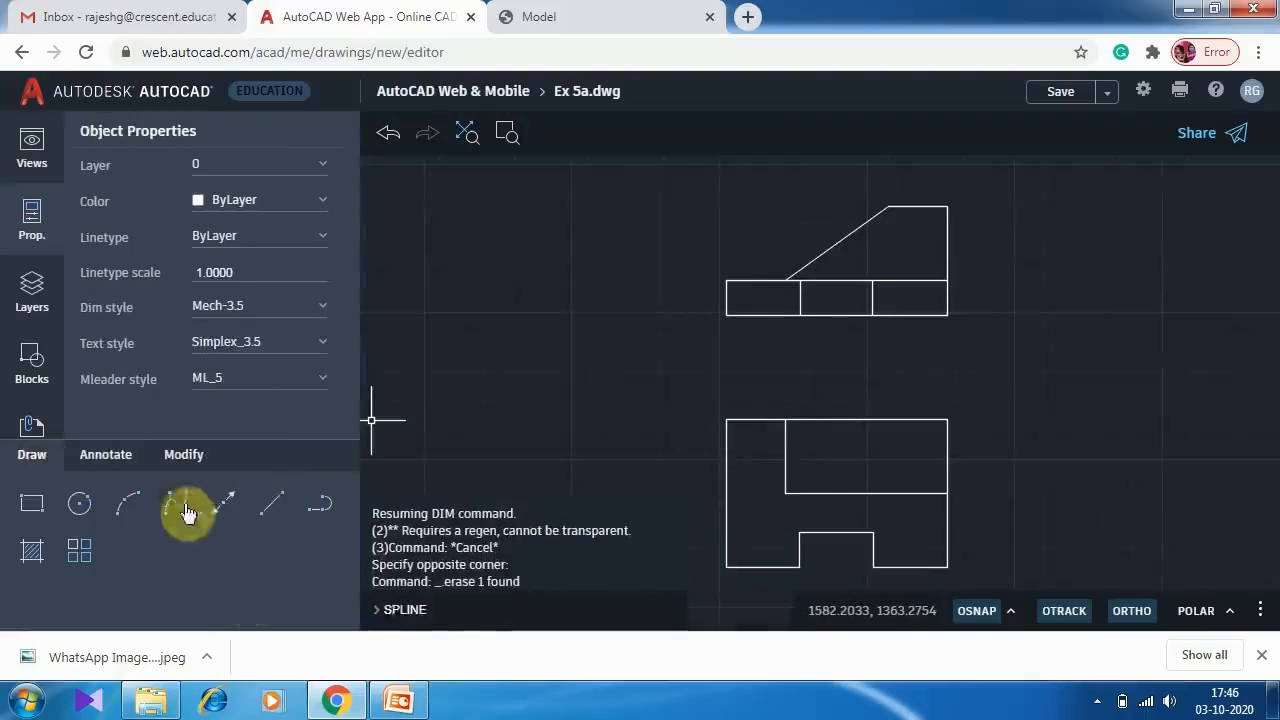
pyautogui.click(271, 504)
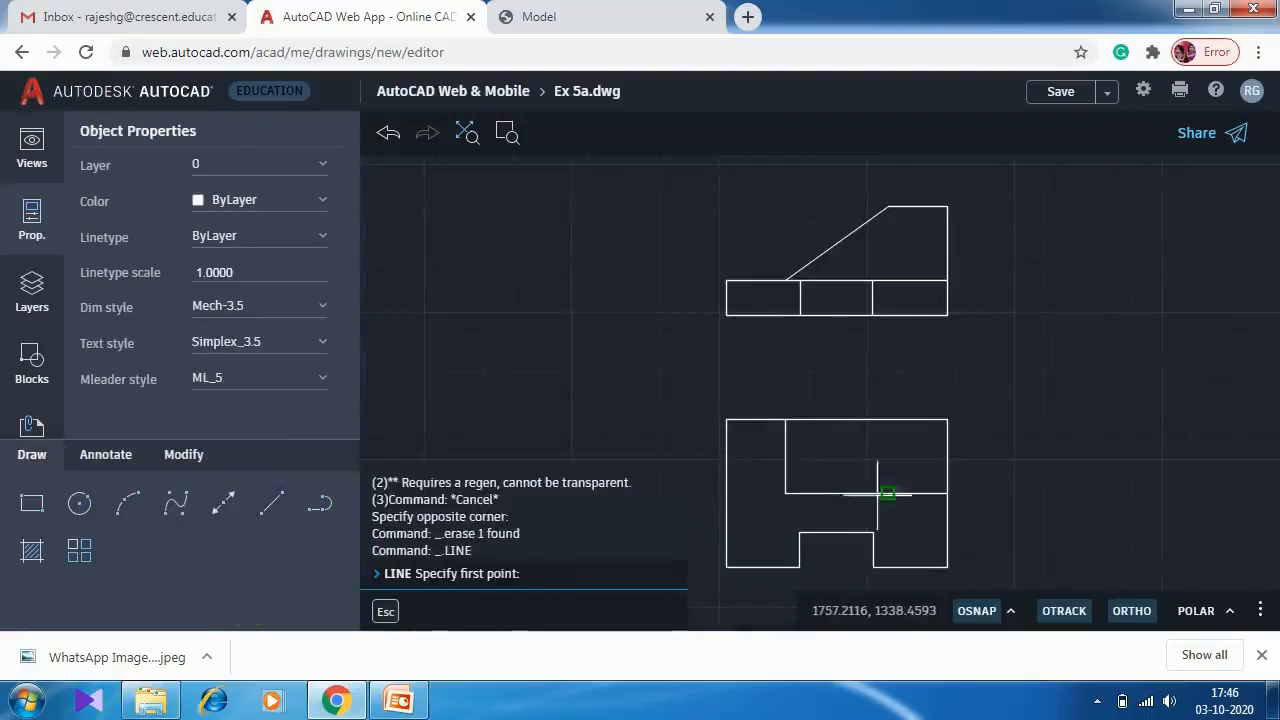
pyautogui.click(888, 493)
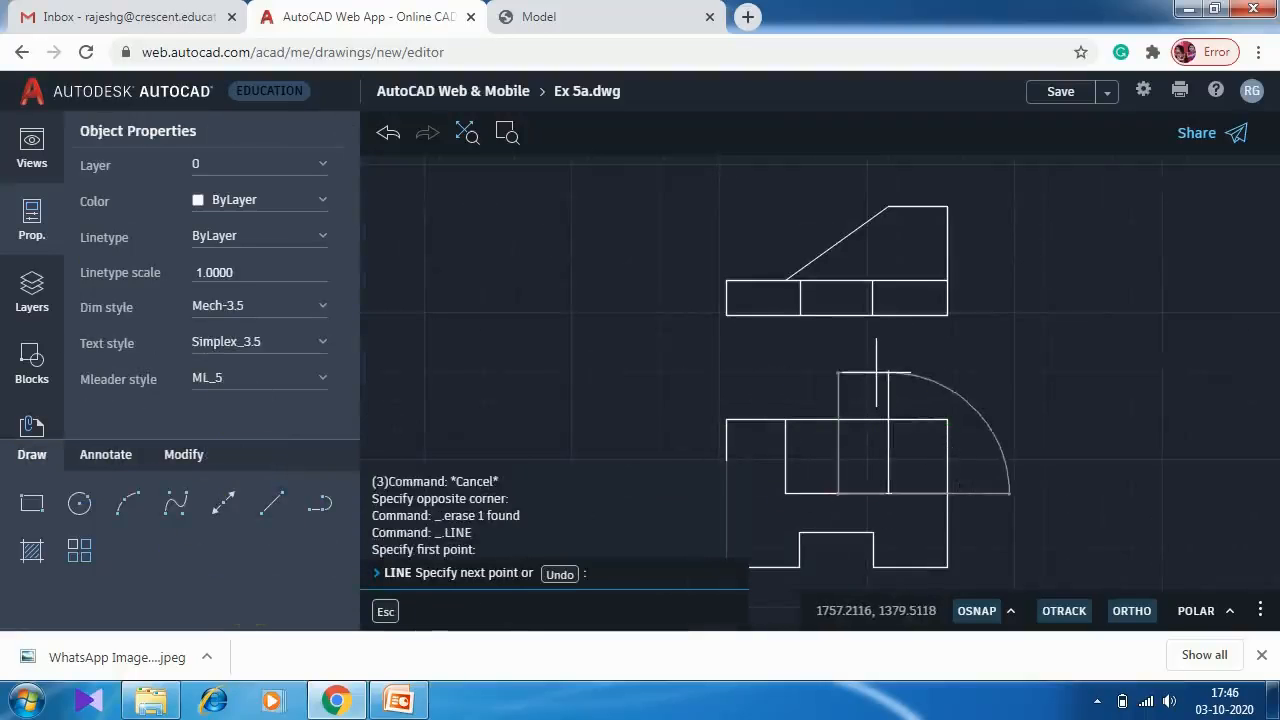
pyautogui.write('25')
pyautogui.press('Return')
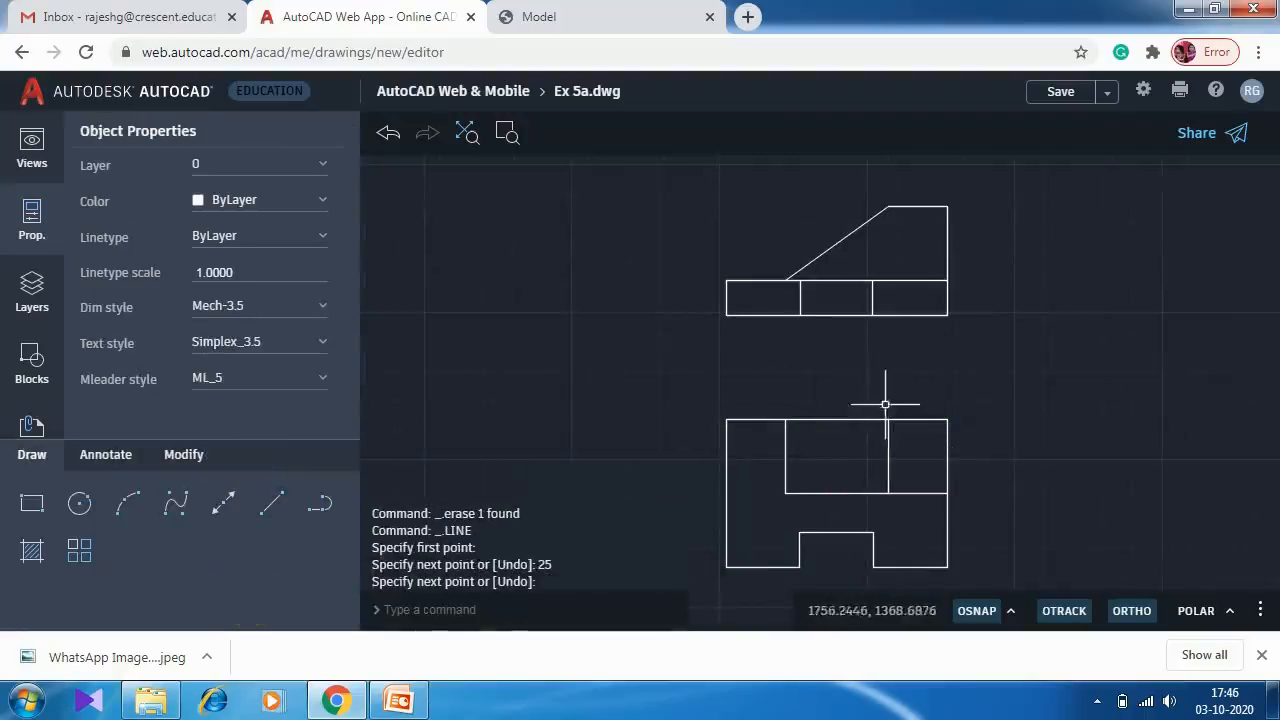
pyautogui.moveTo(803, 394)
pyautogui.mouseDown(button='middle')
pyautogui.moveTo(746, 357)
pyautogui.moveTo(669, 340)
pyautogui.moveTo(689, 349)
pyautogui.mouseUp(button='middle')
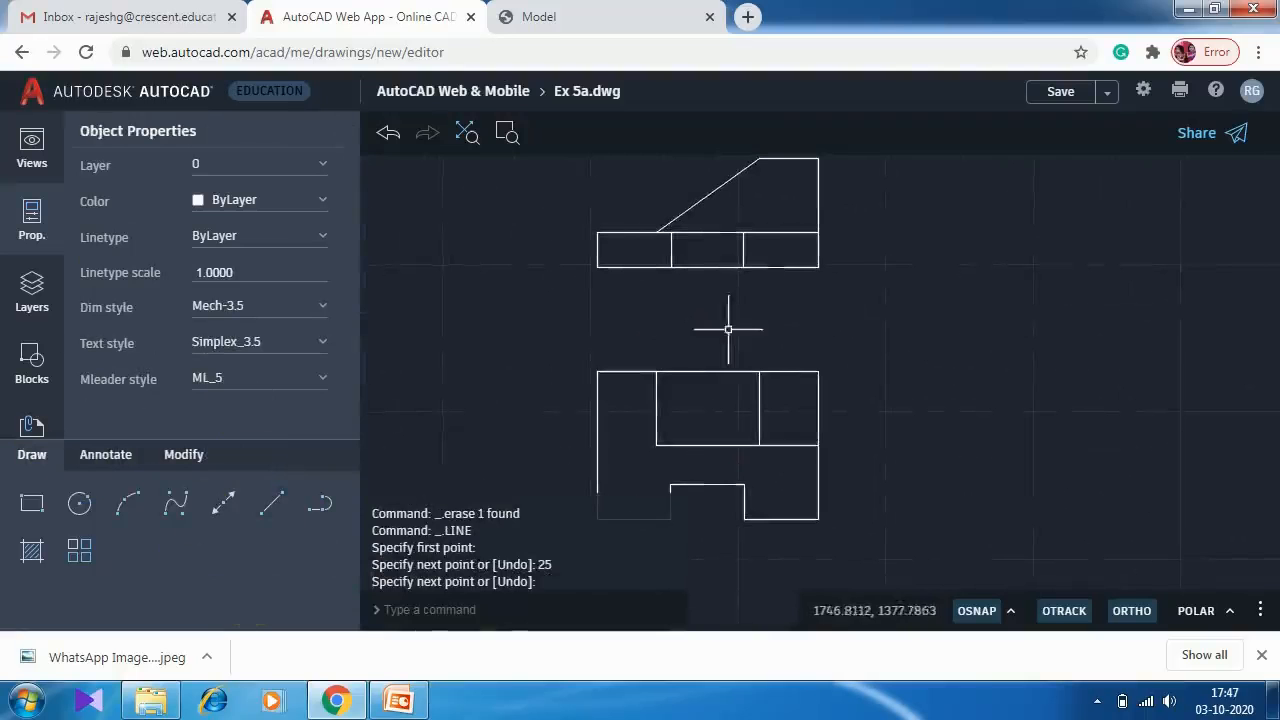
pyautogui.moveTo(832, 311)
pyautogui.mouseDown(button='middle')
pyautogui.moveTo(709, 326)
pyautogui.moveTo(701, 345)
pyautogui.mouseUp(button='middle')
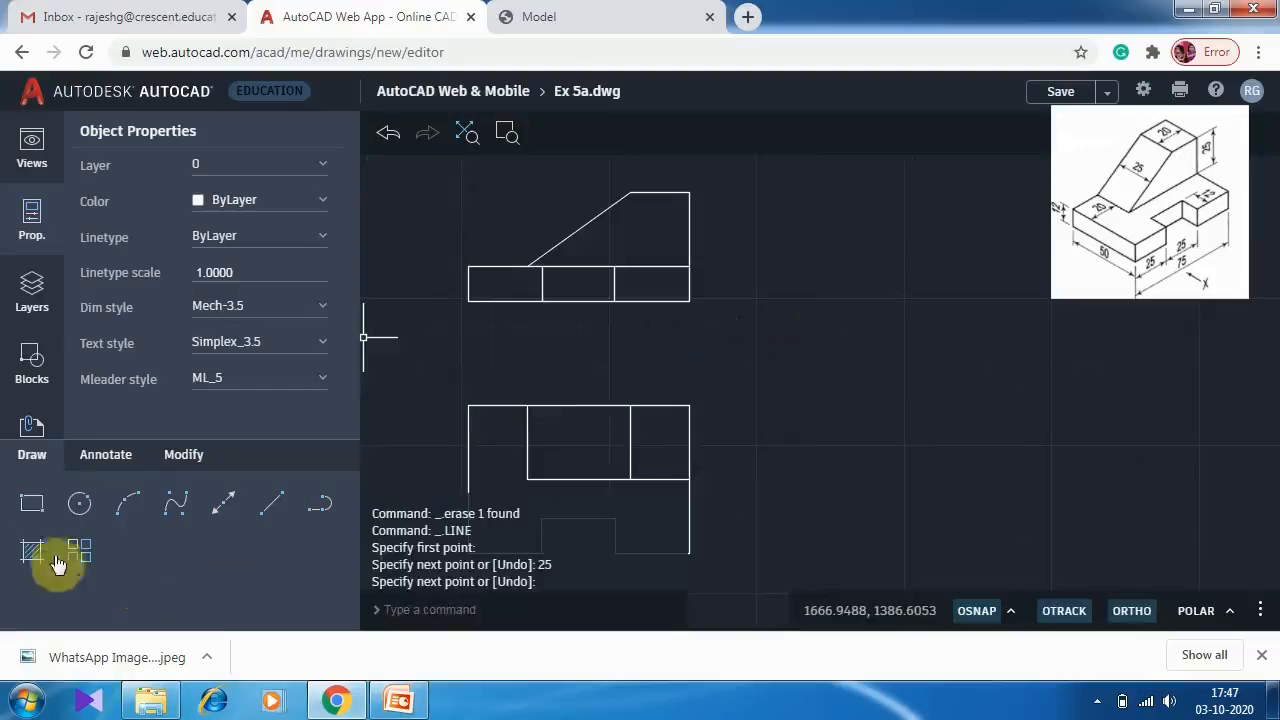
pyautogui.click(32, 503)
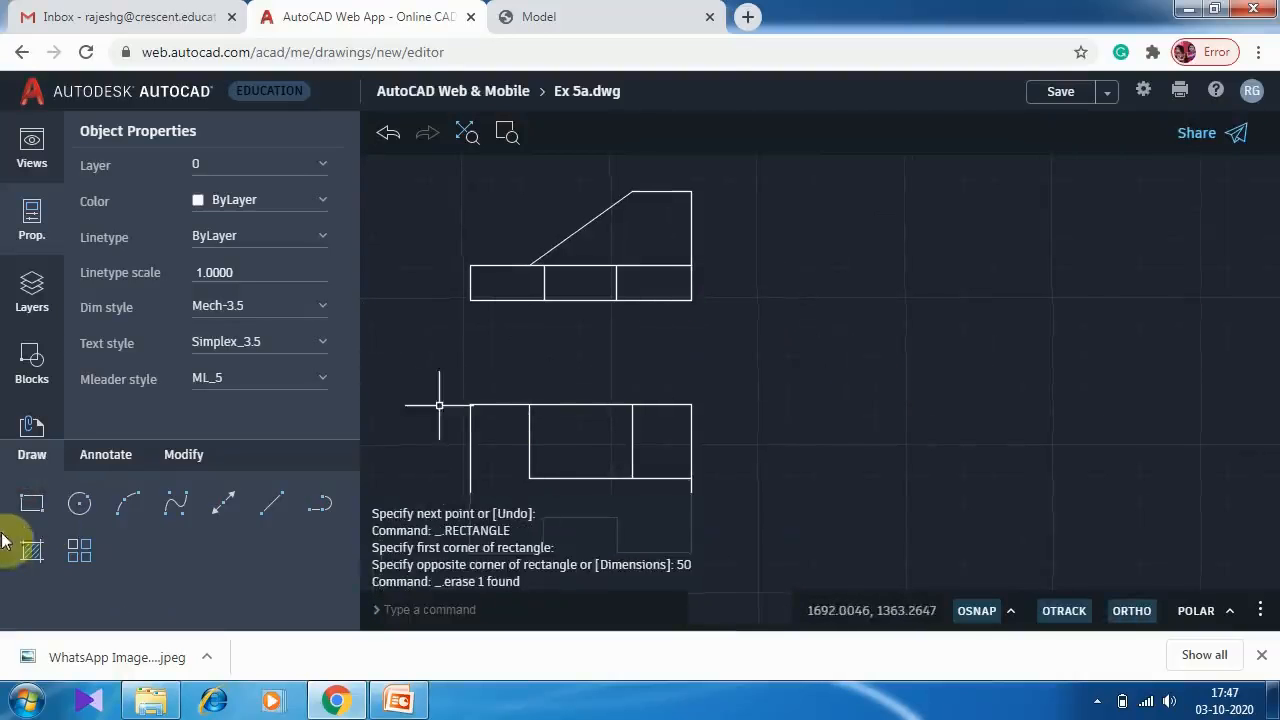
pyautogui.click(32, 503)
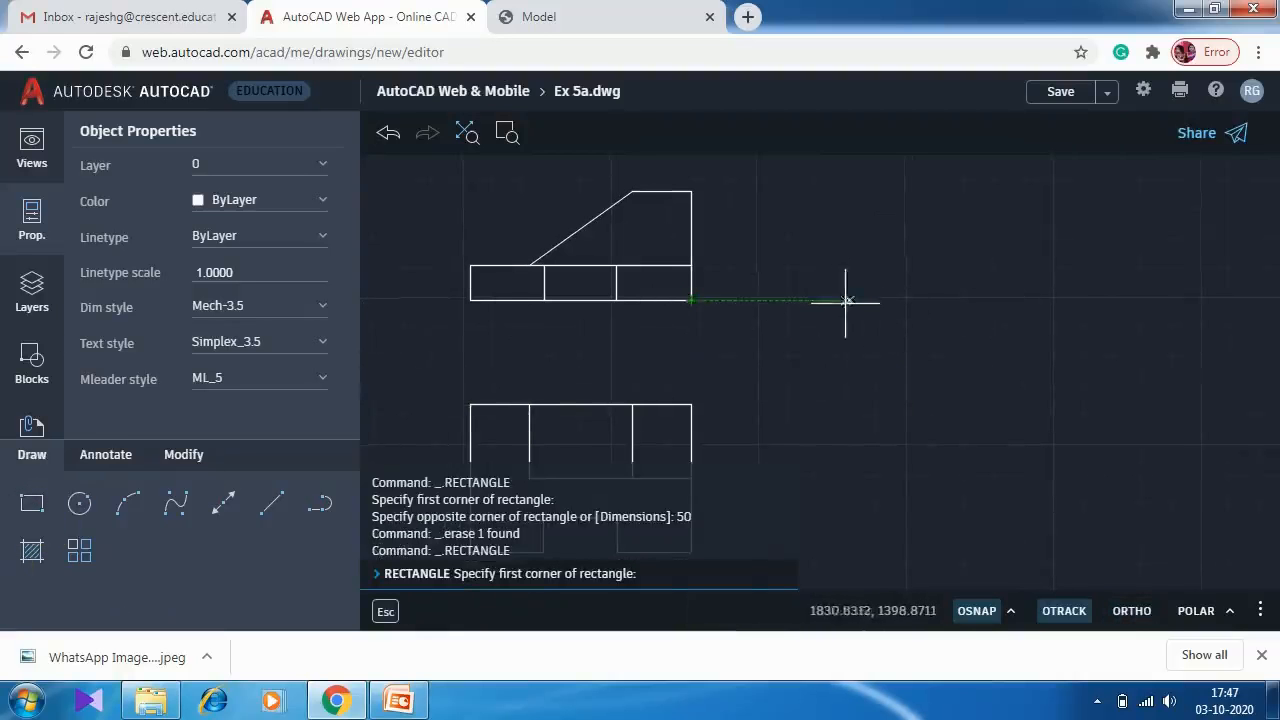
pyautogui.click(826, 300)
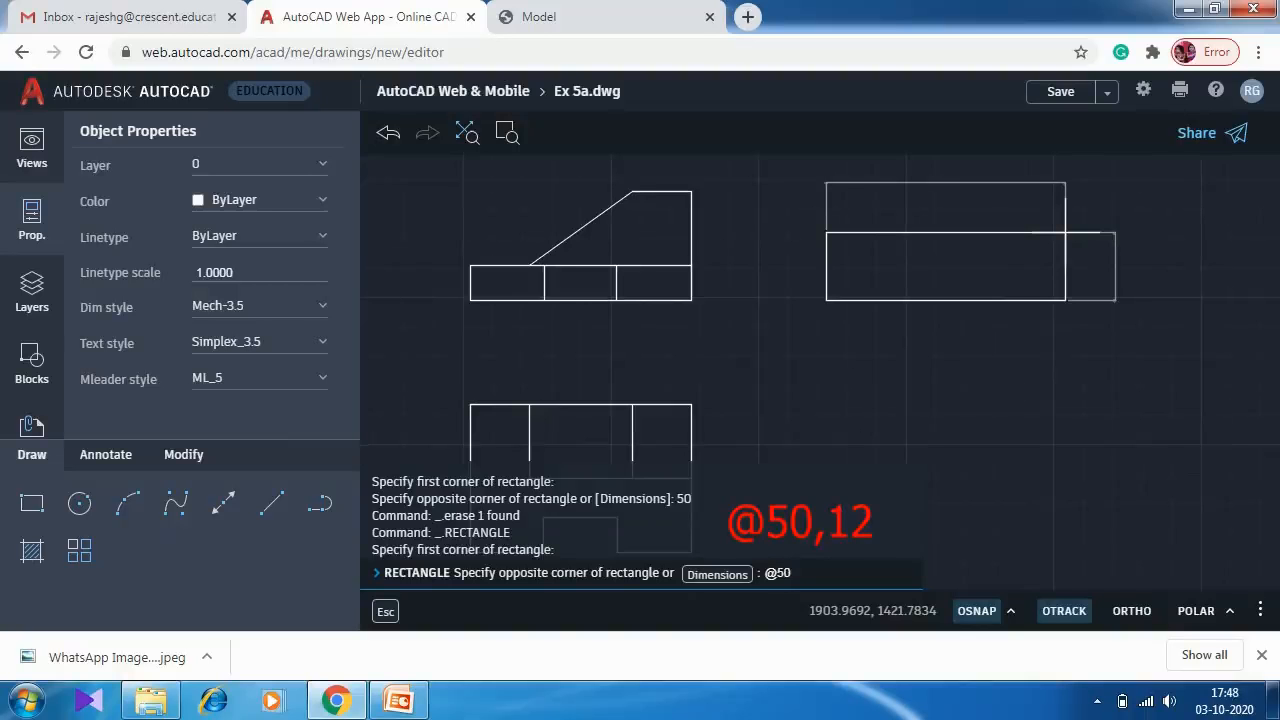
pyautogui.press('Return')
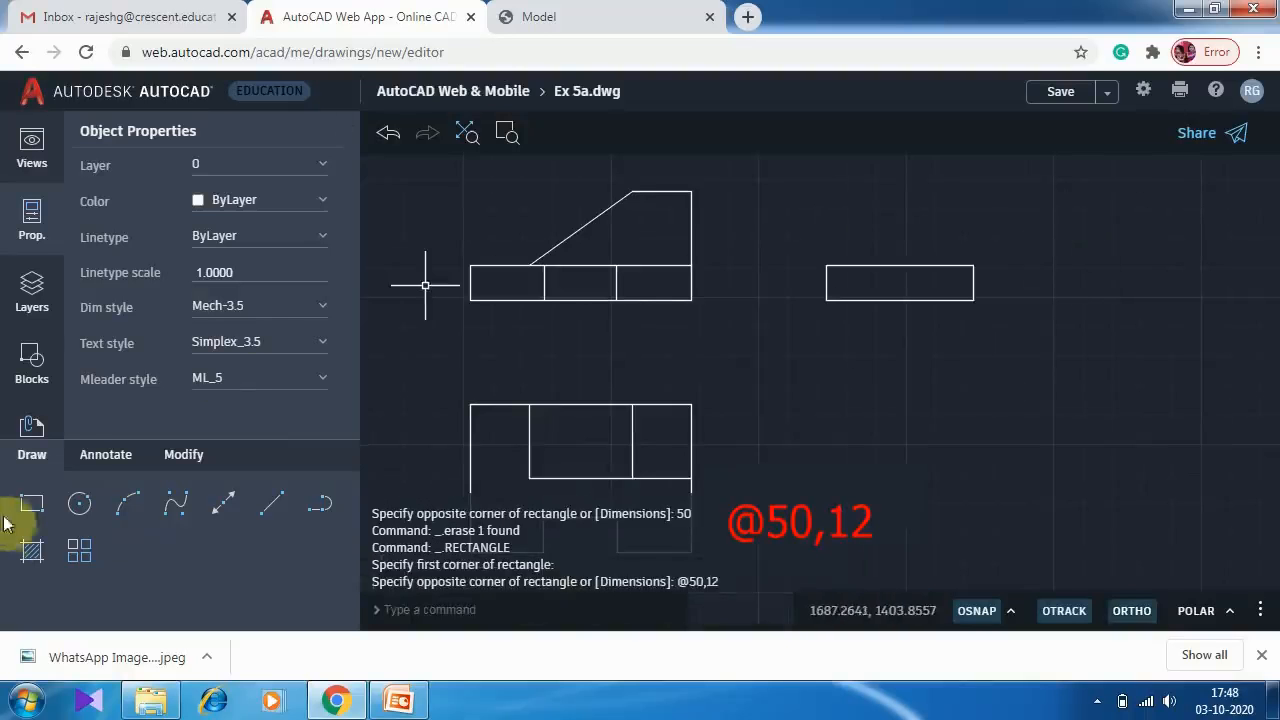
pyautogui.click(32, 505)
pyautogui.click(276, 504)
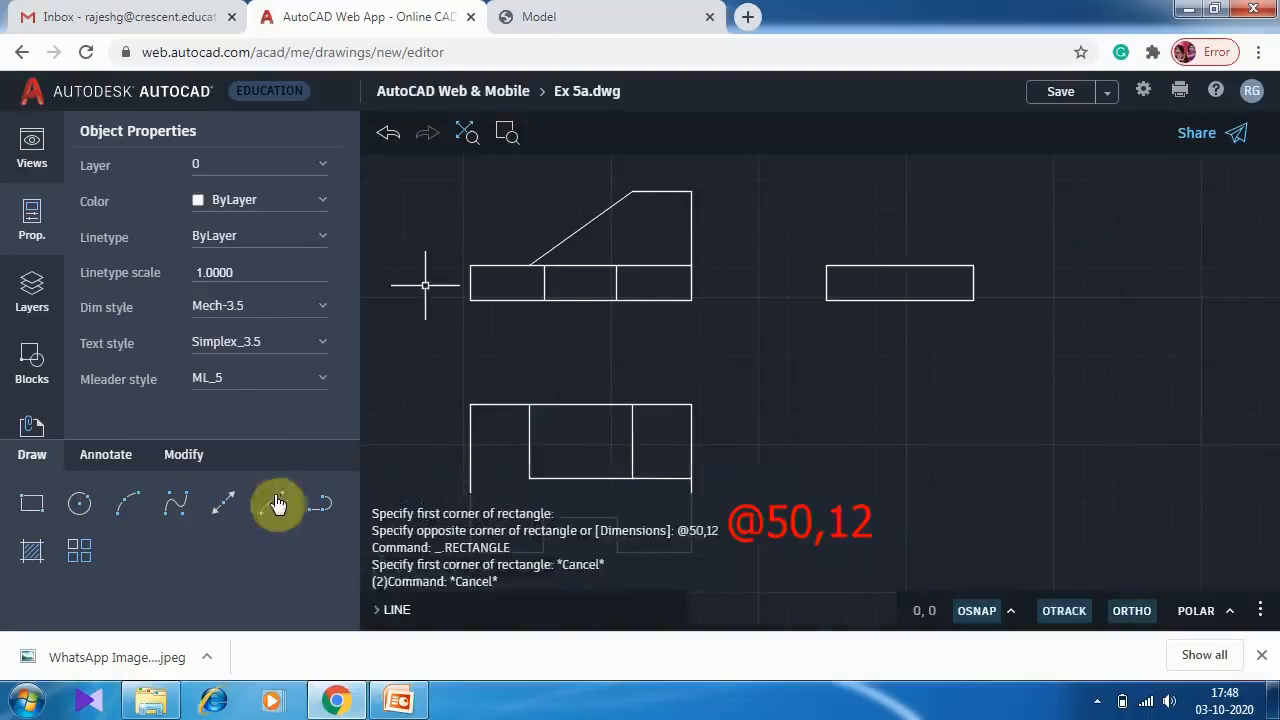
pyautogui.press('Escape')
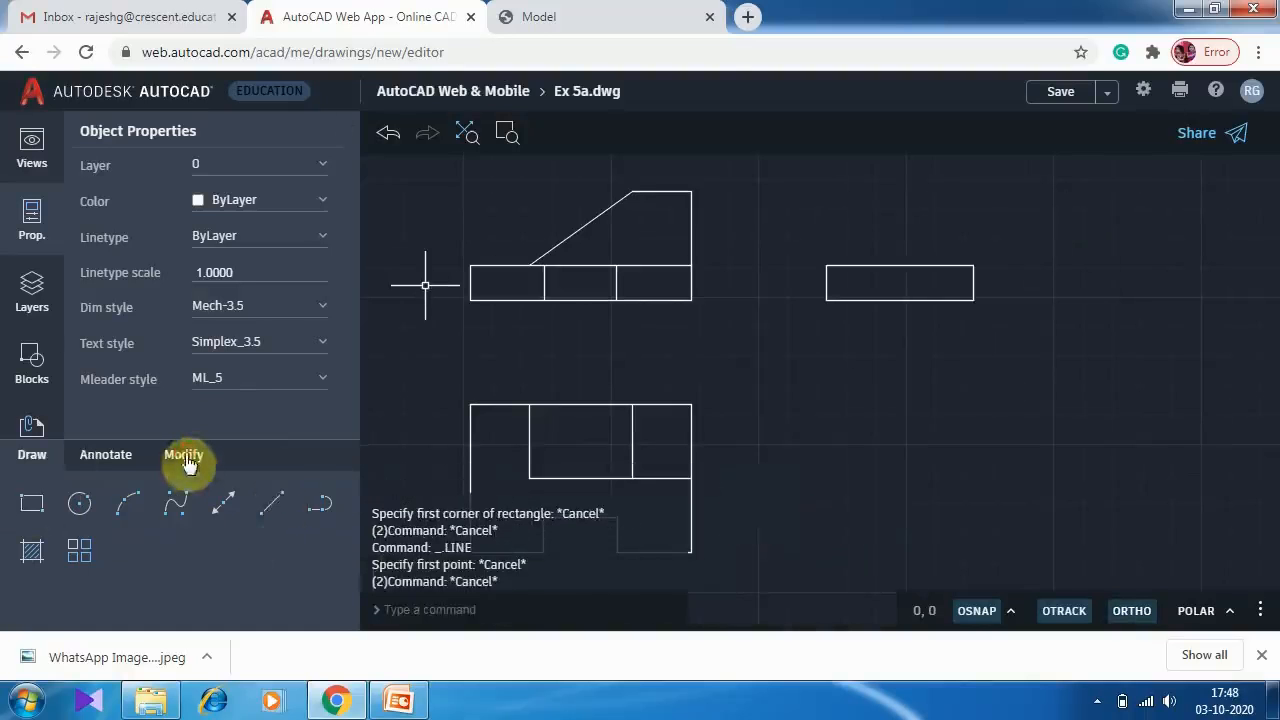
# Explode the side view's 50 by 12 base rectangle into separate lines.
pyautogui.click(184, 455)
pyautogui.click(320, 552)
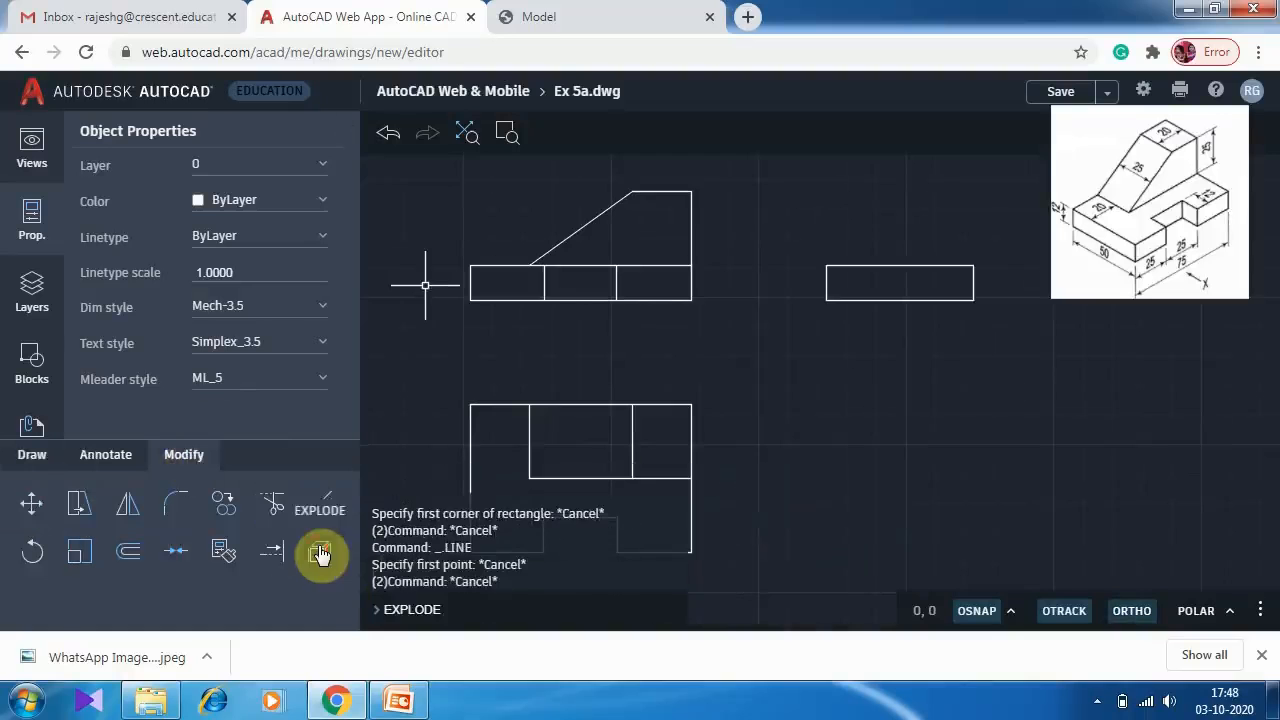
pyautogui.click(865, 299)
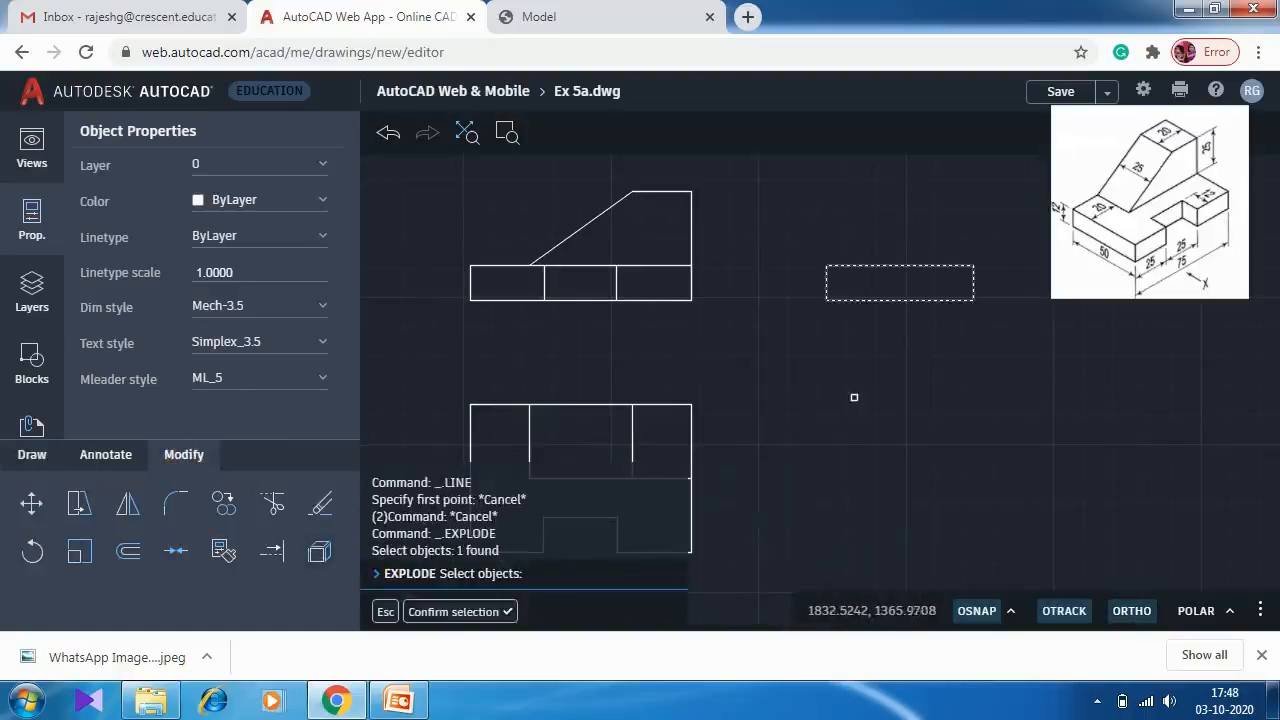
pyautogui.press('Return')
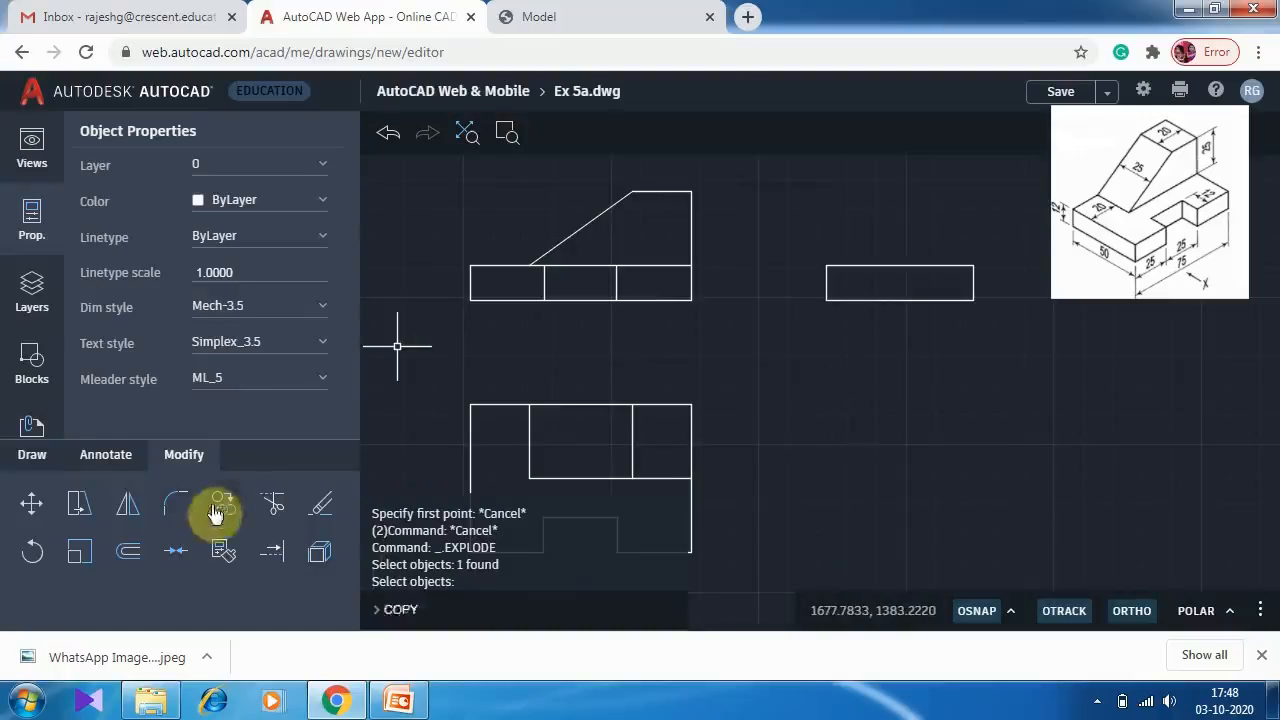
# Draw the side view's upright block from the base's upper-left corner with segments 25 up, 25 right and 25 down.
pyautogui.click(45, 460)
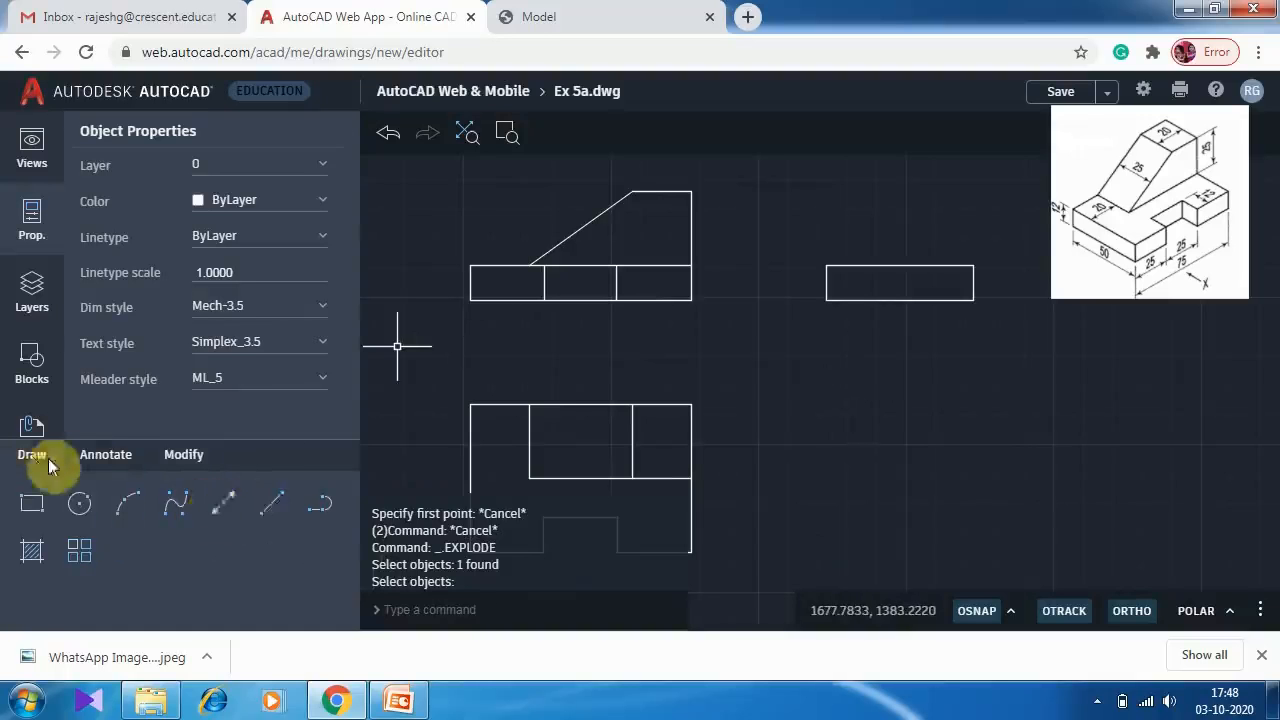
pyautogui.click(268, 503)
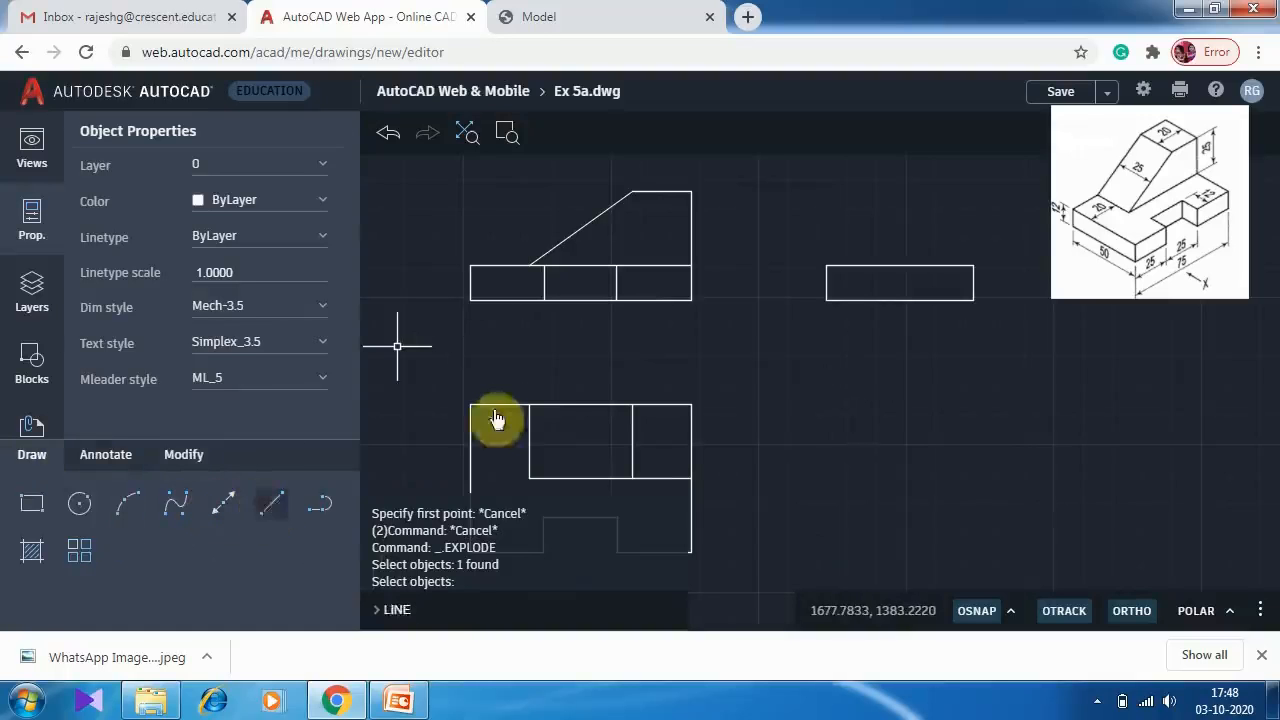
pyautogui.click(826, 265)
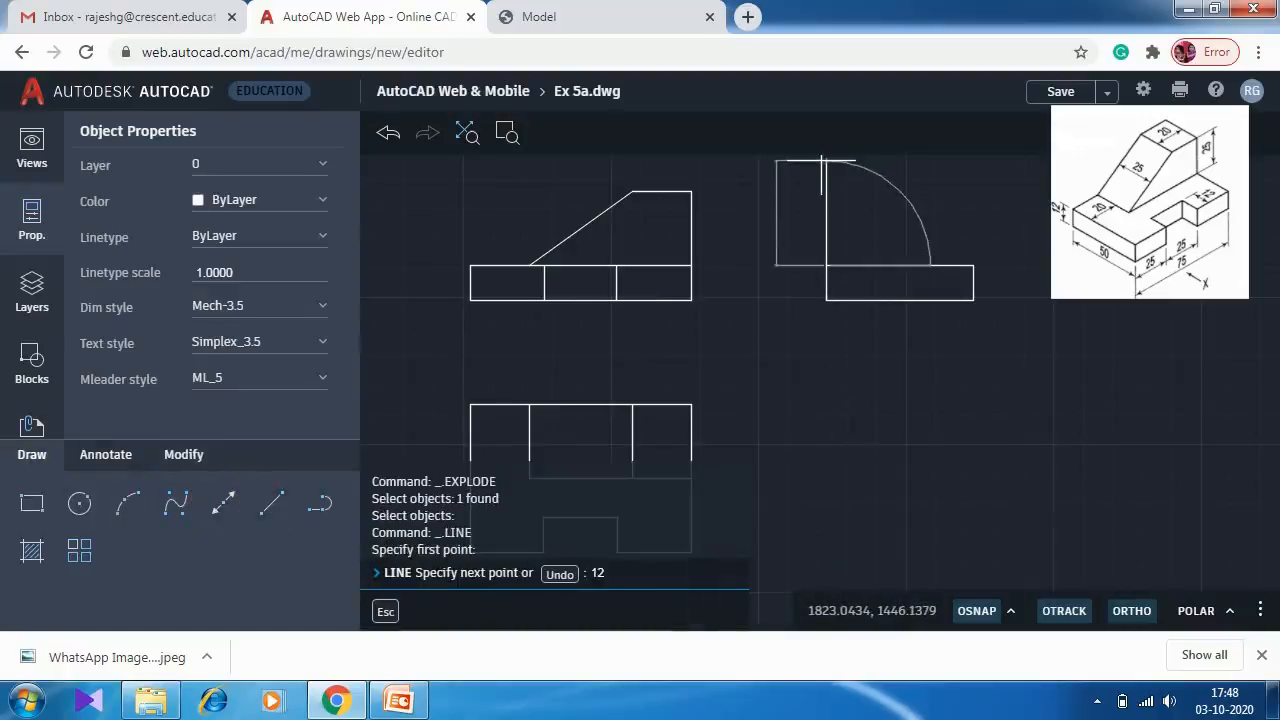
pyautogui.write('25')
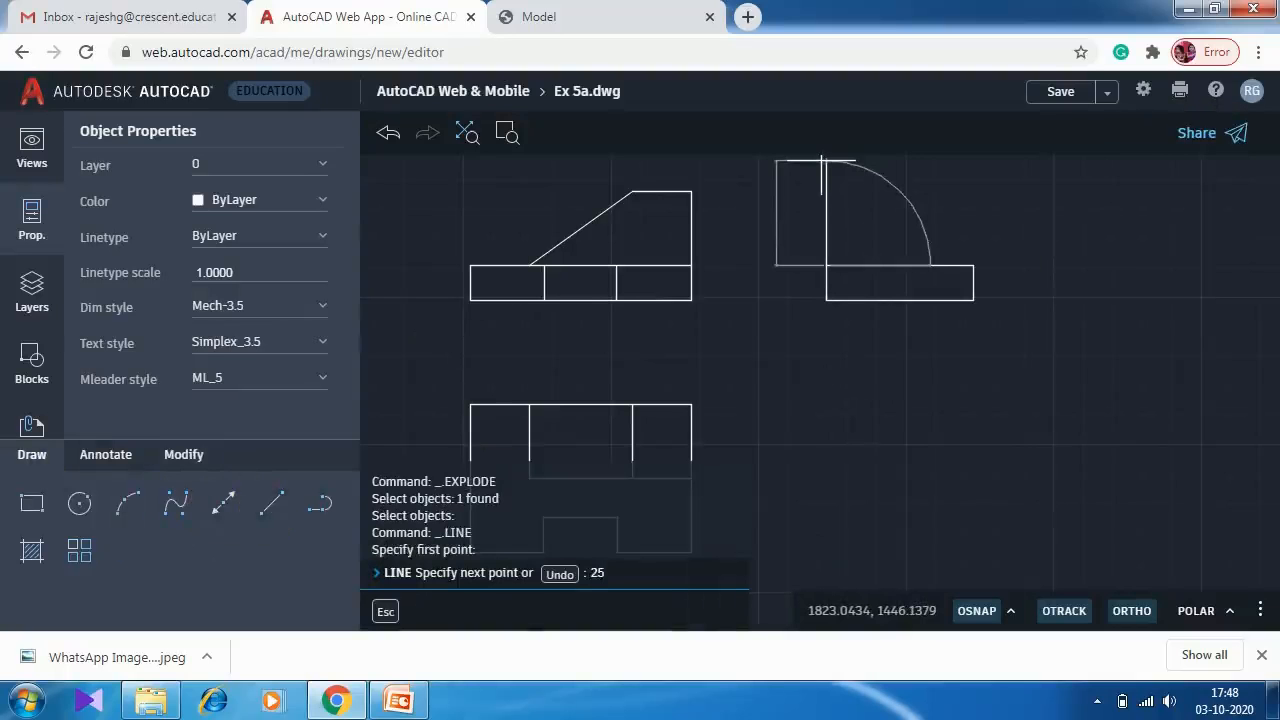
pyautogui.press('Return')
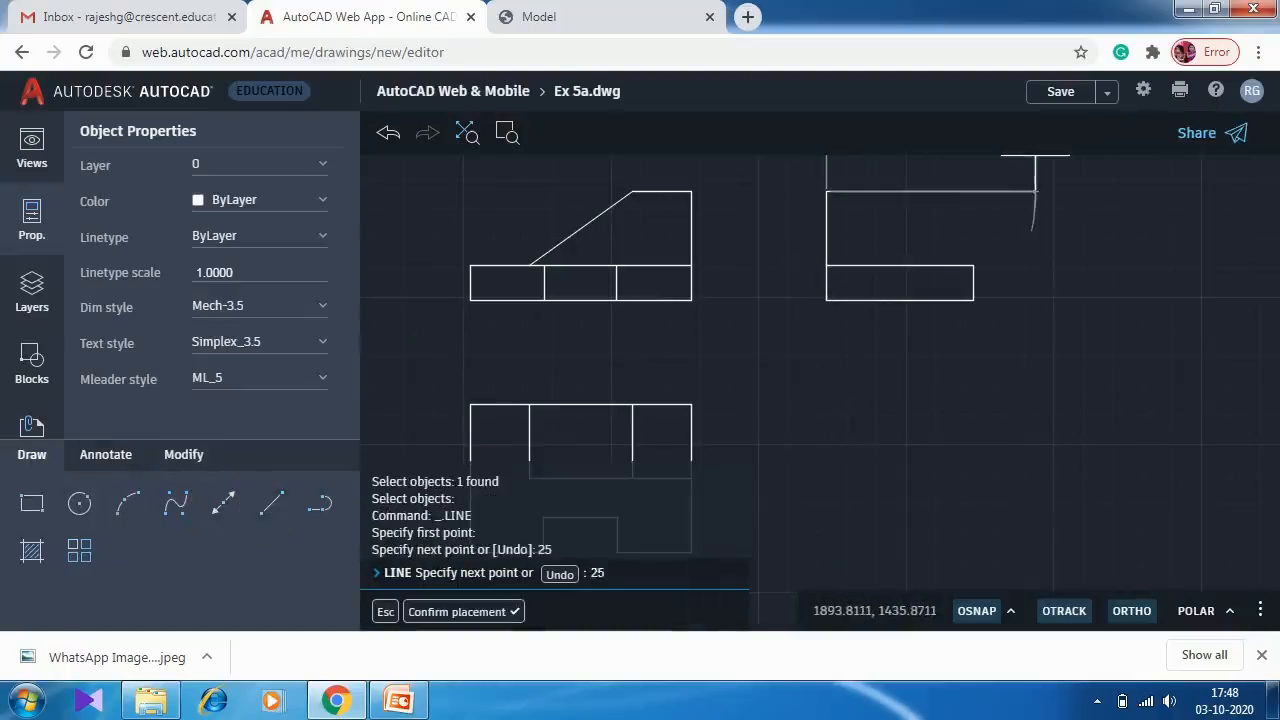
pyautogui.write('25')
pyautogui.press('Return')
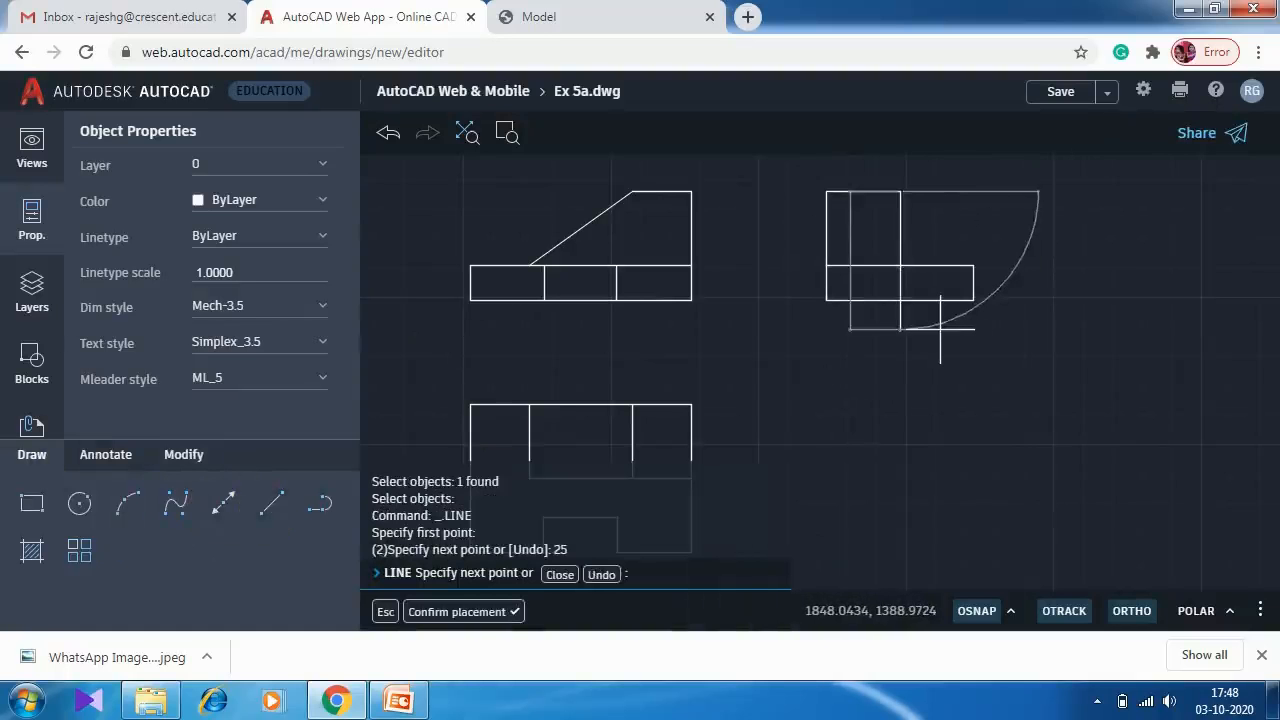
pyautogui.press('Return')
pyautogui.press('Return')
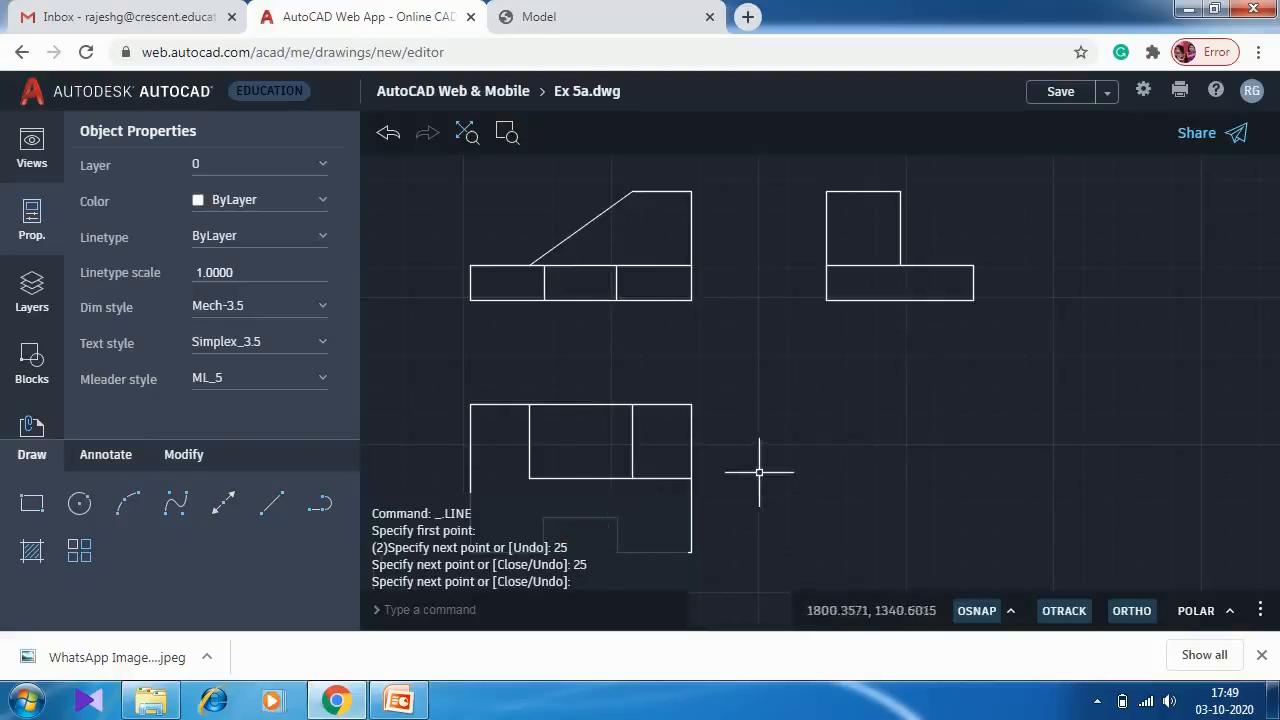
# Offset the right edge of the side view's base 12 inward to add the slot's vertical line.
pyautogui.scroll(-1, 760, 468)
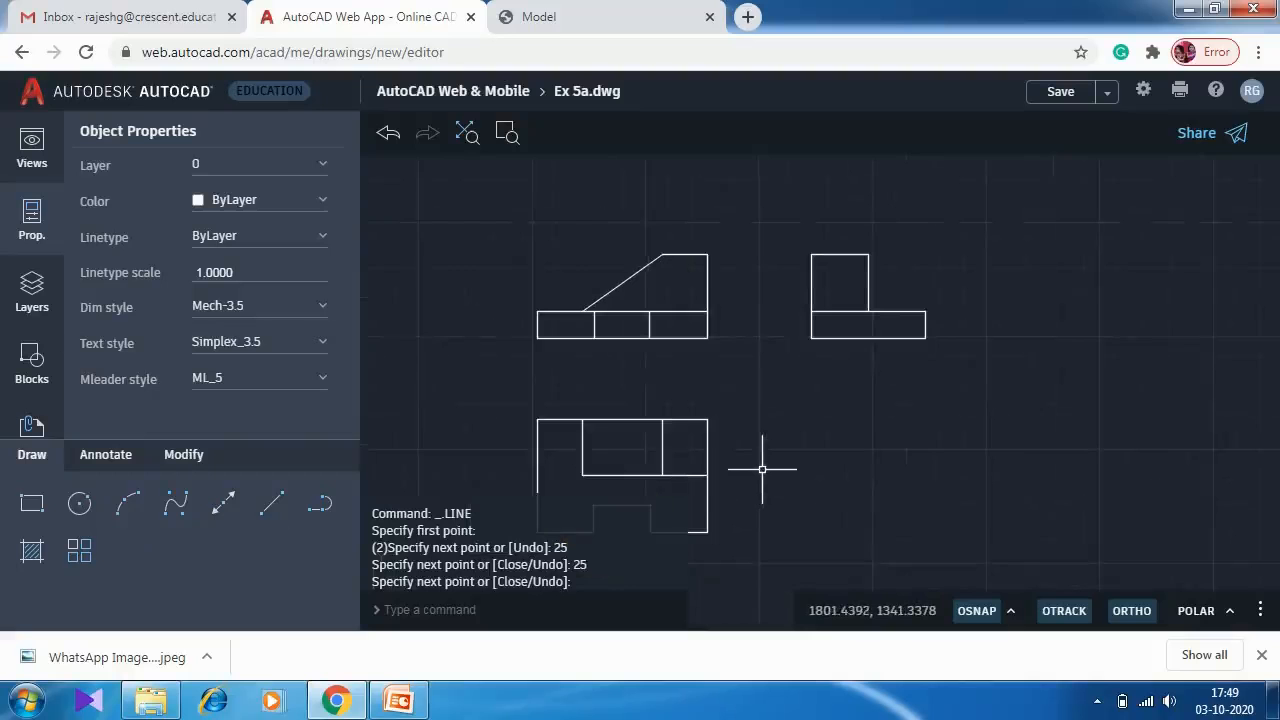
pyautogui.scroll(1, 762, 468)
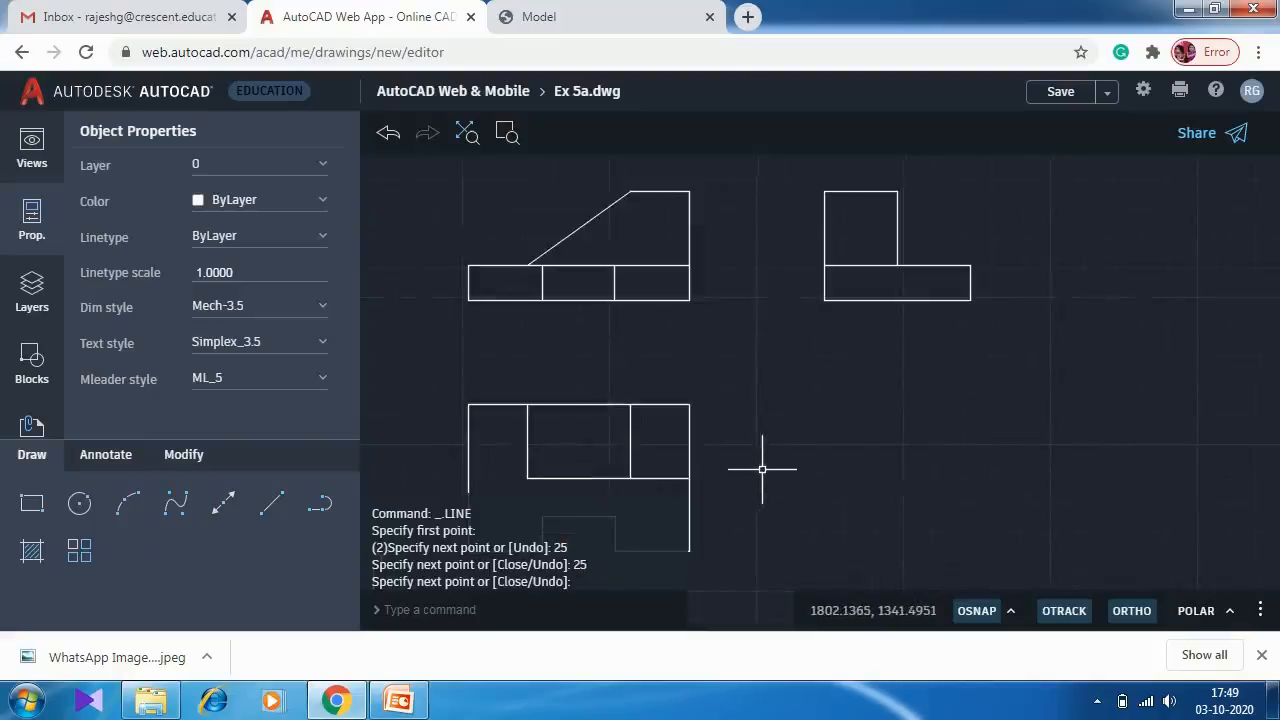
pyautogui.click(179, 457)
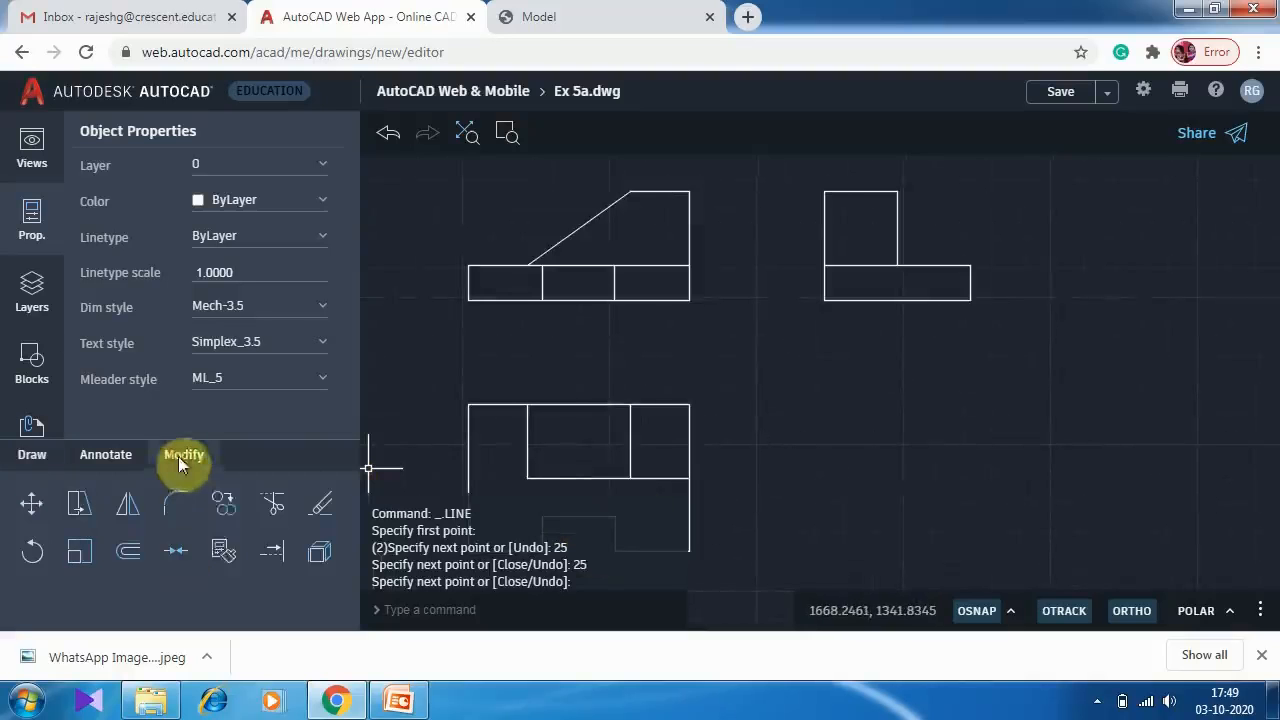
pyautogui.click(126, 552)
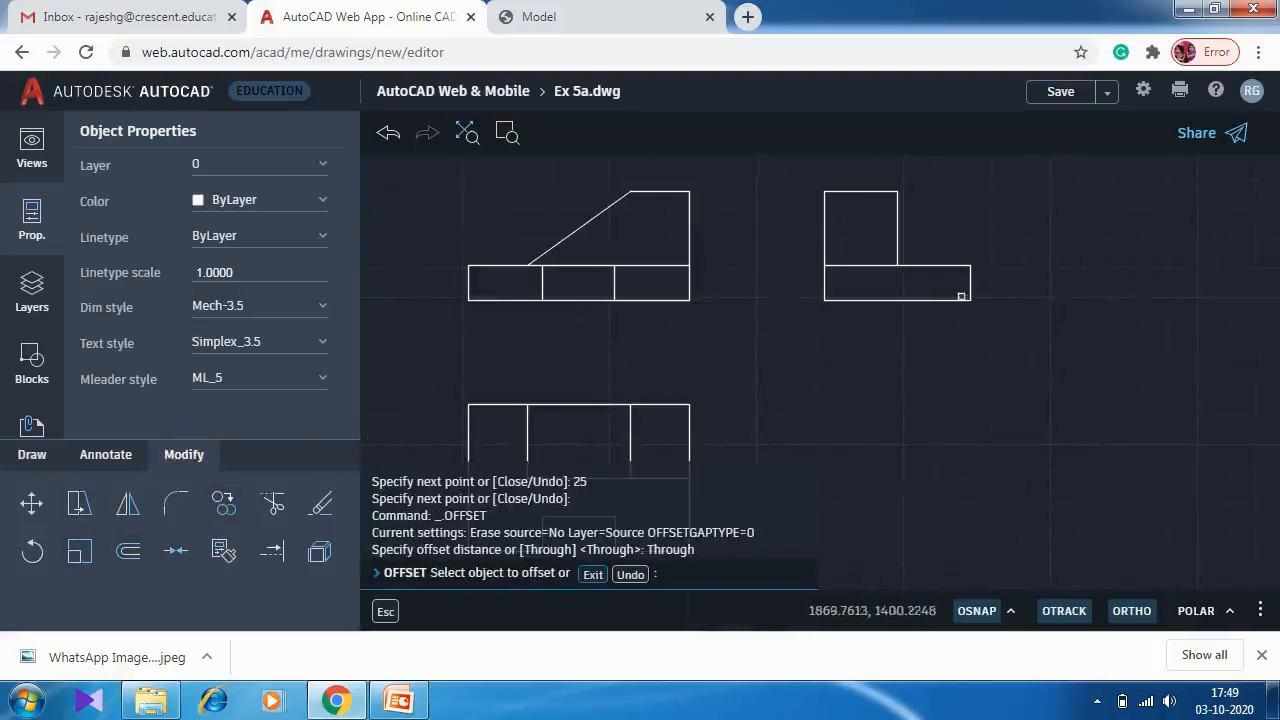
pyautogui.click(971, 274)
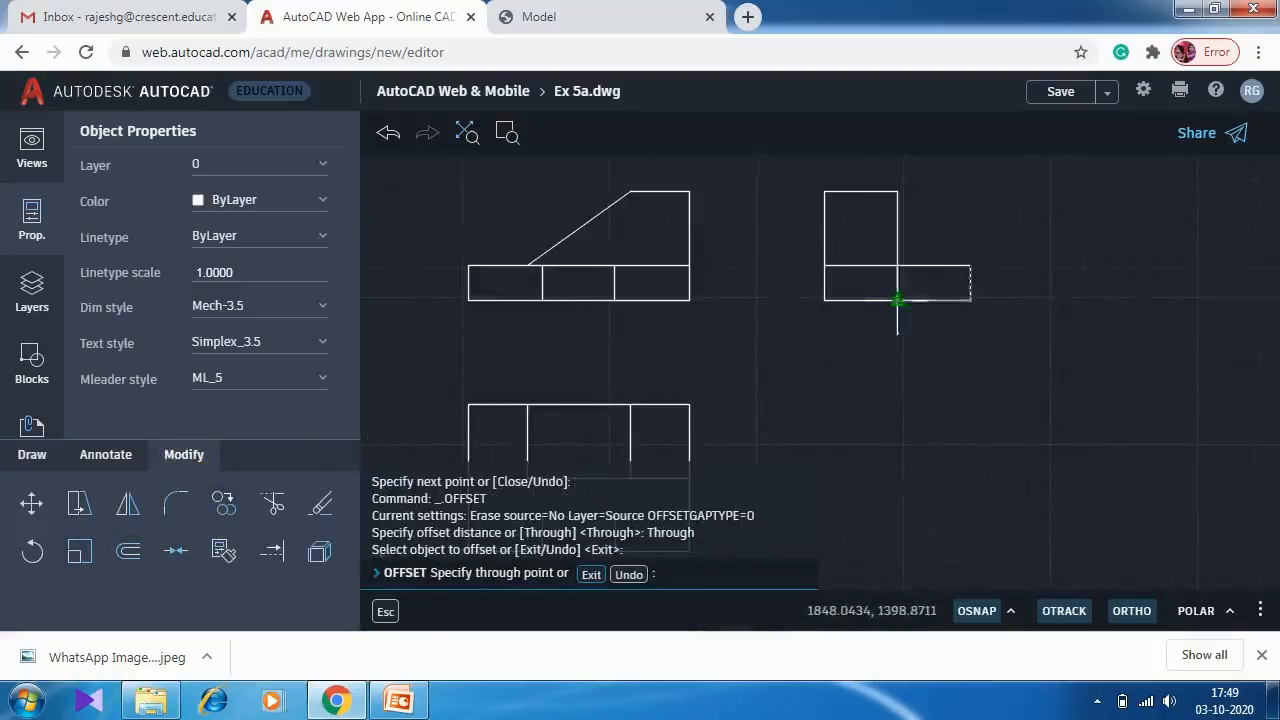
pyautogui.write('12')
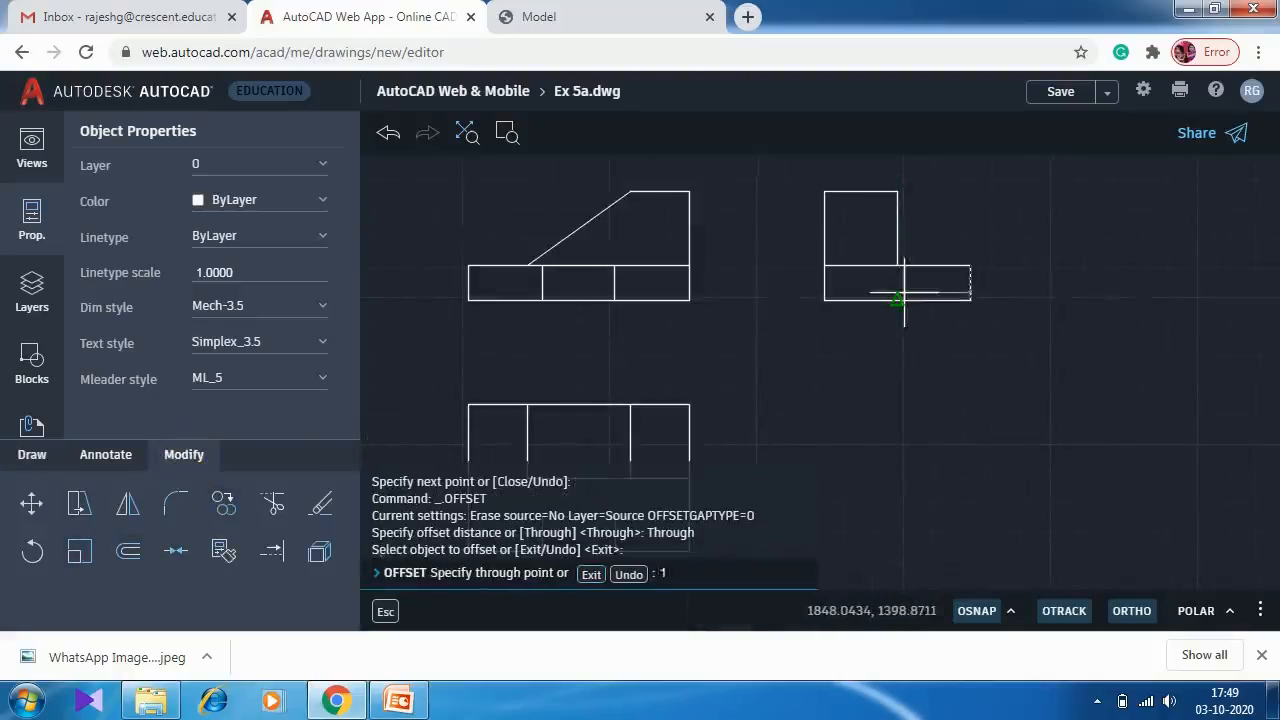
pyautogui.press('Return')
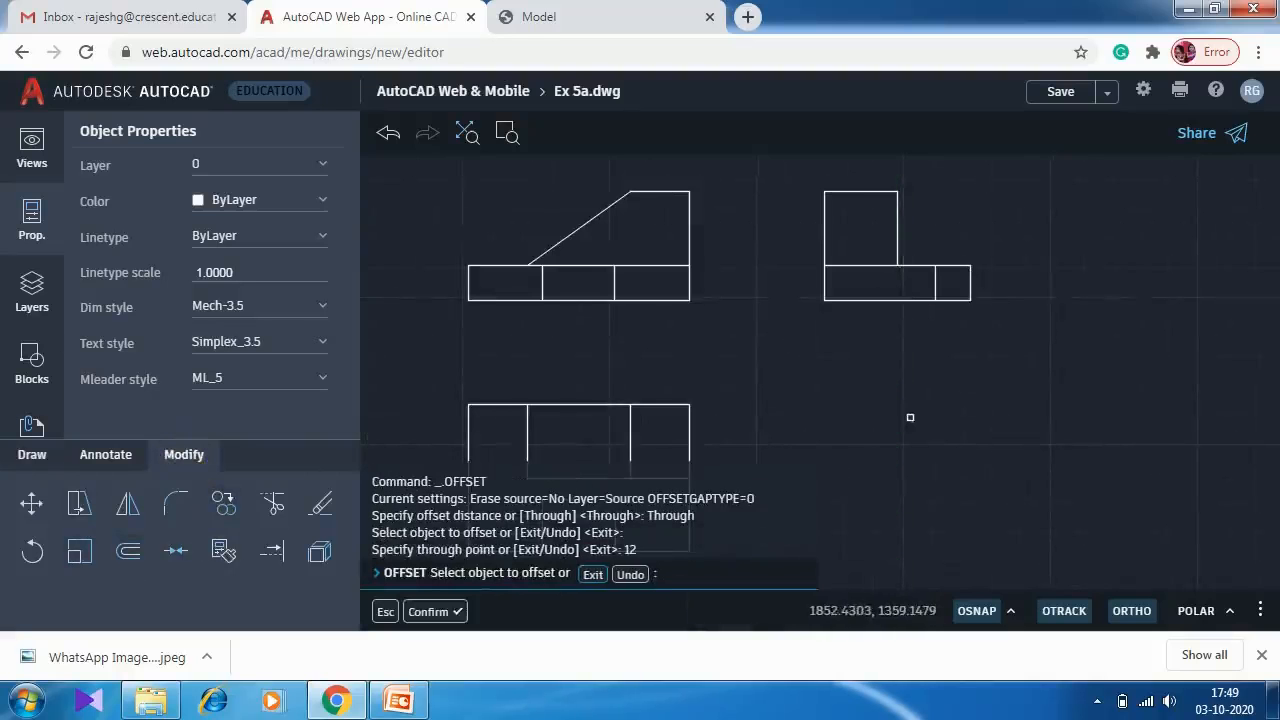
pyautogui.press('Escape')
pyautogui.press('Escape')
pyautogui.press('Escape')
pyautogui.press('Escape')
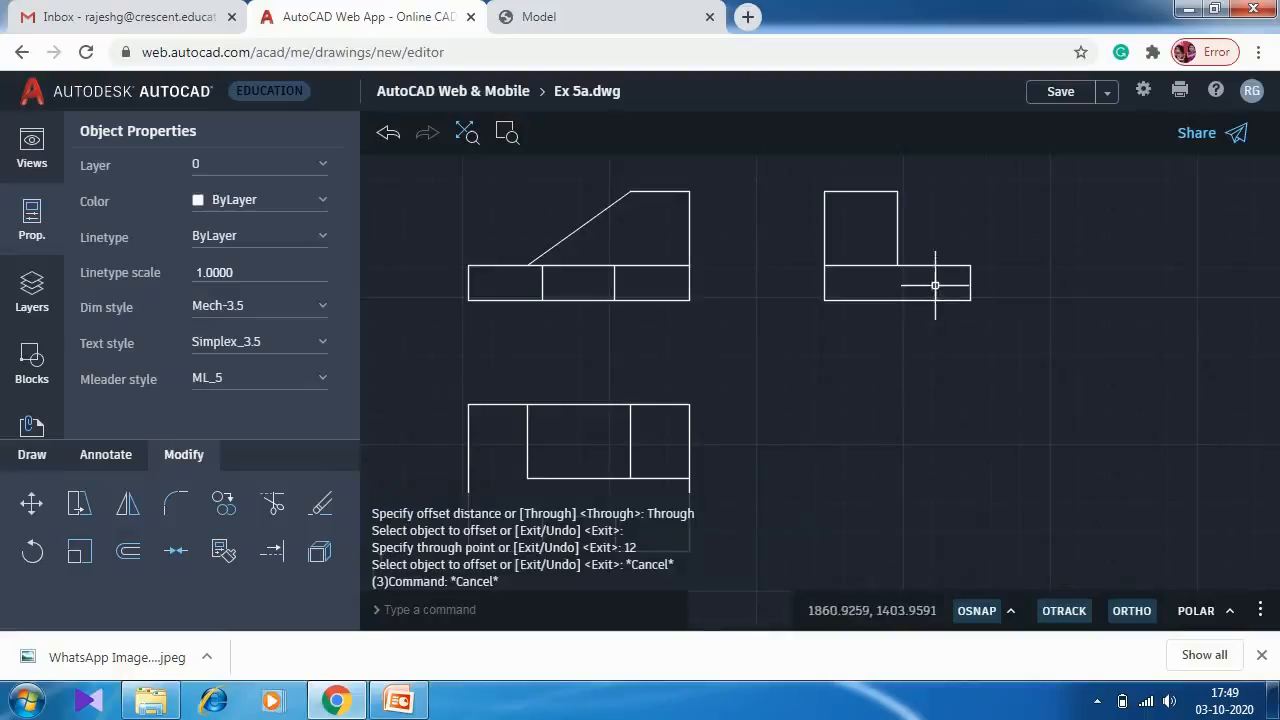
# Change the linetype of the side view's new vertical slot line to DASHED.
pyautogui.click(935, 285)
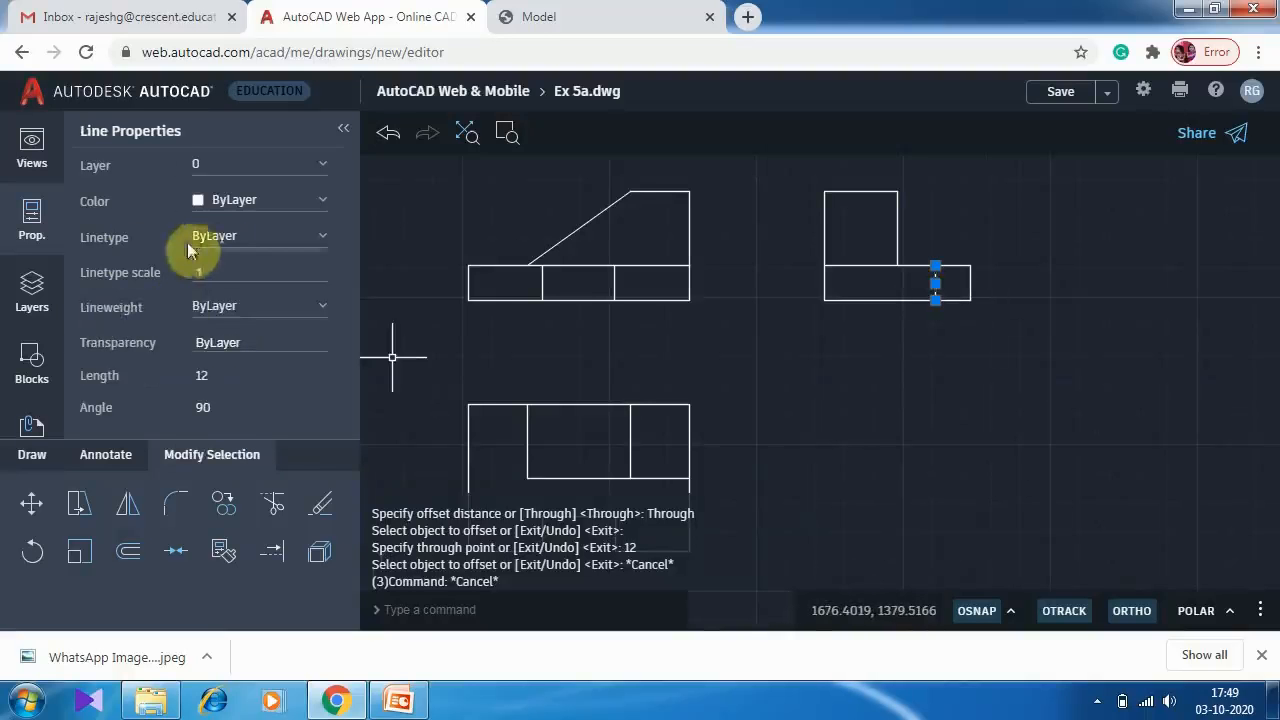
pyautogui.click(272, 240)
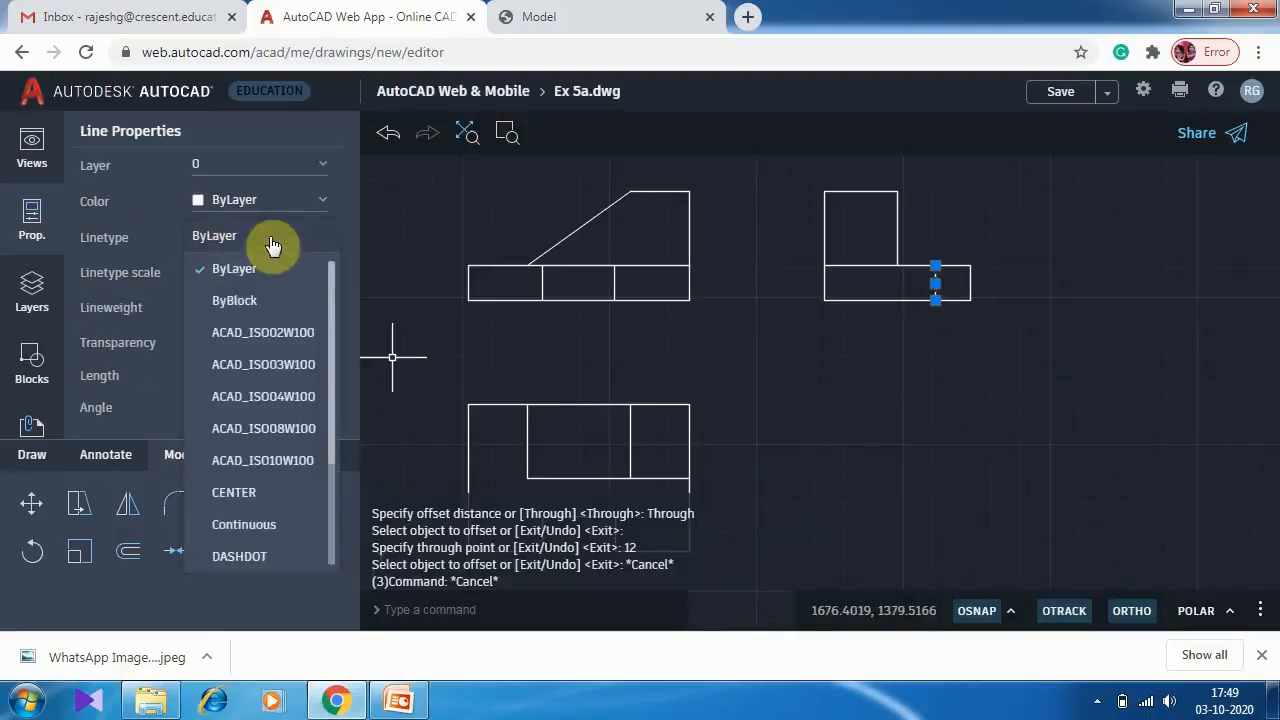
pyautogui.scroll(-5, 333, 415)
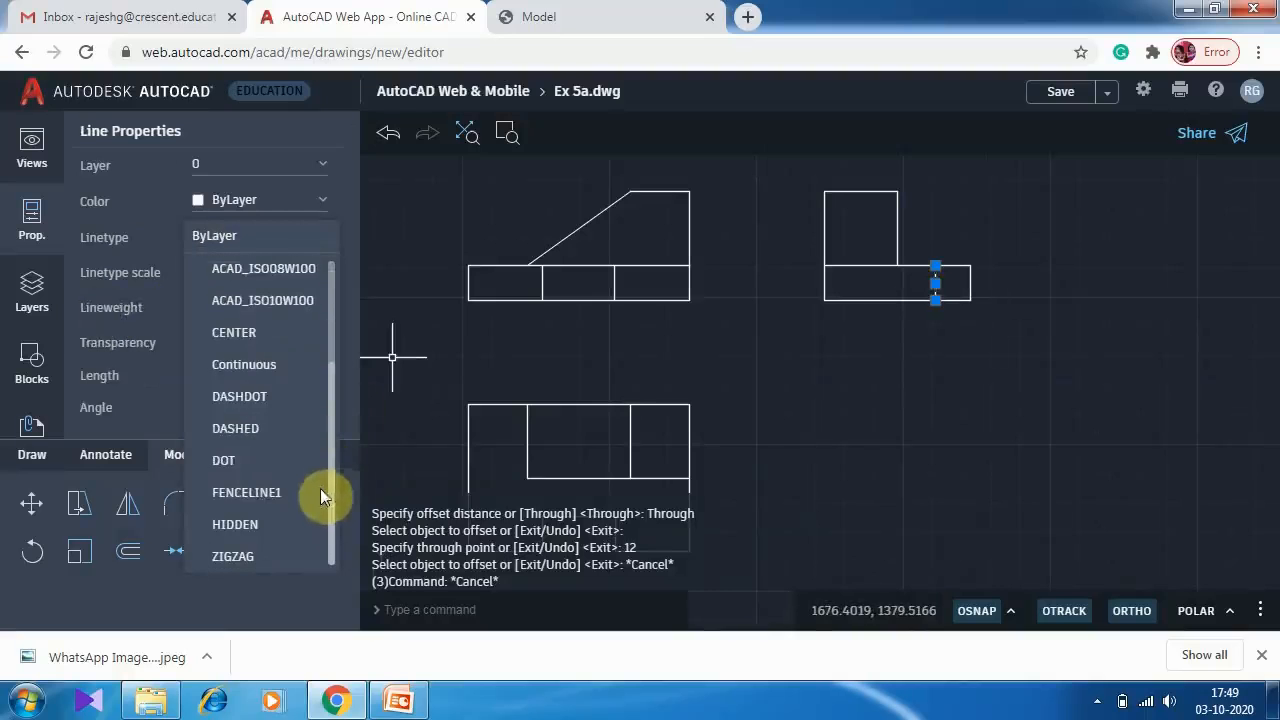
pyautogui.click(240, 430)
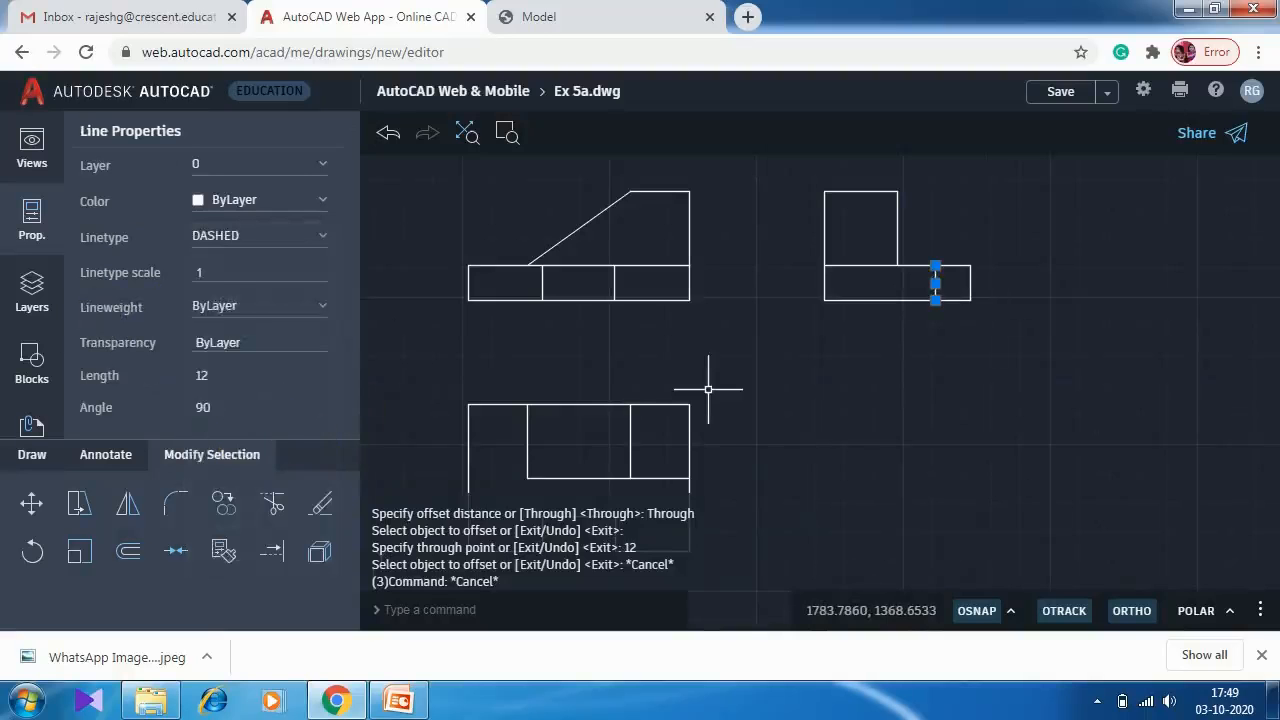
pyautogui.press('Escape')
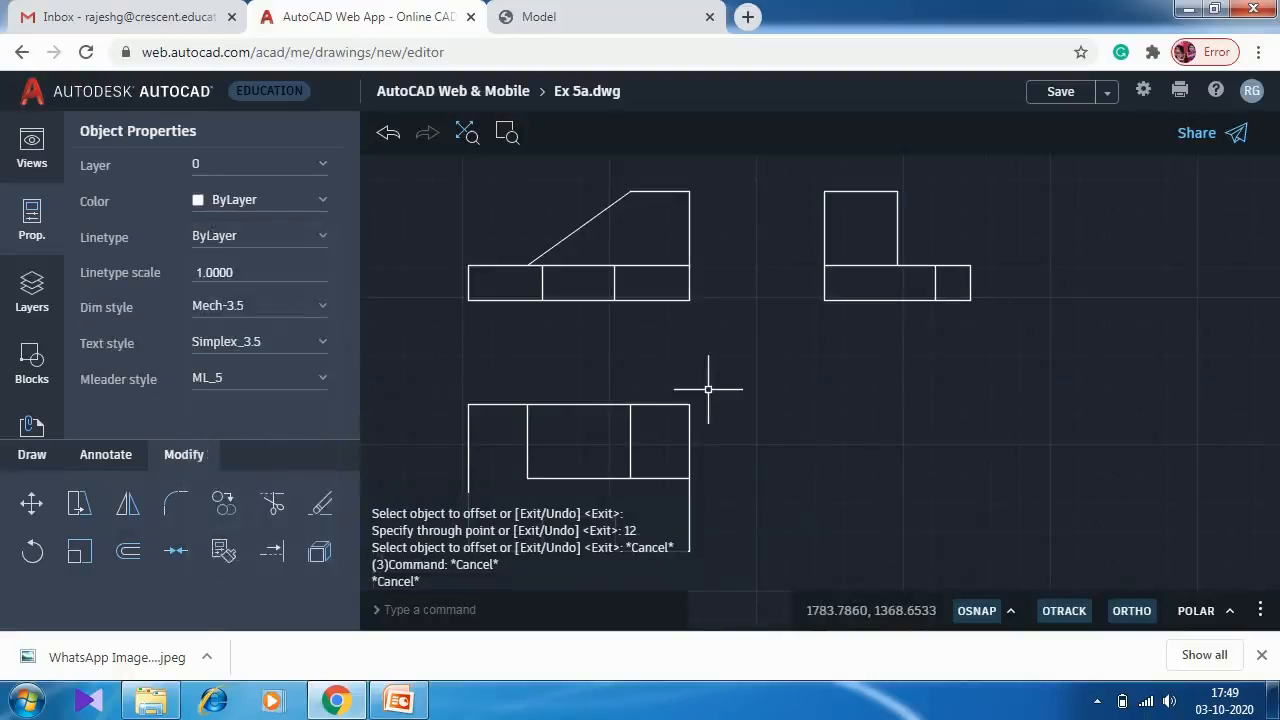
# Set the linetype scale of the side view's dashed slot line to 5.
pyautogui.click(937, 284)
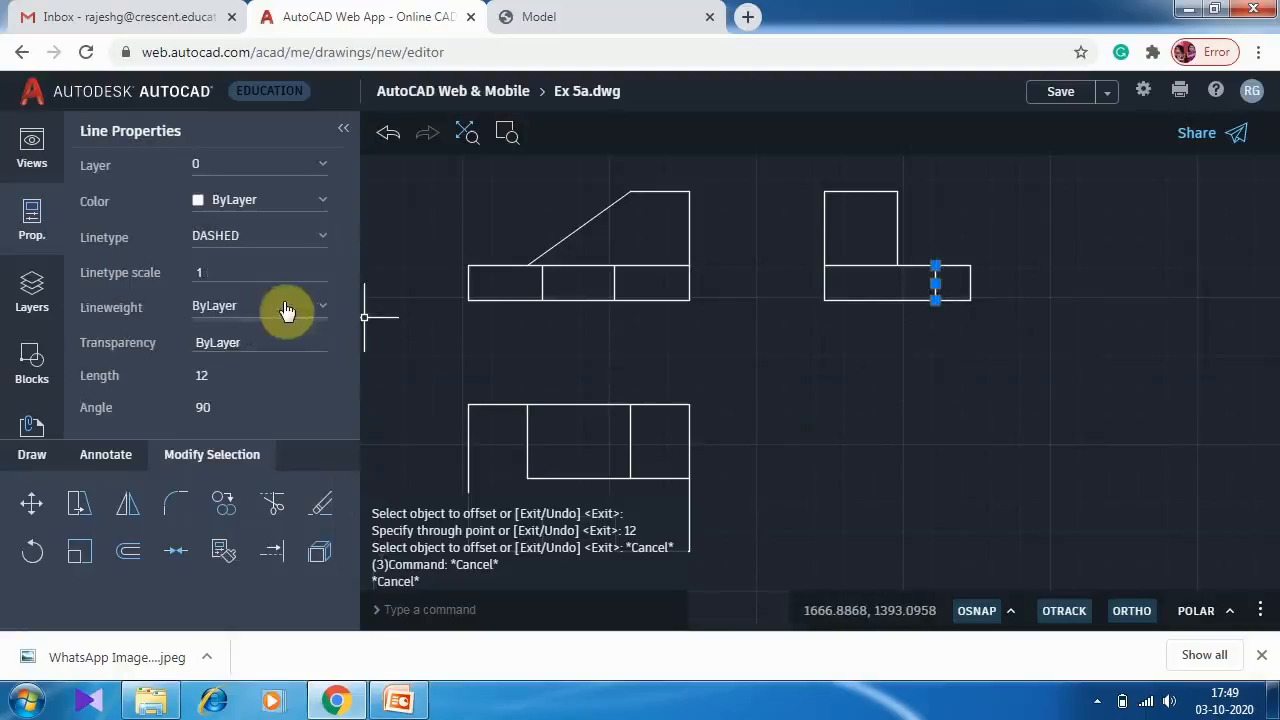
pyautogui.click(258, 273)
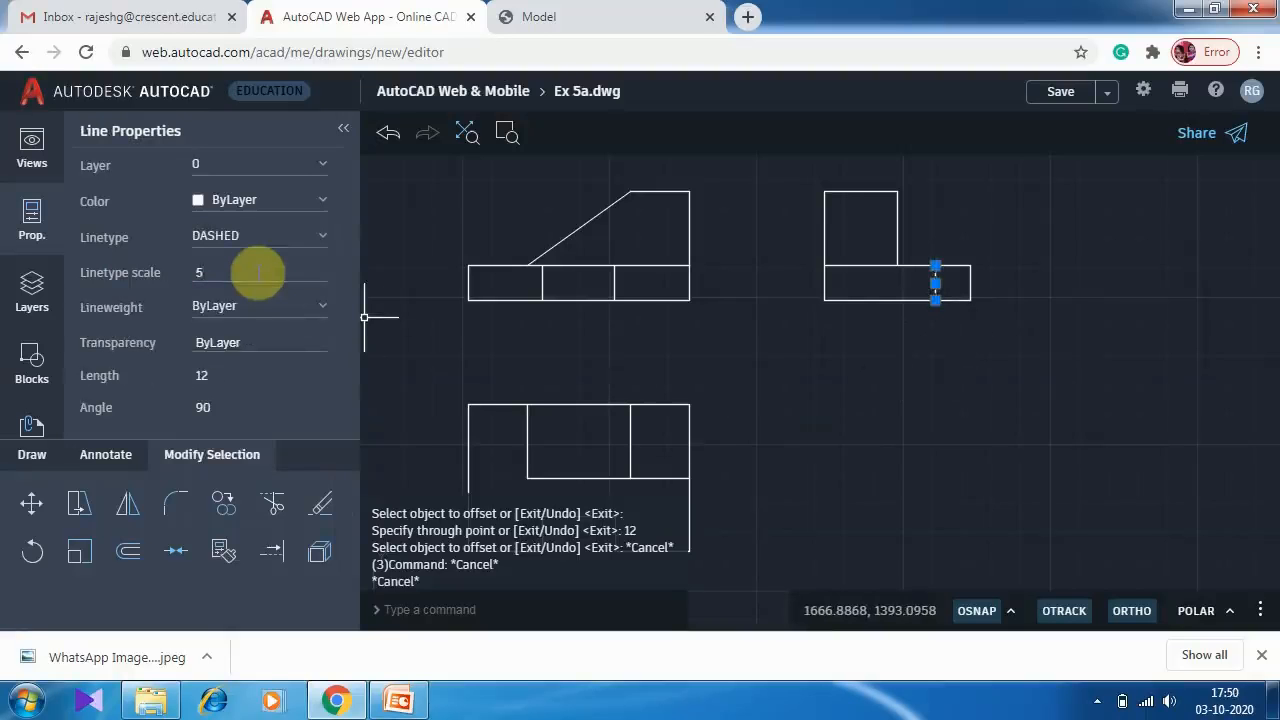
pyautogui.press('Escape')
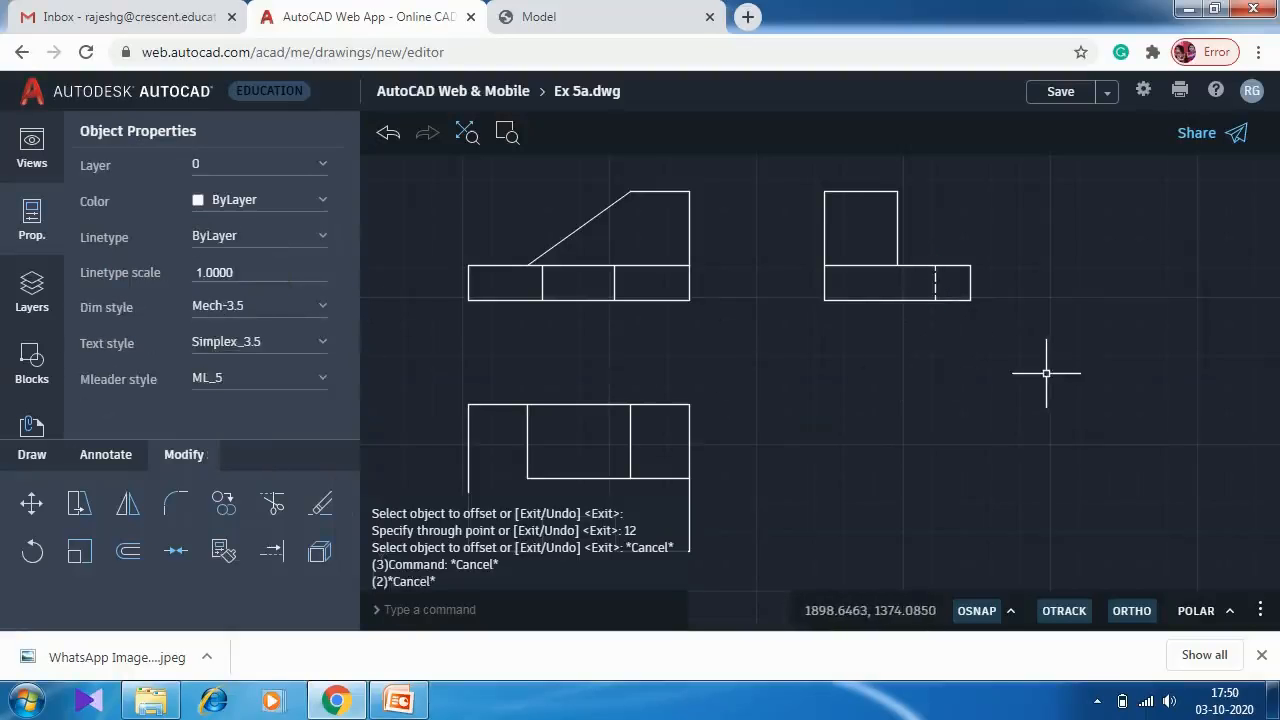
pyautogui.click(935, 282)
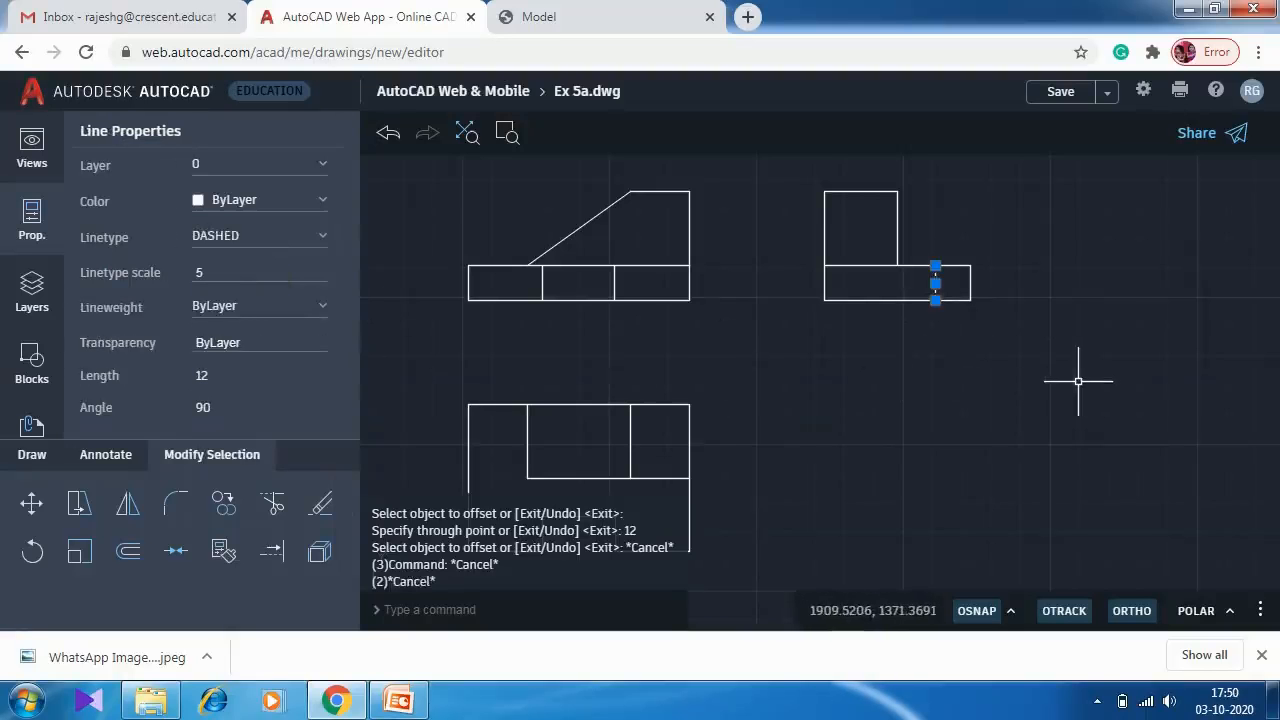
pyautogui.press('Escape')
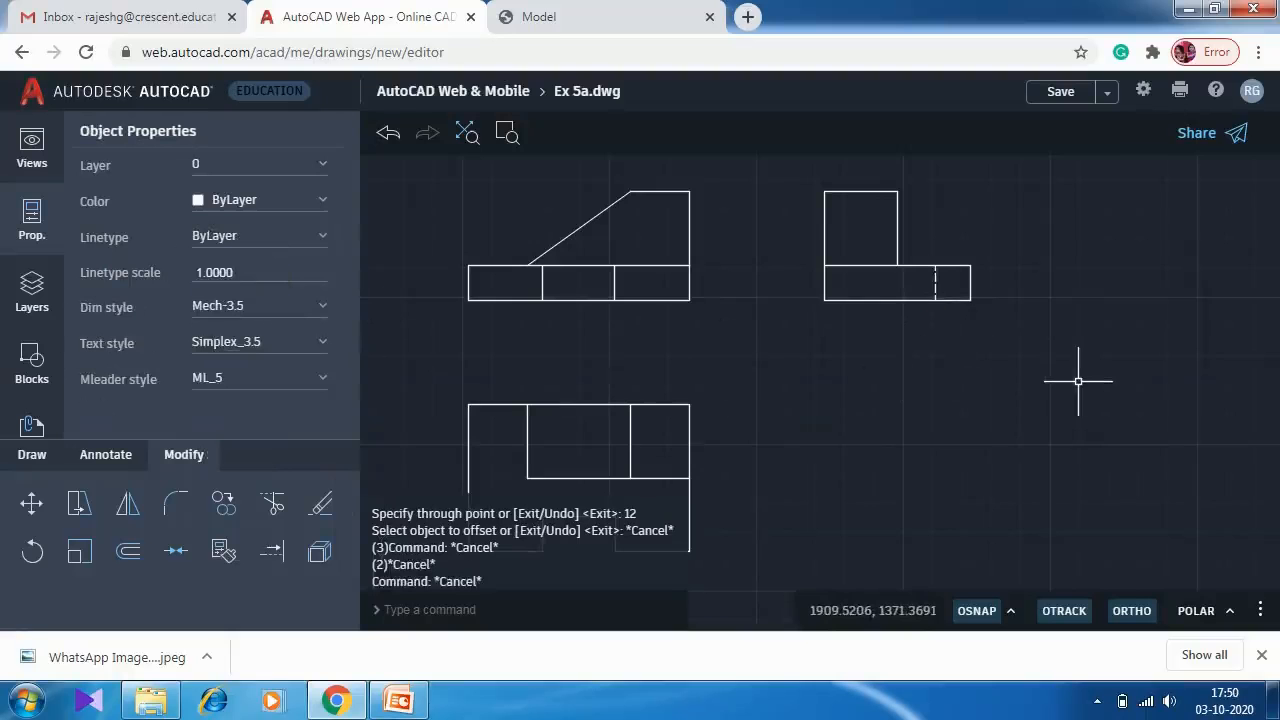
# Create a new layer named Dims.
pyautogui.scroll(-1, 963, 398)
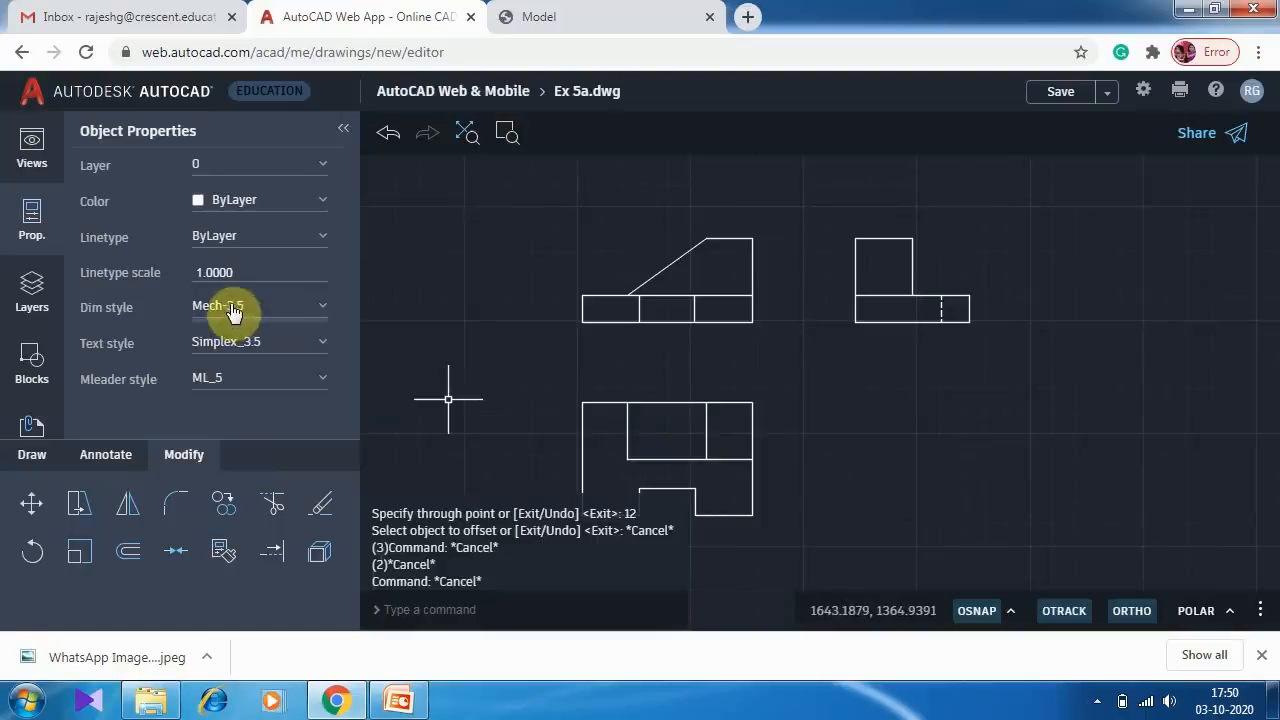
pyautogui.click(30, 290)
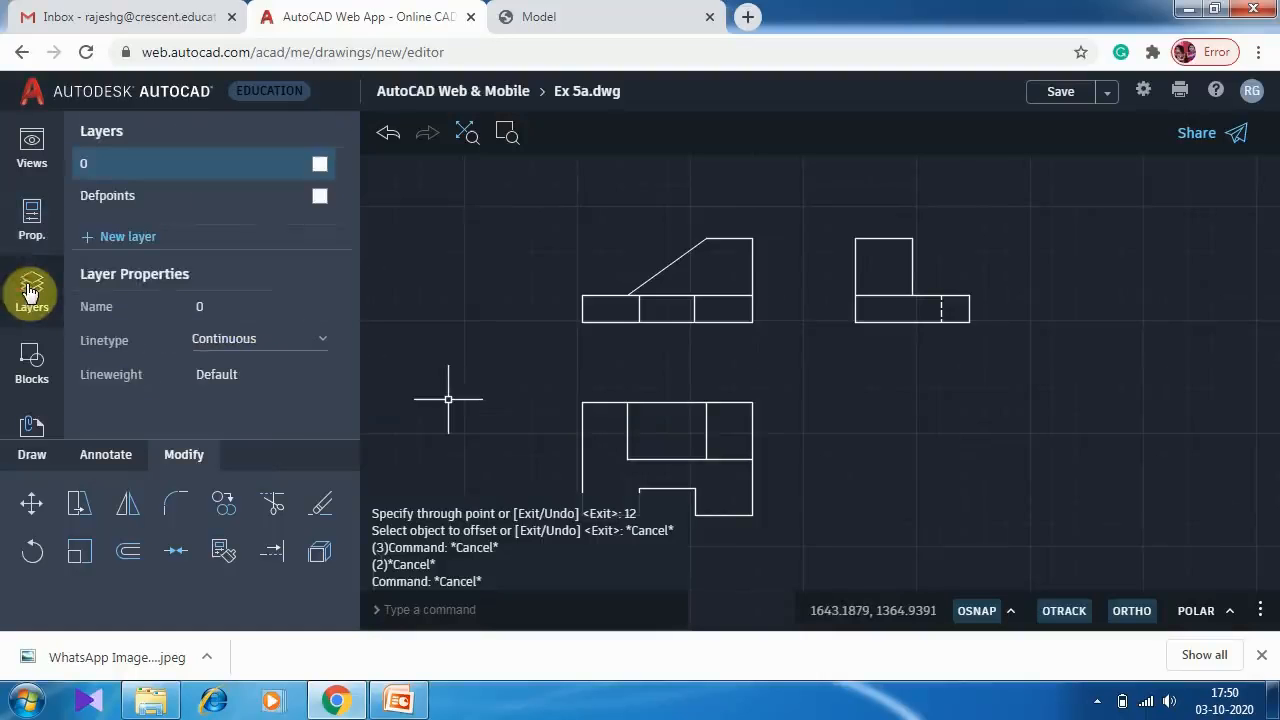
pyautogui.click(108, 238)
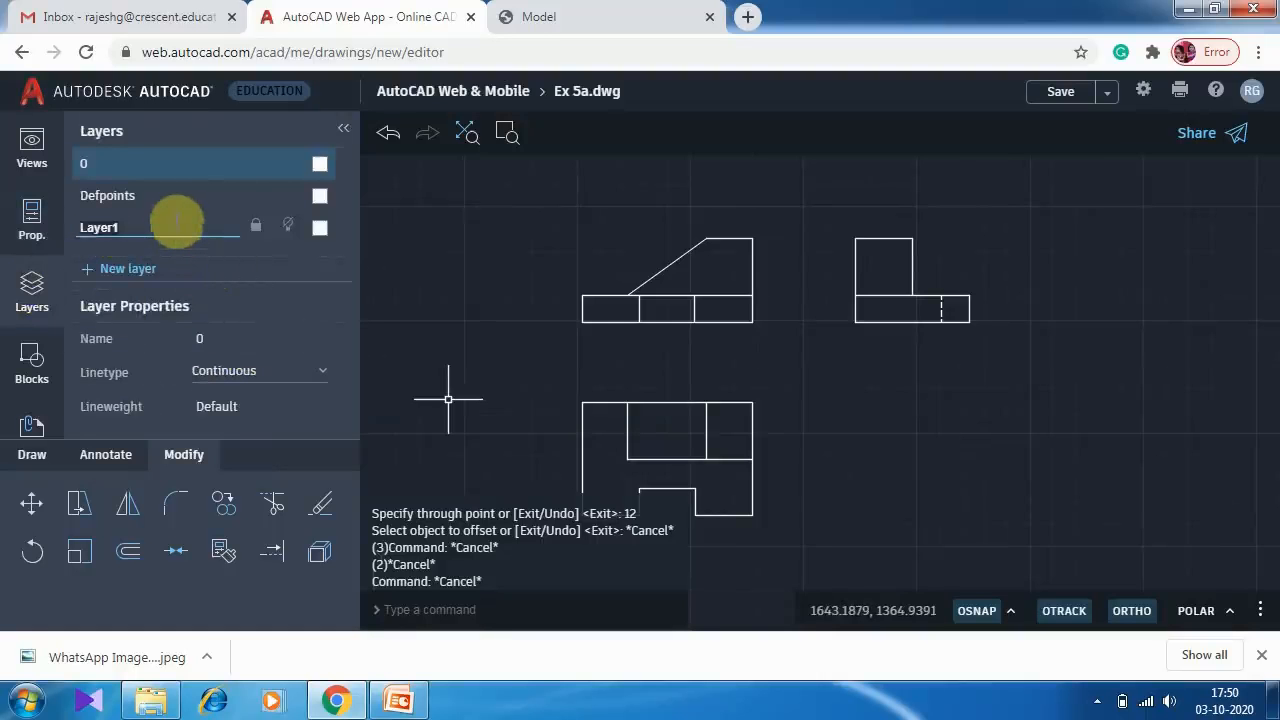
pyautogui.write('Dims')
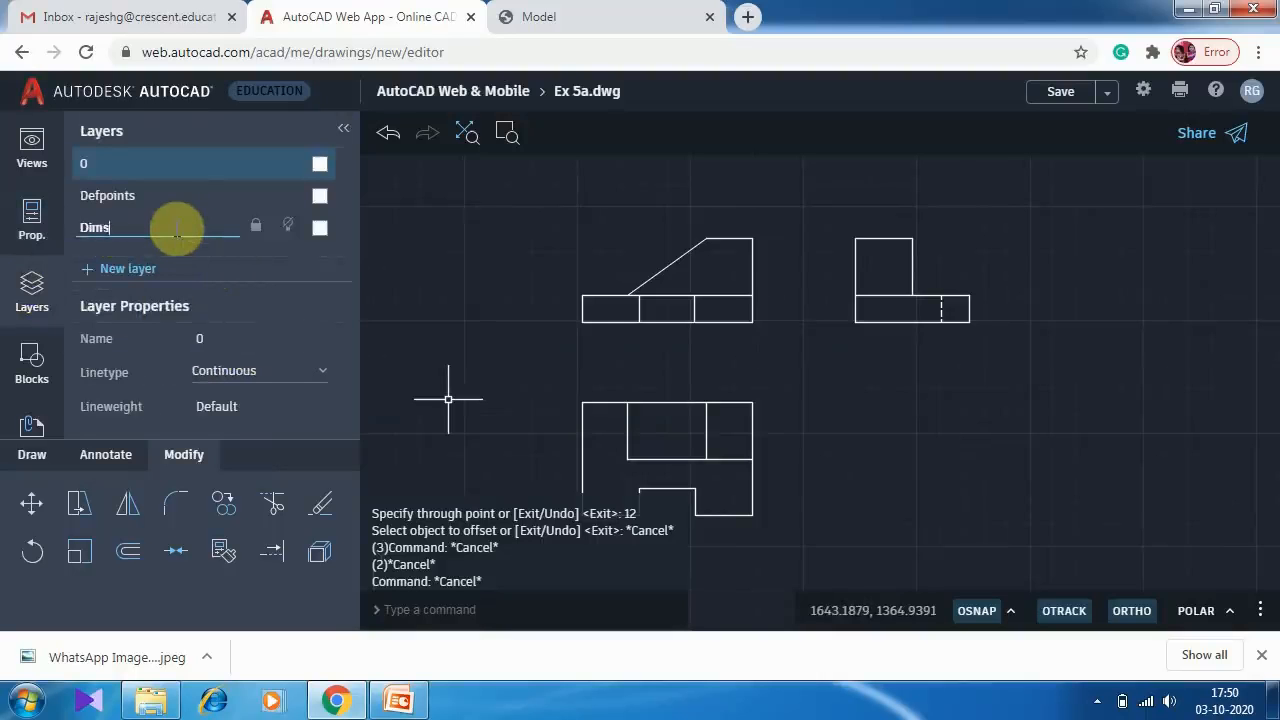
pyautogui.click(392, 233)
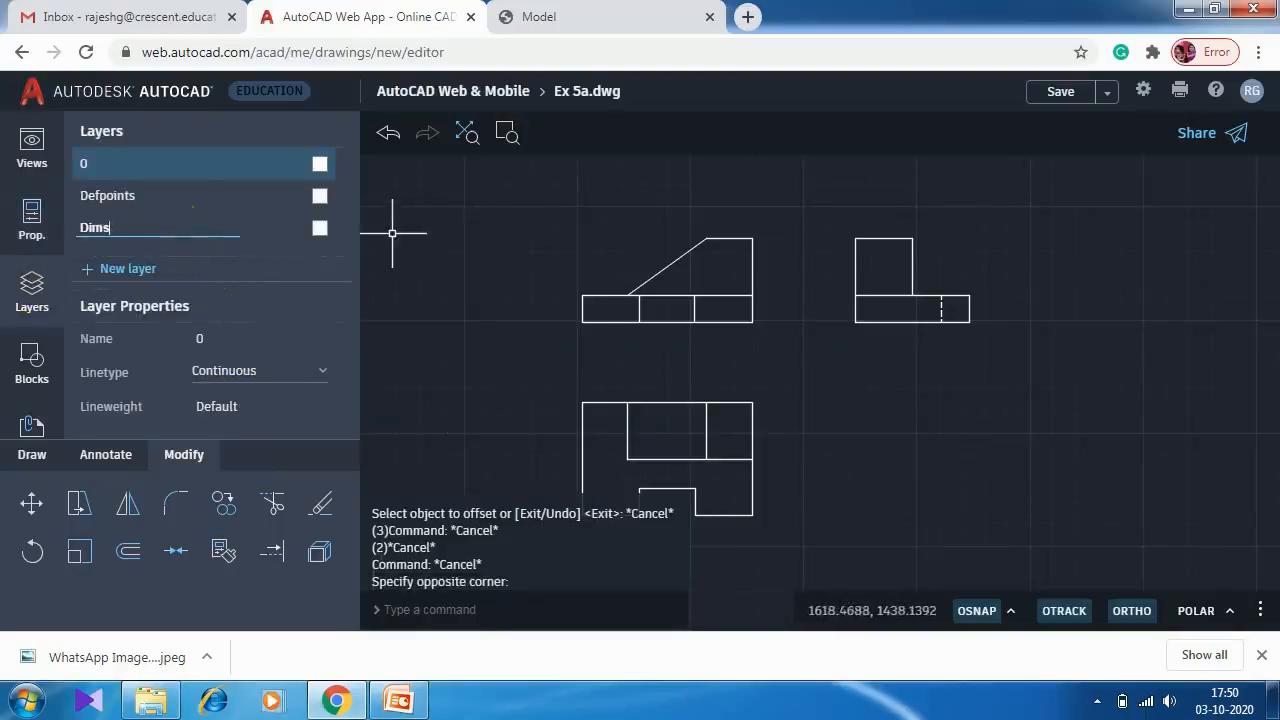
pyautogui.click(186, 254)
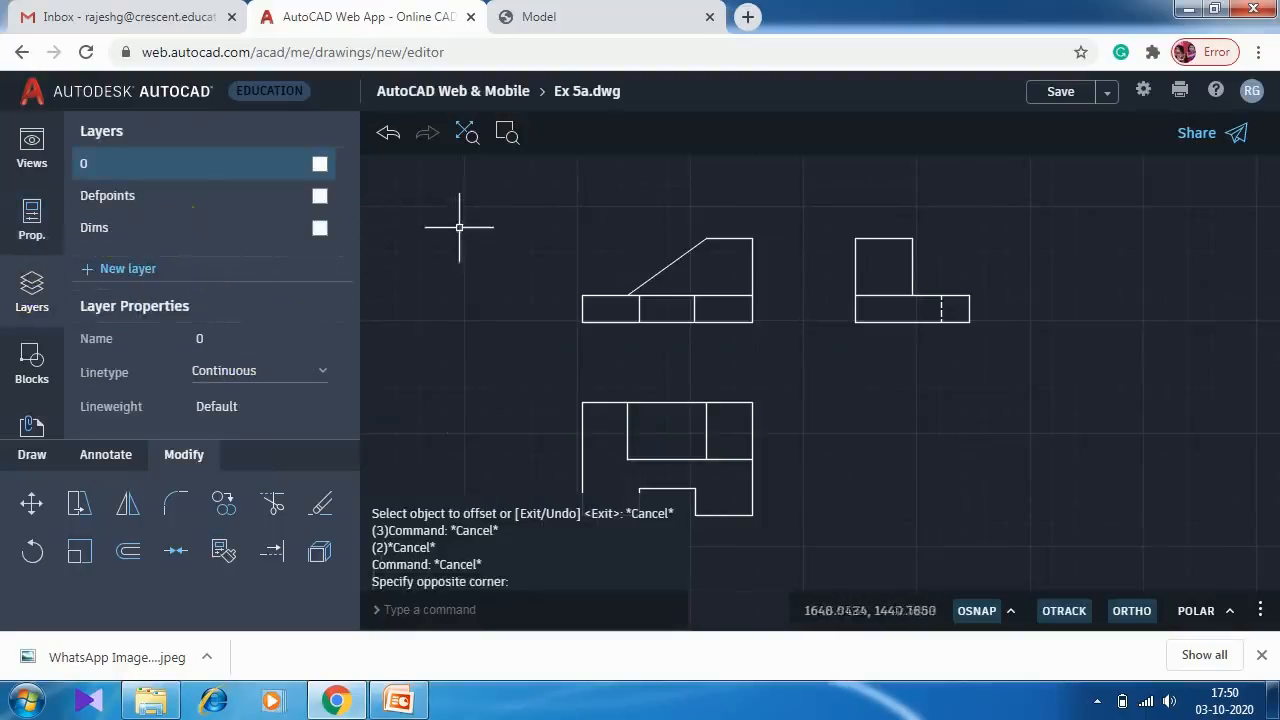
# Make Dims the current layer for new objects.
pyautogui.click(120, 458)
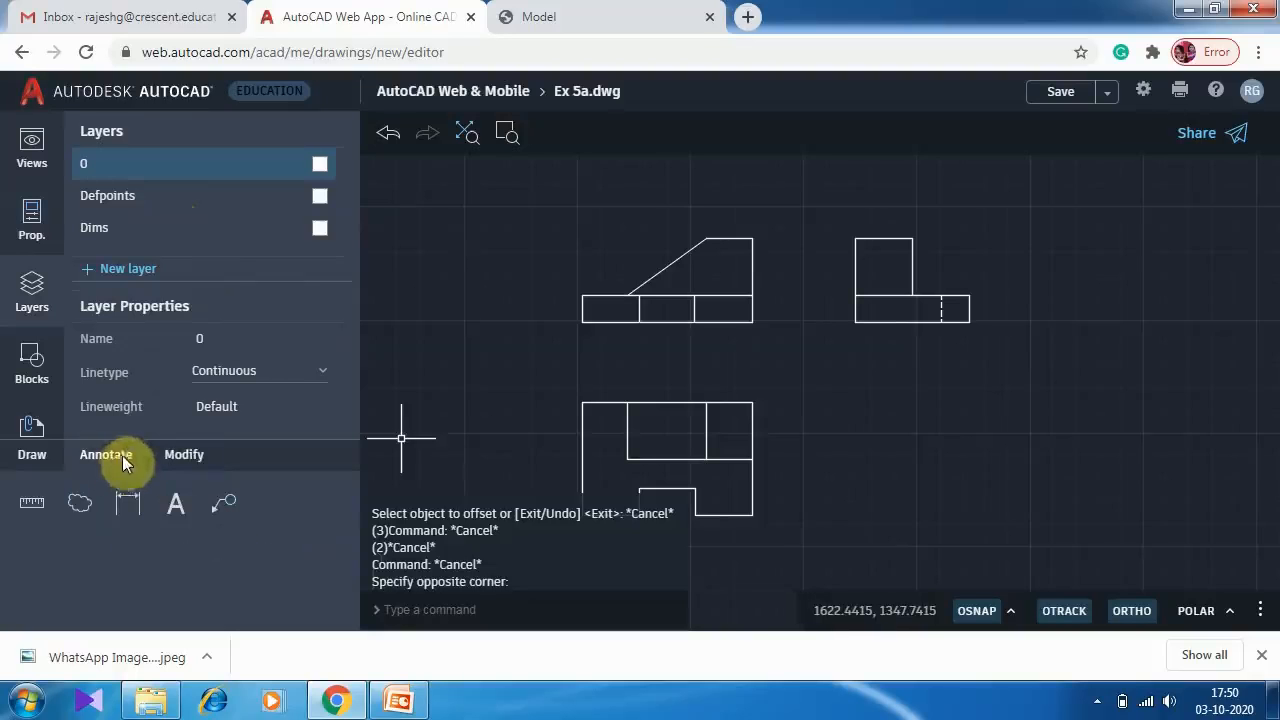
pyautogui.rightClick(121, 234)
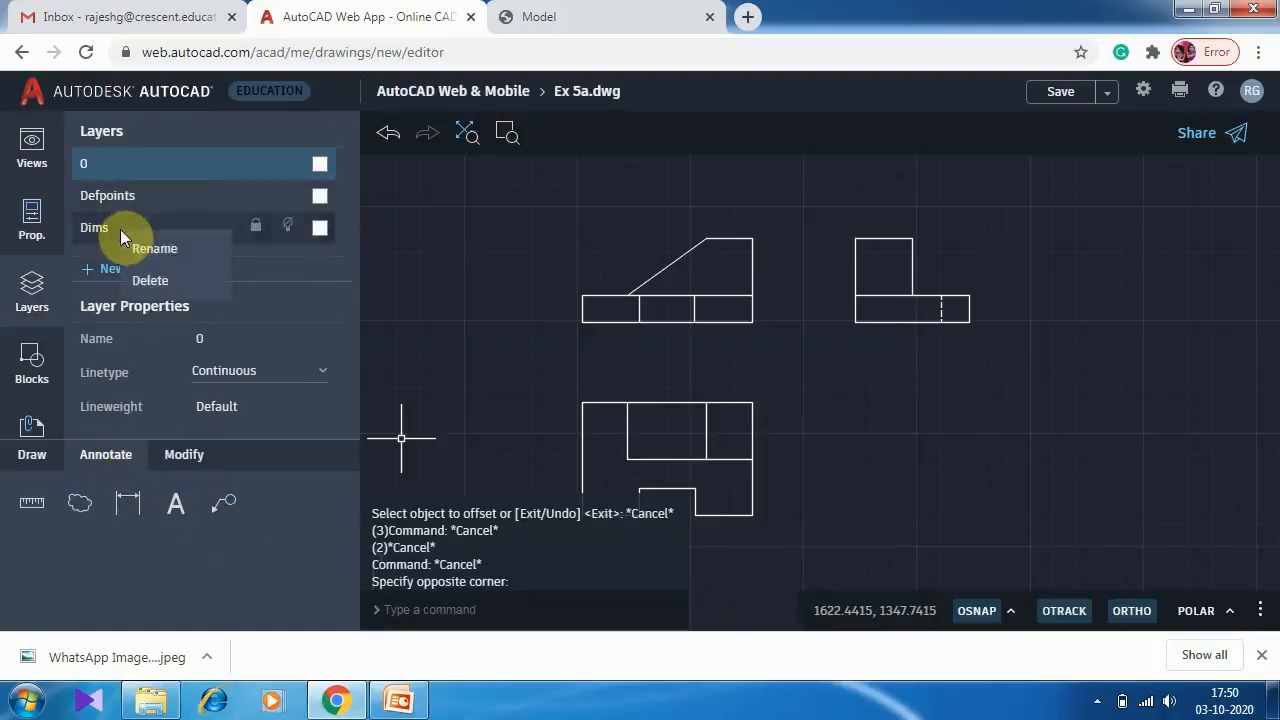
pyautogui.click(429, 262)
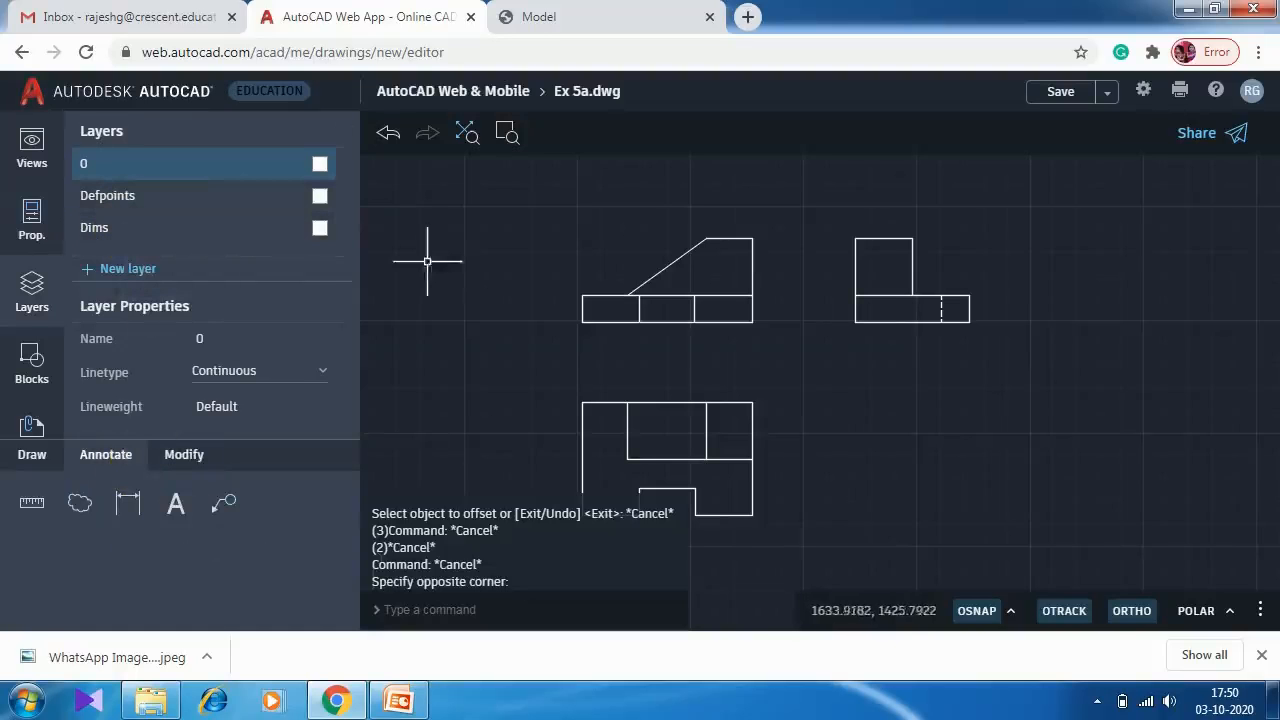
pyautogui.click(446, 257)
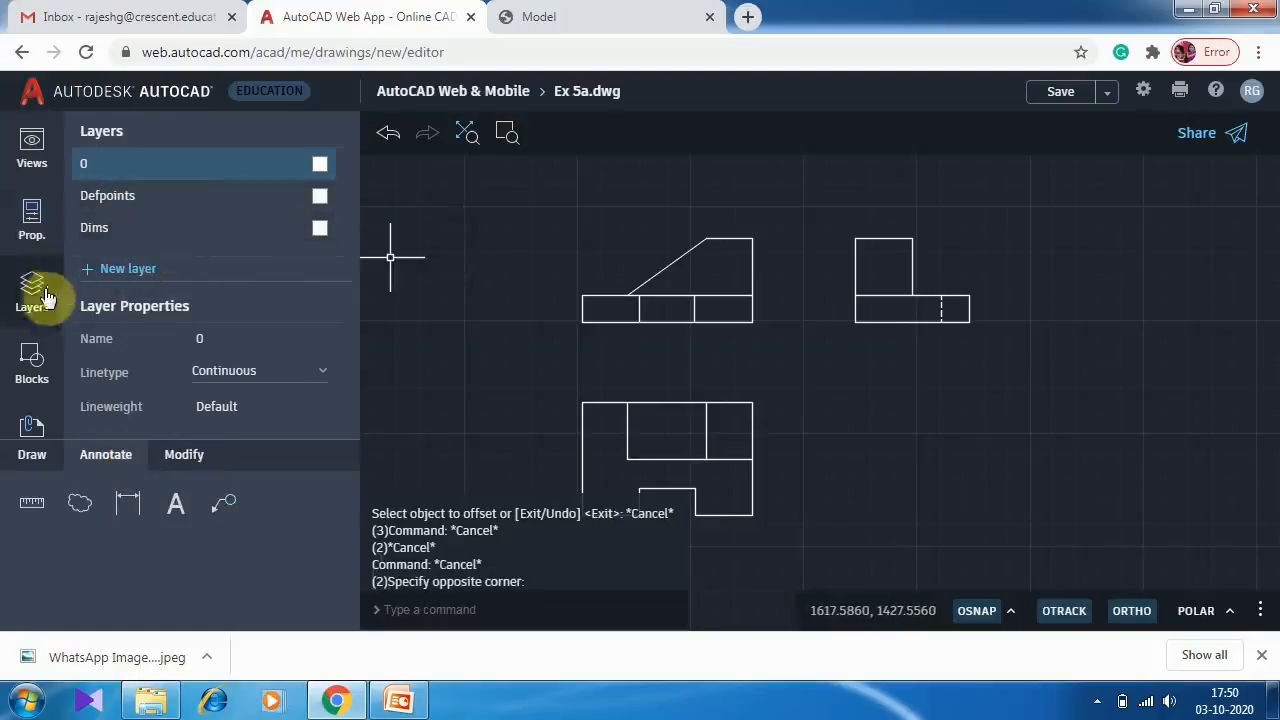
pyautogui.click(32, 218)
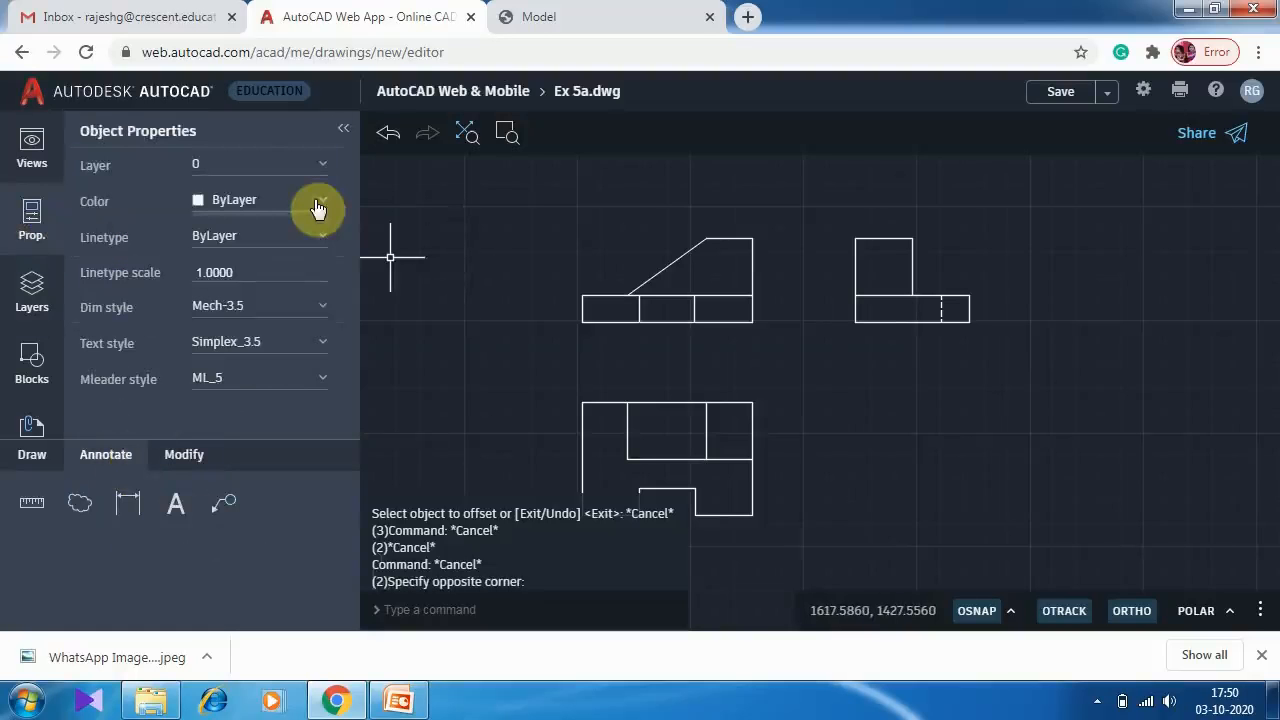
pyautogui.click(243, 174)
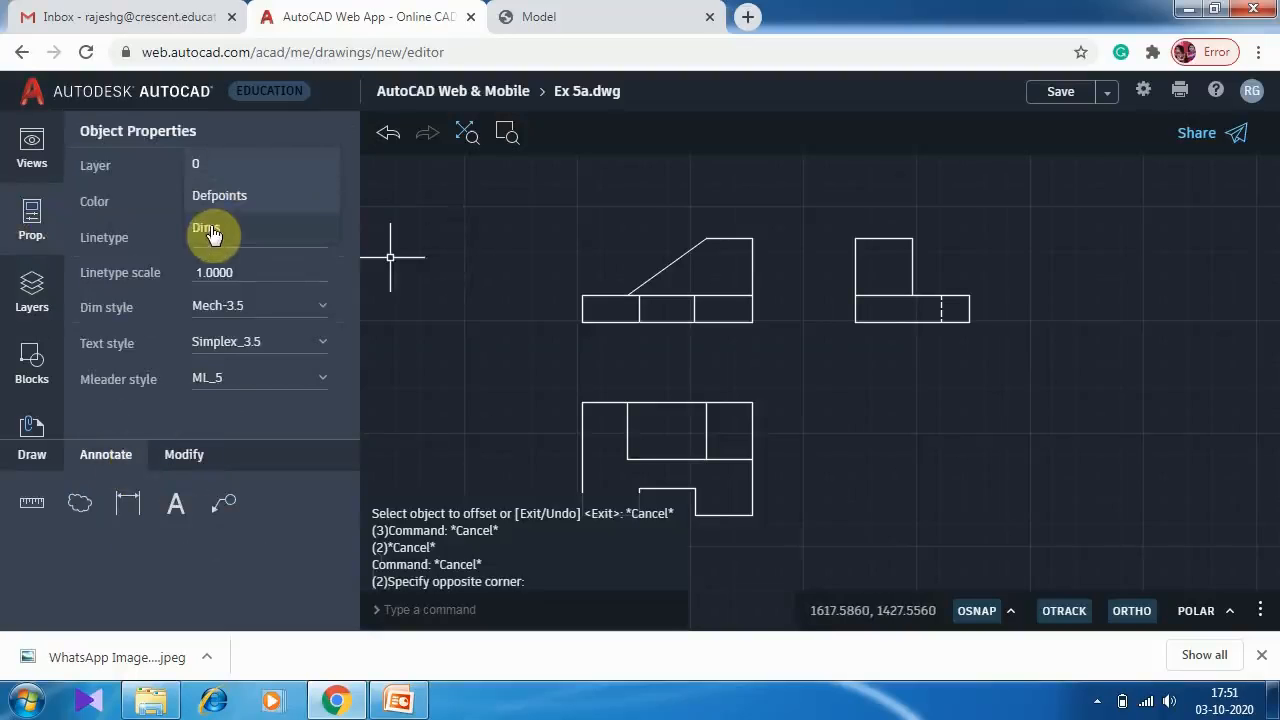
pyautogui.click(208, 229)
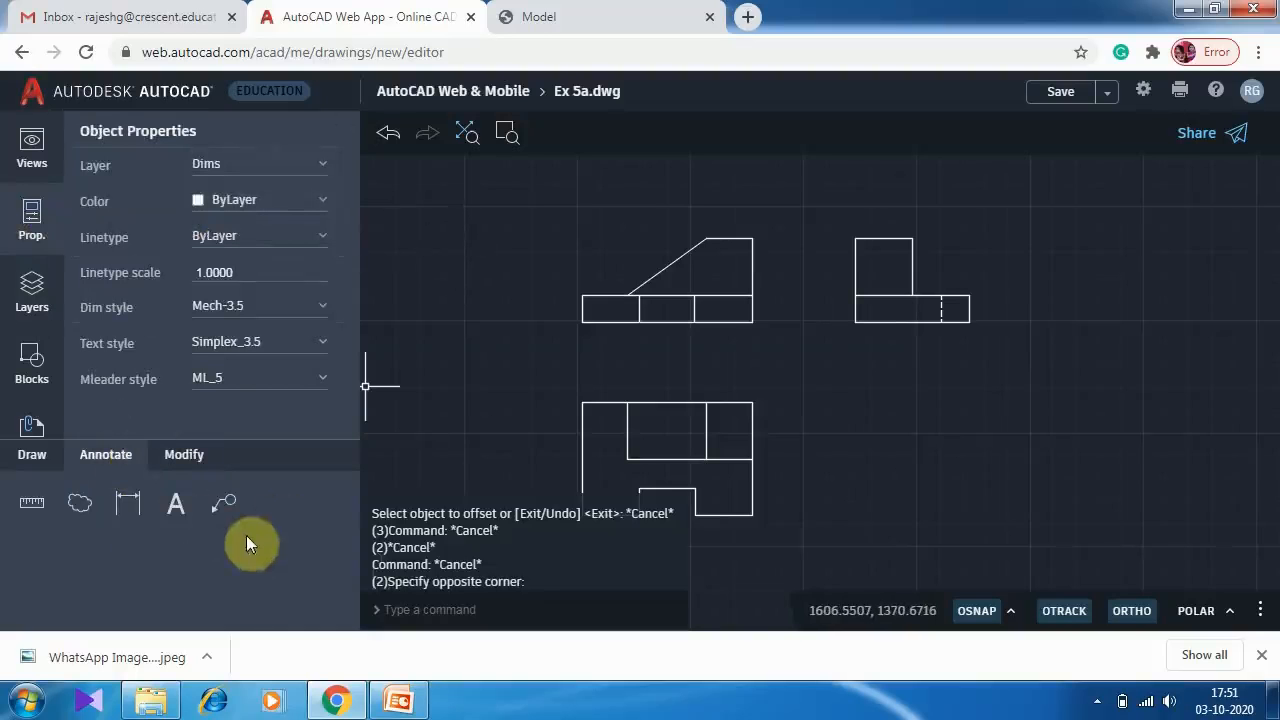
# Dimension the overall width of the front view's base along its bottom edge, placing the dimension line below the view.
pyautogui.click(127, 503)
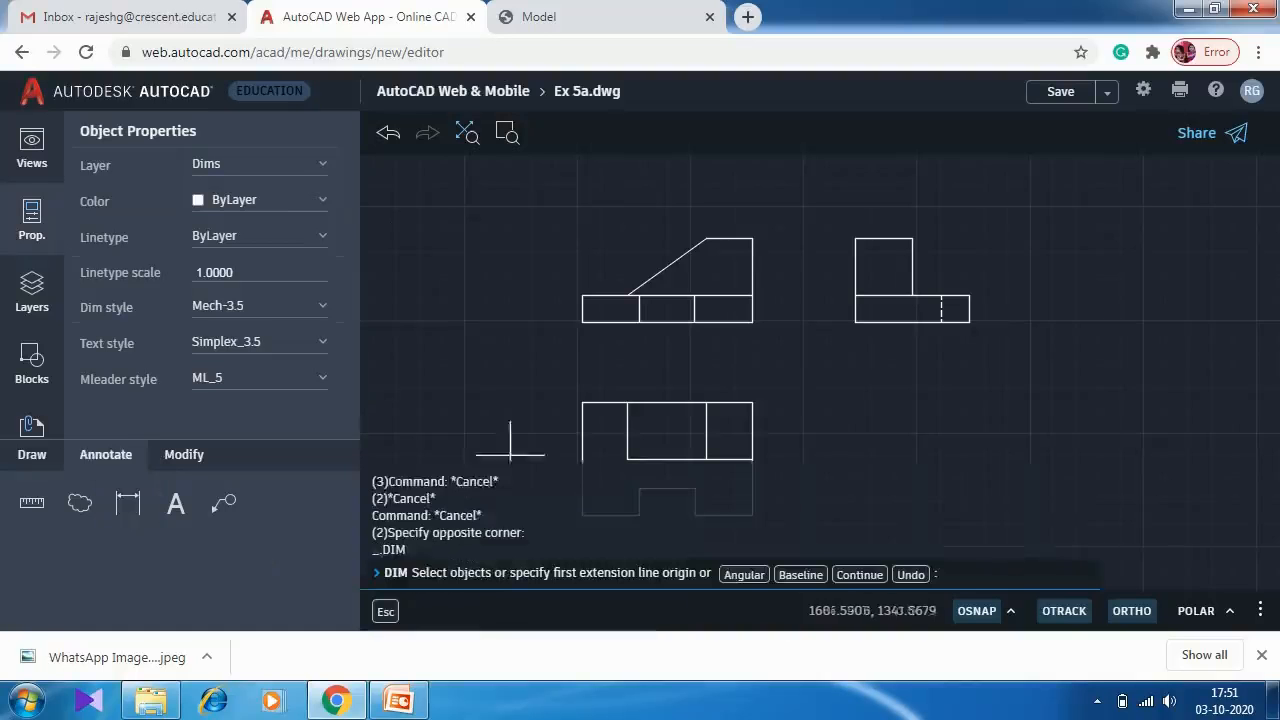
pyautogui.click(582, 322)
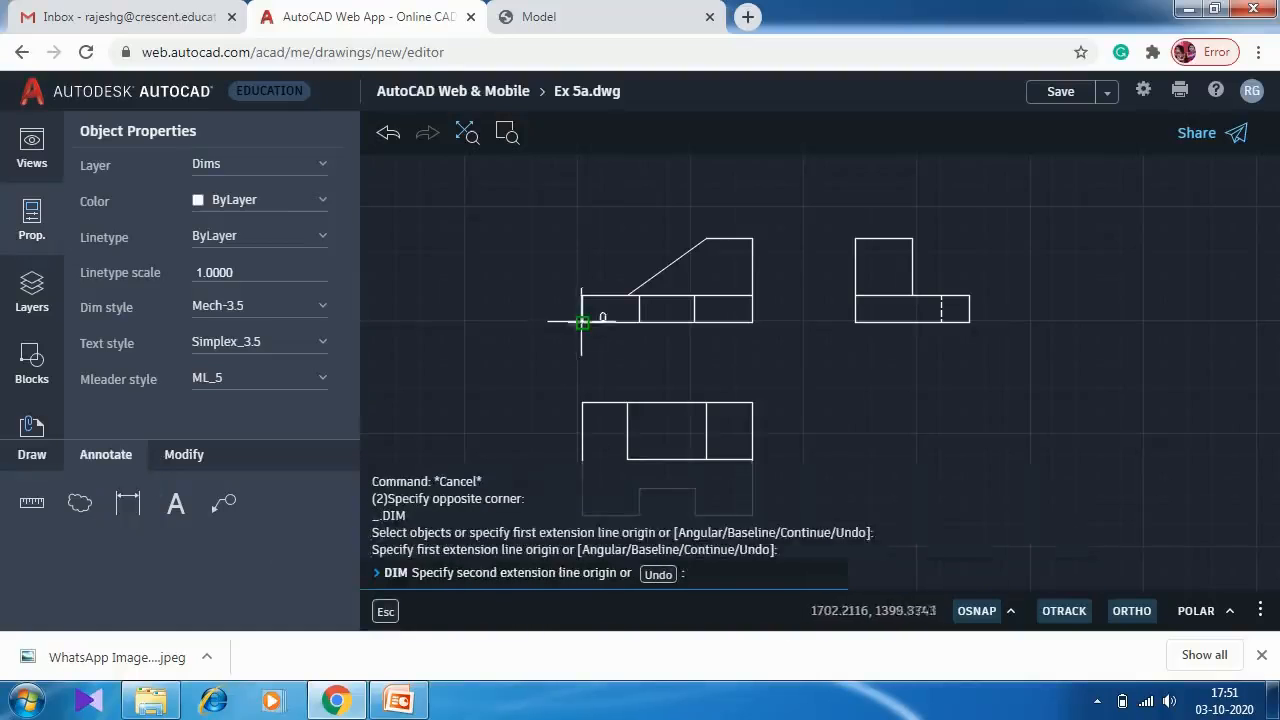
pyautogui.click(752, 322)
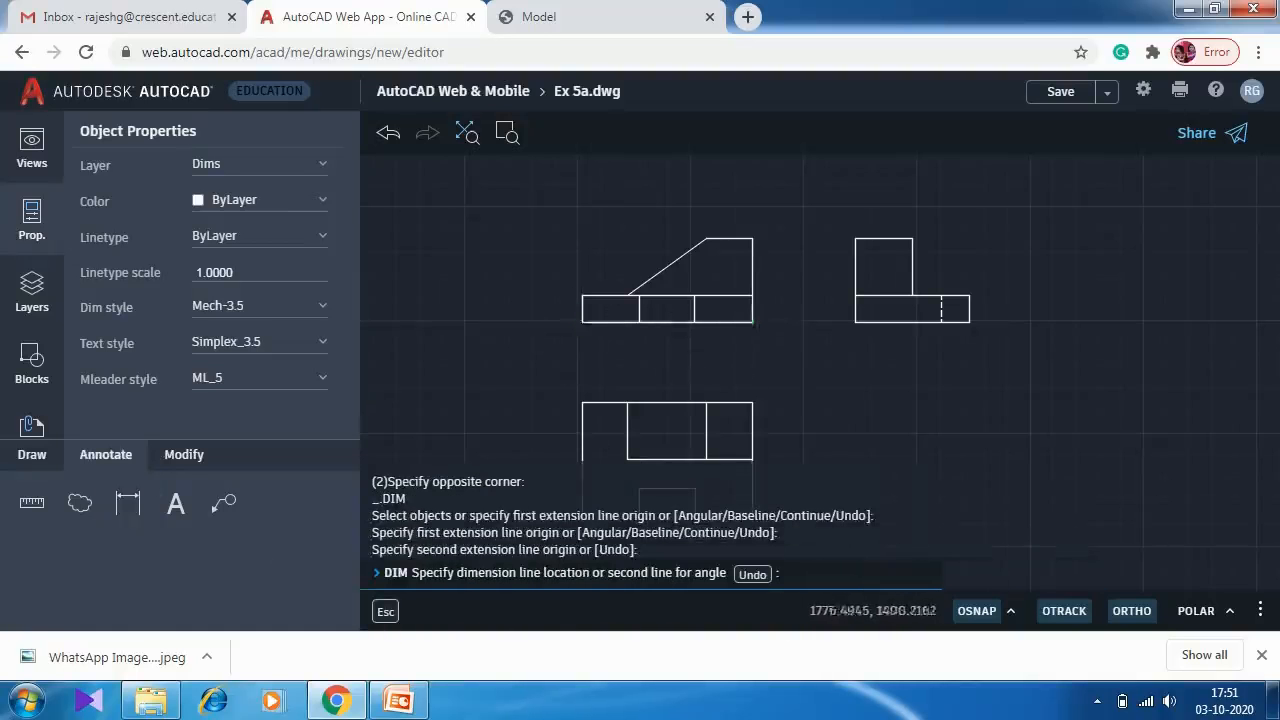
pyautogui.click(742, 345)
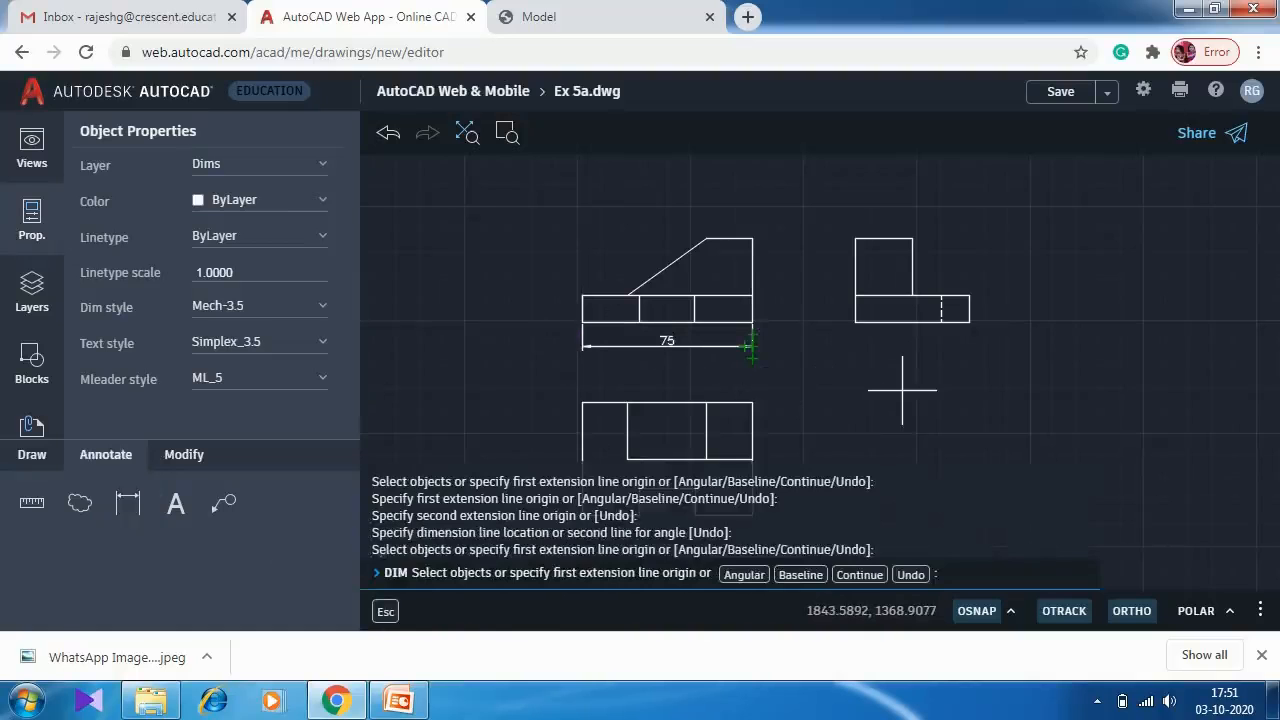
# Dimension the horizontal top edge of the front view's base to the left of the slope, placing the dimension line above it.
pyautogui.press('Escape')
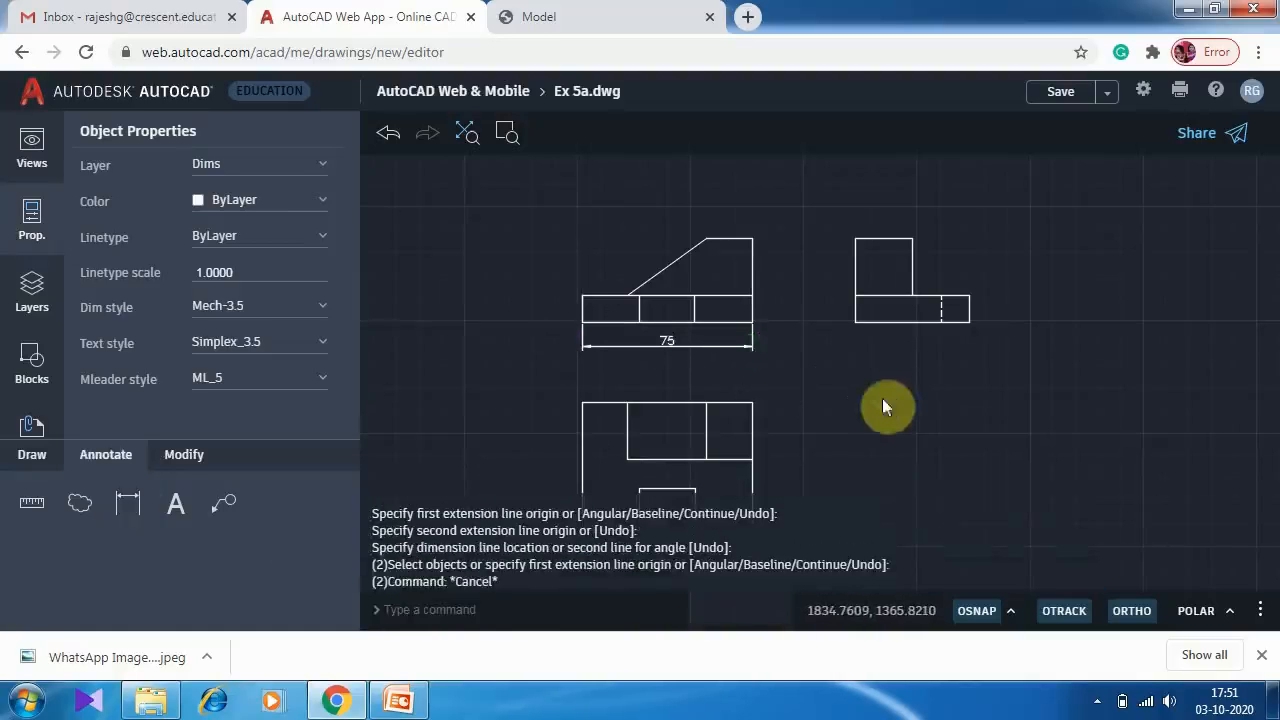
pyautogui.moveTo(883, 403)
pyautogui.mouseDown(button='middle')
pyautogui.moveTo(894, 314)
pyautogui.moveTo(889, 345)
pyautogui.mouseUp(button='middle')
pyautogui.click(128, 502)
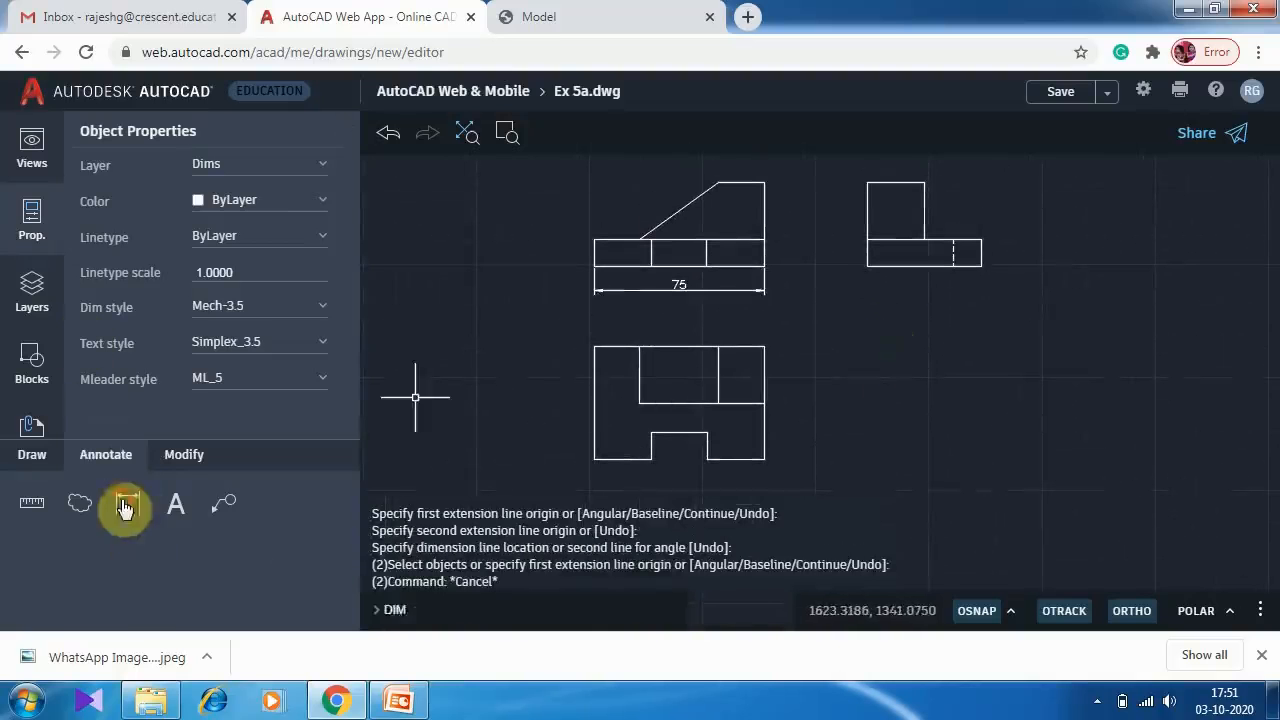
pyautogui.click(640, 239)
pyautogui.click(594, 239)
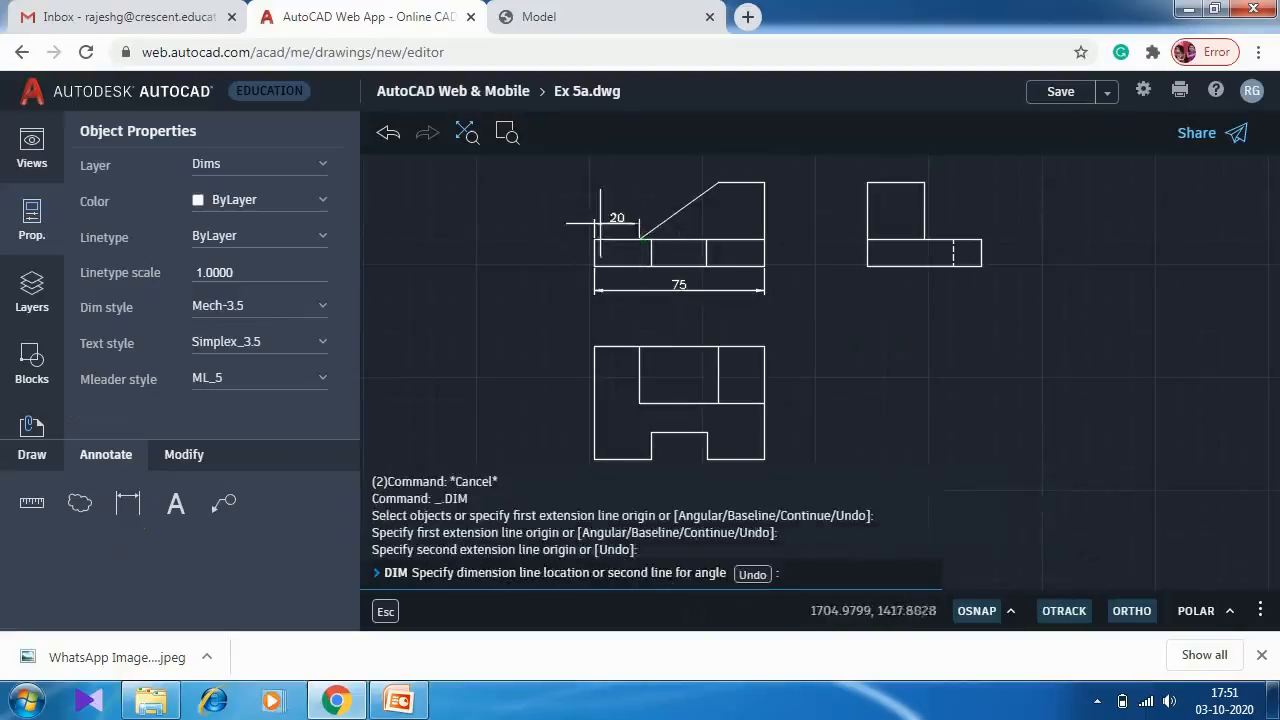
pyautogui.click(600, 217)
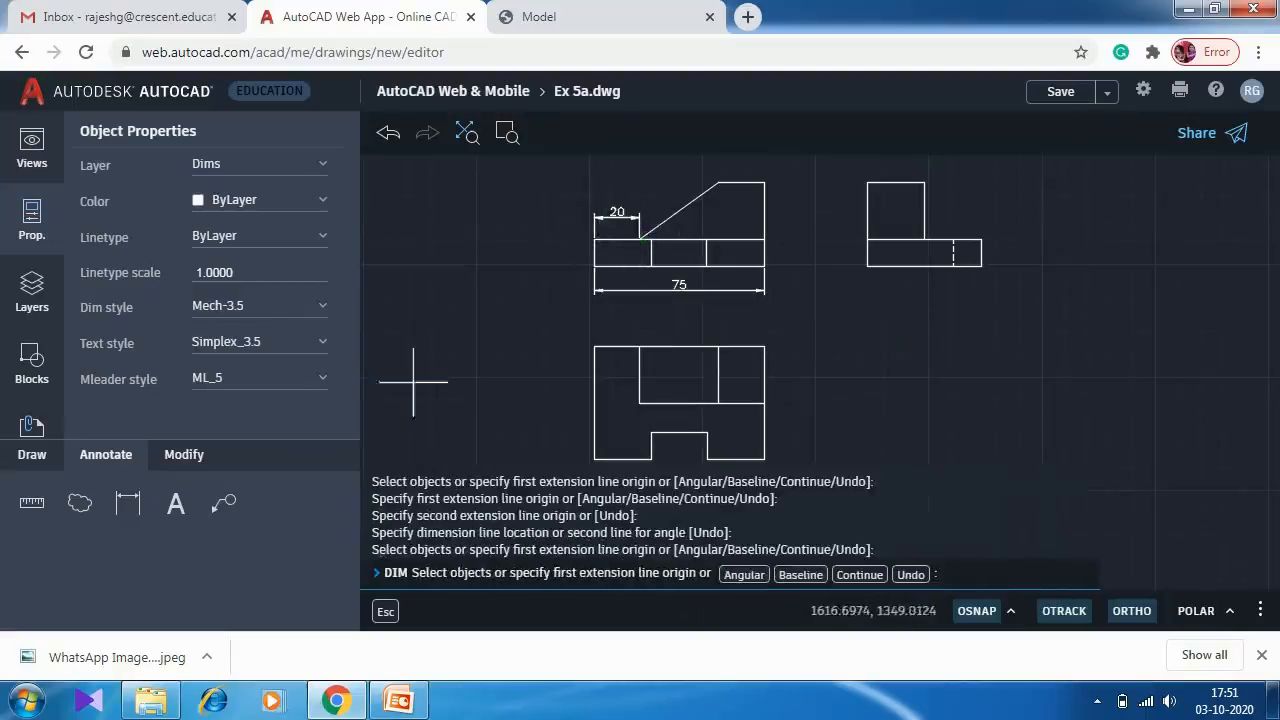
# Dimension the base height and the upper block's height along the front view's right edge, aligning both dimension lines outside the view.
pyautogui.click(127, 511)
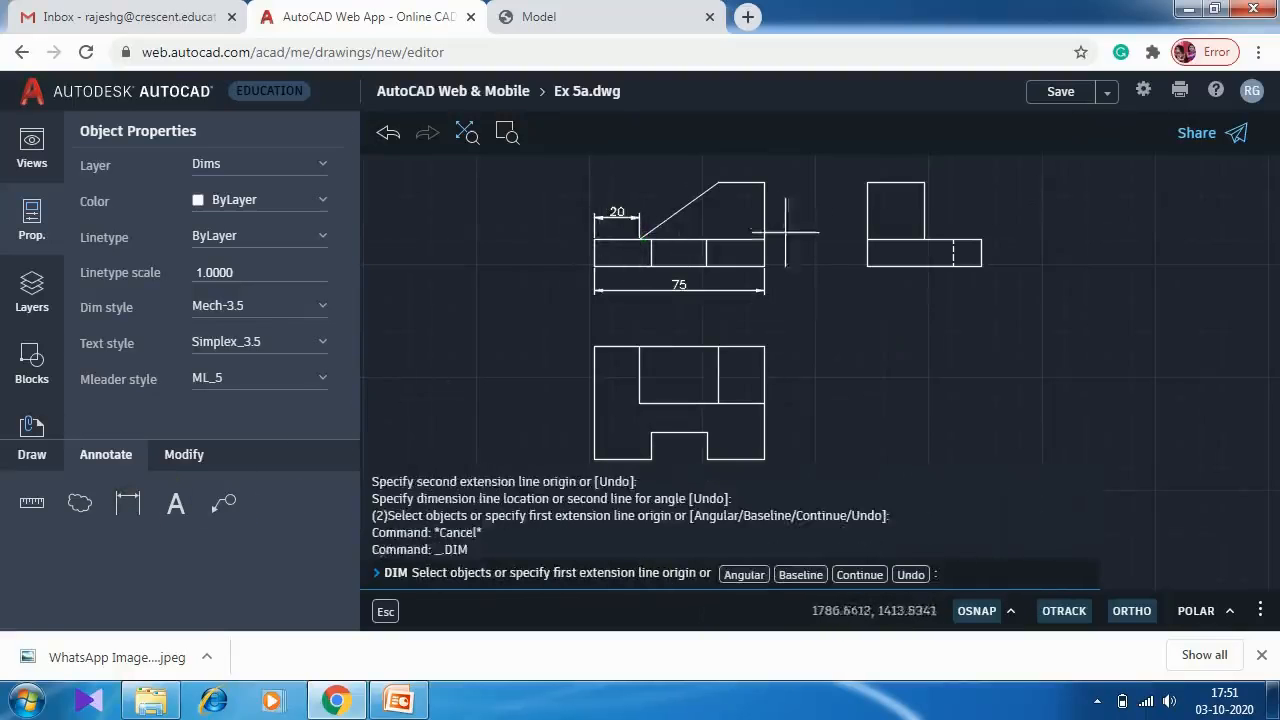
pyautogui.click(764, 266)
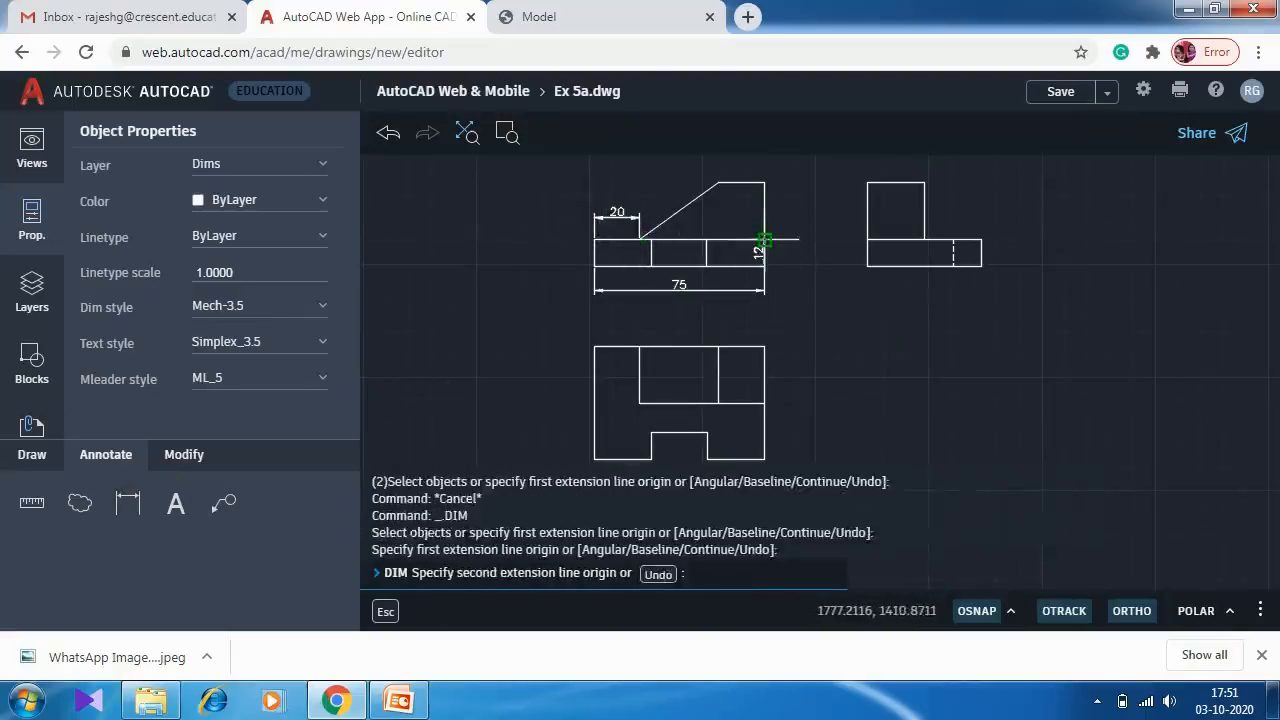
pyautogui.click(764, 240)
pyautogui.click(783, 253)
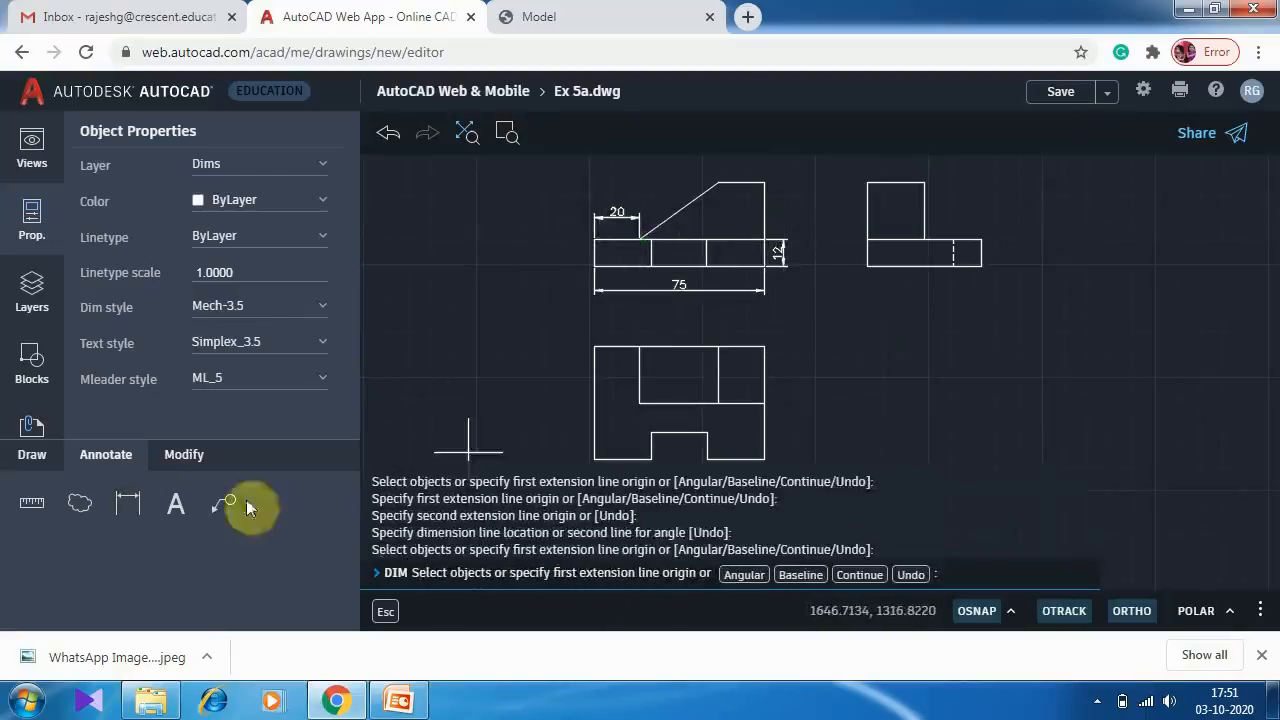
pyautogui.click(127, 503)
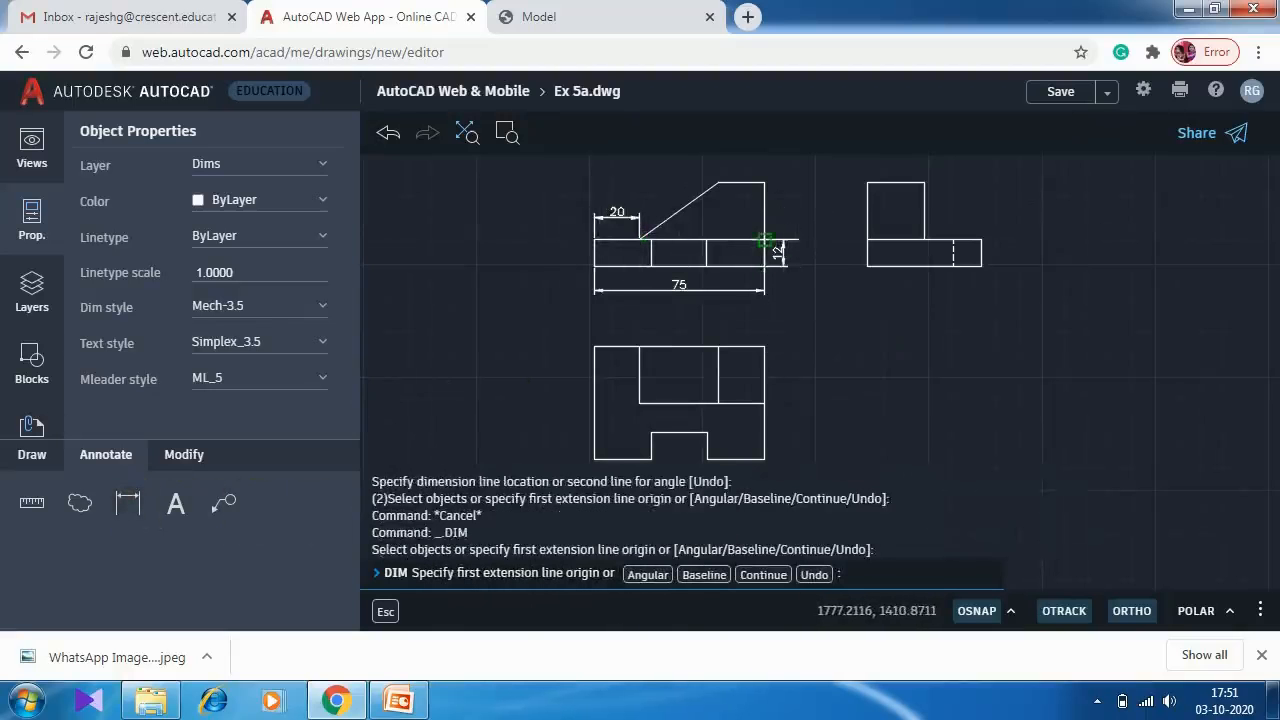
pyautogui.click(764, 240)
pyautogui.click(764, 182)
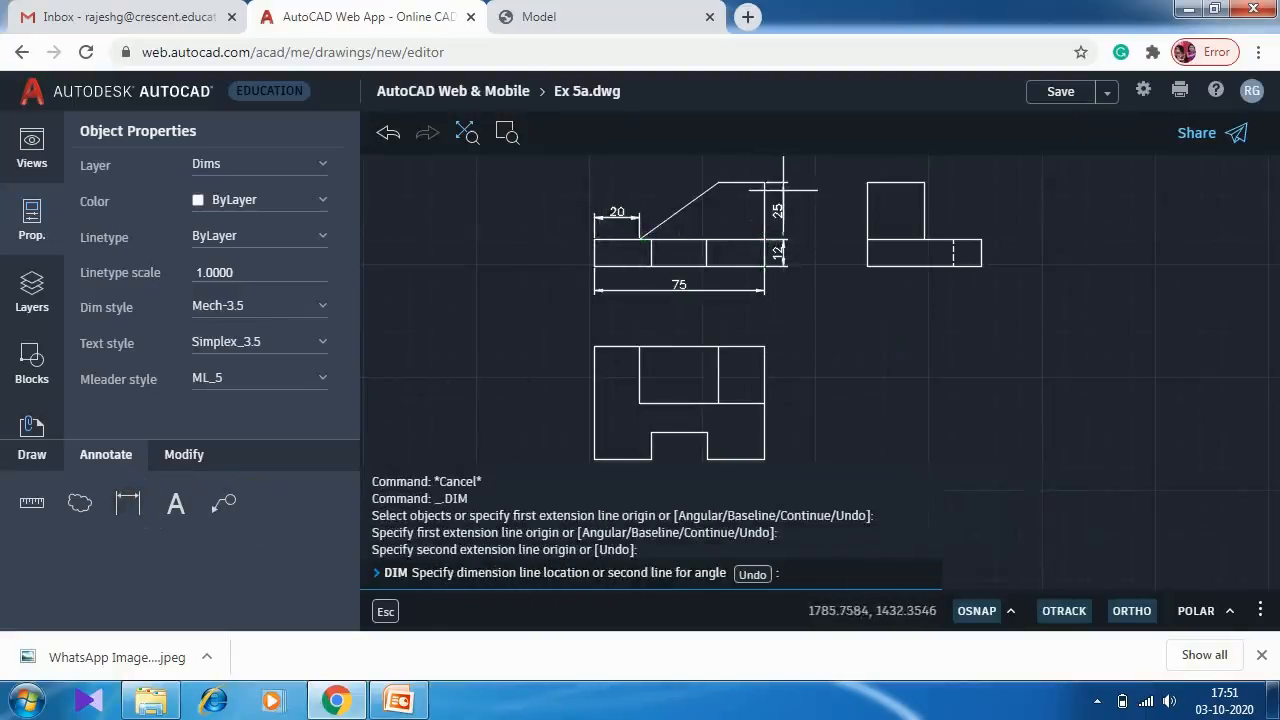
pyautogui.click(783, 188)
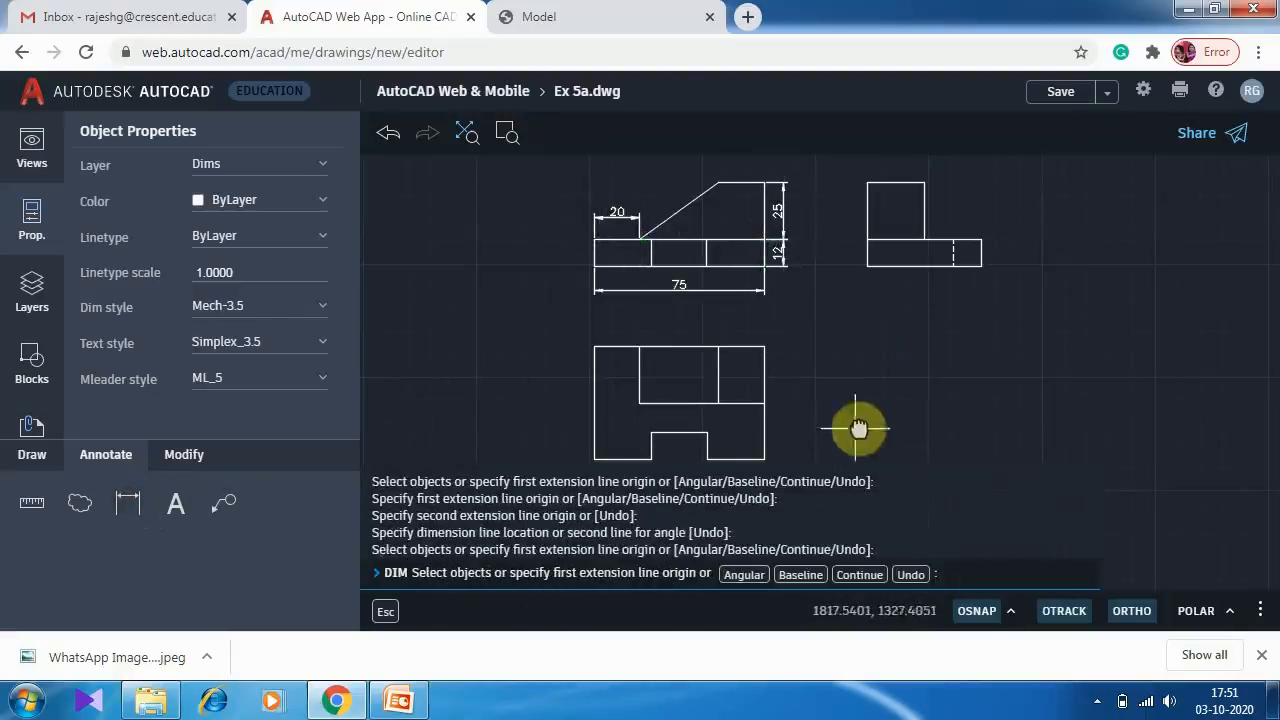
# Dimension the top view's bottom edge left of the notch and the notch width, placing both dimension lines below the view.
pyautogui.moveTo(857, 429); pyautogui.dragTo(851, 366, button='middle')
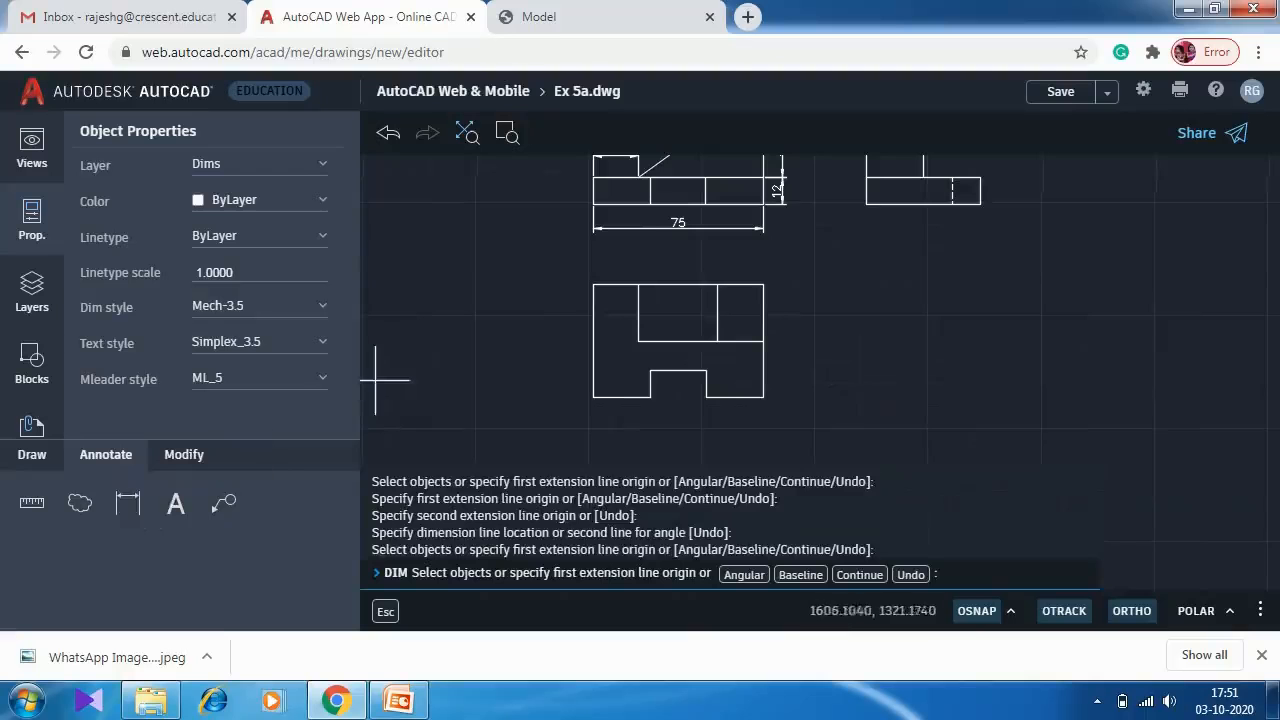
pyautogui.click(127, 503)
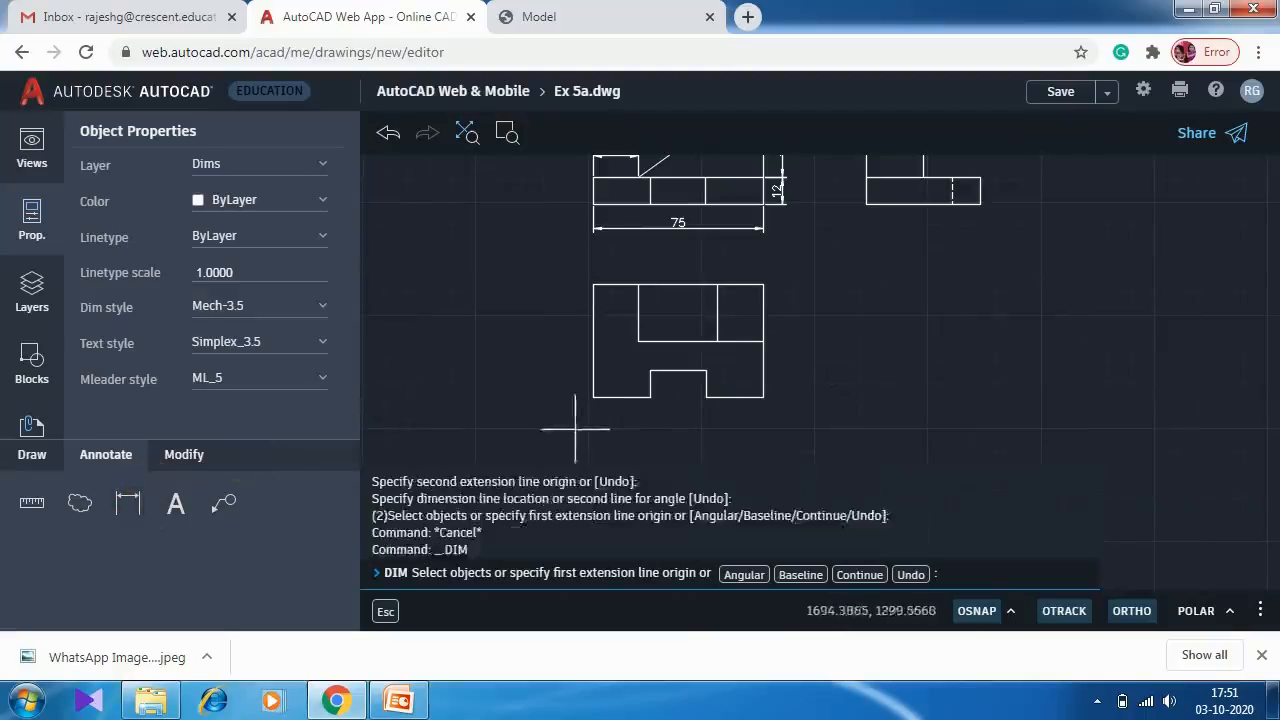
pyautogui.click(650, 397)
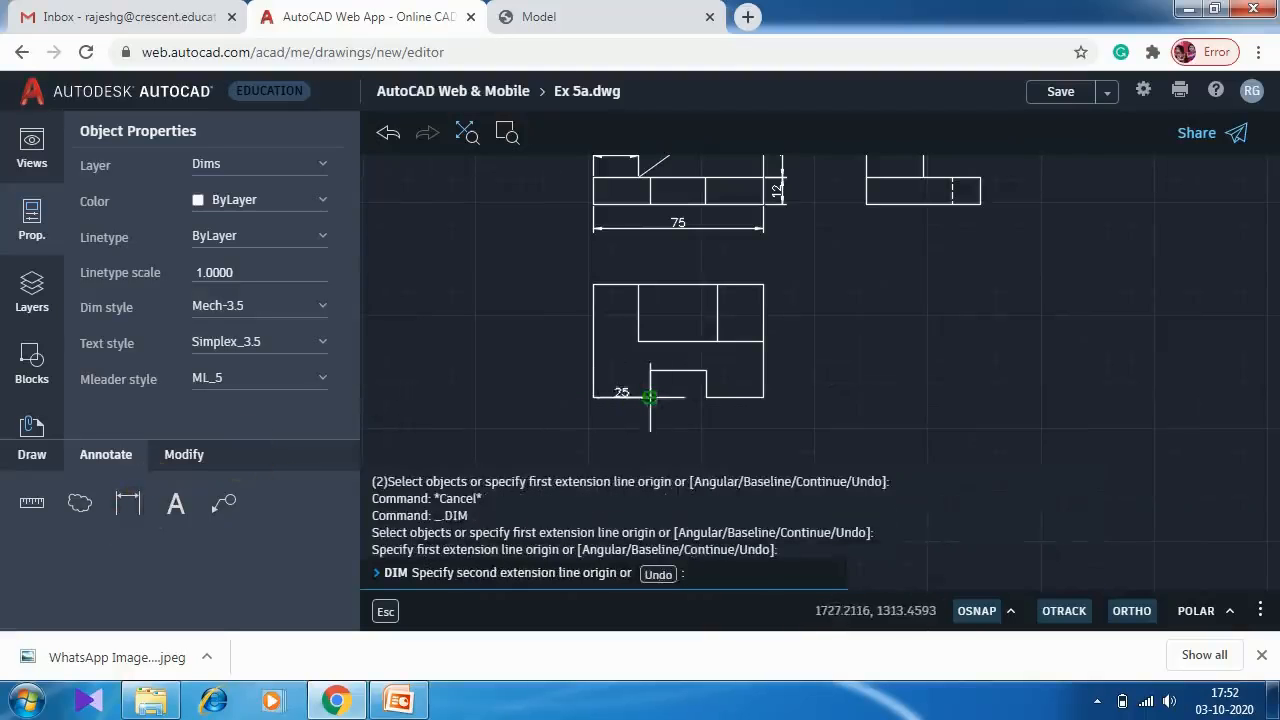
pyautogui.click(650, 397)
pyautogui.click(643, 420)
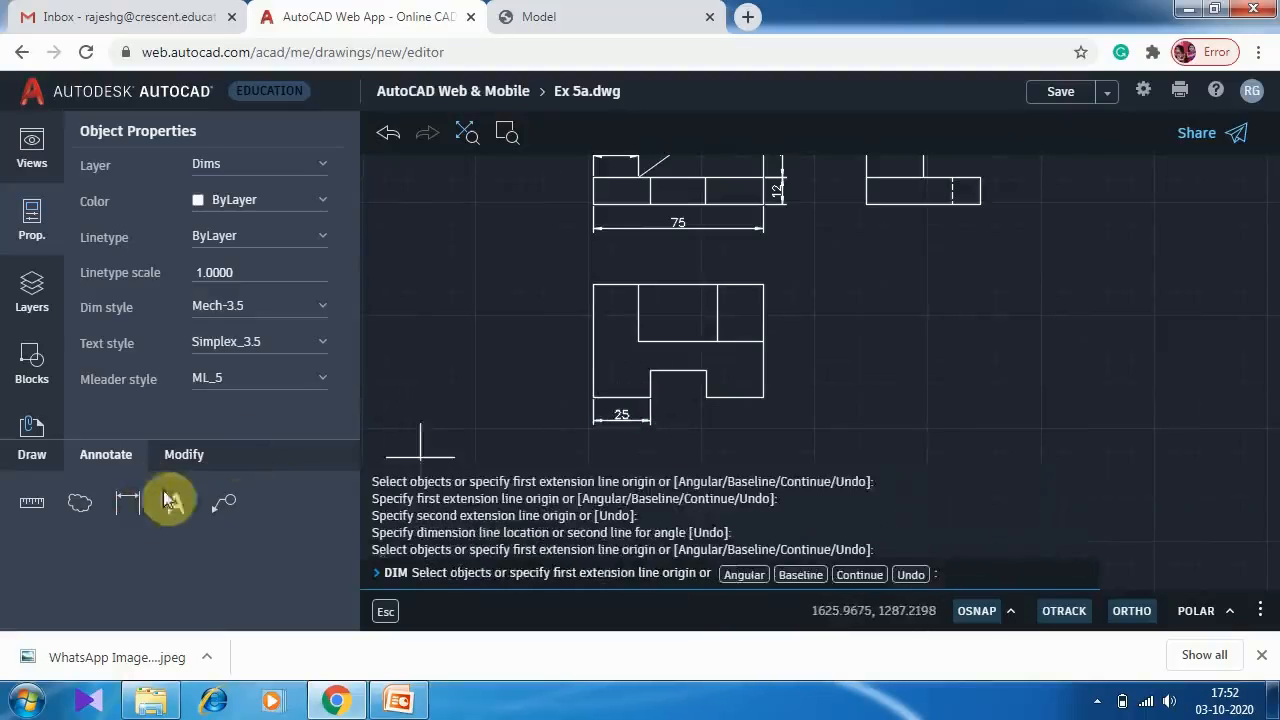
pyautogui.click(127, 503)
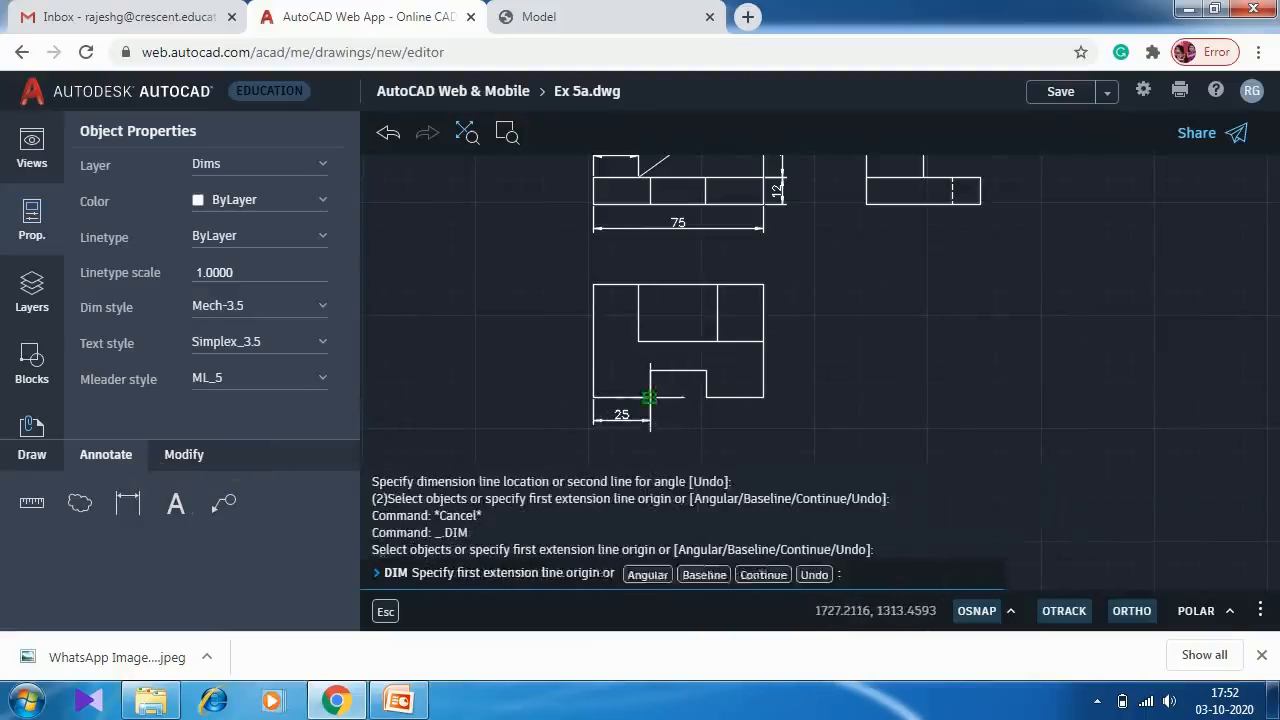
pyautogui.click(650, 397)
pyautogui.click(706, 397)
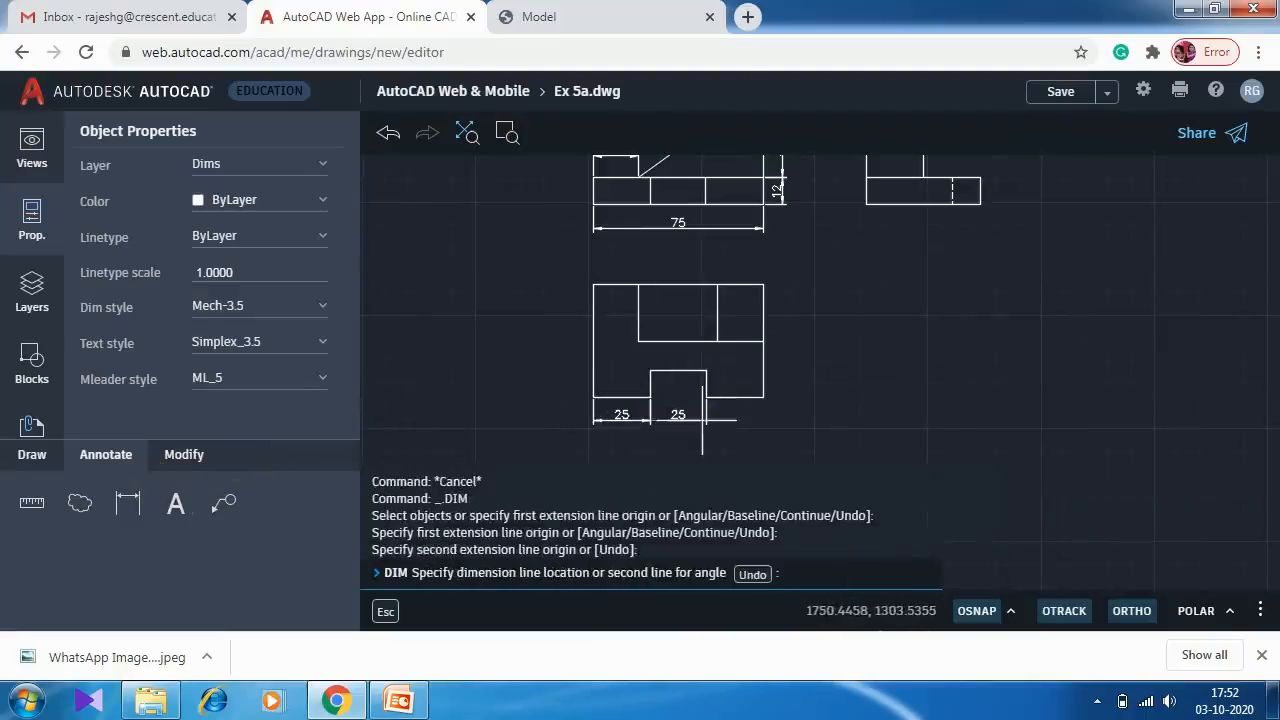
pyautogui.click(703, 420)
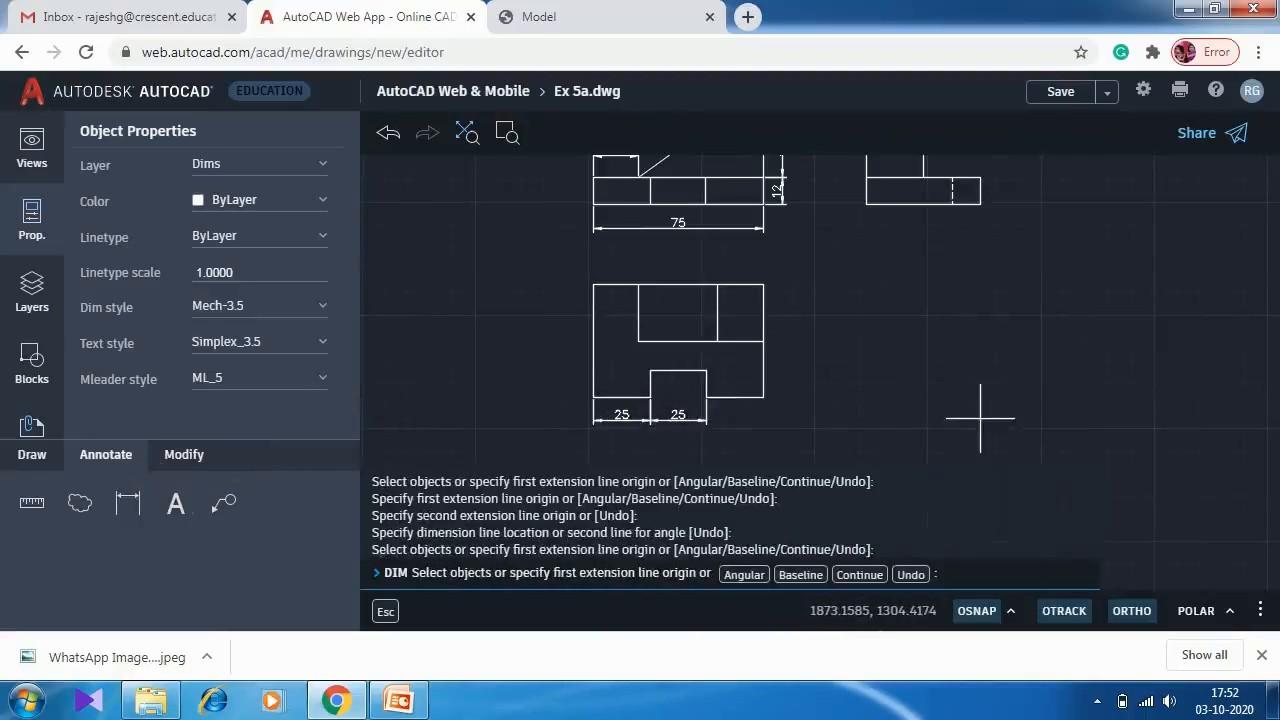
# Dimension the depth of the raised block along the top view's right edge, placing the dimension line outside the view.
pyautogui.click(131, 510)
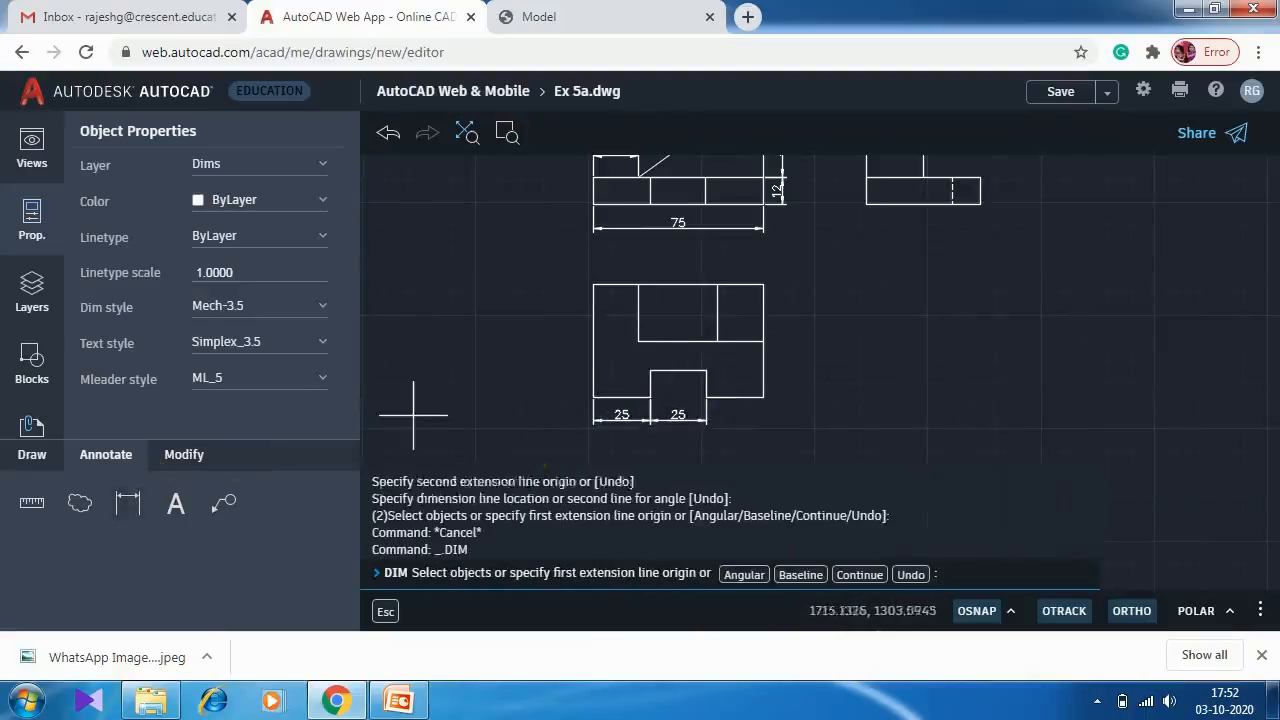
pyautogui.click(763, 342)
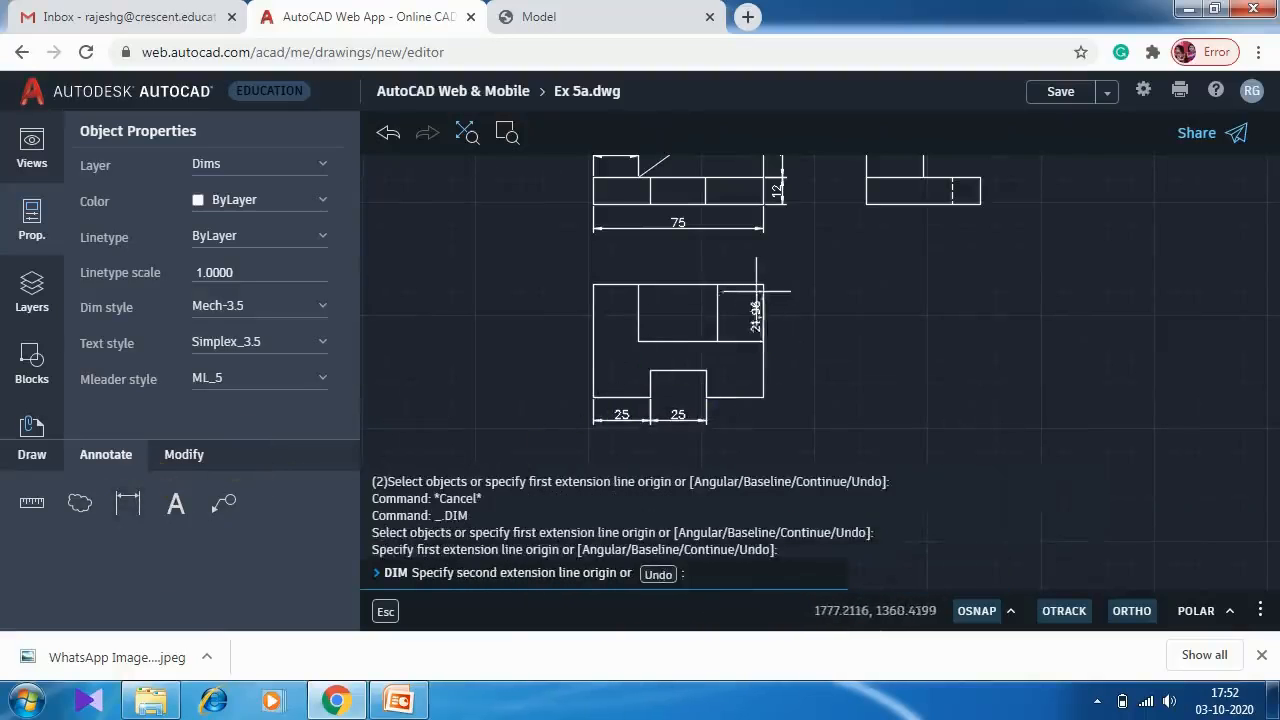
pyautogui.click(763, 285)
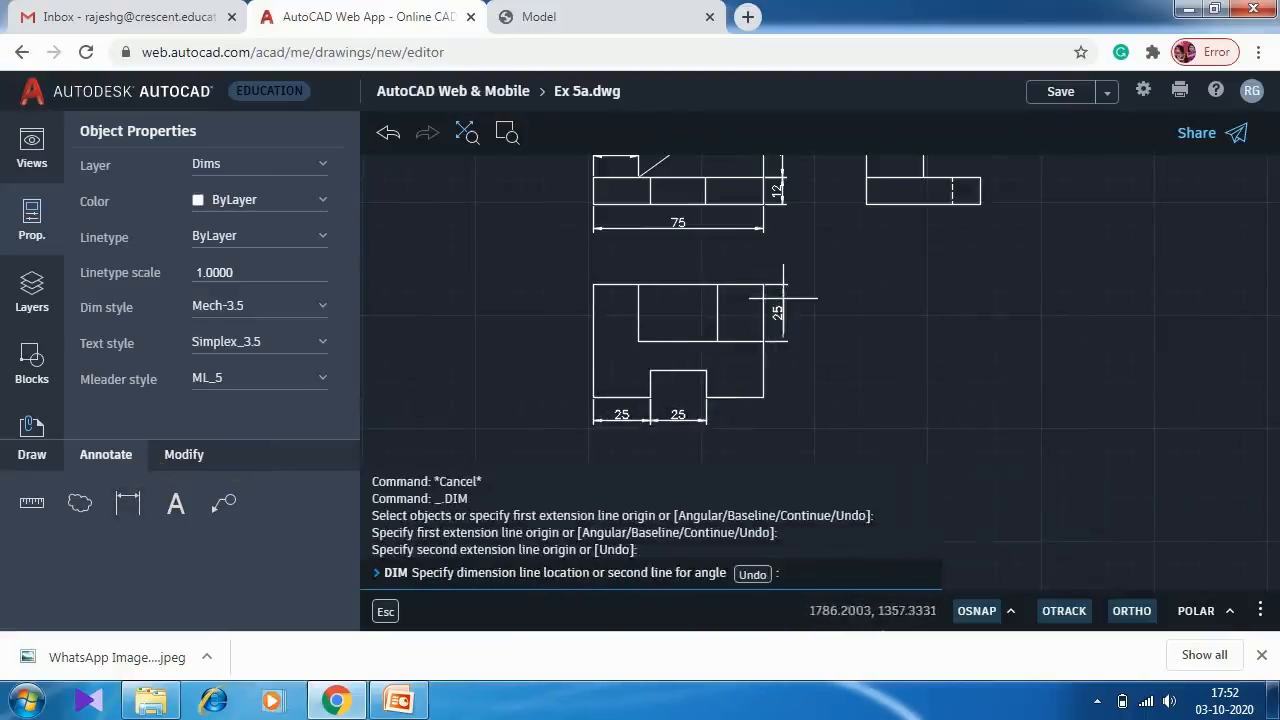
pyautogui.click(785, 300)
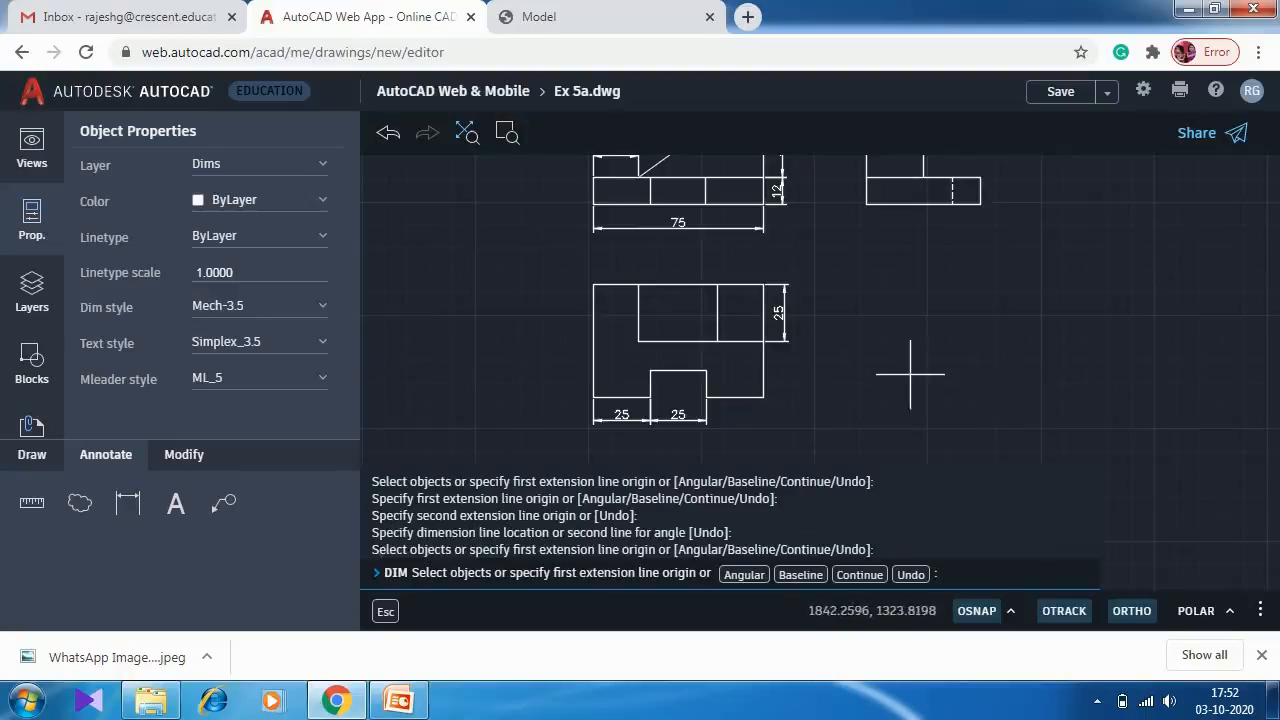
# Dimension the flat top edge of the front view's upper block, placing the dimension line above it.
pyautogui.moveTo(908, 297); pyautogui.dragTo(893, 402, button='middle')
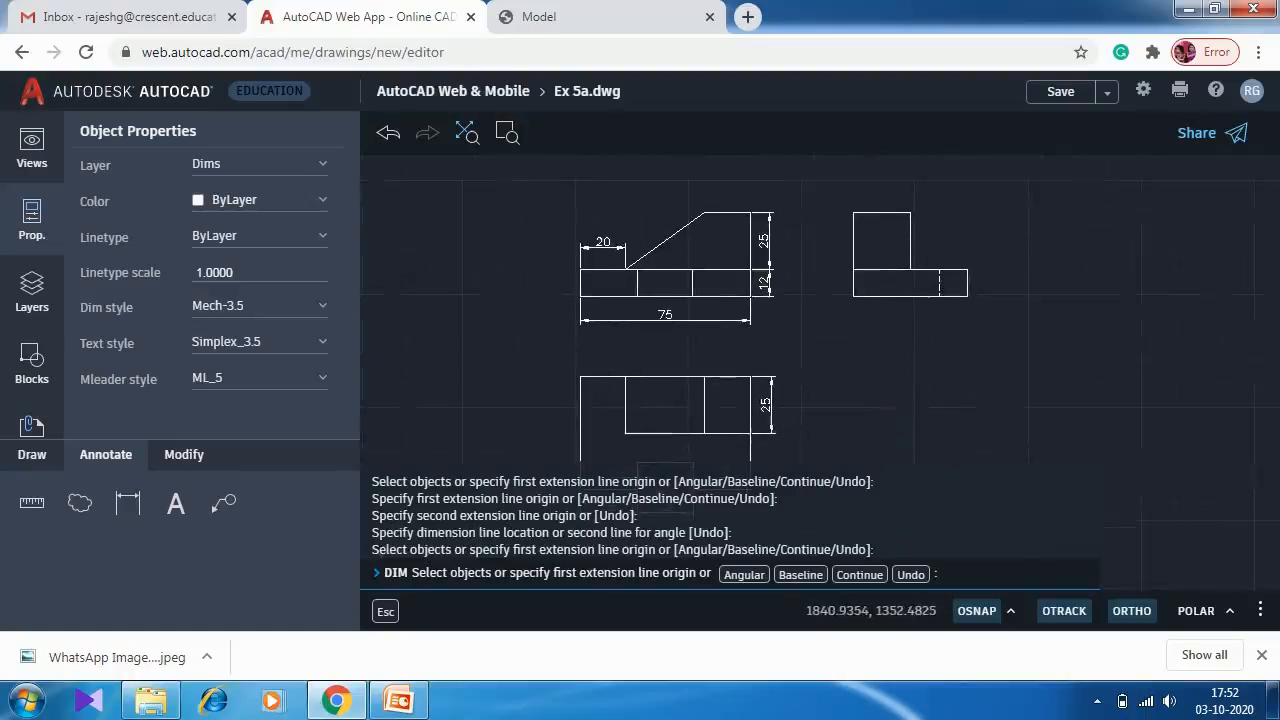
pyautogui.click(123, 507)
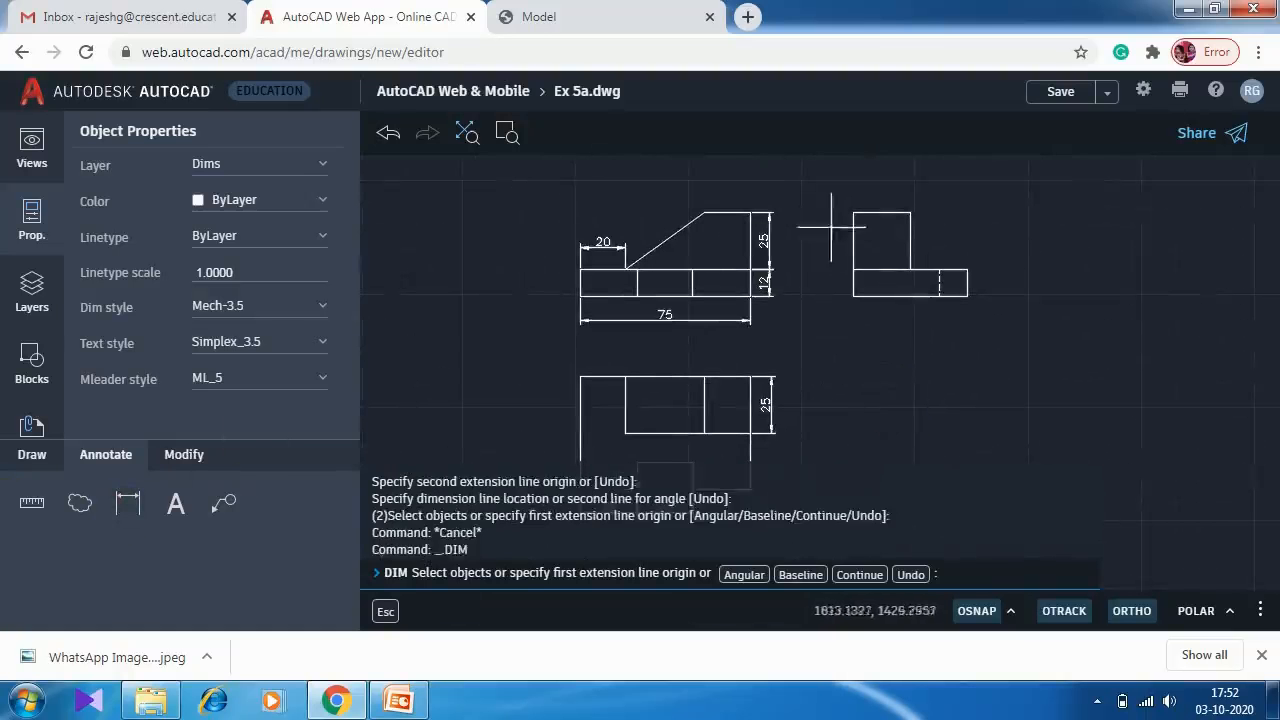
pyautogui.click(750, 213)
pyautogui.click(705, 212)
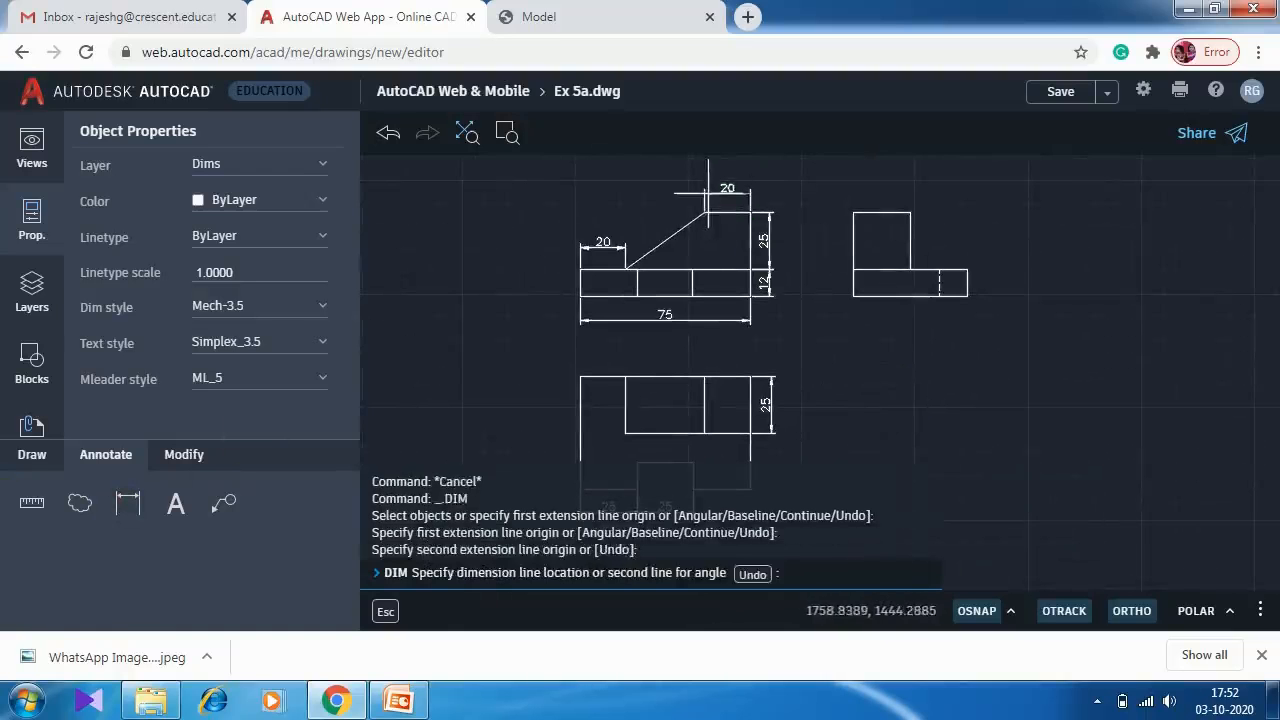
pyautogui.click(708, 194)
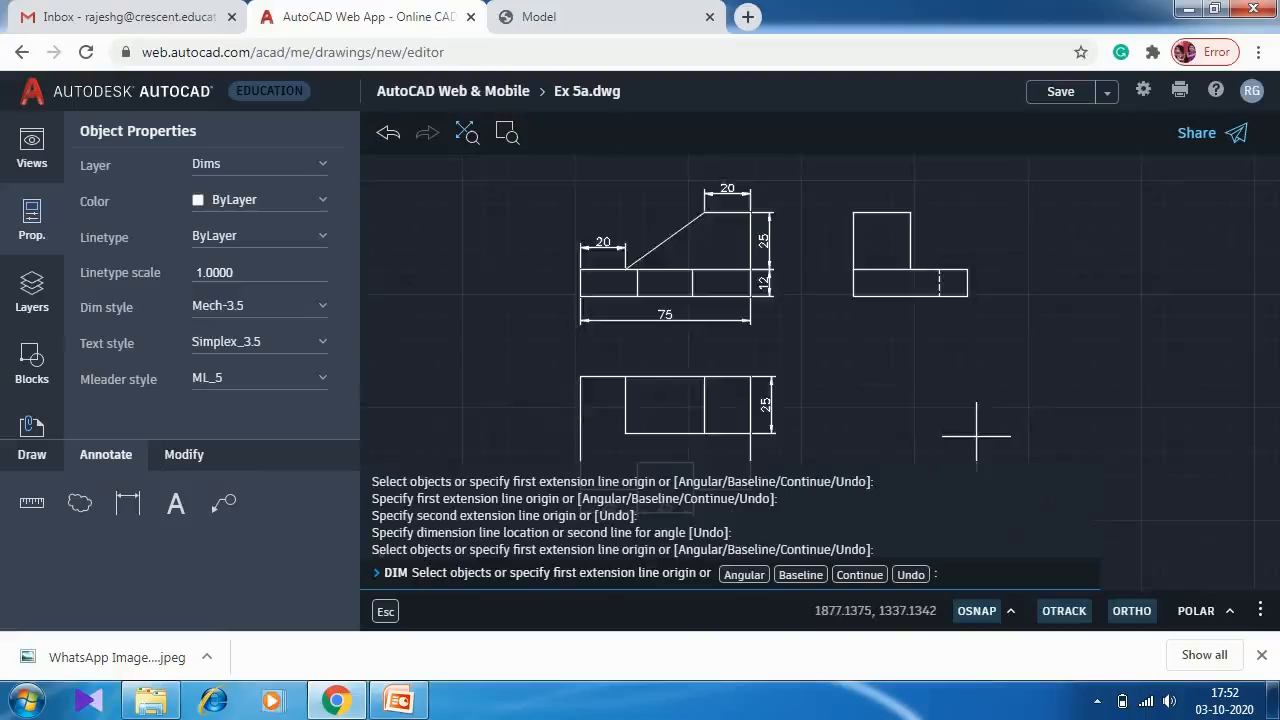
# Dimension the depth of the notch in the top view, placing the dimension line just right of the notch.
pyautogui.moveTo(937, 366); pyautogui.dragTo(494, 468, button='middle')
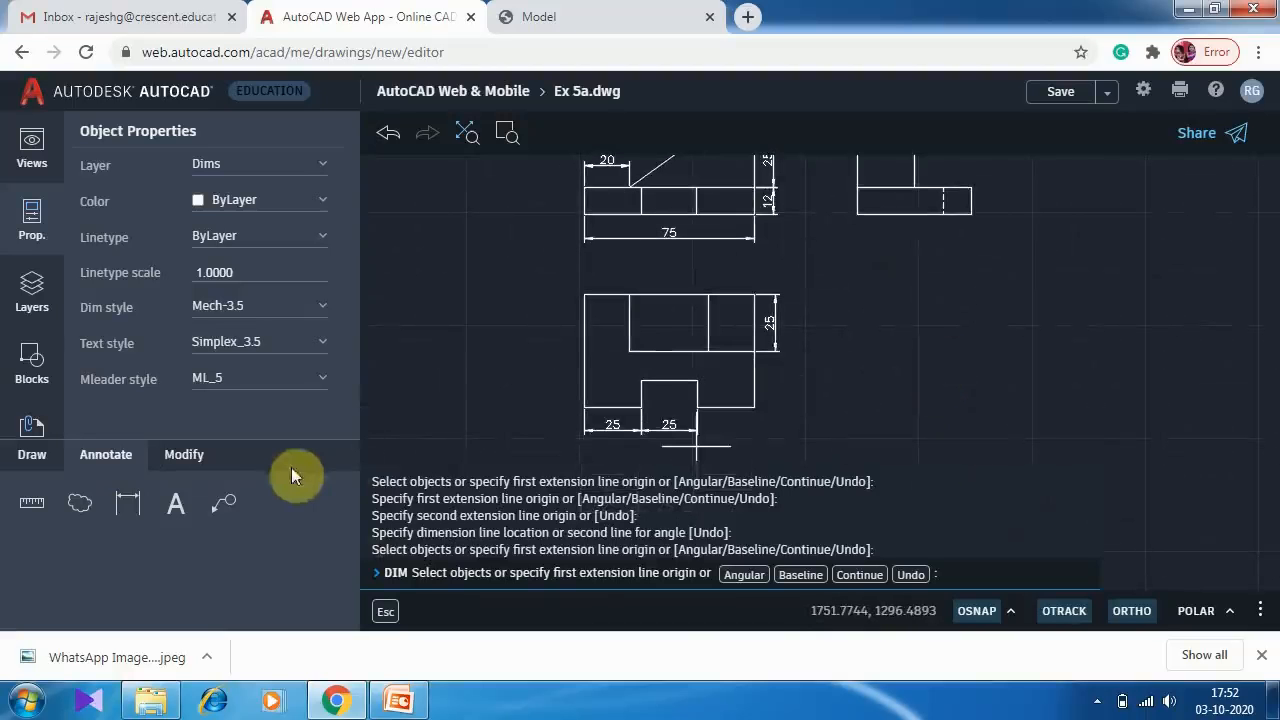
pyautogui.click(133, 503)
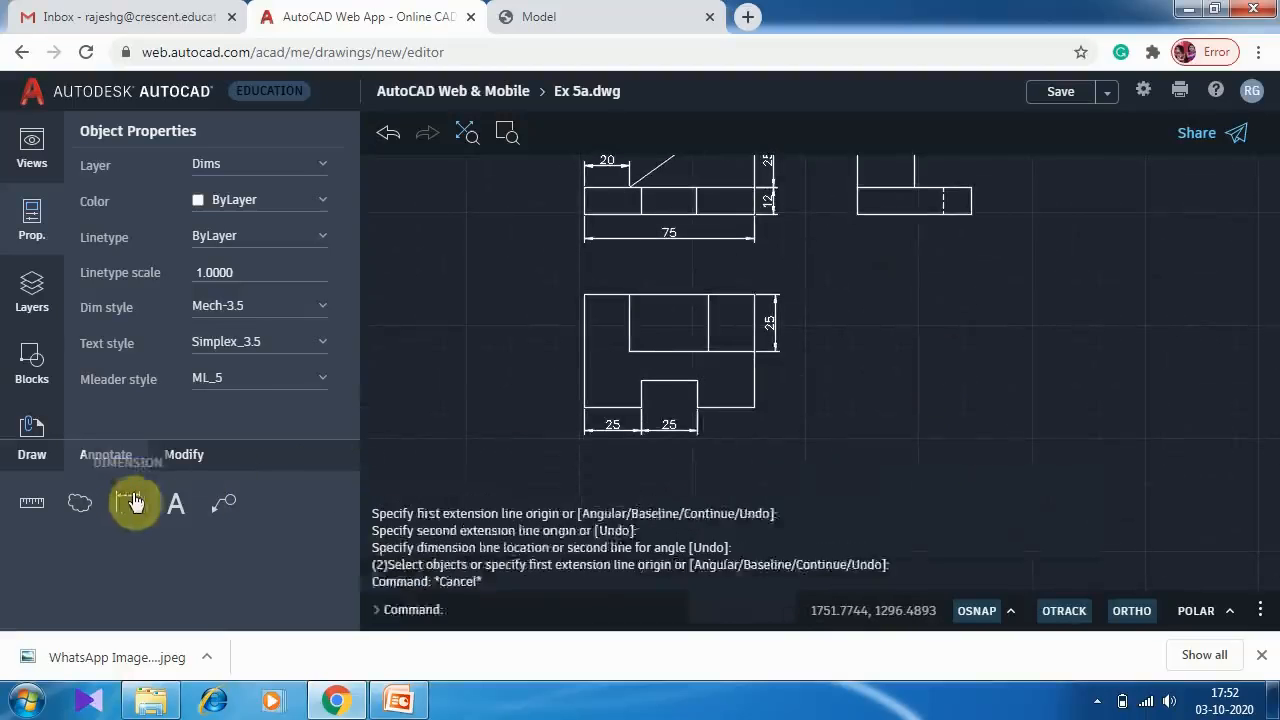
pyautogui.click(697, 407)
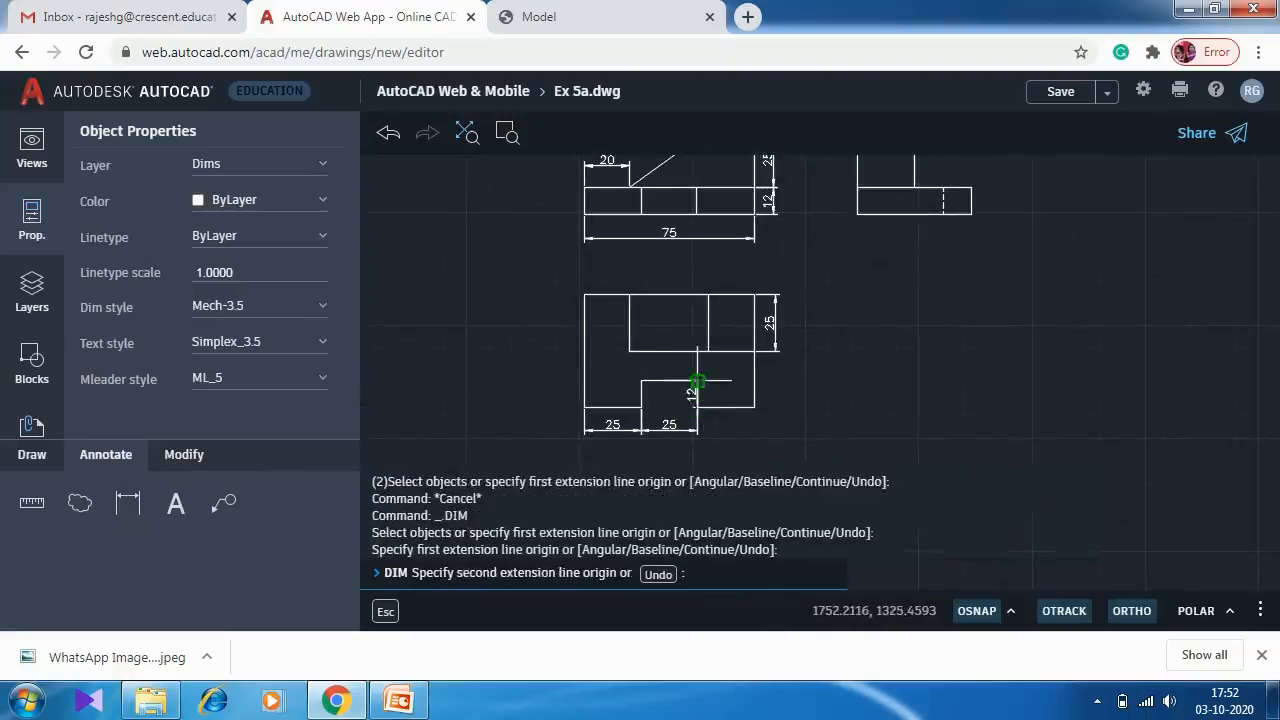
pyautogui.click(697, 382)
pyautogui.click(713, 388)
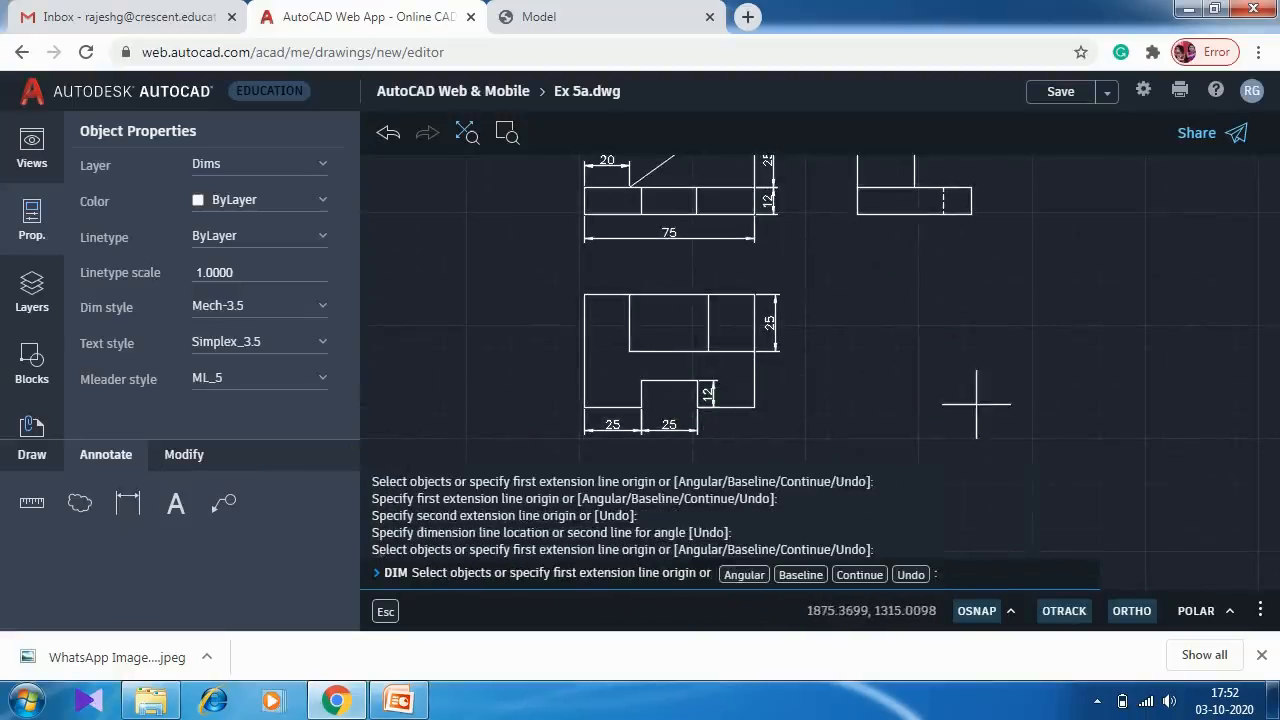
# Dimension the overall depth of the top view along its left edge, placing the dimension line to the left of the view.
pyautogui.scroll(-1, 934, 406)
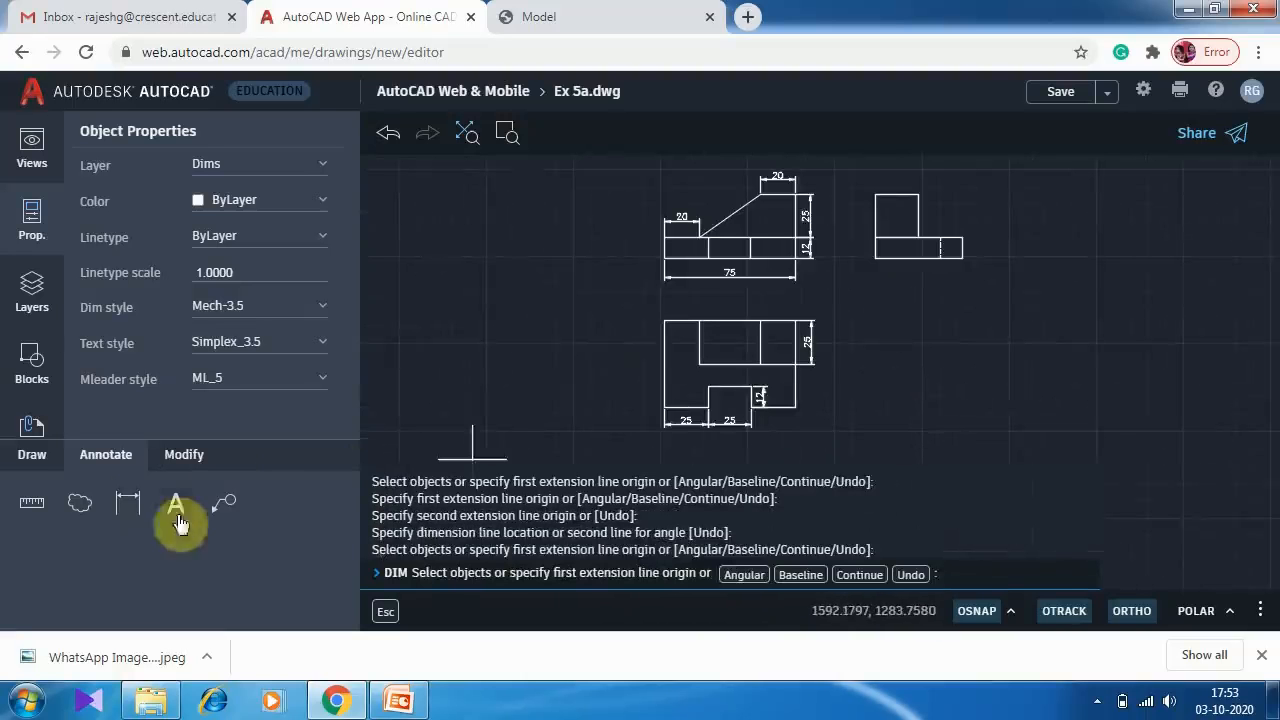
pyautogui.click(127, 503)
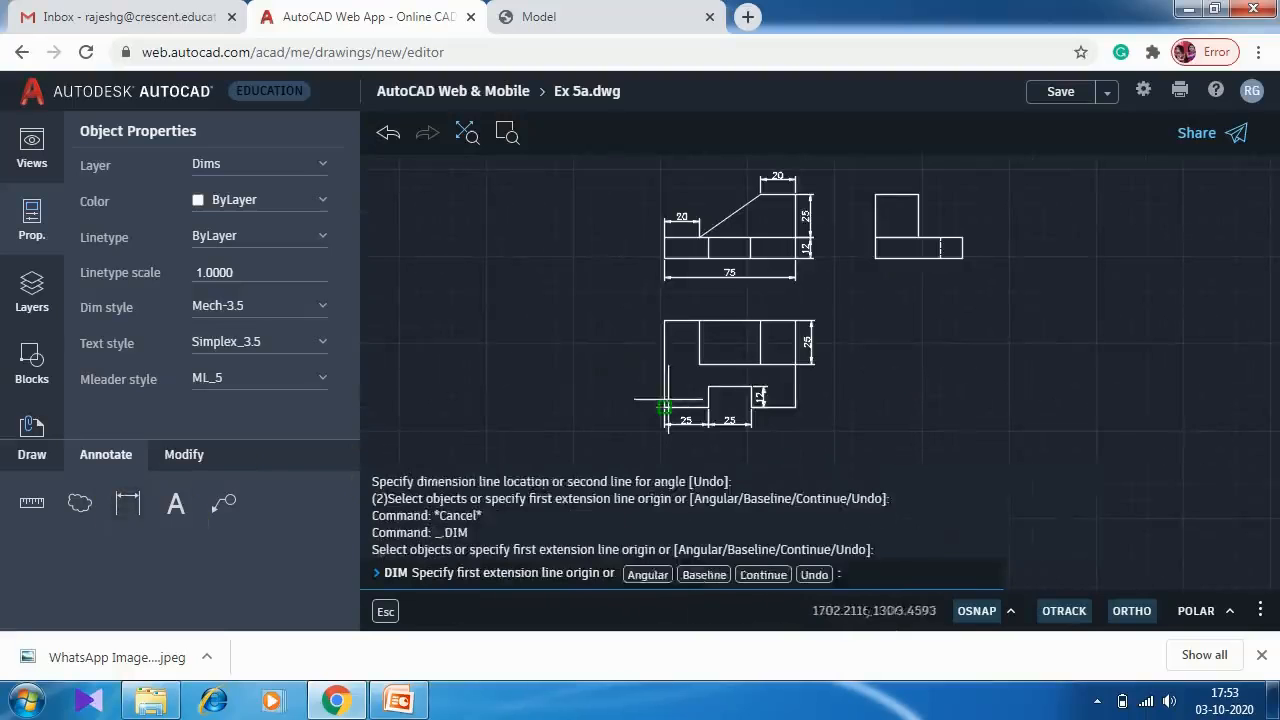
pyautogui.click(664, 408)
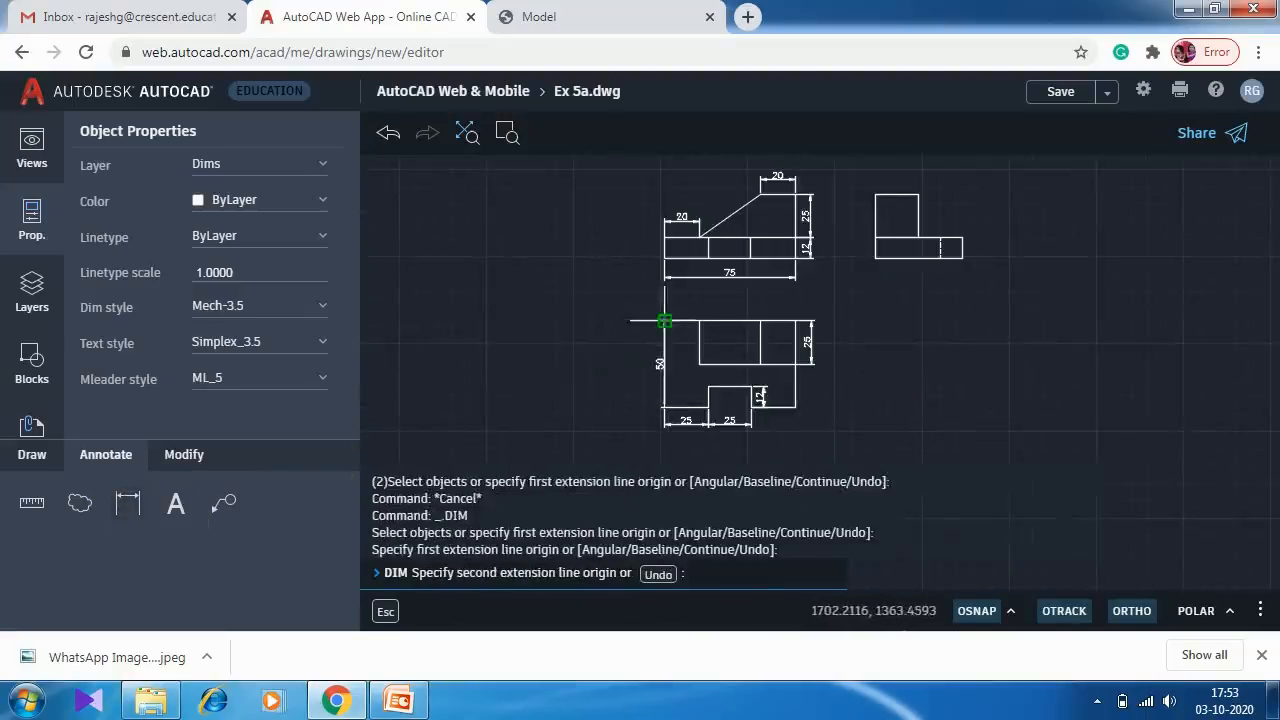
pyautogui.click(664, 321)
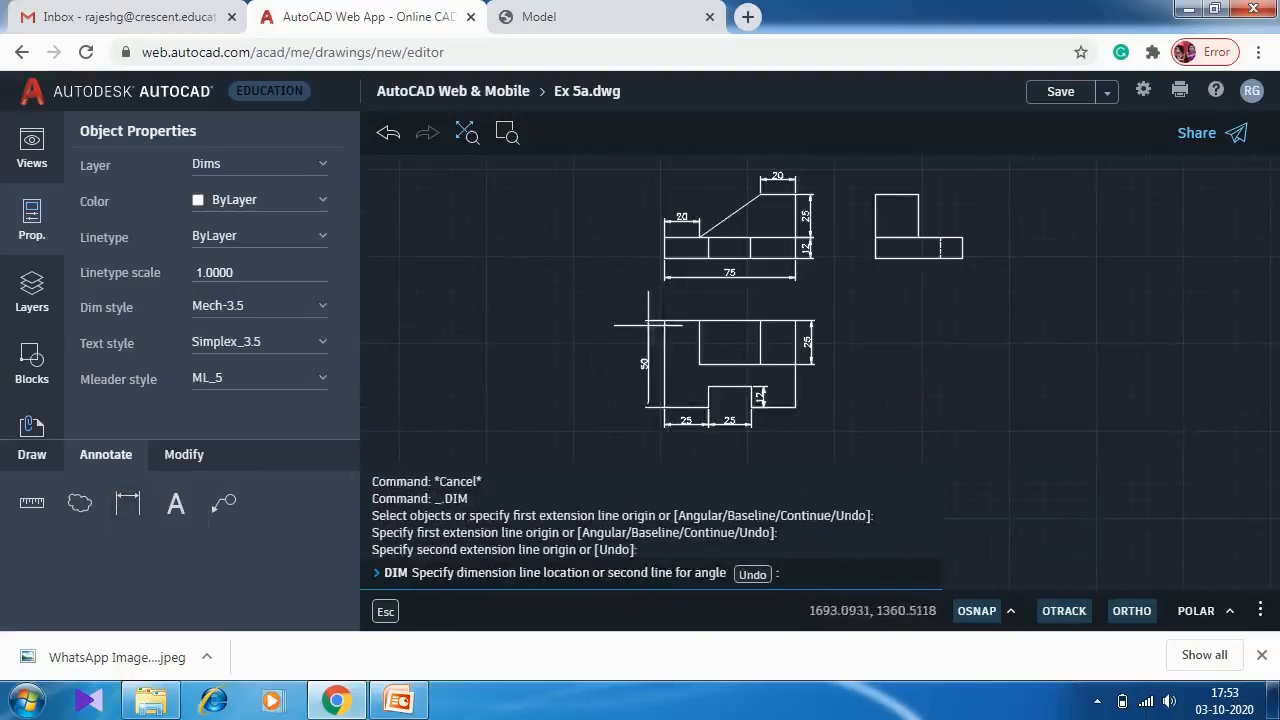
pyautogui.click(647, 325)
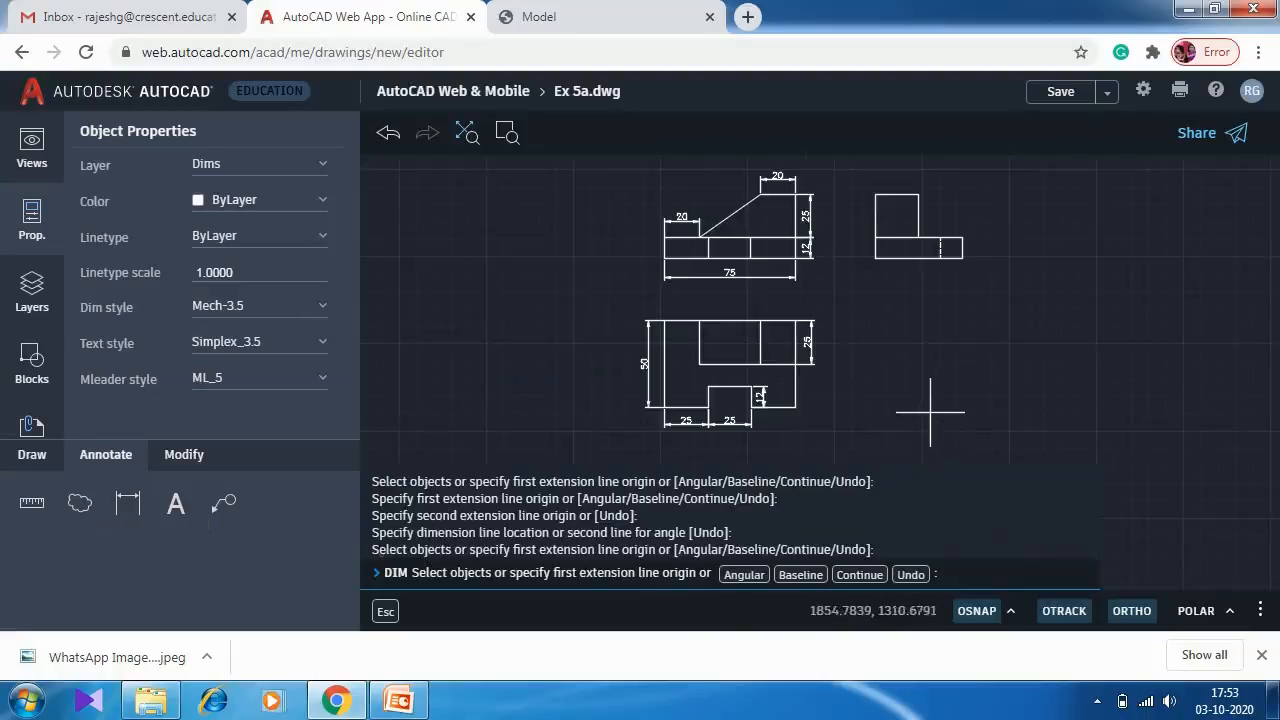
pyautogui.click(476, 135)
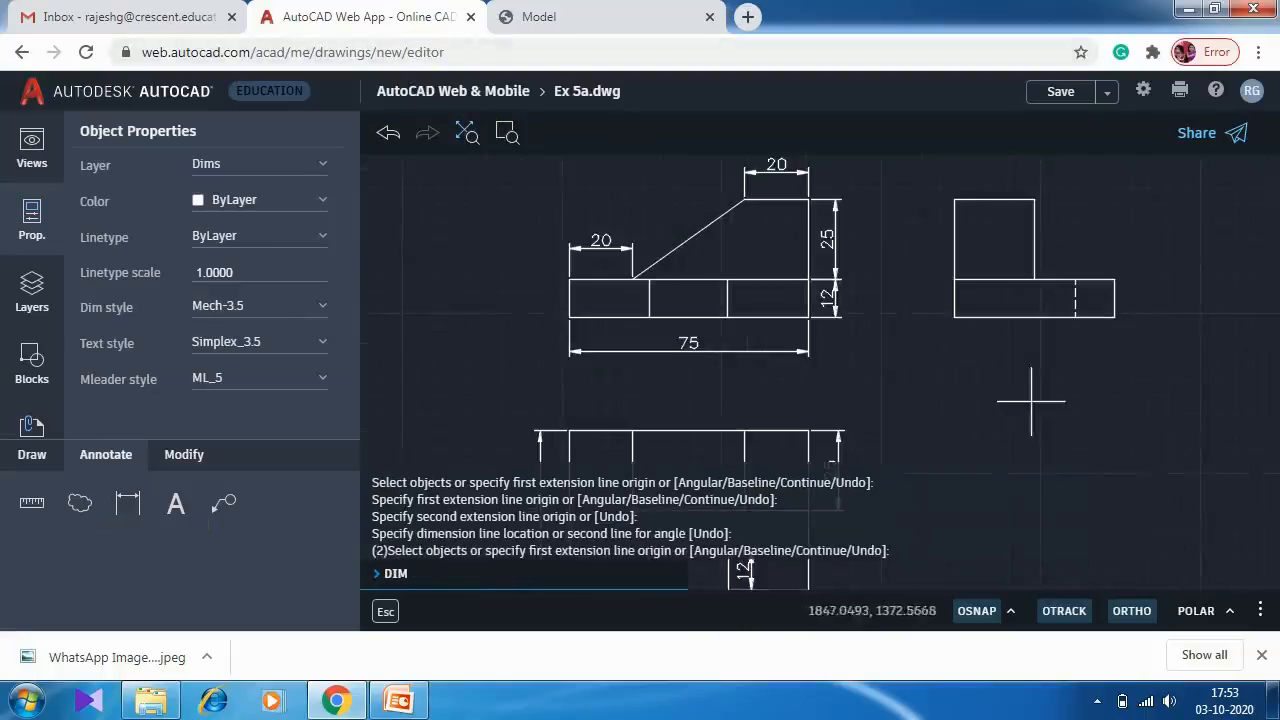
# Make Dark grey the current color and apply it to all front-view dimensions plus the top view's overall and raised-block depth dimensions.
pyautogui.click(327, 205)
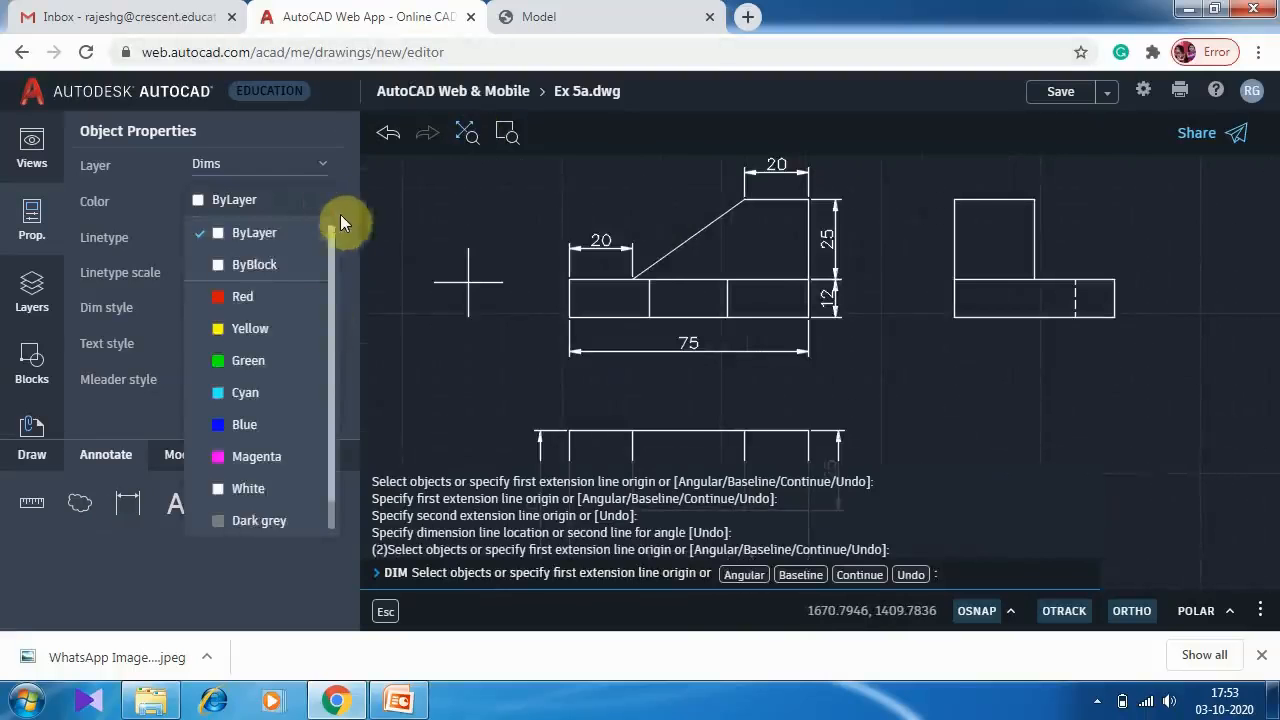
pyautogui.click(258, 521)
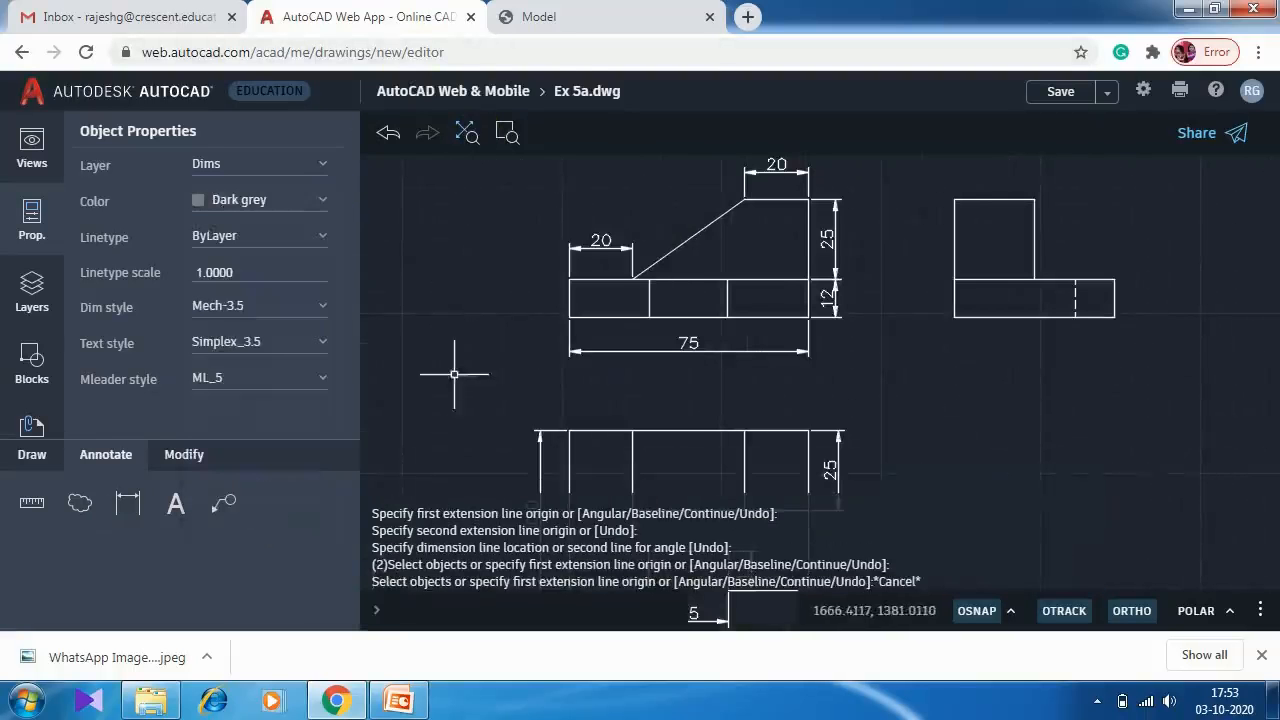
pyautogui.scroll(-3, 458, 336)
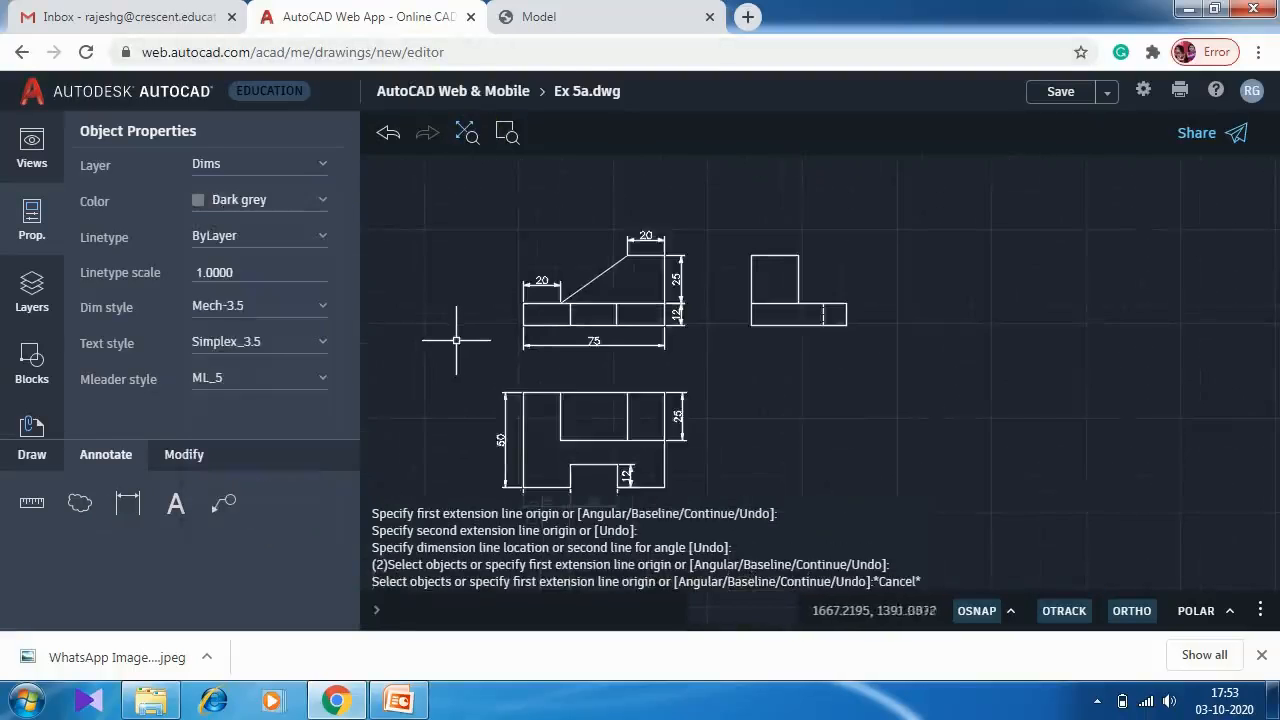
pyautogui.scroll(1, 456, 341)
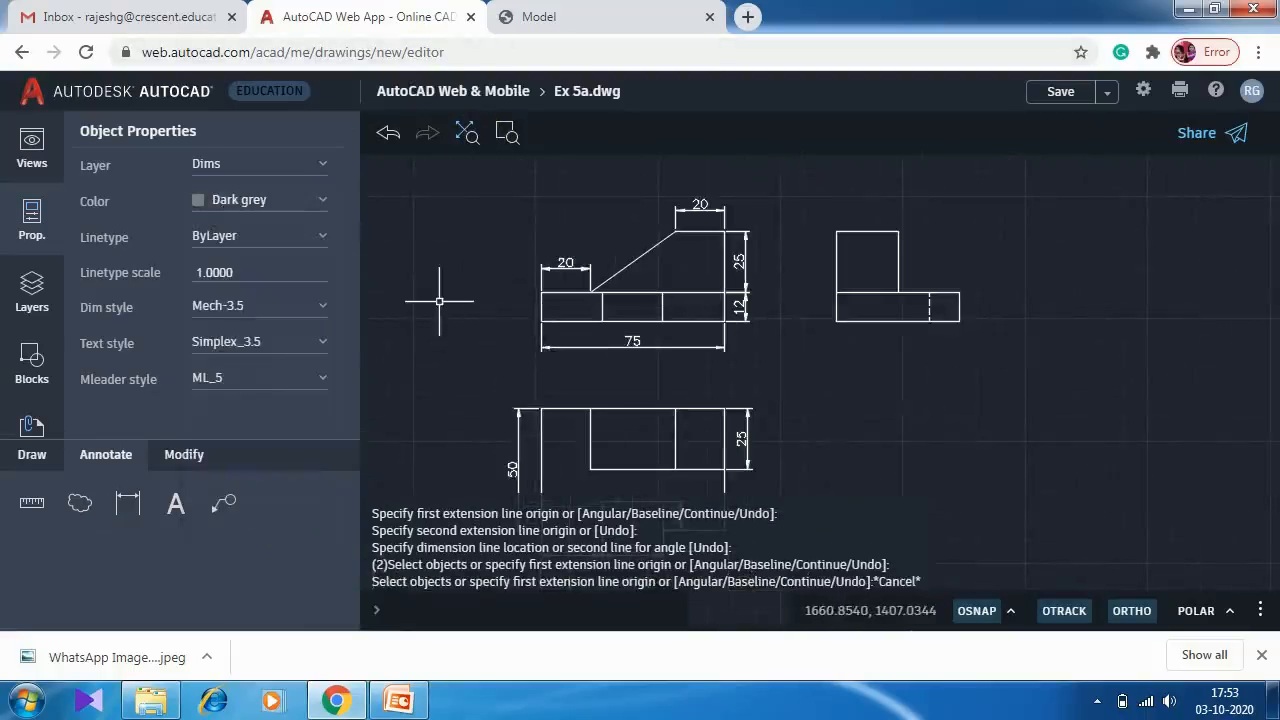
pyautogui.click(438, 300)
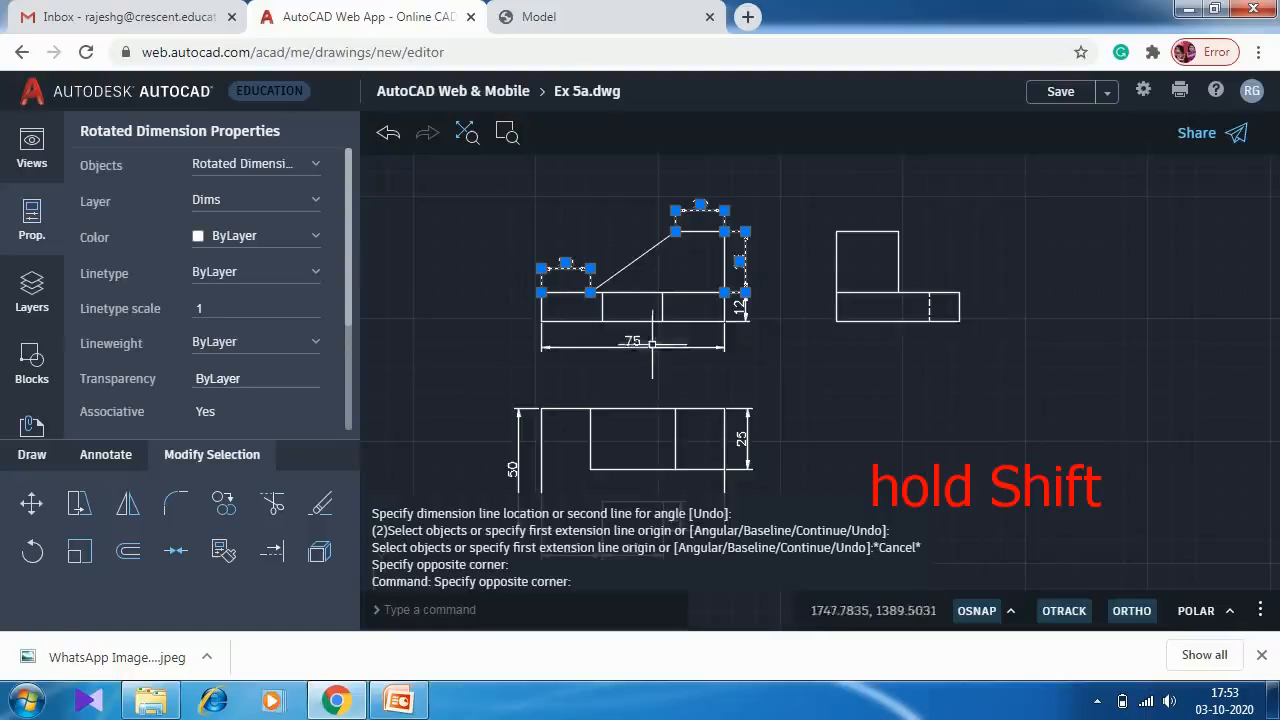
pyautogui.keyDown('shift'); pyautogui.click(652, 344); pyautogui.keyUp('shift')
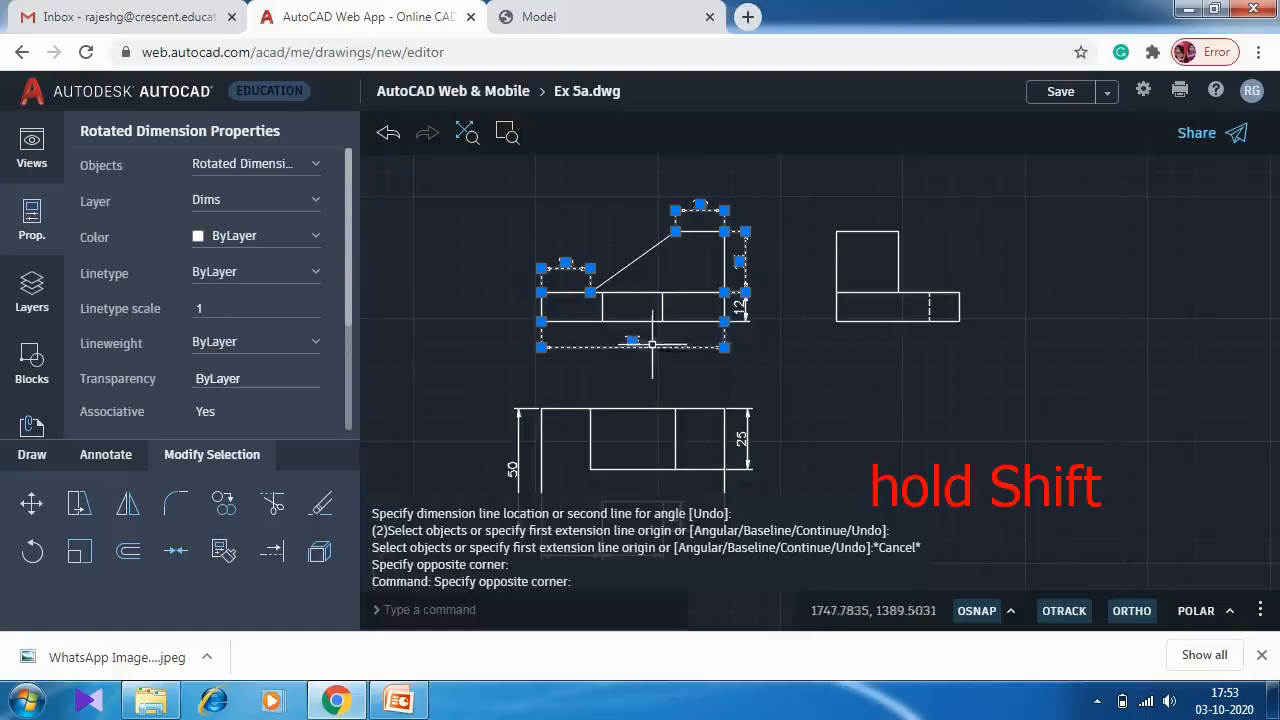
pyautogui.keyDown('shift'); pyautogui.click(741, 308); pyautogui.keyUp('shift')
pyautogui.keyDown('shift'); pyautogui.click(747, 453); pyautogui.keyUp('shift')
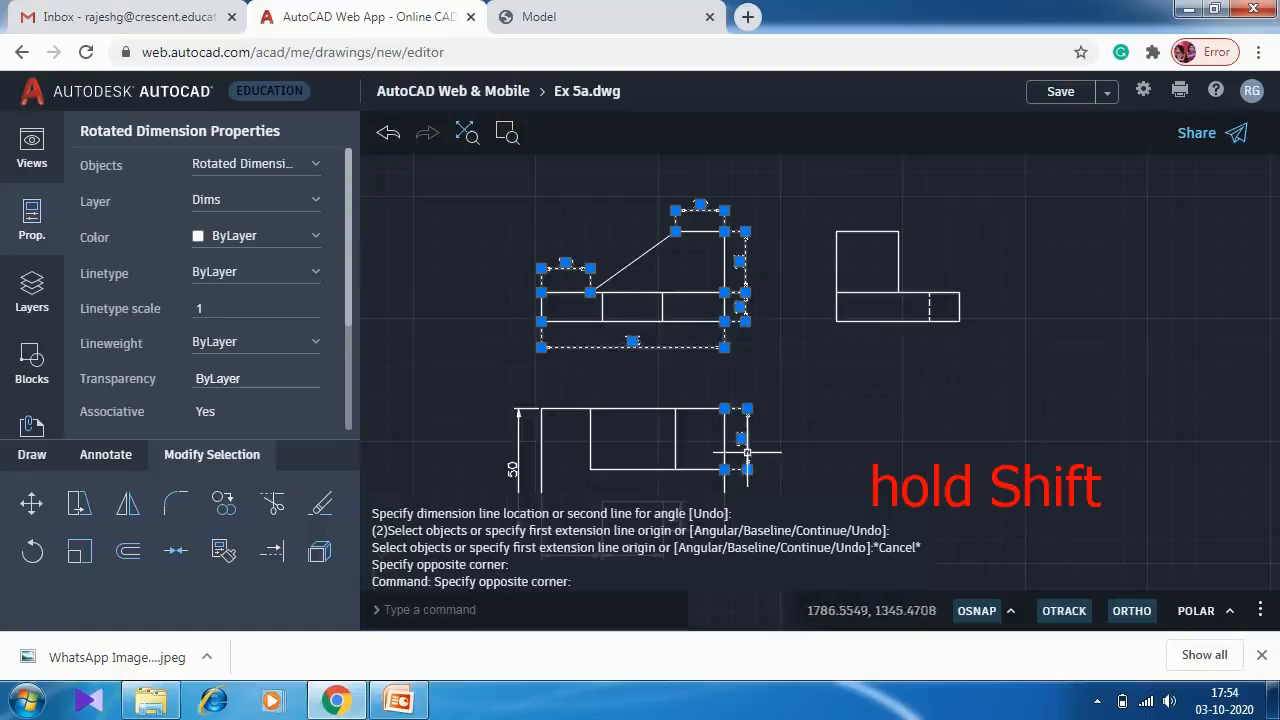
pyautogui.keyDown('shift'); pyautogui.click(514, 455); pyautogui.keyUp('shift')
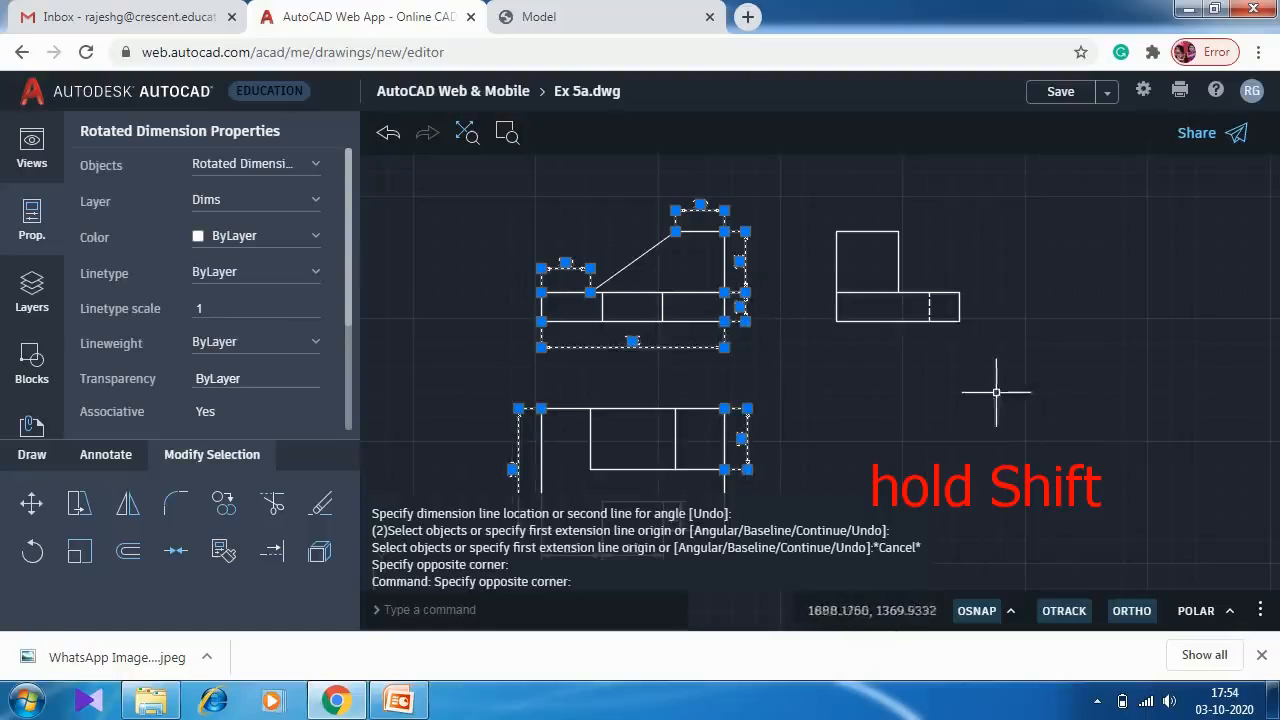
pyautogui.click(254, 240)
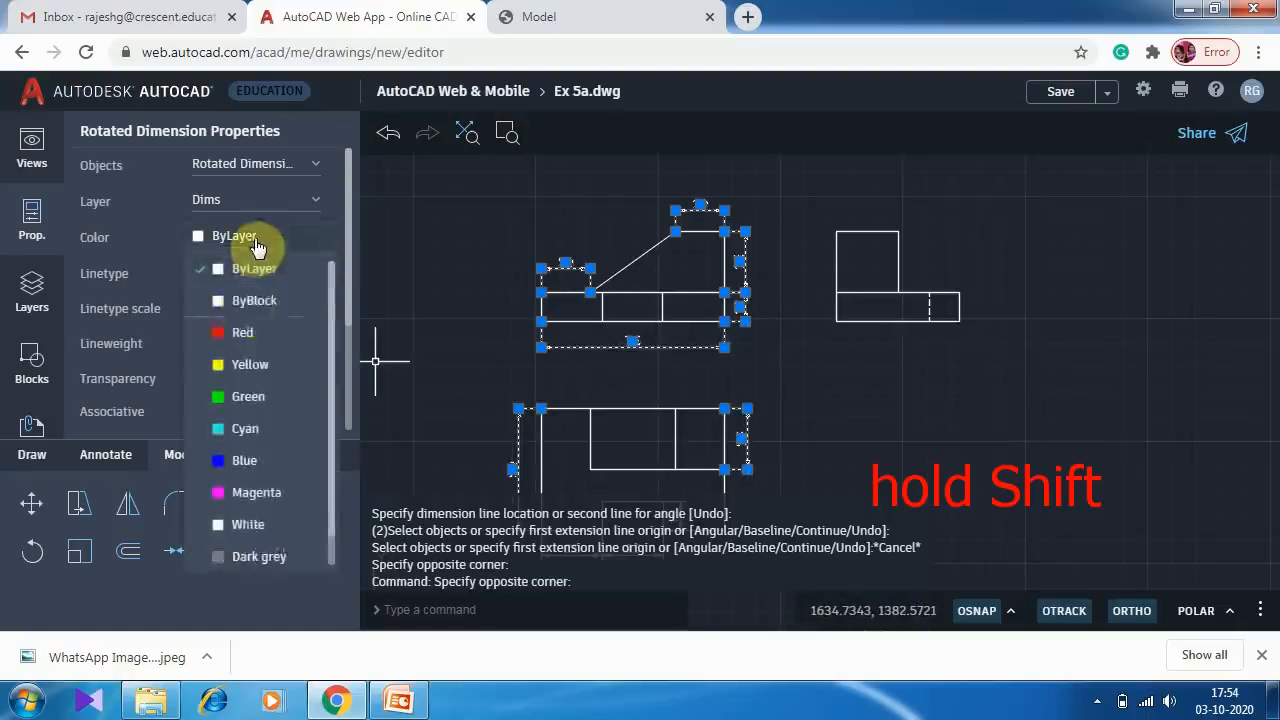
pyautogui.click(258, 556)
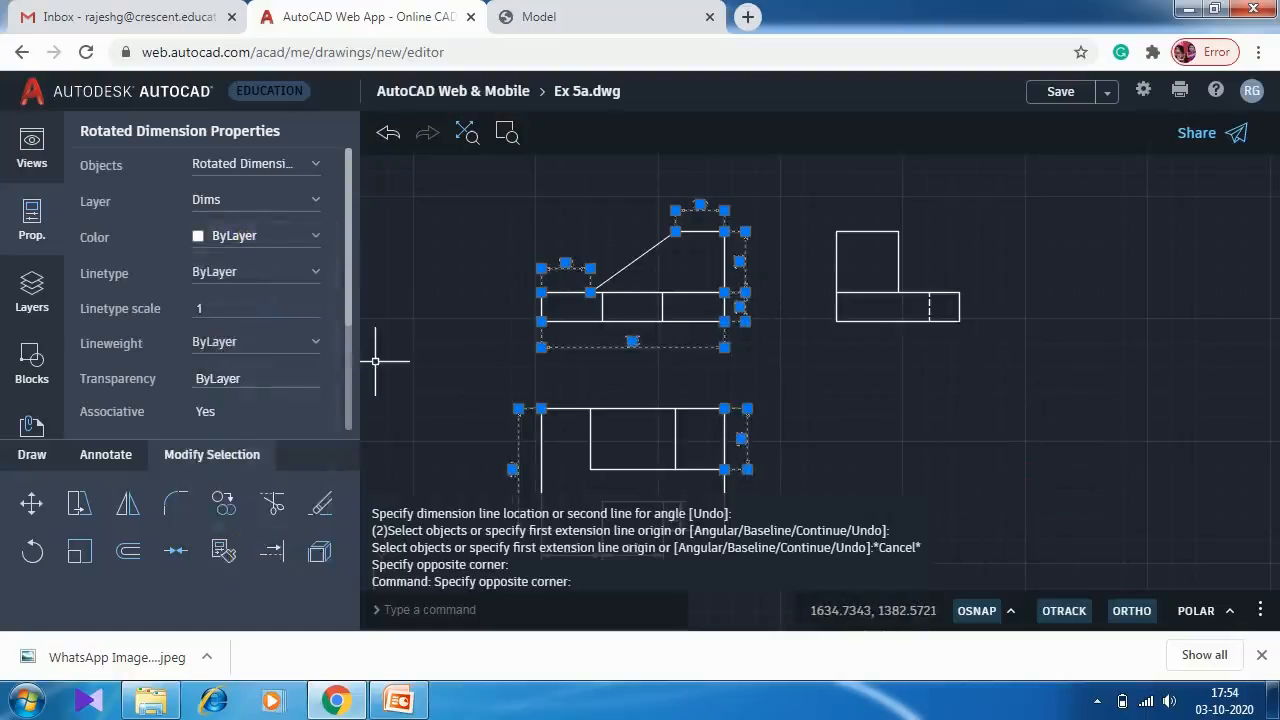
pyautogui.press('Escape')
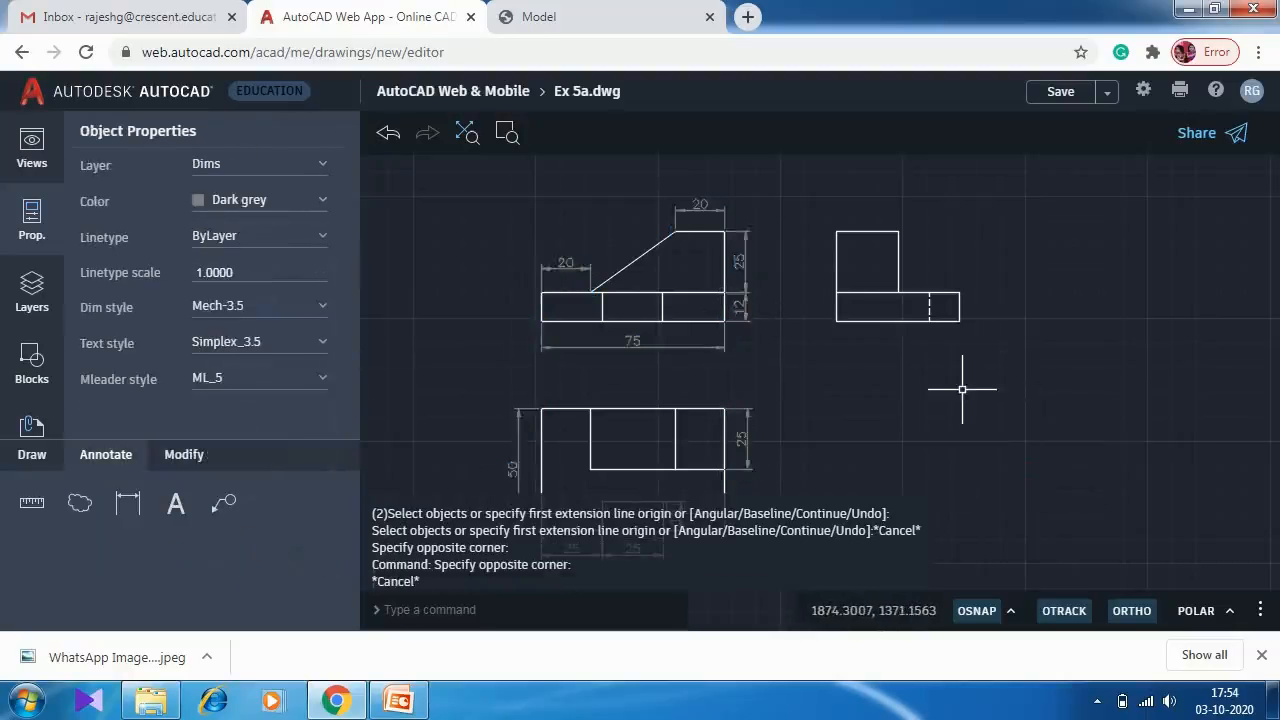
# Change the color of the two width dimensions below the top view and the notch's depth dimension to Dark grey.
pyautogui.scroll(-1, 962, 389)
pyautogui.moveTo(943, 438); pyautogui.dragTo(931, 355, button='middle')
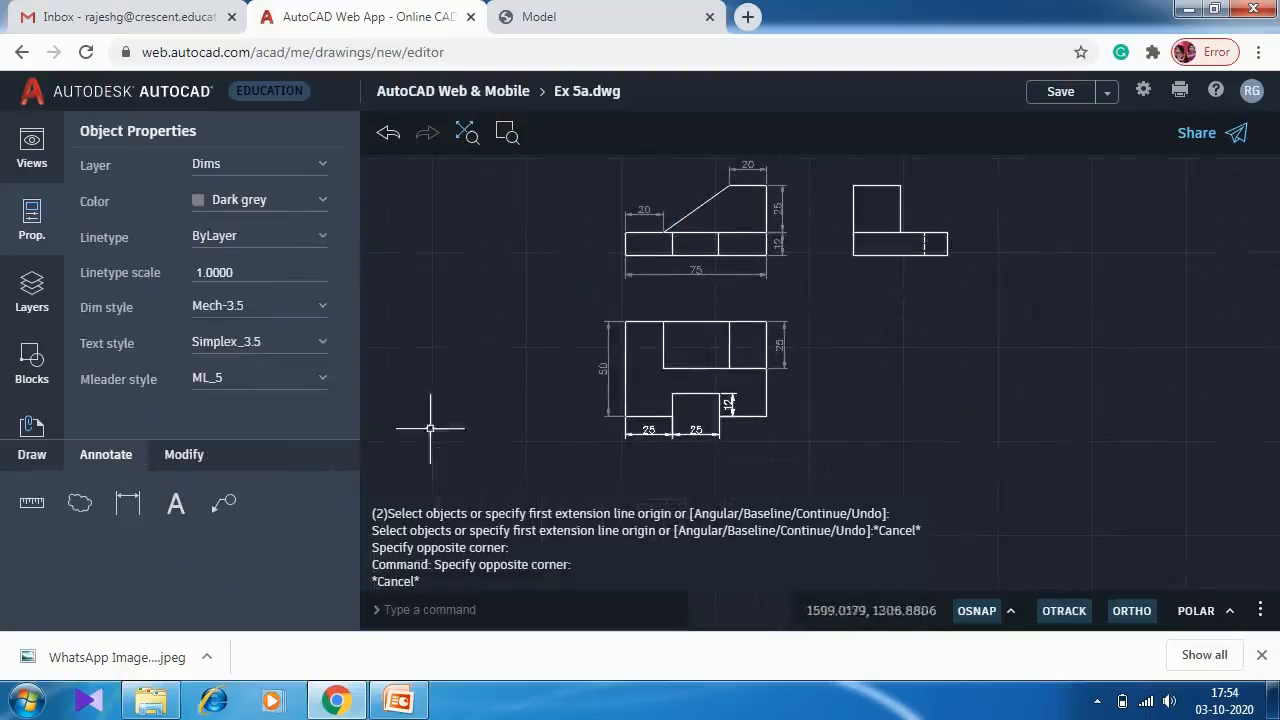
pyautogui.click(643, 440)
pyautogui.click(654, 440)
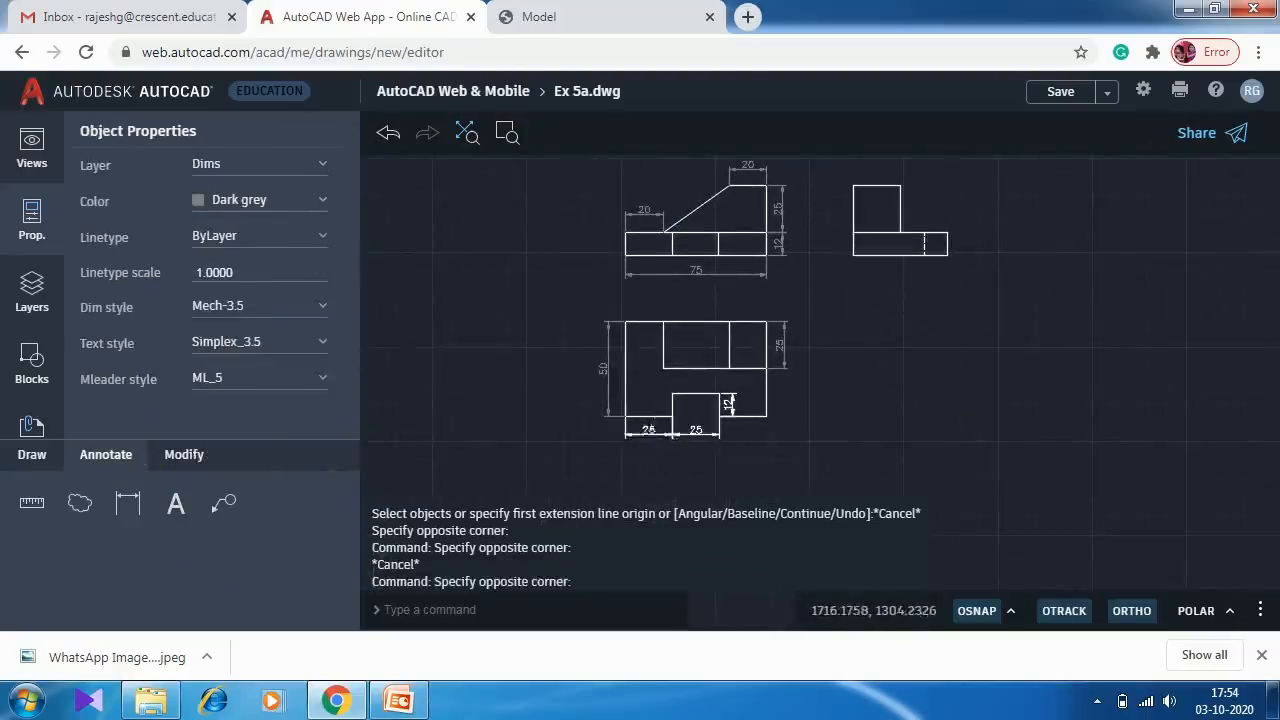
pyautogui.click(649, 429)
pyautogui.click(697, 432)
pyautogui.click(697, 432)
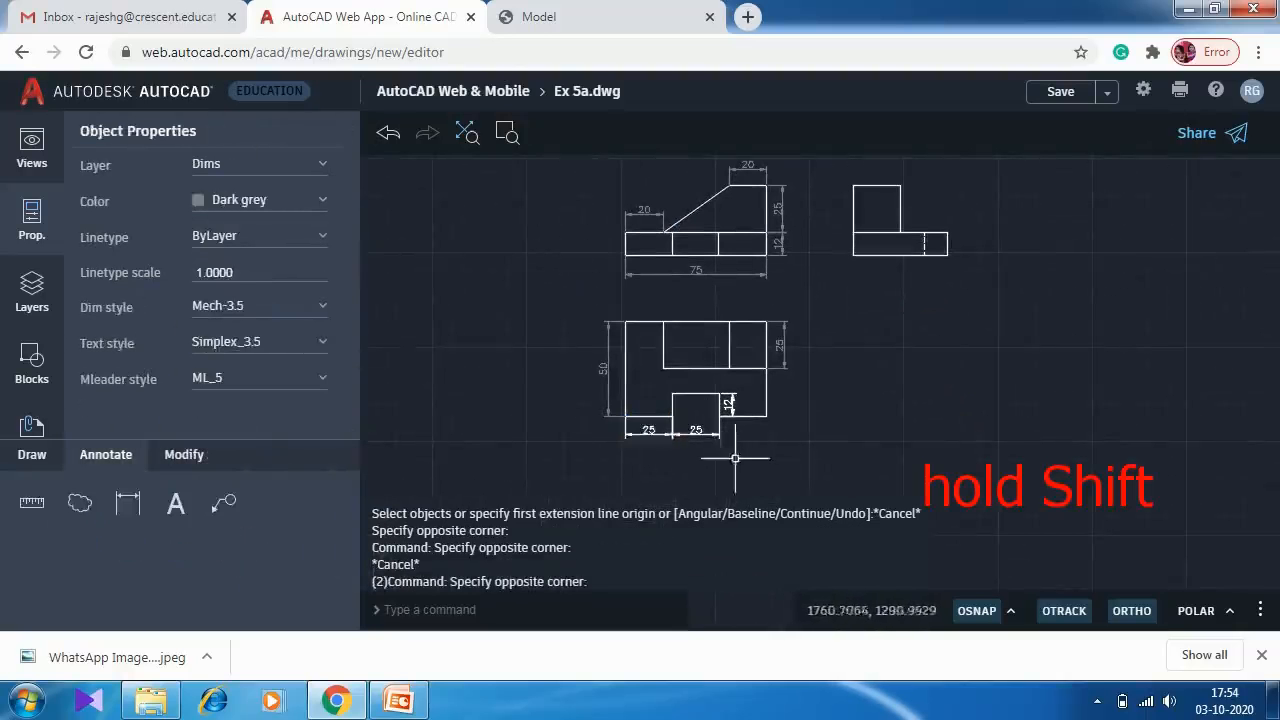
pyautogui.click(648, 433)
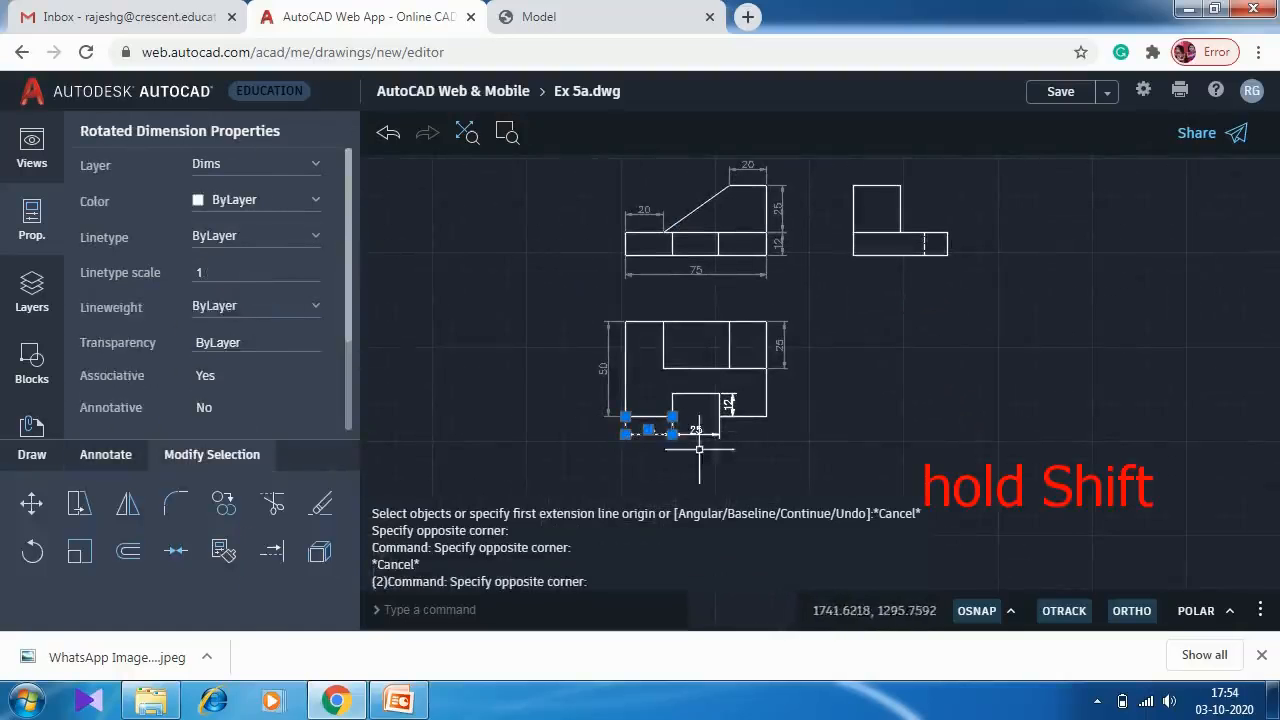
pyautogui.keyDown('shift'); pyautogui.click(700, 432); pyautogui.keyUp('shift')
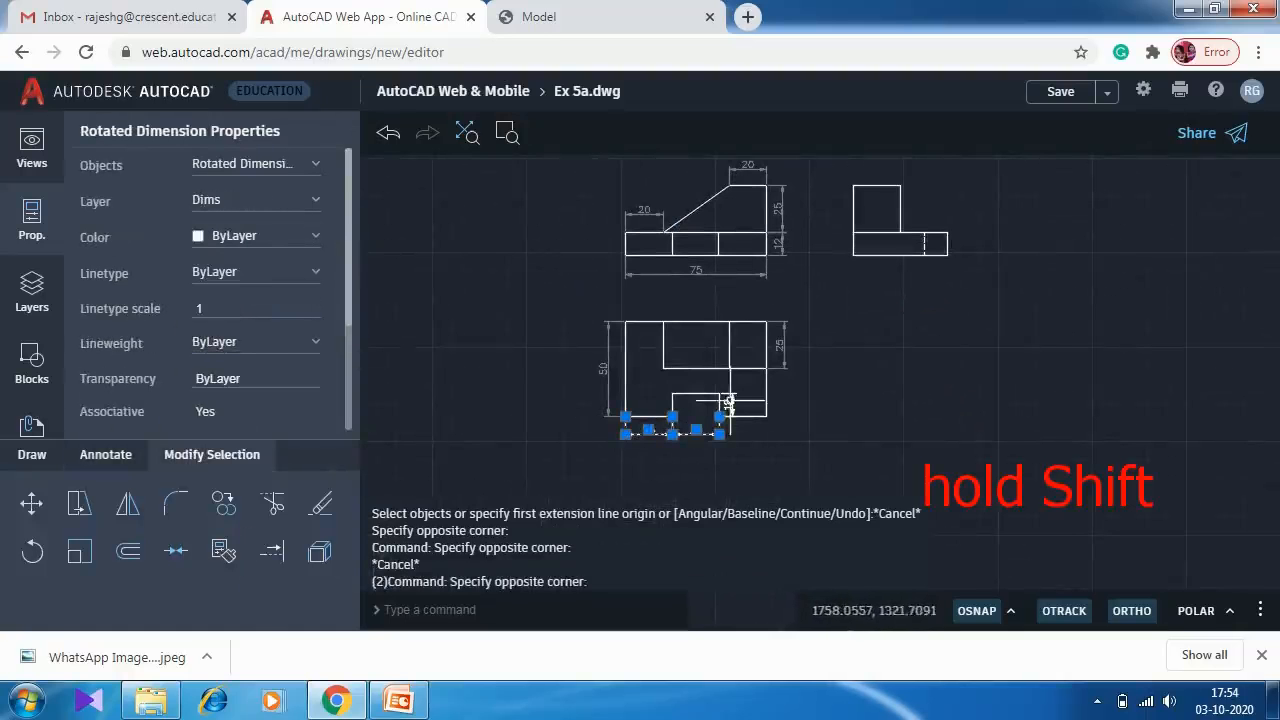
pyautogui.keyDown('shift'); pyautogui.click(728, 403); pyautogui.keyUp('shift')
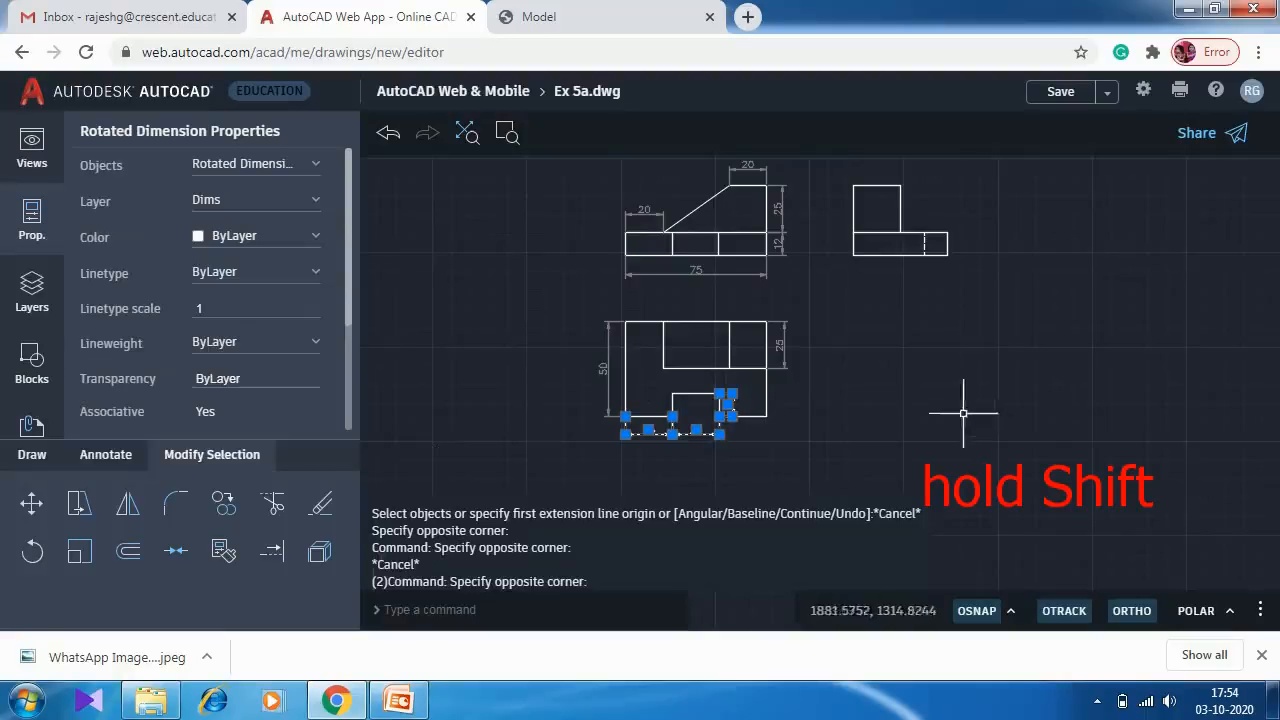
pyautogui.click(264, 241)
pyautogui.click(261, 560)
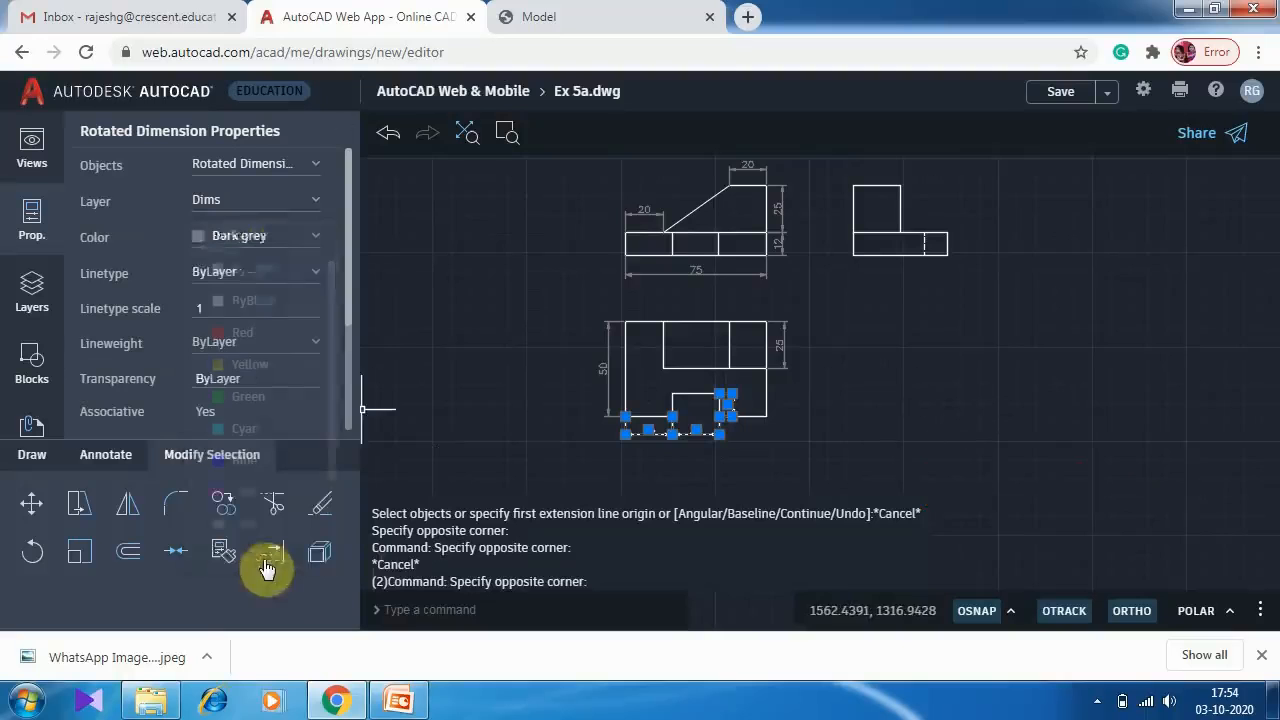
pyautogui.press('Escape')
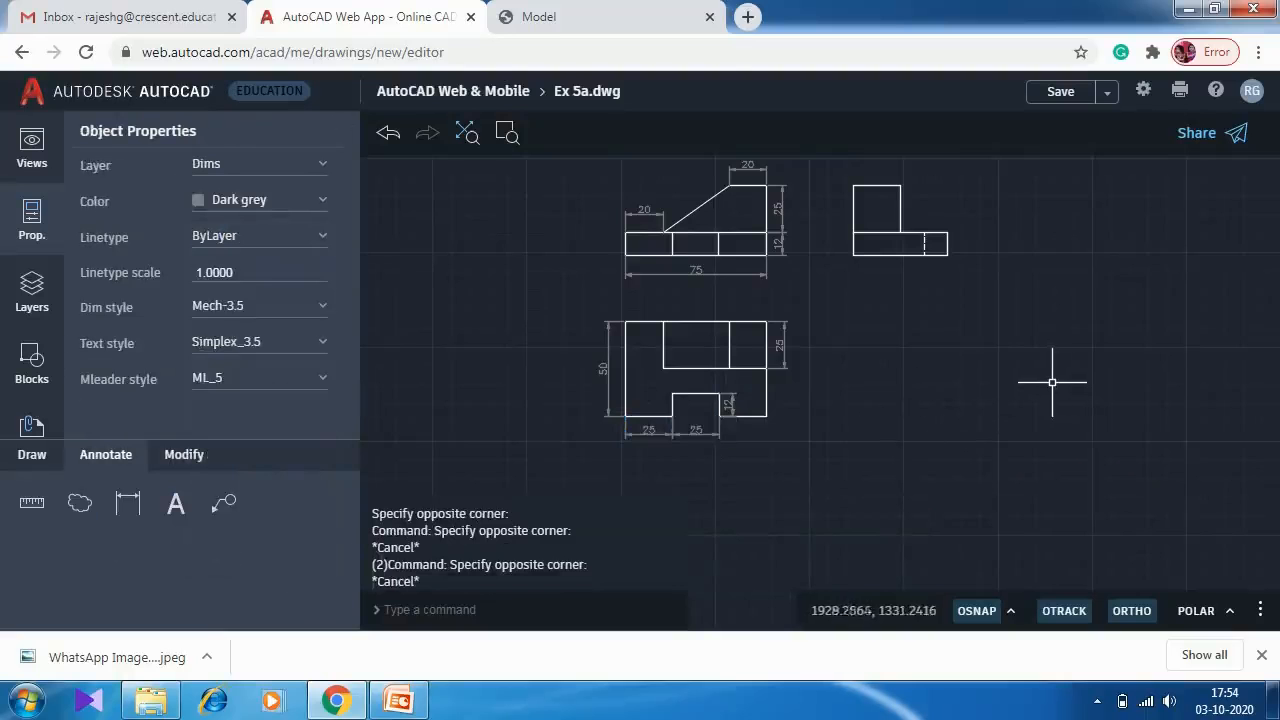
pyautogui.click(473, 140)
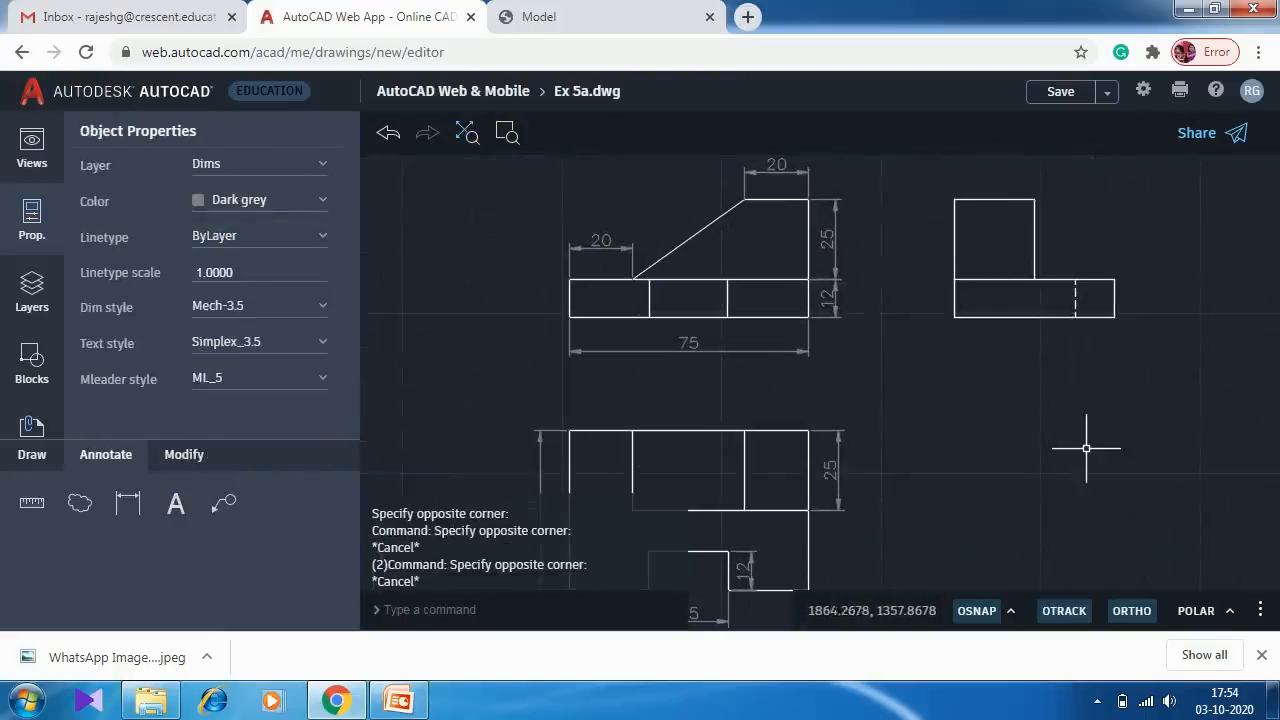
pyautogui.click(1085, 448)
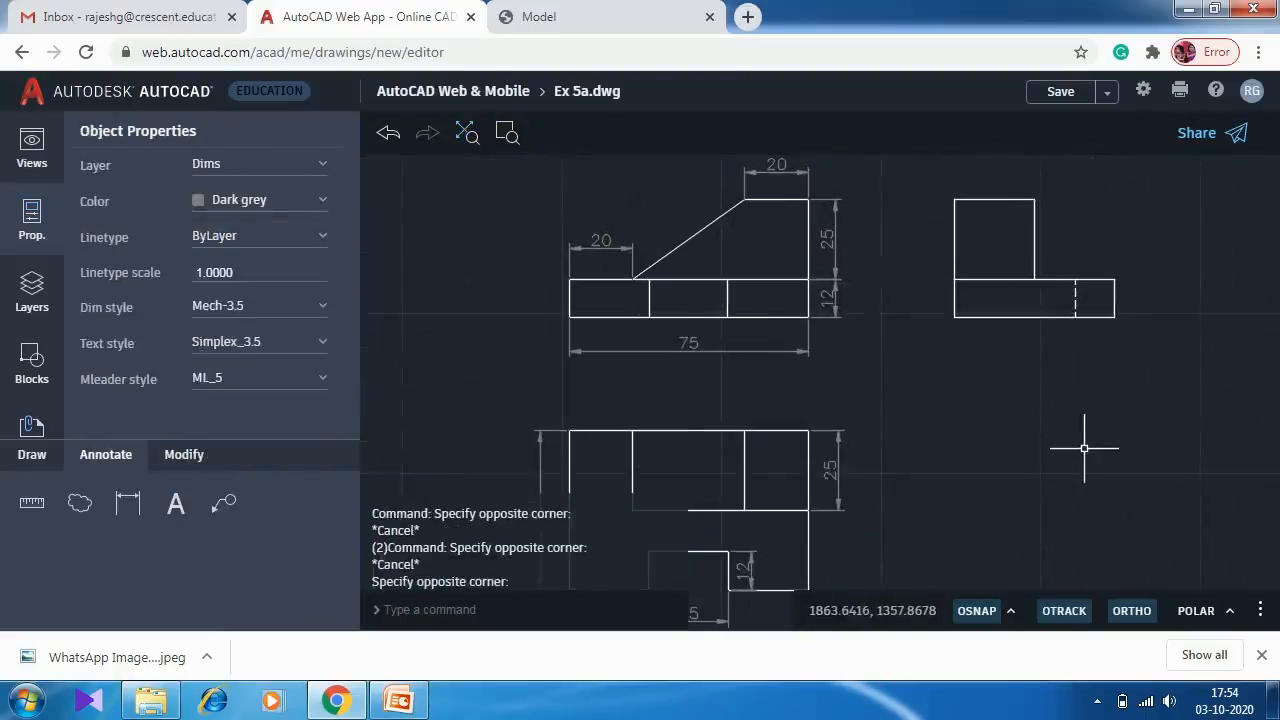
pyautogui.scroll(-1, 1077, 460)
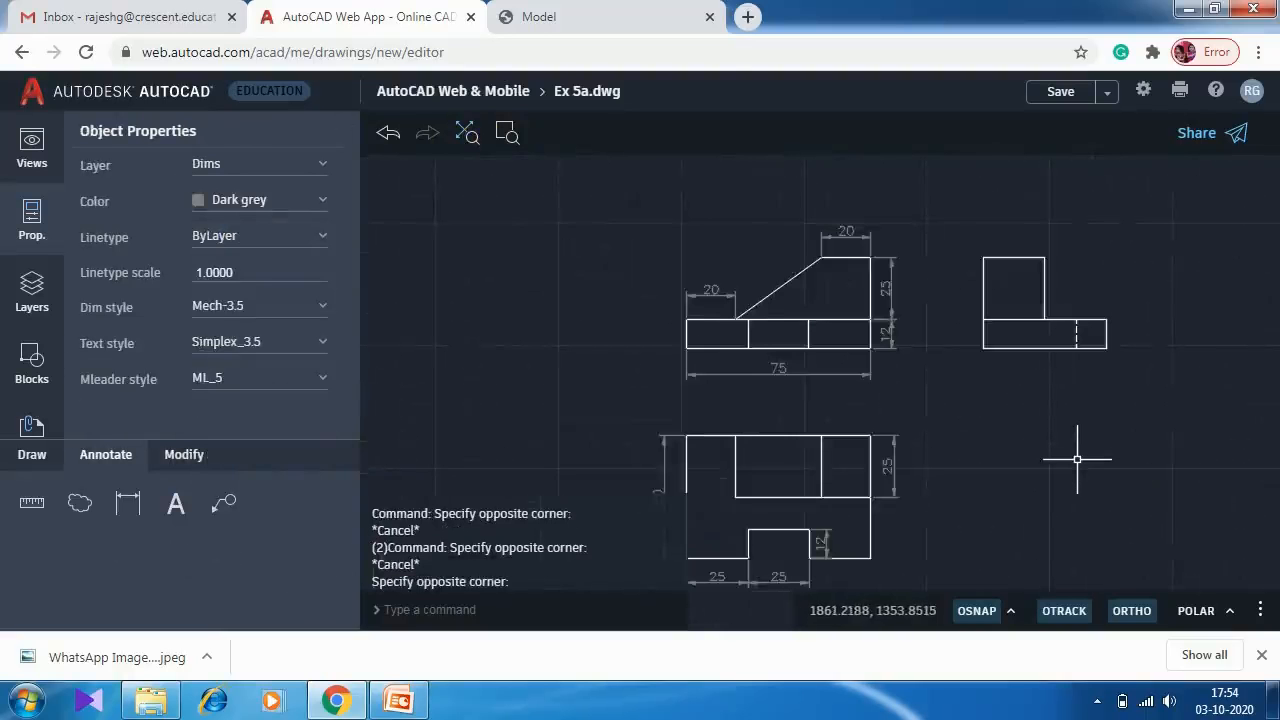
pyautogui.moveTo(1030, 460); pyautogui.dragTo(1087, 400, button='middle')
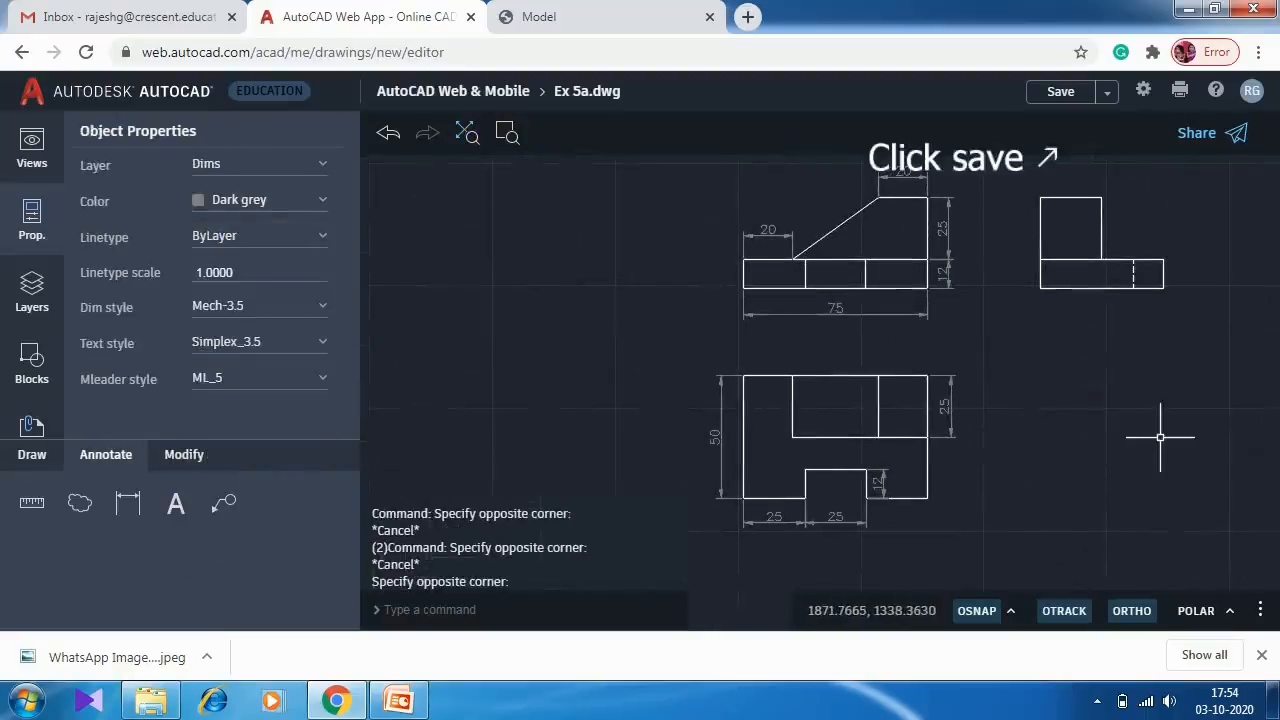